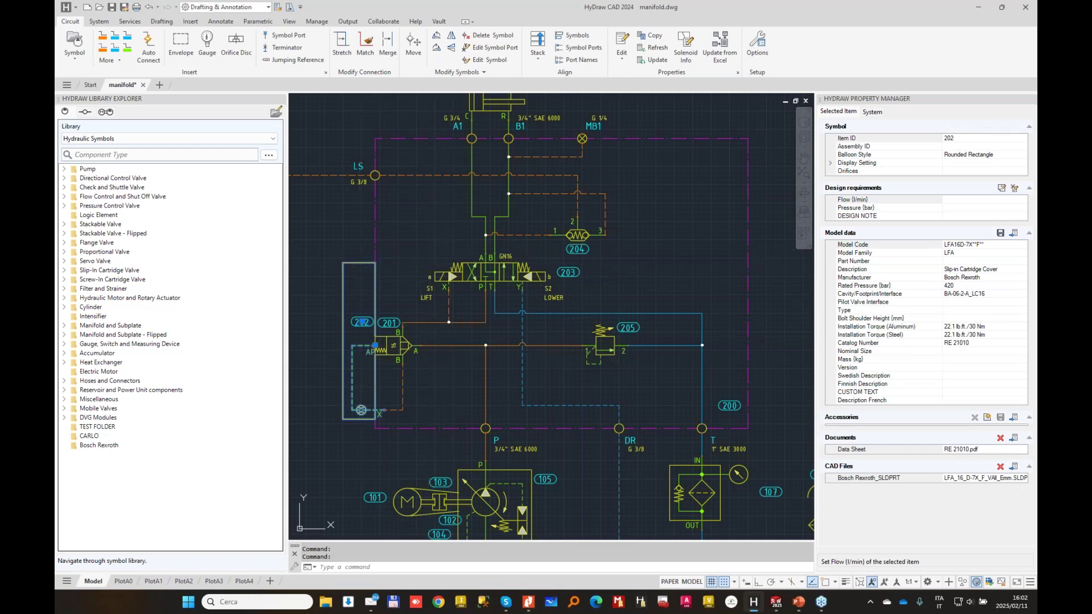
- Review the properties of directional control valve 203 and port B1 in the schematic
{"action": "left_click", "coordinate": [484, 268]}
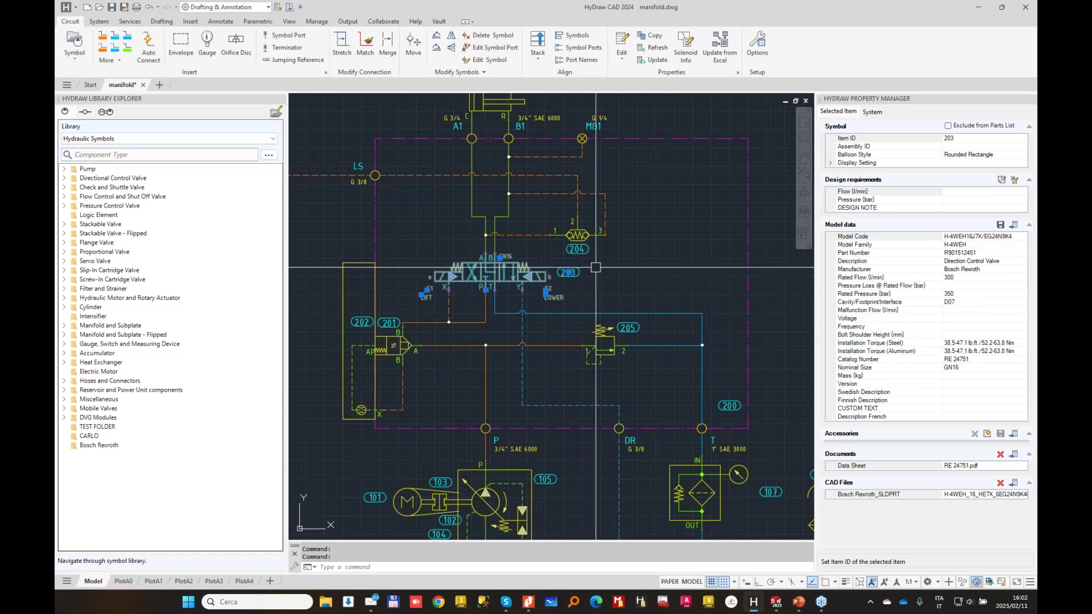
{"action": "middle_click_drag", "start_coordinate": [587, 230], "coordinate": [622, 342]}
{"action": "scroll", "coordinate": [542, 245], "scroll_direction": "up", "scroll_amount": 4}
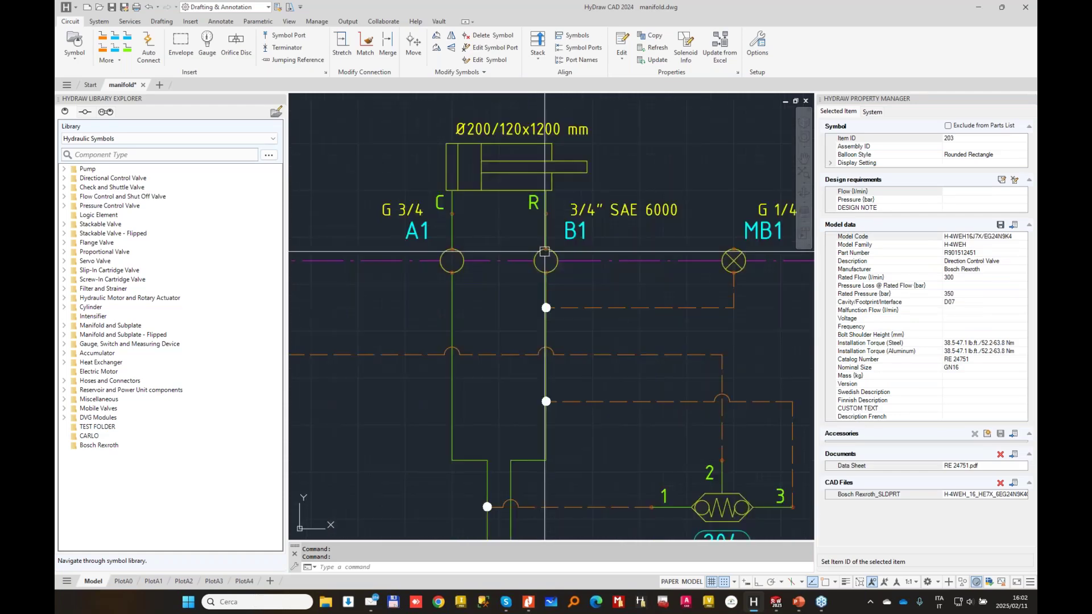
{"action": "scroll", "coordinate": [610, 239], "scroll_direction": "down", "scroll_amount": 2}
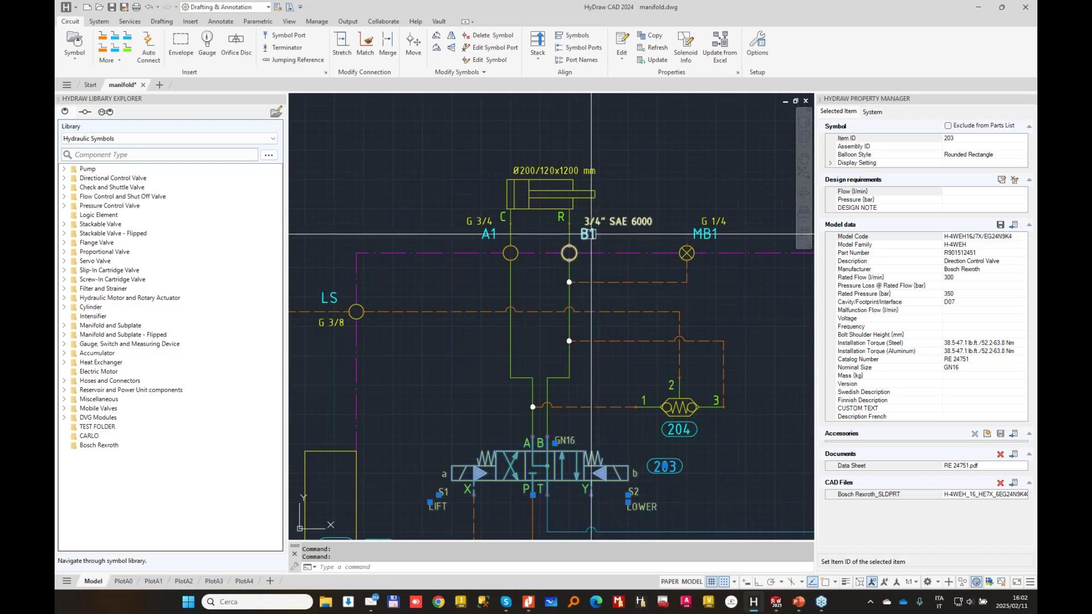
{"action": "left_click", "coordinate": [591, 233]}
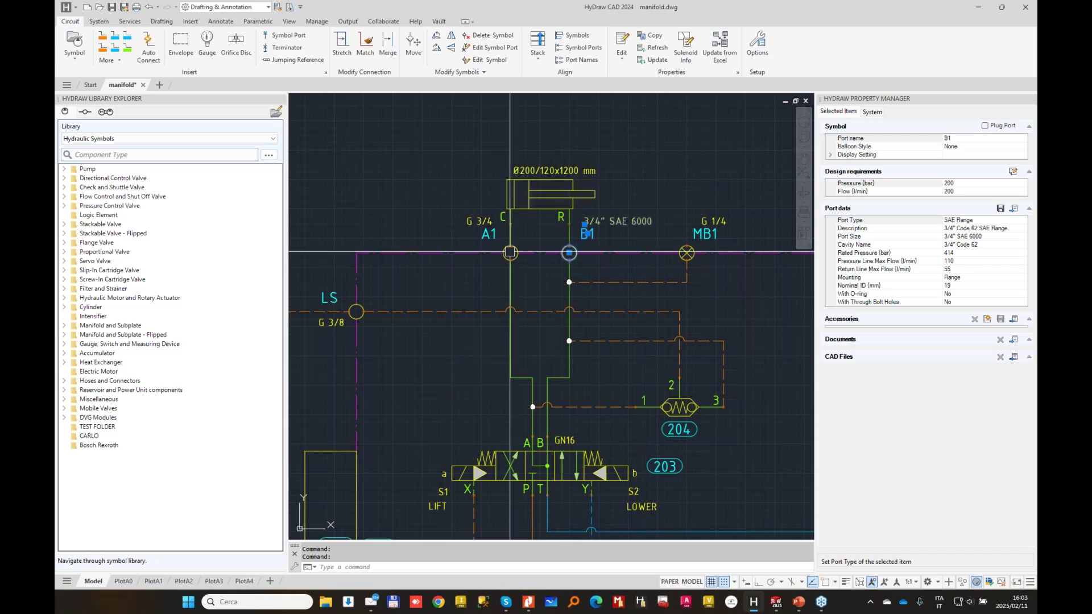
{"action": "scroll", "coordinate": [510, 252], "scroll_direction": "down", "scroll_amount": 3}
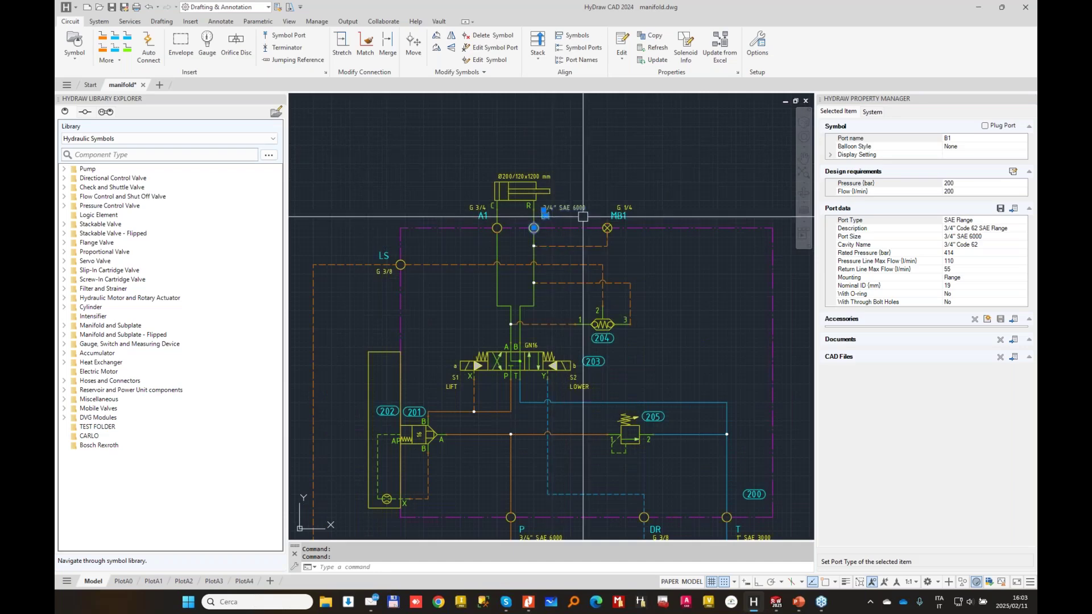
{"action": "scroll", "coordinate": [583, 217], "scroll_direction": "up", "scroll_amount": 2}
{"action": "scroll", "coordinate": [532, 222], "scroll_direction": "down", "scroll_amount": 2}
{"action": "key", "text": "Escape"}
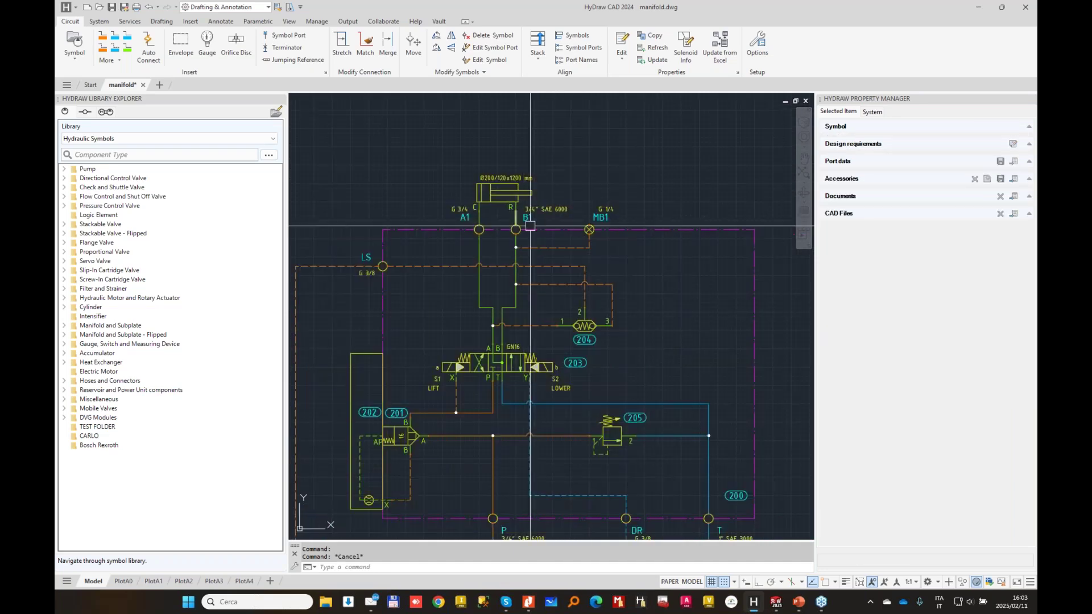
- Generate the net list for manifold 200
{"action": "middle_click_drag", "start_coordinate": [628, 322], "coordinate": [635, 245]}
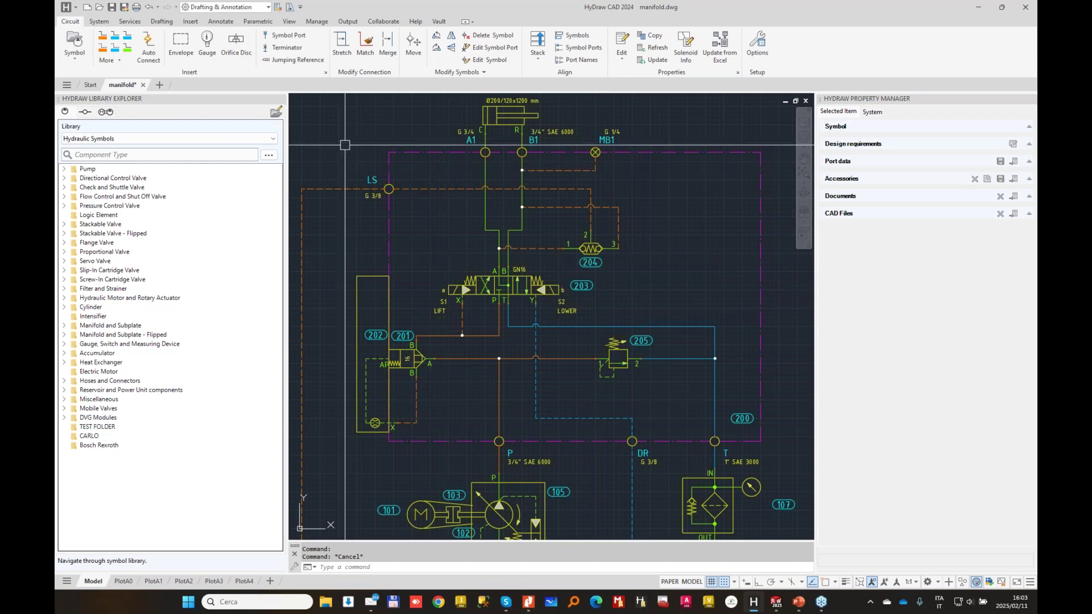
{"action": "left_click", "coordinate": [100, 23]}
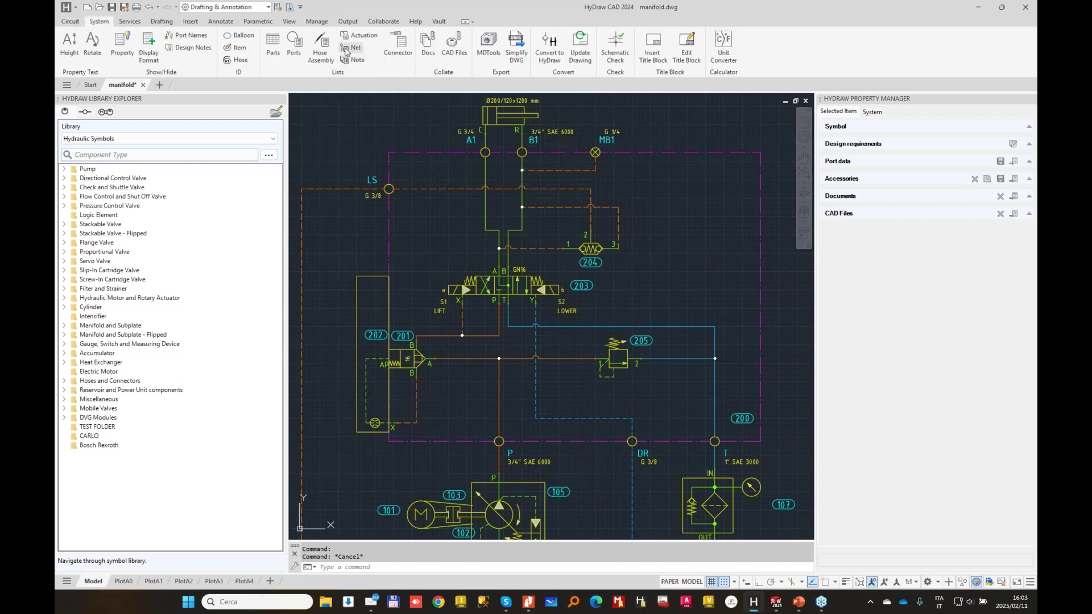
{"action": "left_click", "coordinate": [350, 50]}
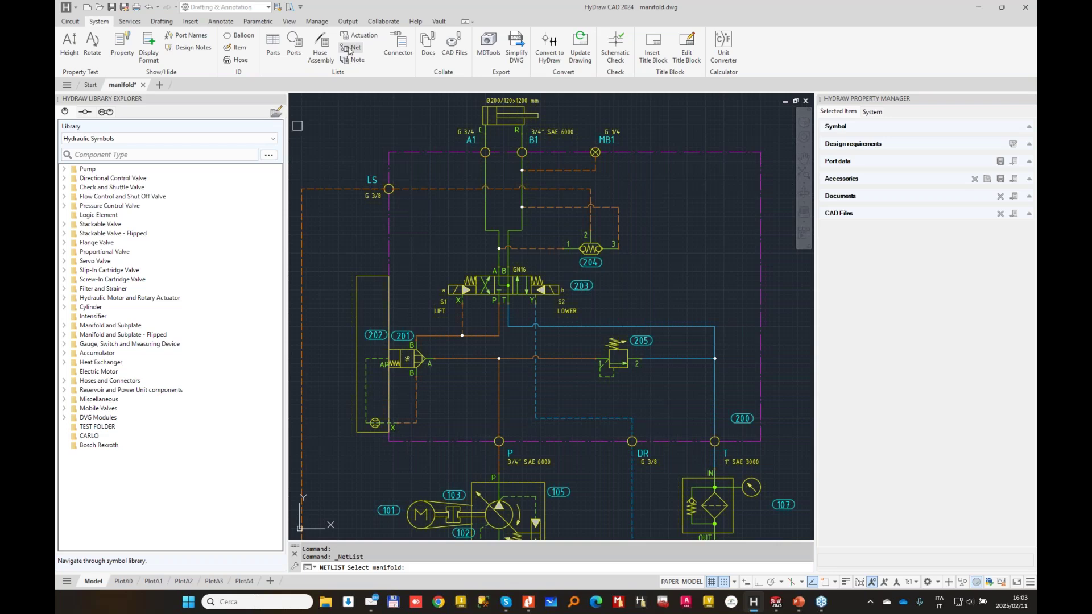
{"action": "left_click", "coordinate": [703, 152]}
{"action": "key", "text": "Return"}
{"action": "left_click_drag", "start_coordinate": [867, 209], "coordinate": [804, 146]}
- Trace nets B1, DR, LS1, P and P1 in the schematic from the net list and accept the list
{"action": "left_click", "coordinate": [651, 178]}
{"action": "left_click", "coordinate": [651, 189]}
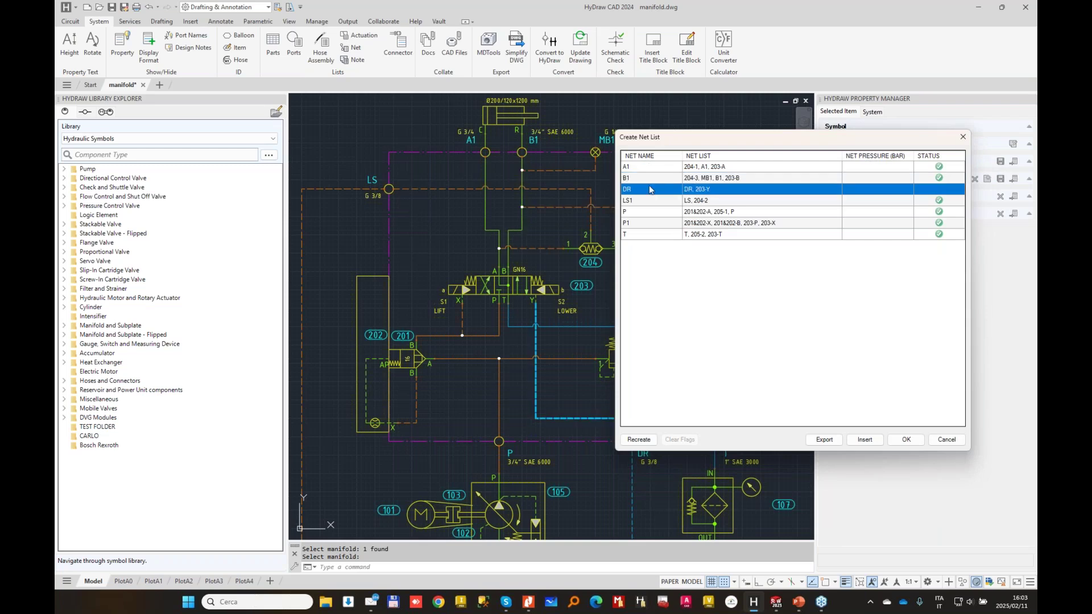
{"action": "mouse_move", "coordinate": [697, 138]}
{"action": "left_mouse_down"}
{"action": "mouse_move", "coordinate": [731, 139]}
{"action": "mouse_move", "coordinate": [786, 114]}
{"action": "left_mouse_up"}
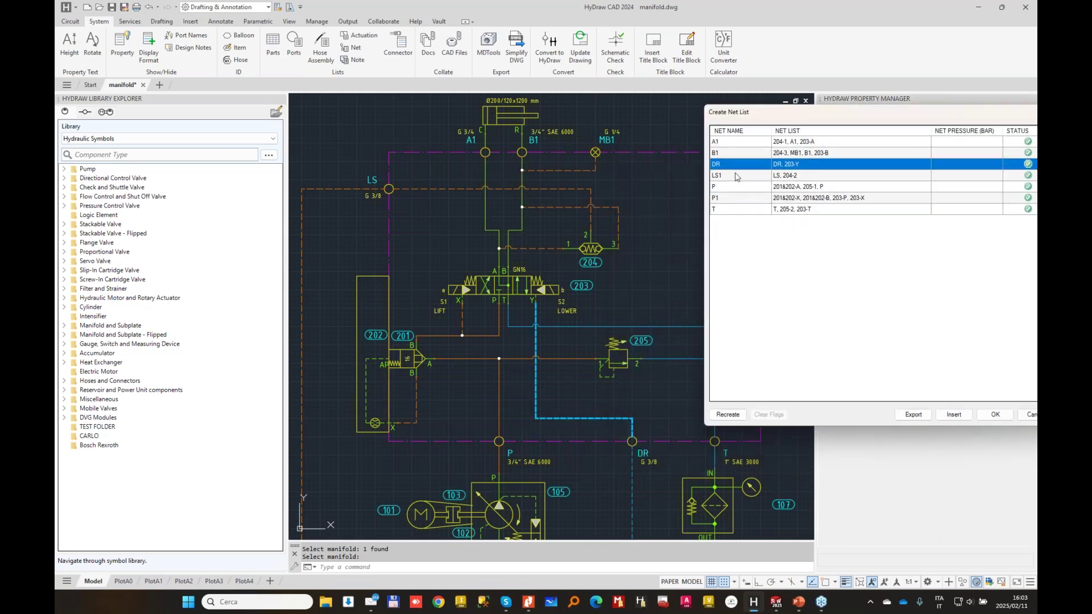
{"action": "left_click", "coordinate": [735, 175]}
{"action": "left_click", "coordinate": [725, 187]}
{"action": "left_click", "coordinate": [727, 199]}
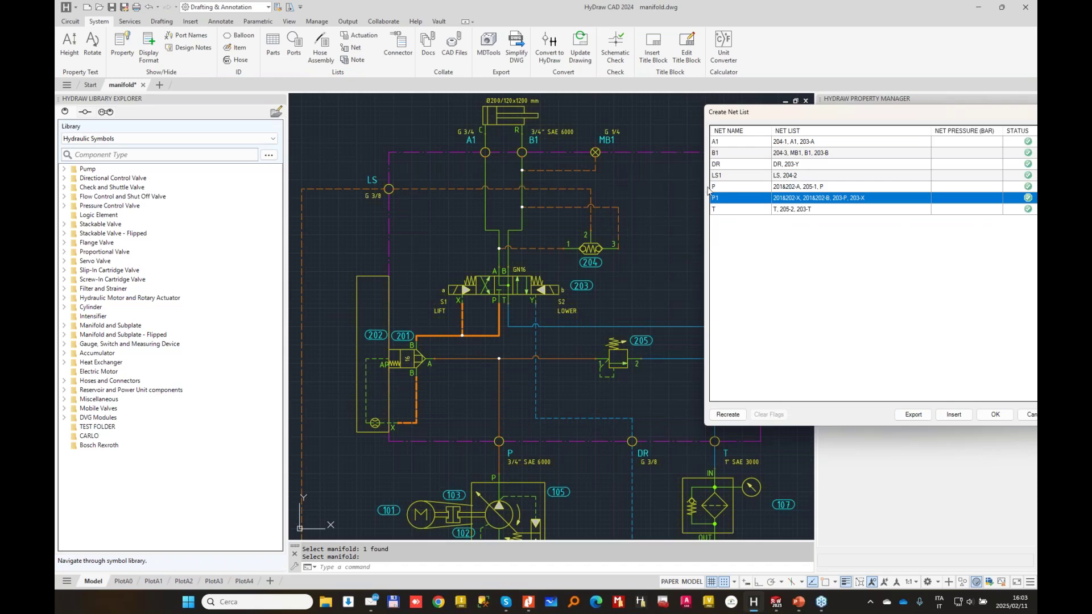
{"action": "left_click", "coordinate": [730, 198]}
{"action": "left_click", "coordinate": [730, 186]}
{"action": "left_click", "coordinate": [732, 154]}
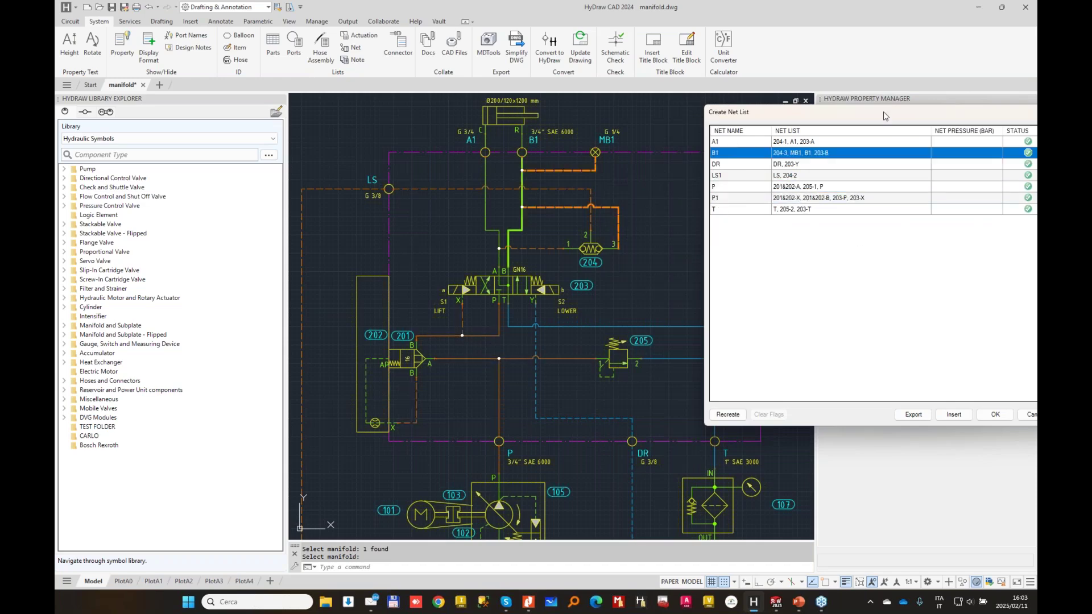
{"action": "left_click_drag", "start_coordinate": [882, 113], "coordinate": [599, 83]}
{"action": "left_click", "coordinate": [809, 393]}
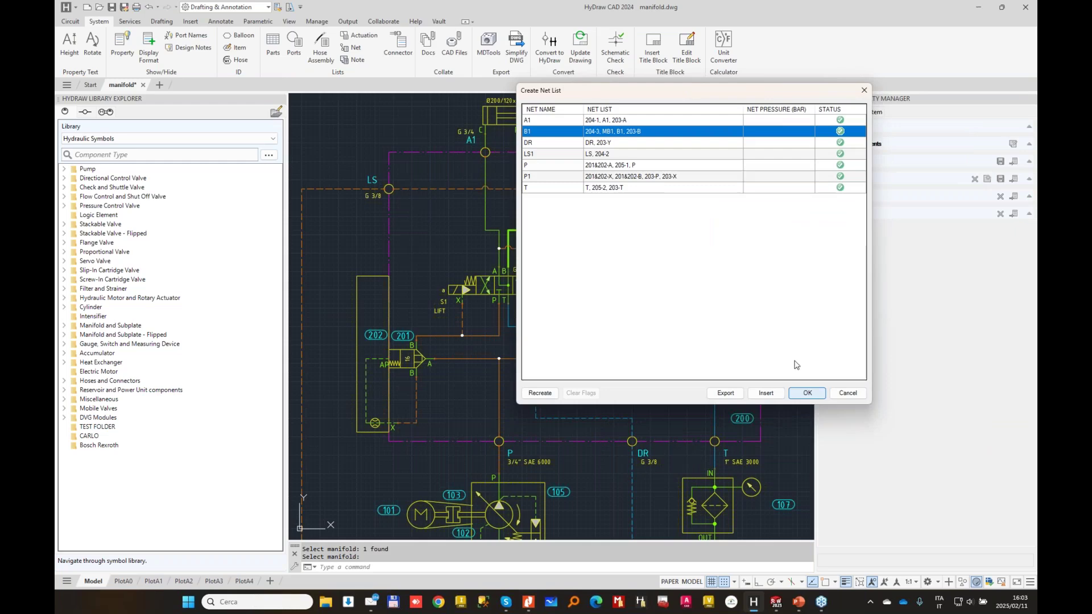
- Export the manifold data to MDTools as manifold.xml in the February folder, replacing the existing file
{"action": "left_click", "coordinate": [488, 46]}
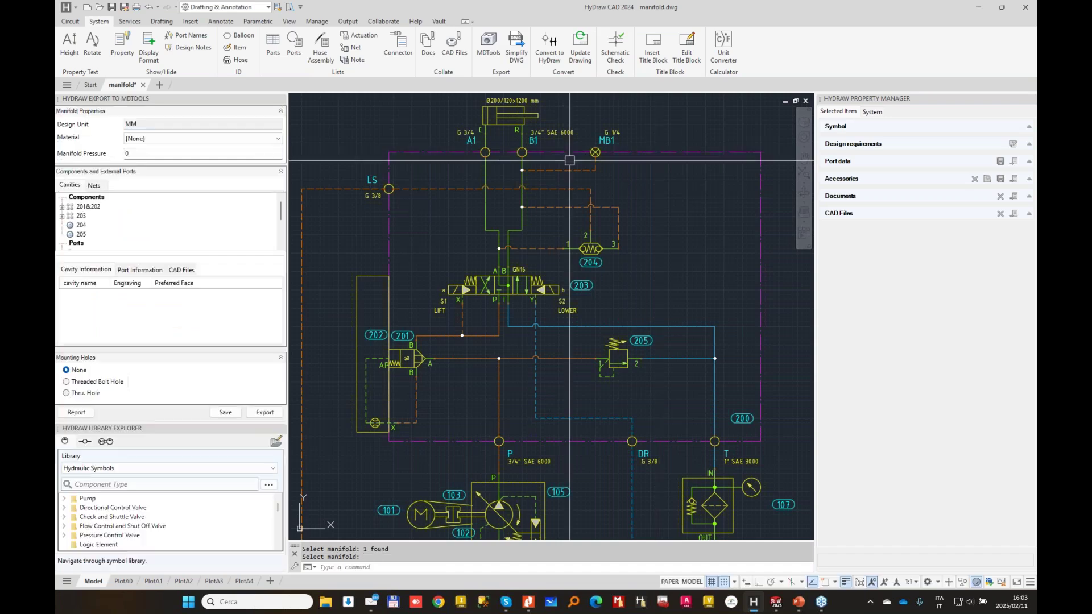
{"action": "left_click", "coordinate": [250, 413]}
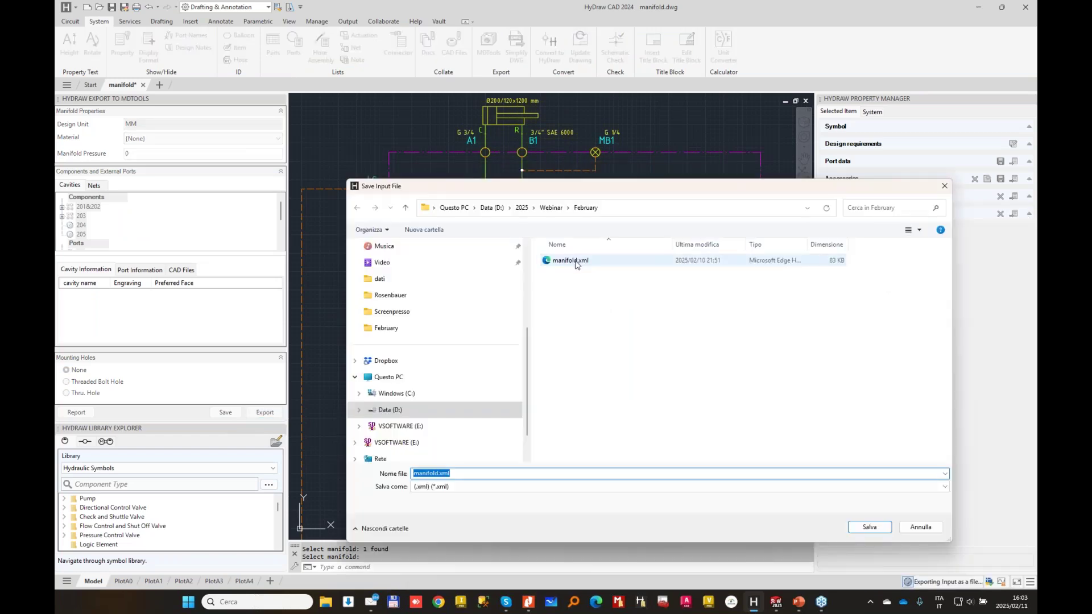
{"action": "double_click", "coordinate": [577, 261]}
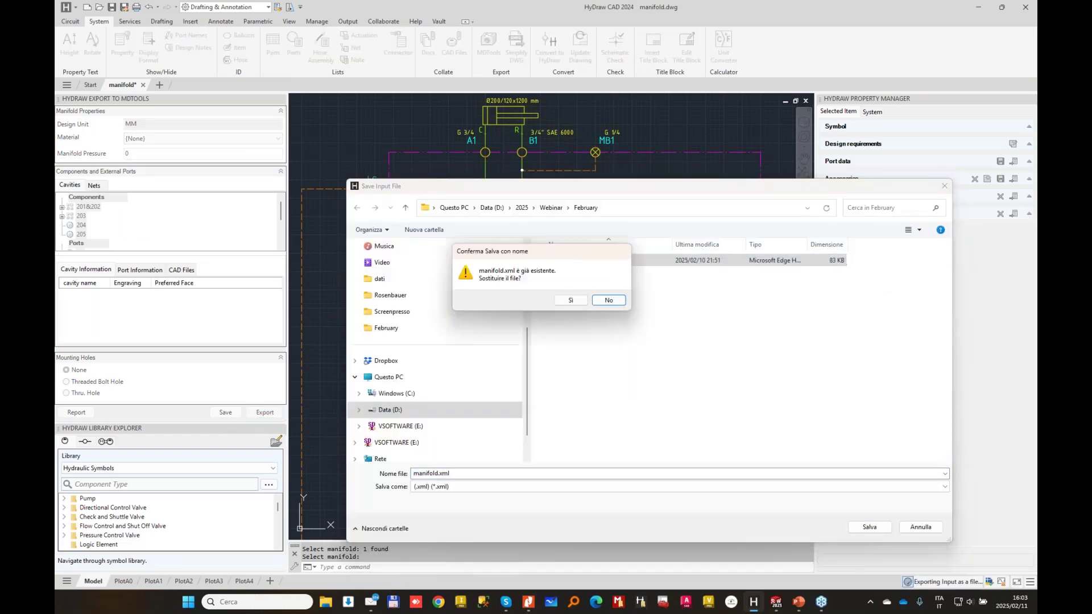
{"action": "left_click", "coordinate": [570, 300]}
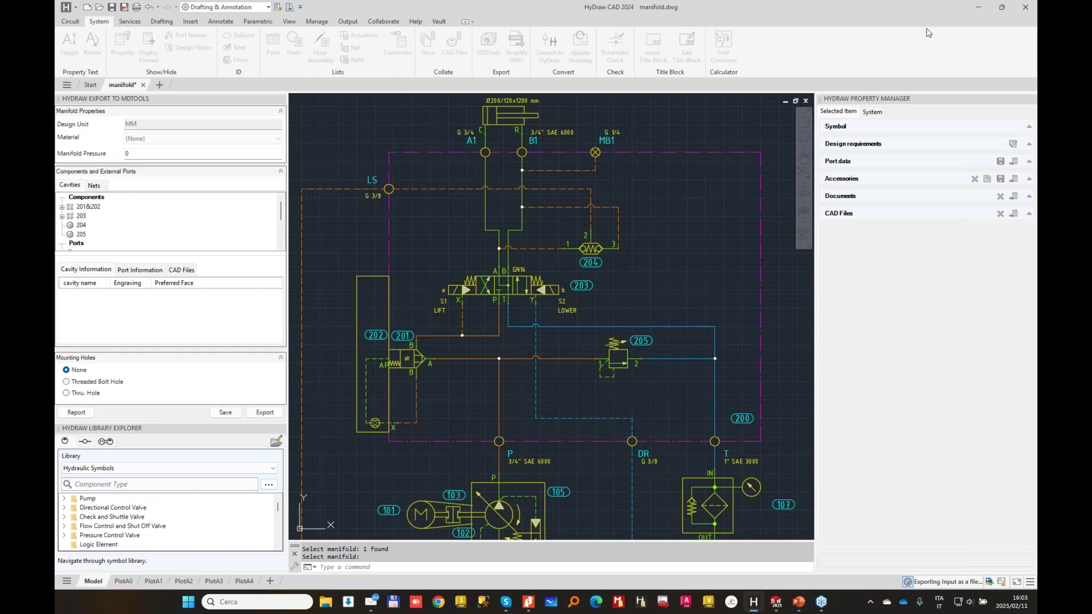
- Switch to SOLIDWORKS and create a new part from the Parte template
{"action": "left_click", "coordinate": [975, 11]}
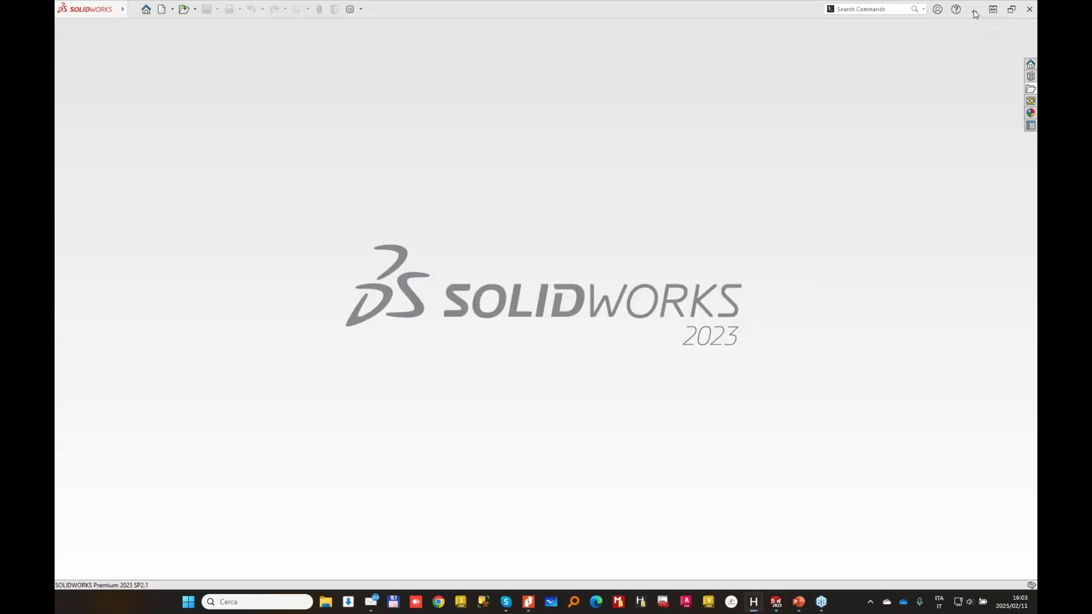
{"action": "left_click", "coordinate": [163, 11]}
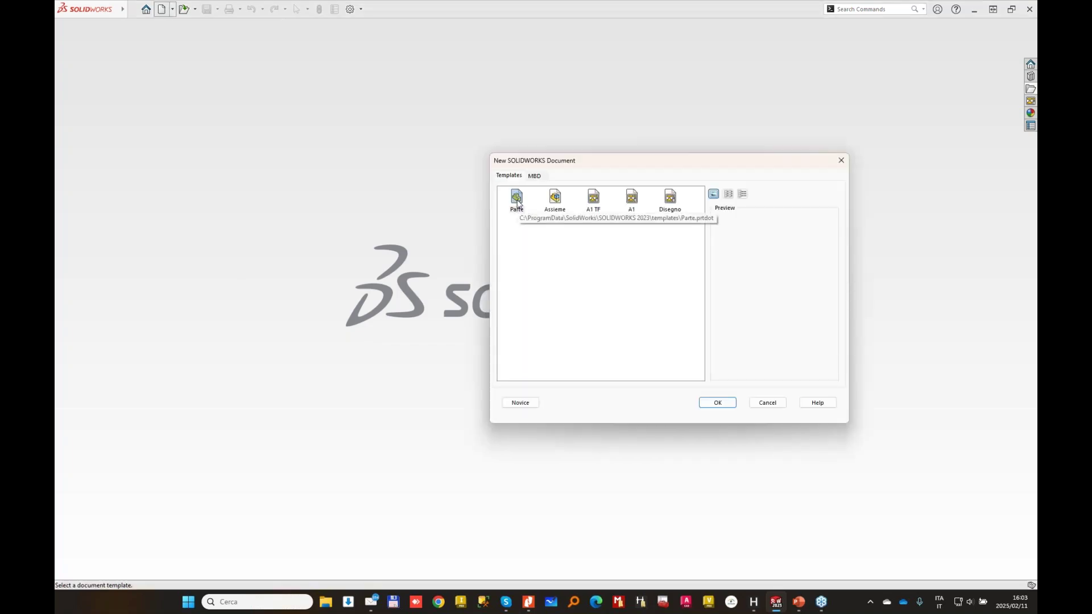
{"action": "double_click", "coordinate": [516, 199]}
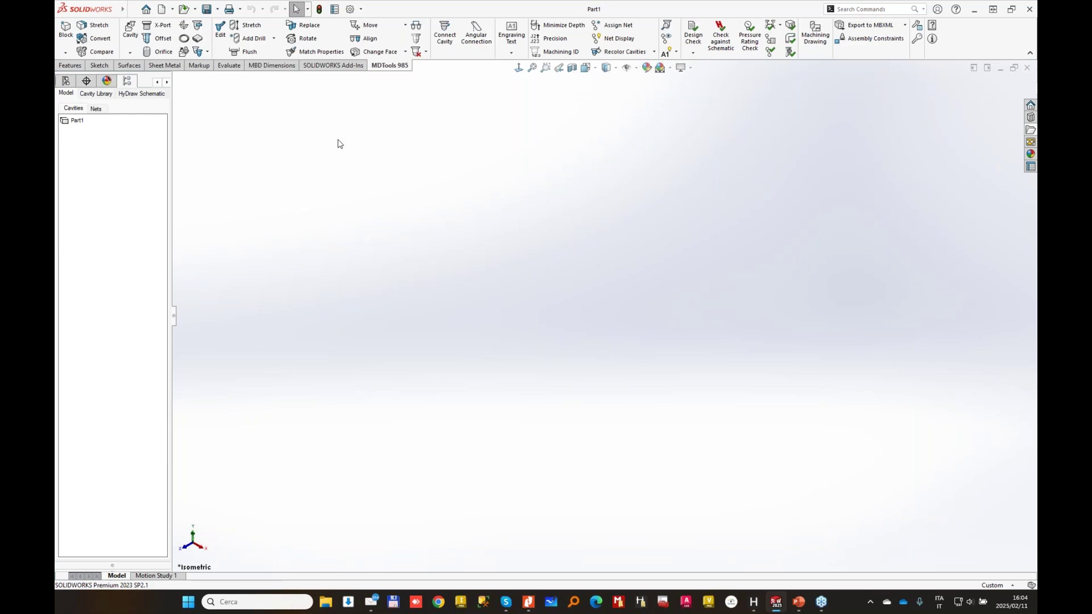
- Load manifold.xml as the HyDraw schematic in MDTools and select component 203
{"action": "left_click_drag", "start_coordinate": [166, 171], "coordinate": [199, 156]}
{"action": "left_click", "coordinate": [152, 94]}
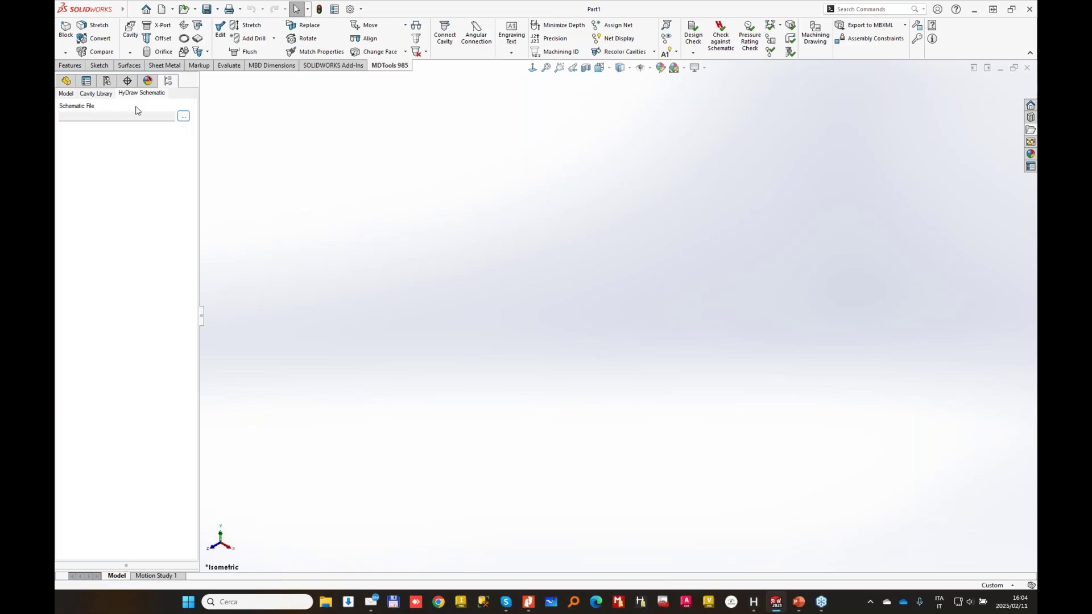
{"action": "left_click", "coordinate": [183, 116]}
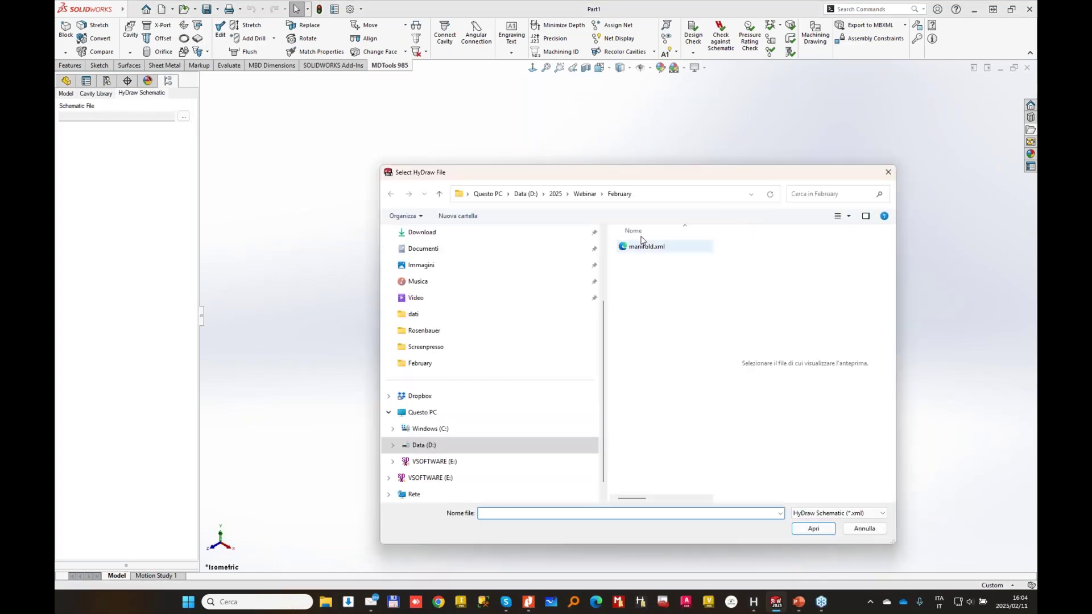
{"action": "double_click", "coordinate": [640, 248]}
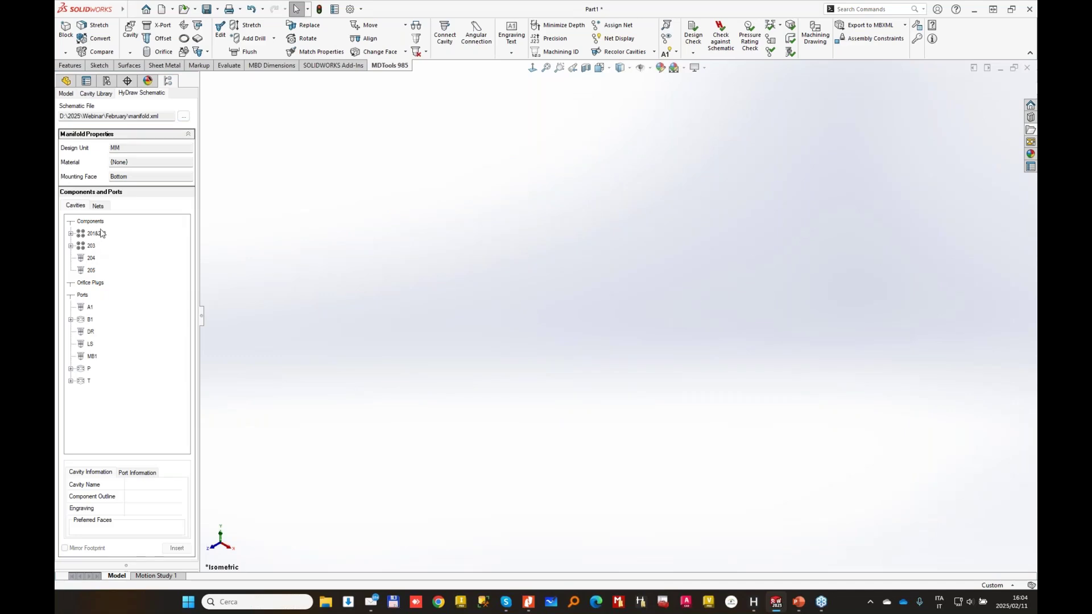
{"action": "left_click", "coordinate": [91, 246]}
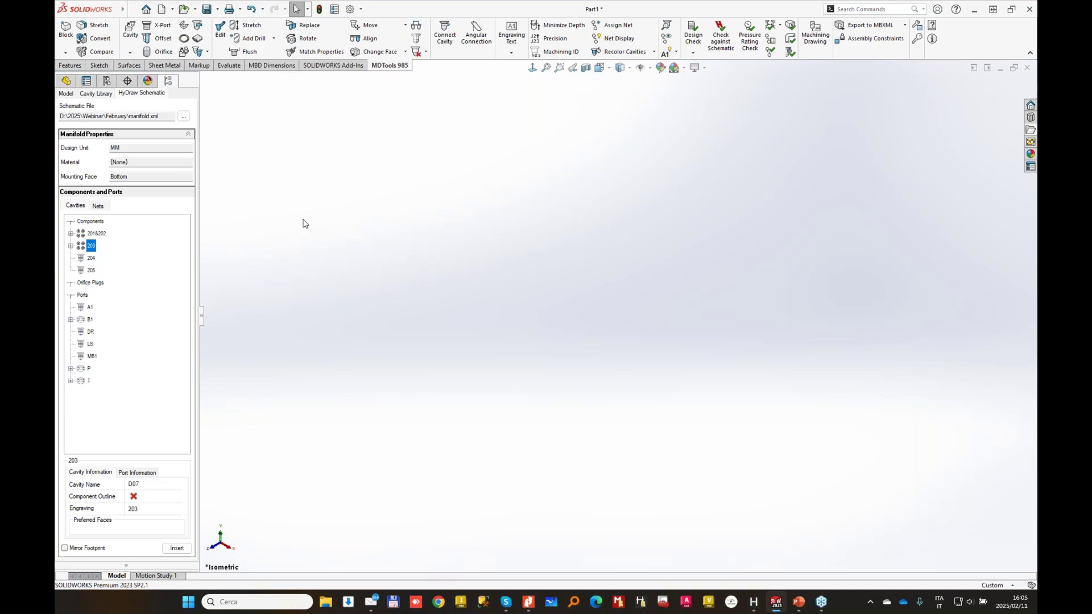
- Create an aluminum manifold block 200 mm long, 160 mm wide and 160 mm high
{"action": "left_click", "coordinate": [65, 30]}
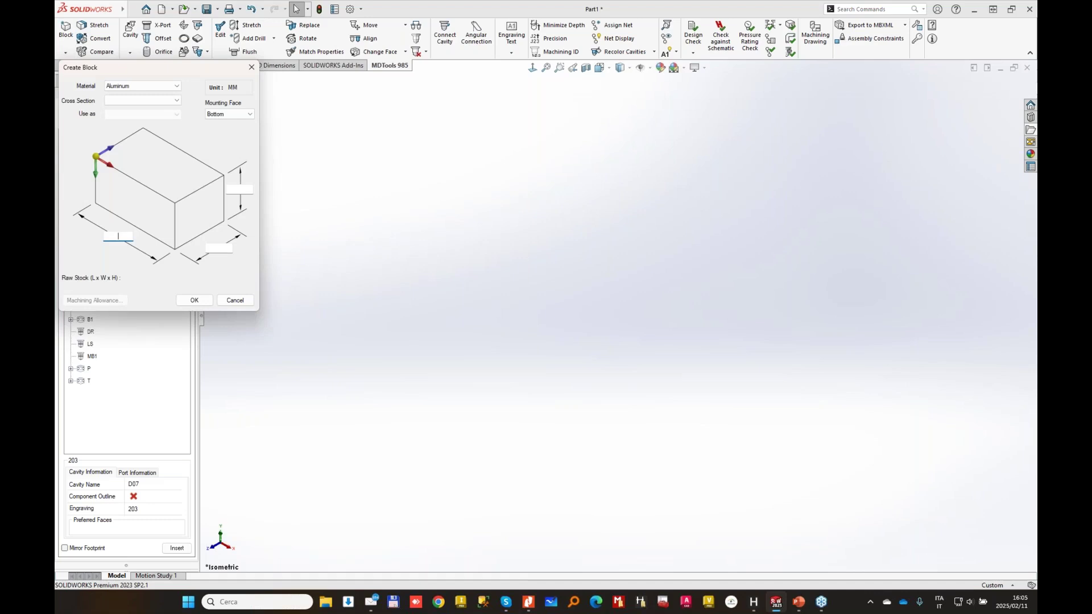
{"action": "type", "text": "200"}
{"action": "key", "text": "Tab"}
{"action": "type", "text": "160"}
{"action": "key", "text": "Tab"}
{"action": "type", "text": "160"}
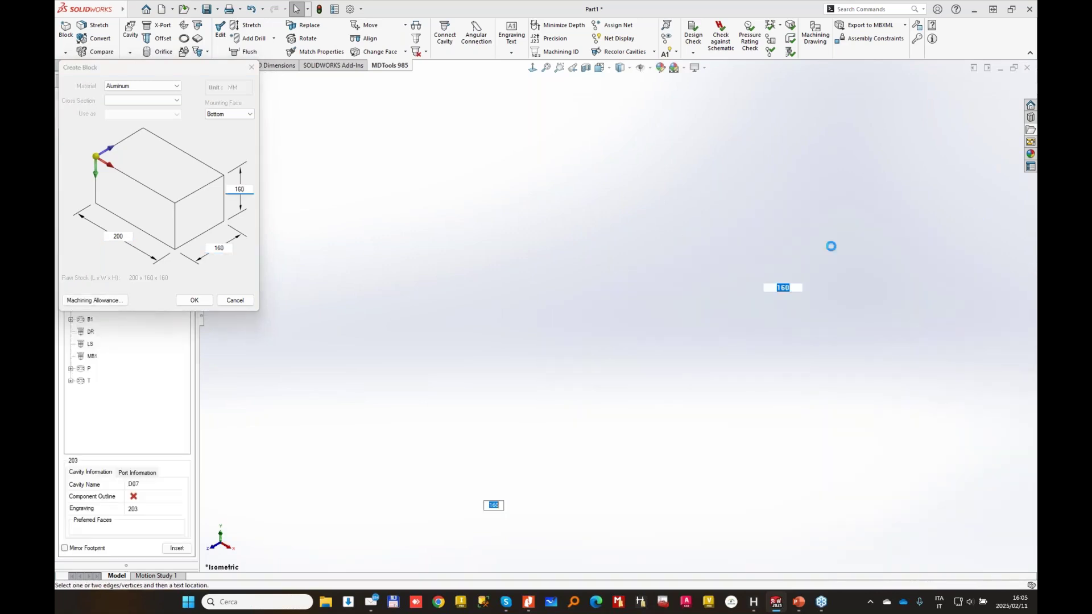
{"action": "key", "text": "Return"}
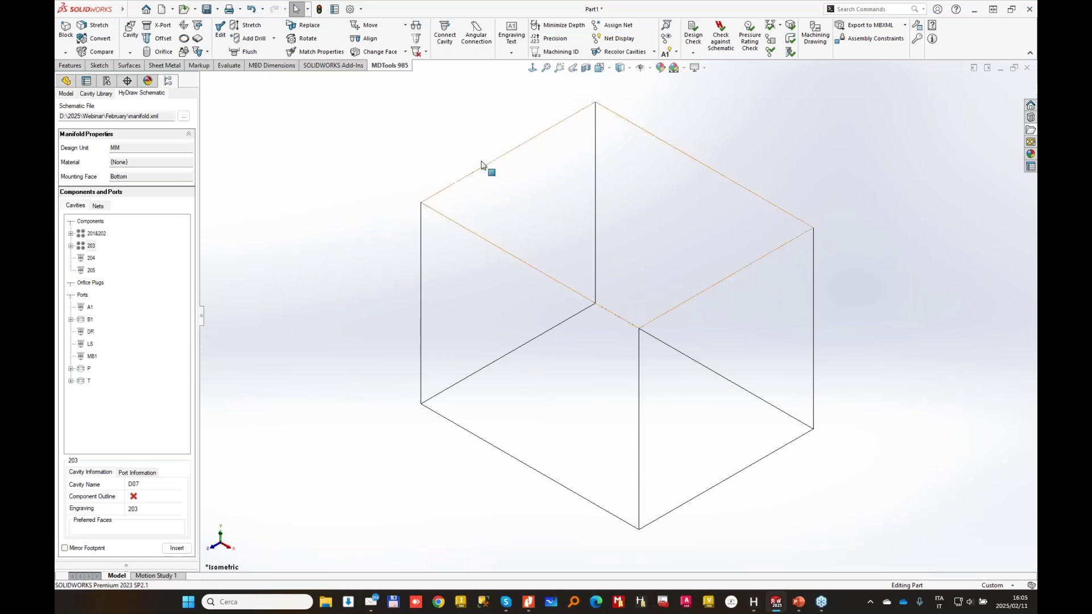
- Insert the D07 cavity of component 203 on the block's top face at about X 43, Y 137
{"action": "left_click", "coordinate": [92, 246]}
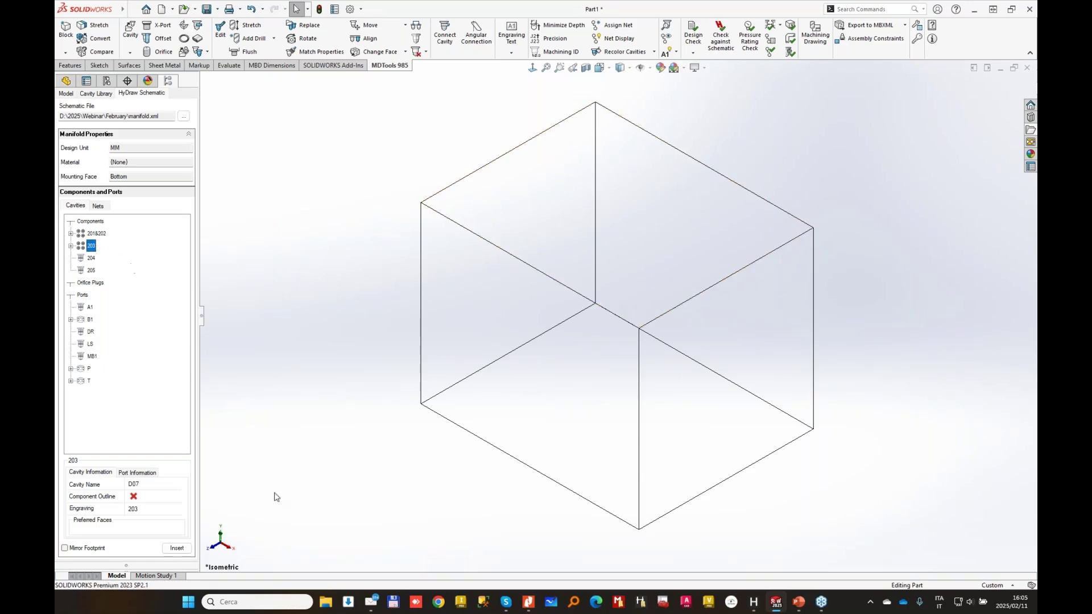
{"action": "left_click", "coordinate": [177, 548]}
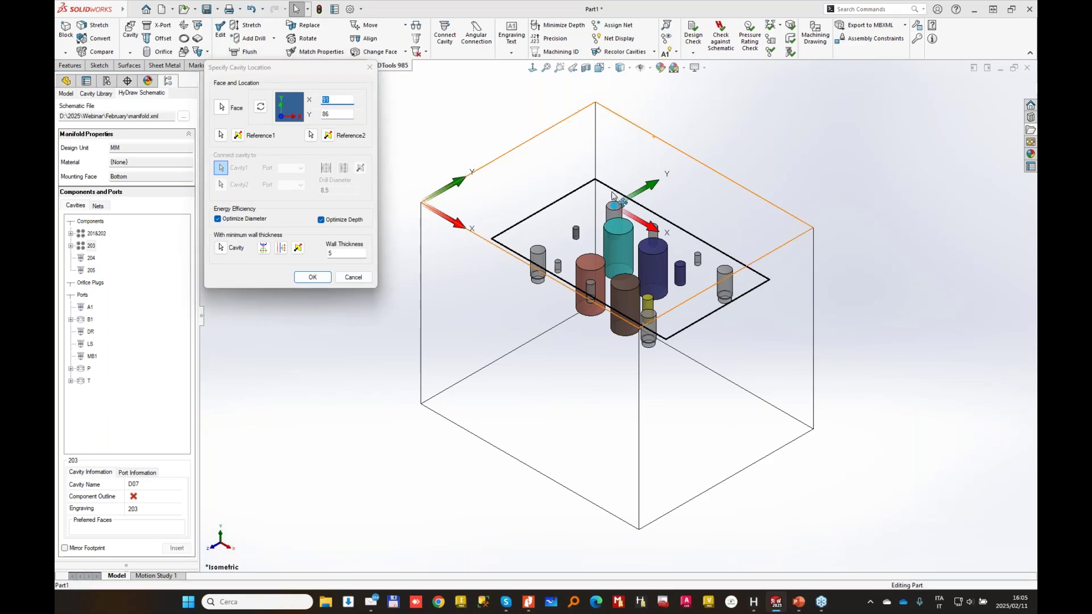
{"action": "left_click_drag", "start_coordinate": [614, 205], "coordinate": [618, 143]}
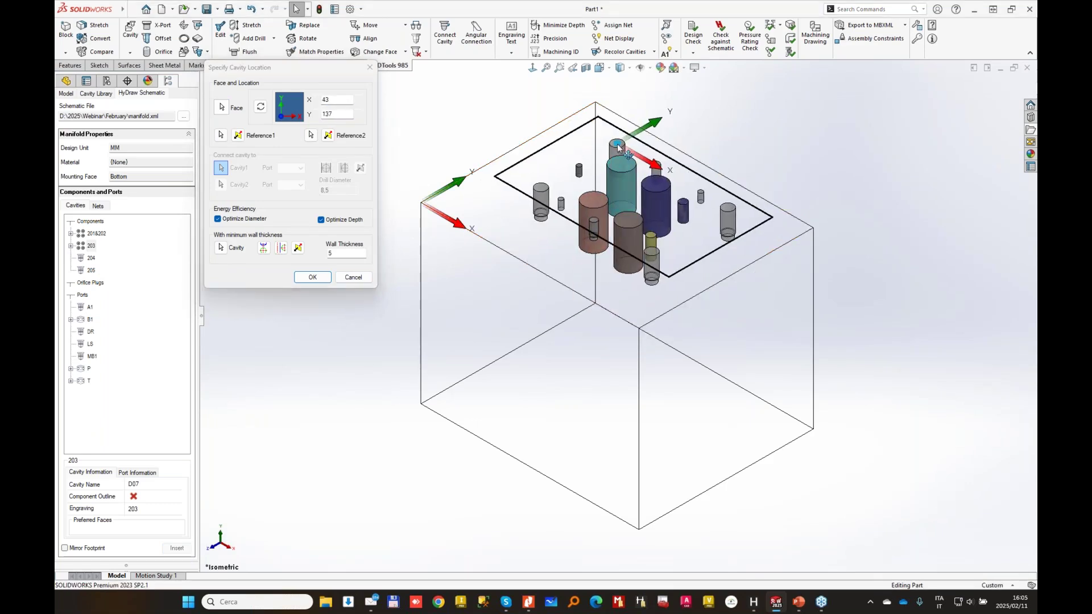
{"action": "left_click", "coordinate": [311, 276]}
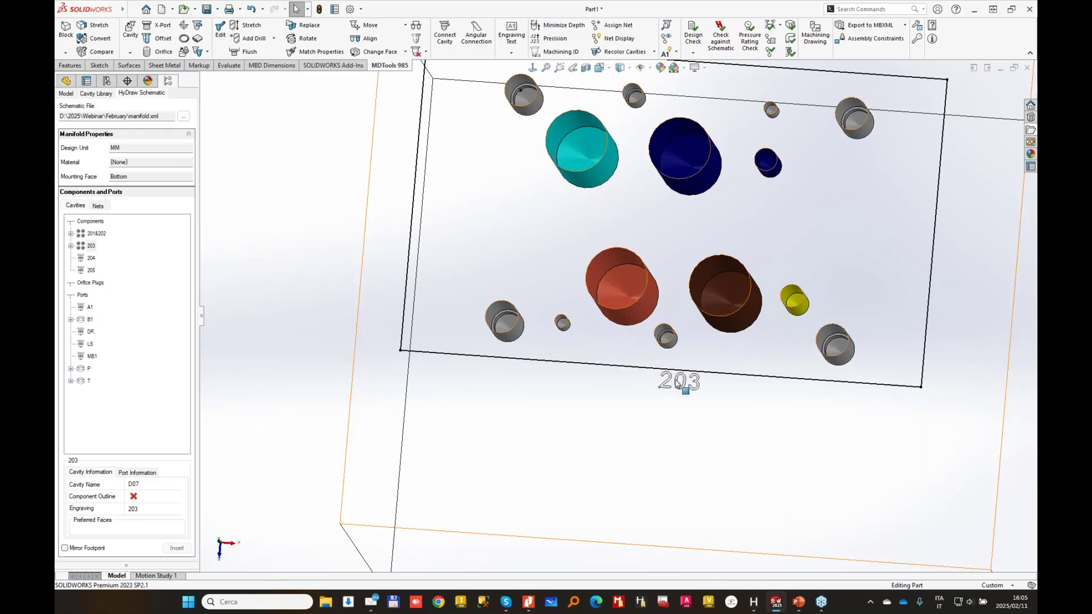
- Inspect the 203 engraving and the port holes of the inserted D07 footprint
{"action": "scroll", "coordinate": [700, 386], "scroll_direction": "down", "scroll_amount": 1}
{"action": "scroll", "coordinate": [666, 381], "scroll_direction": "down", "scroll_amount": 2}
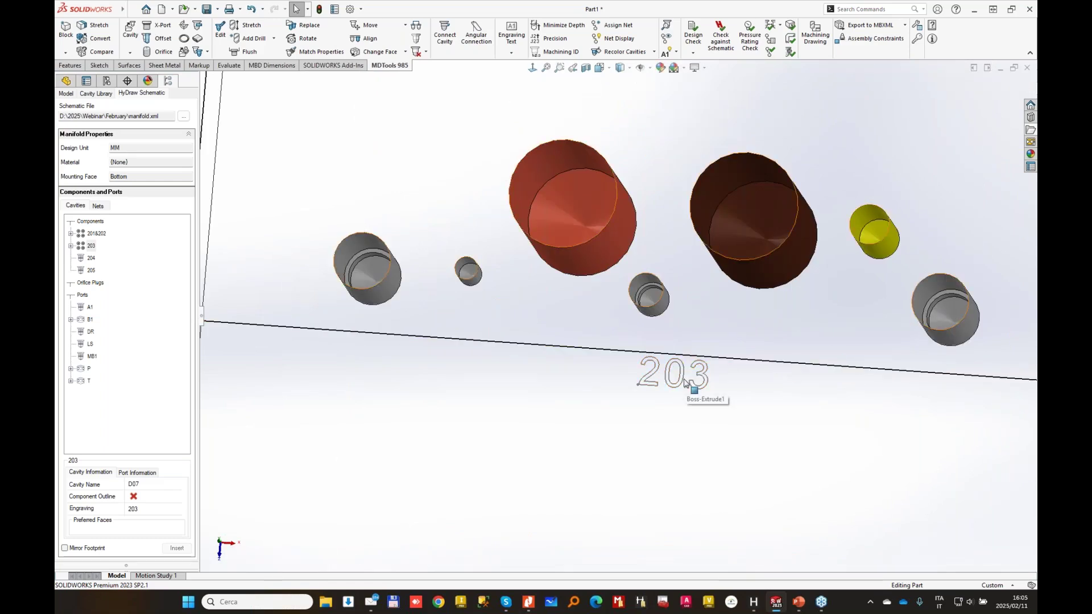
{"action": "scroll", "coordinate": [626, 376], "scroll_direction": "up", "scroll_amount": 4}
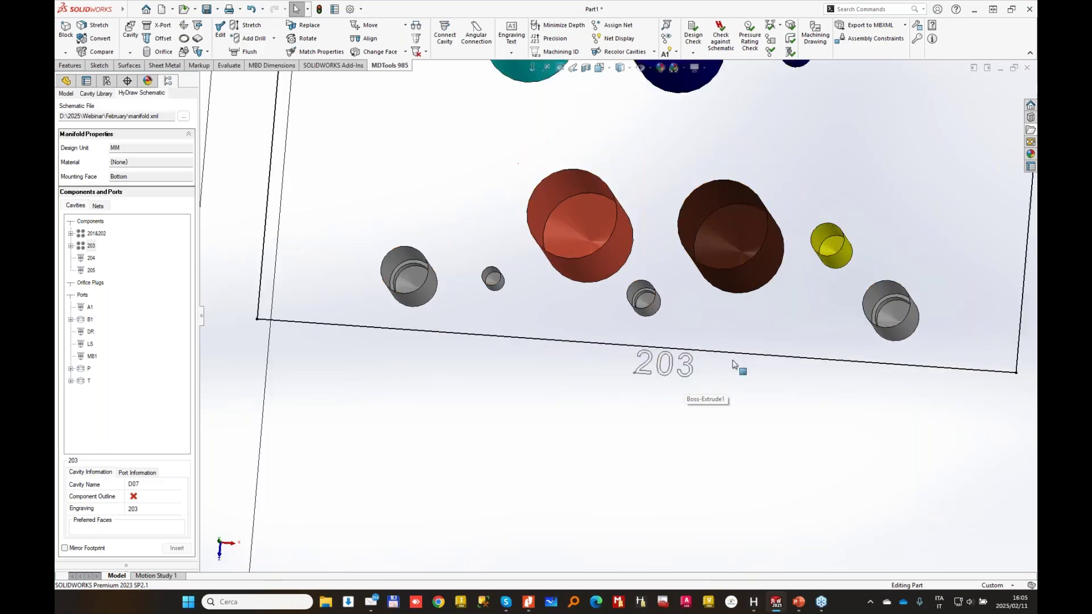
{"action": "scroll", "coordinate": [643, 357], "scroll_direction": "up", "scroll_amount": 5}
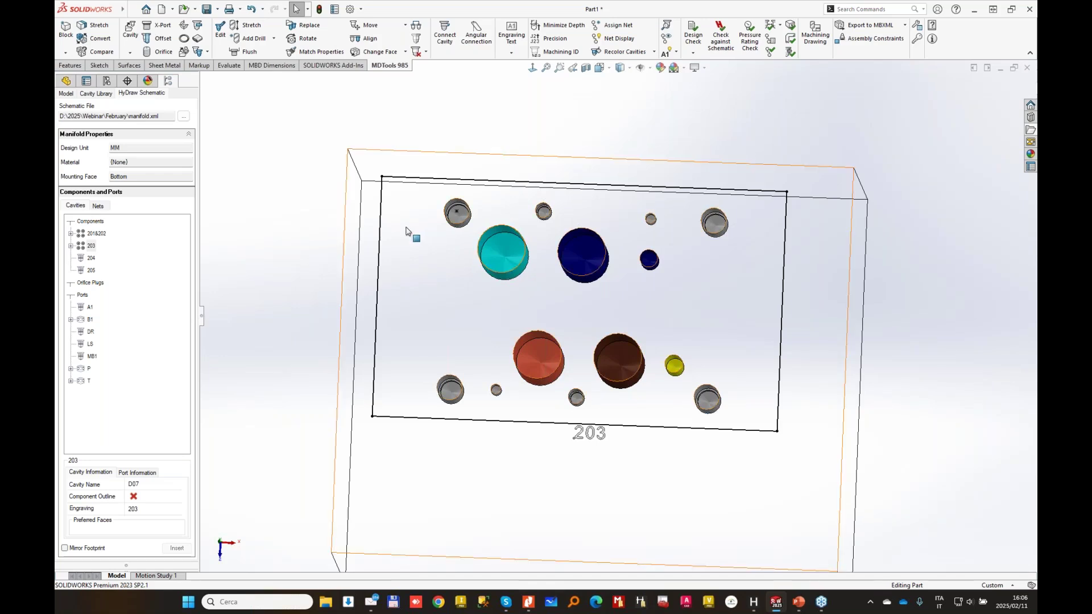
- Move the 203 engraving text on the block's top face to Y 40 mm
{"action": "left_click", "coordinate": [66, 94]}
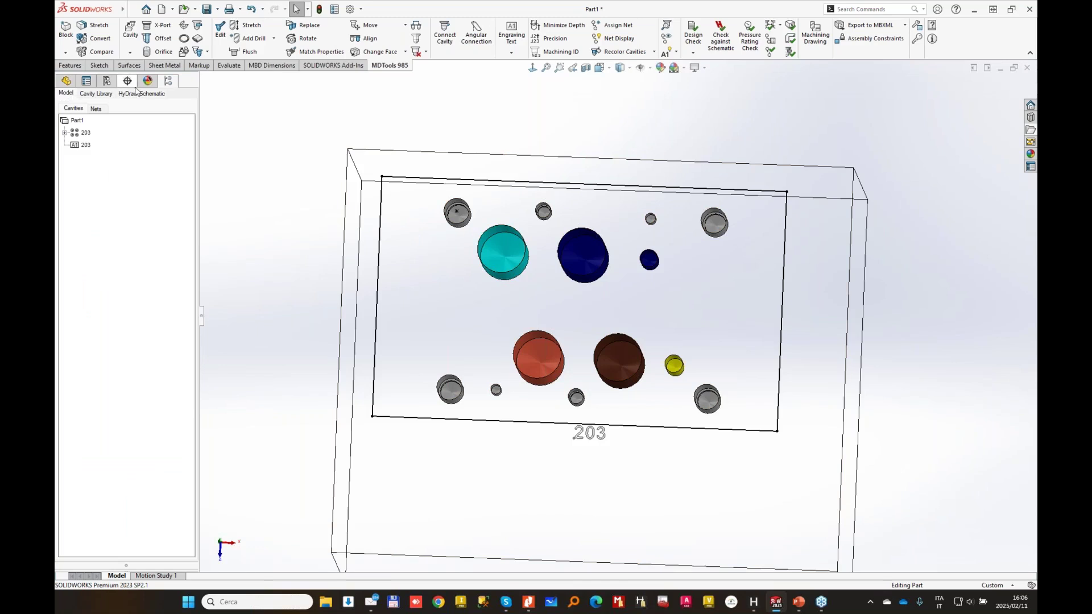
{"action": "left_click", "coordinate": [85, 146]}
{"action": "key", "text": "Delete"}
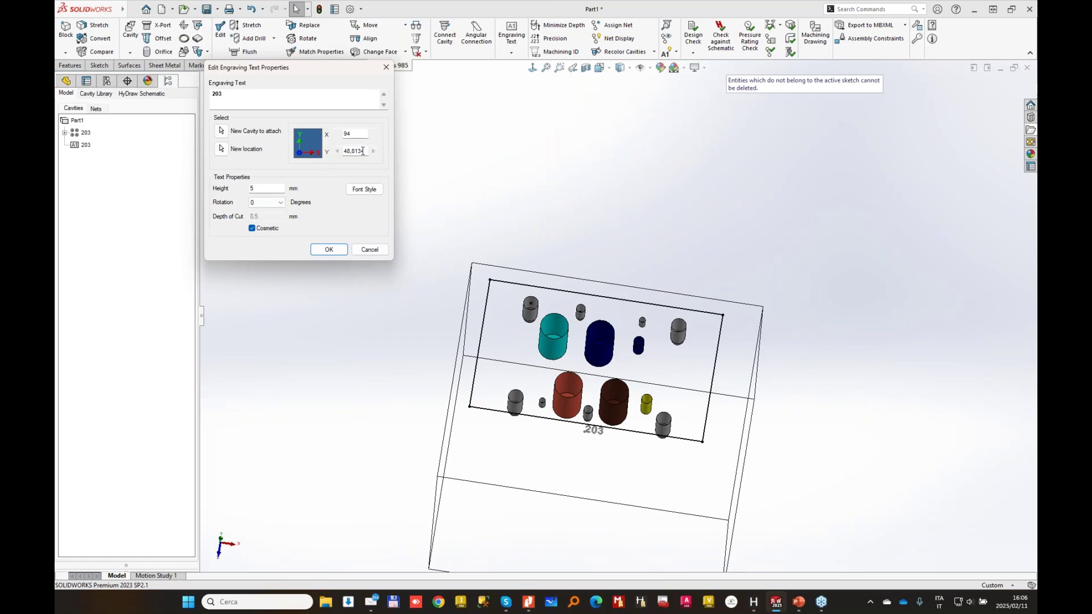
{"action": "left_click_drag", "start_coordinate": [363, 151], "coordinate": [343, 150]}
{"action": "type", "text": "40"}
{"action": "key", "text": "Tab"}
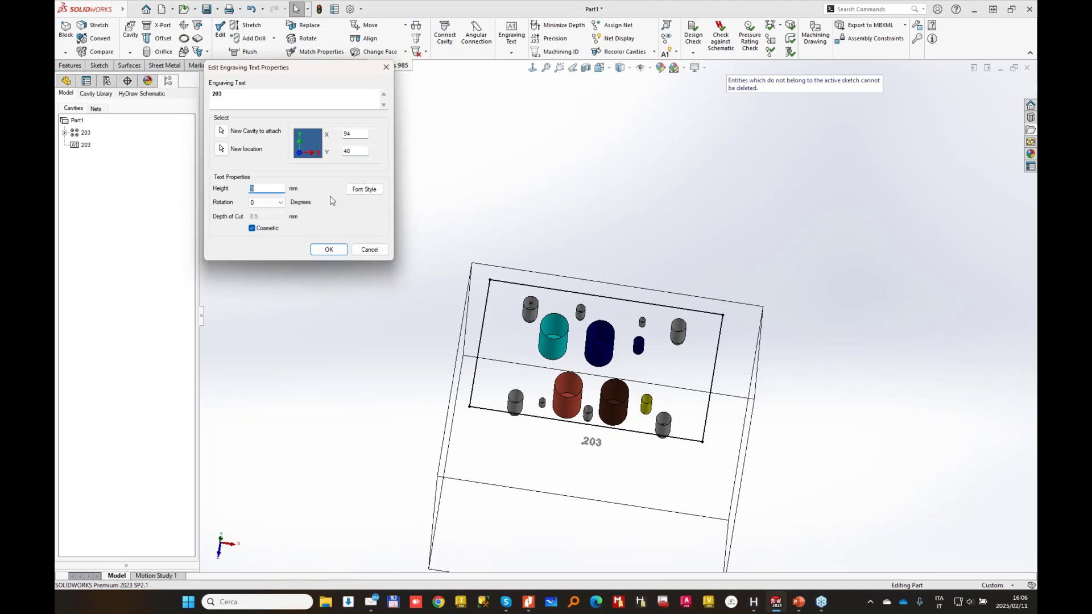
{"action": "left_click", "coordinate": [330, 250]}
- Review the list of existing engravings and their attached cavities in the Engraving Text tool without changing them
{"action": "middle_click_drag", "start_coordinate": [588, 279], "coordinate": [468, 87]}
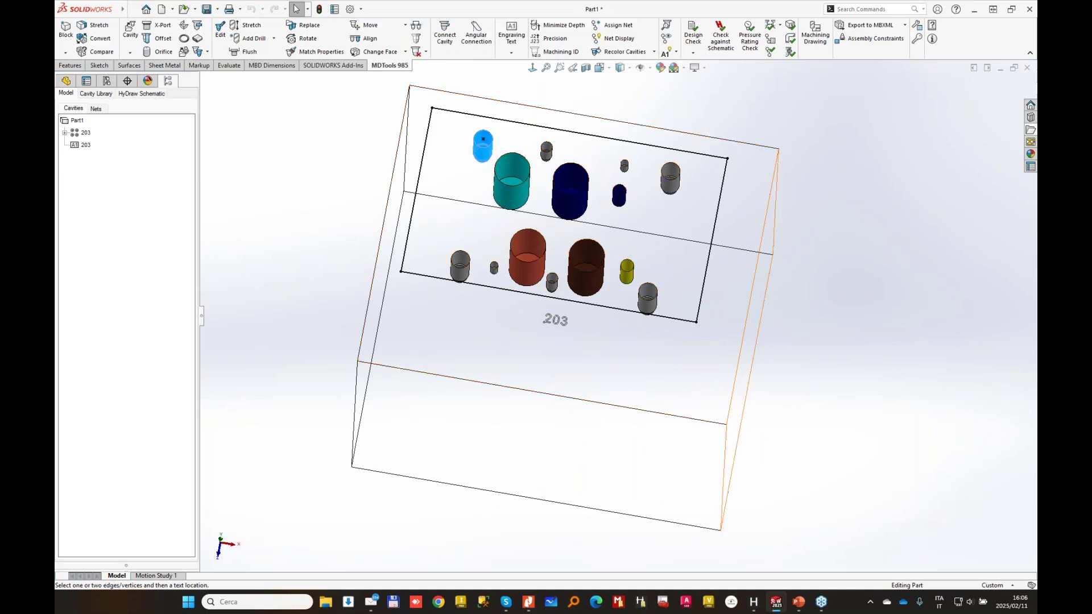
{"action": "left_click", "coordinate": [513, 32]}
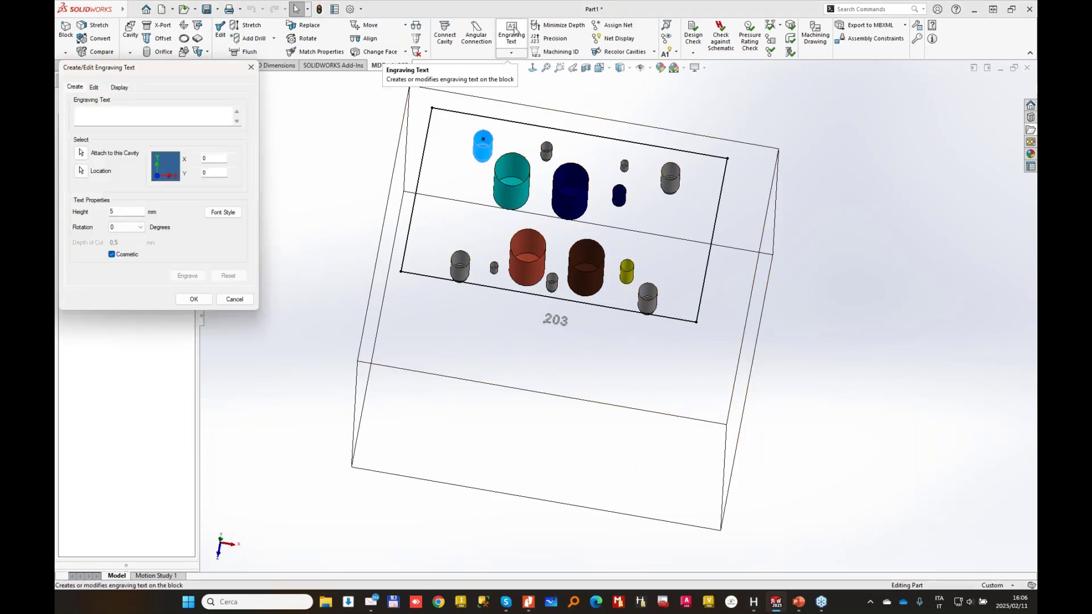
{"action": "left_click", "coordinate": [94, 88]}
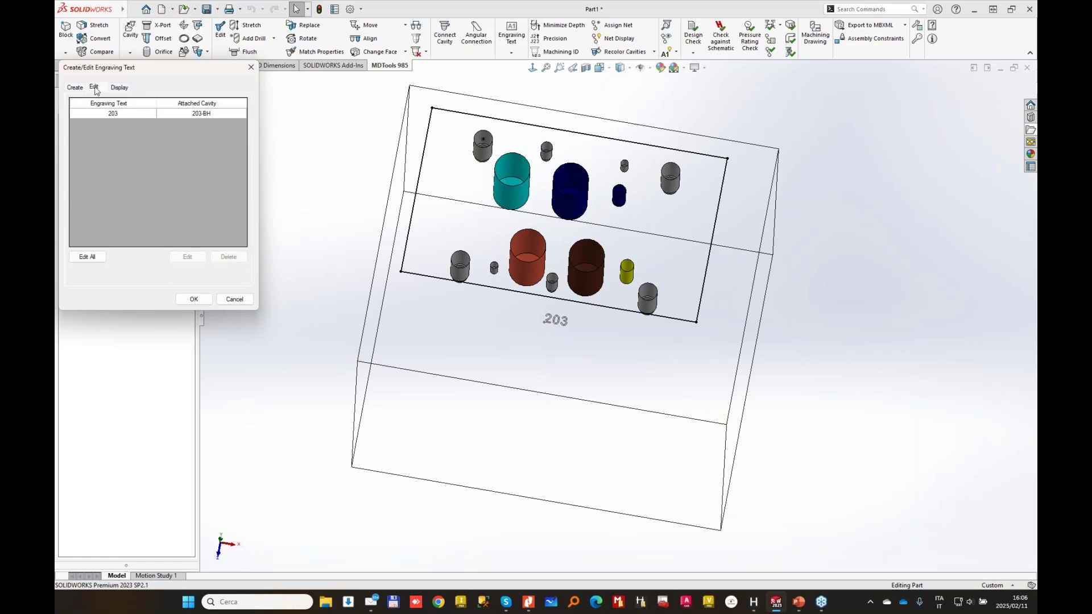
{"action": "left_click", "coordinate": [235, 300]}
{"action": "middle_click_drag", "start_coordinate": [267, 230], "coordinate": [364, 171]}
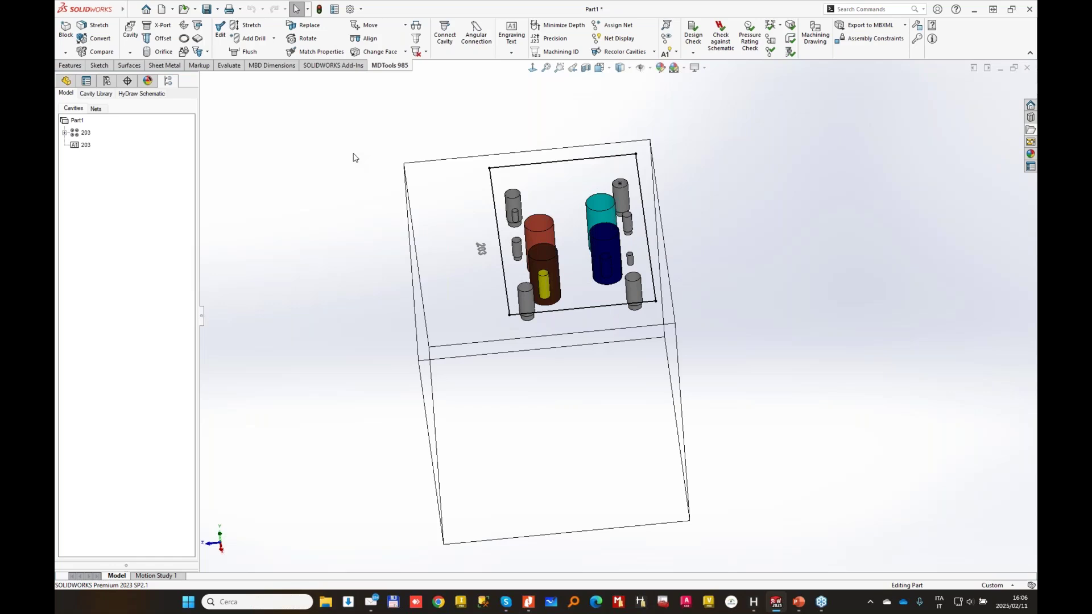
- Search the cavity library for the D05 footprint and enable the Mirror Footprint option for it
{"action": "left_click", "coordinate": [106, 94]}
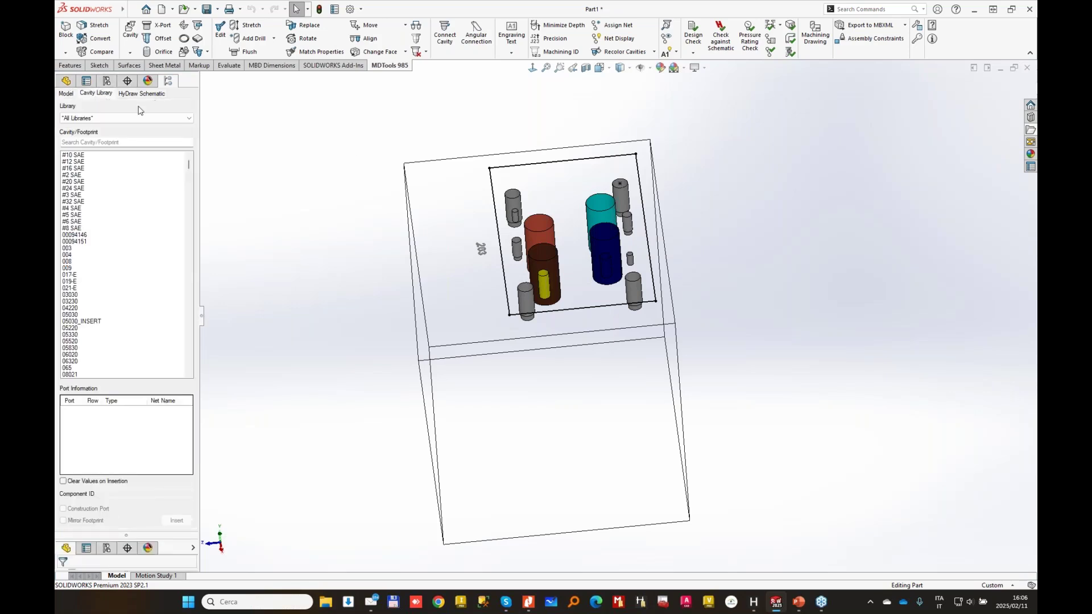
{"action": "left_click", "coordinate": [104, 143]}
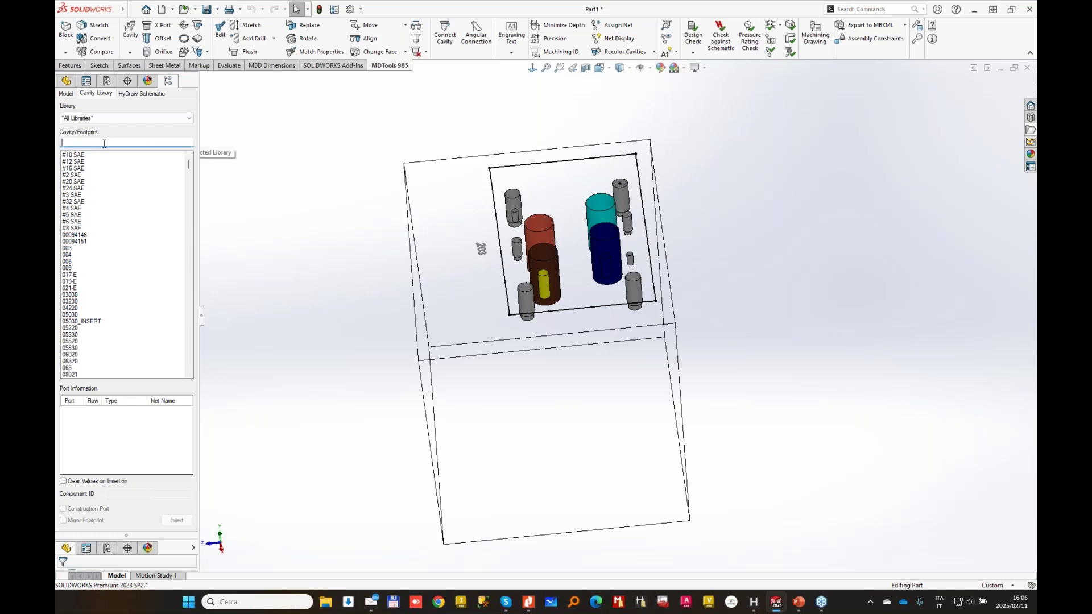
{"action": "type", "text": "d05"}
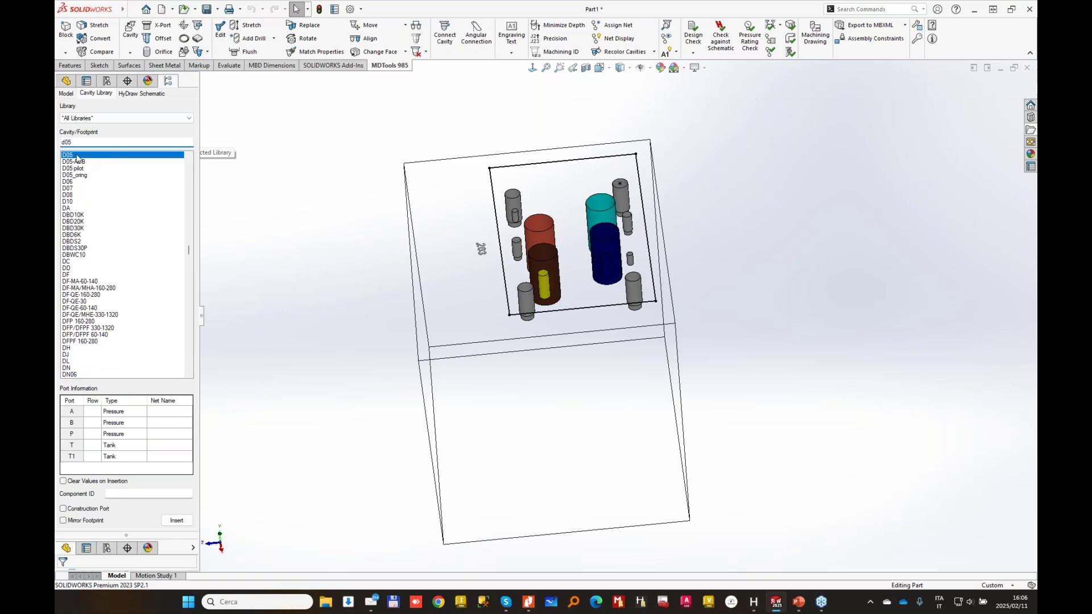
{"action": "left_click", "coordinate": [78, 156]}
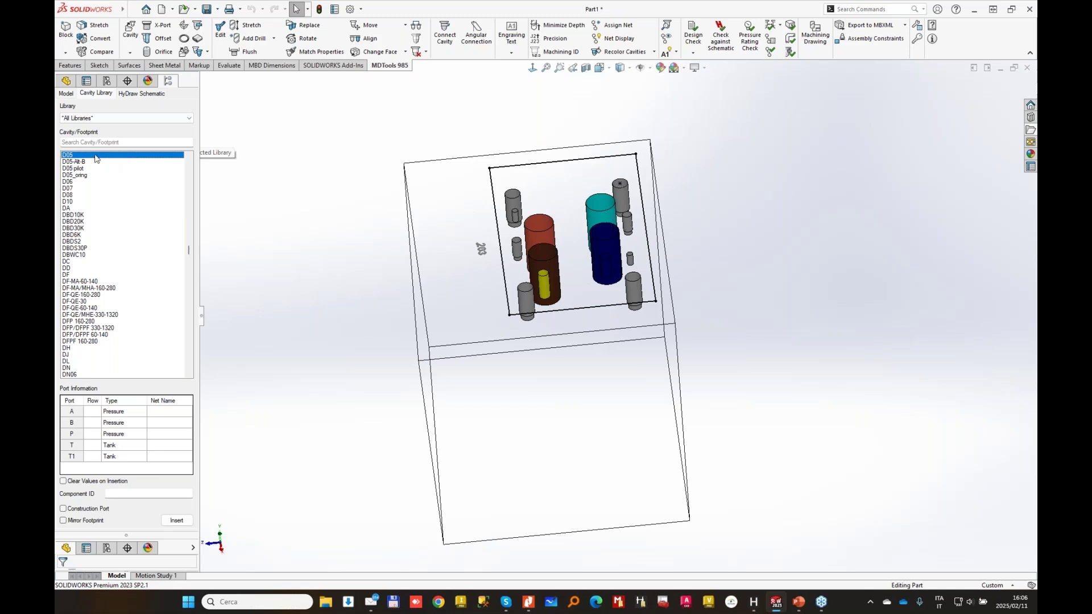
{"action": "left_click", "coordinate": [65, 521]}
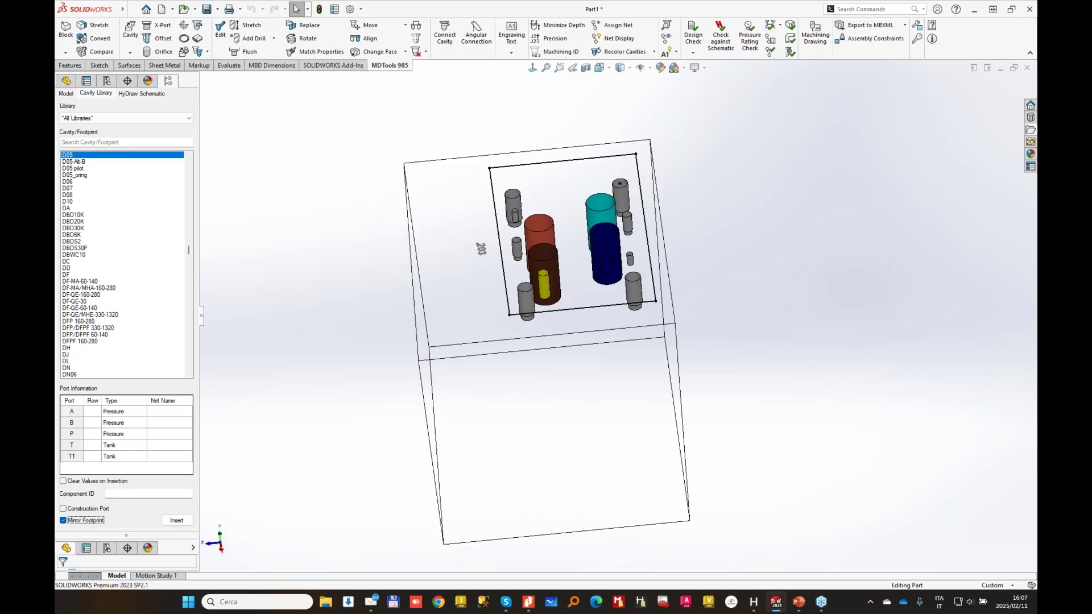
- Start inserting port B1, the 3/4" Code 62 cavity from the HyDraw schematic, as a mirrored footprint
{"action": "left_click", "coordinate": [146, 95]}
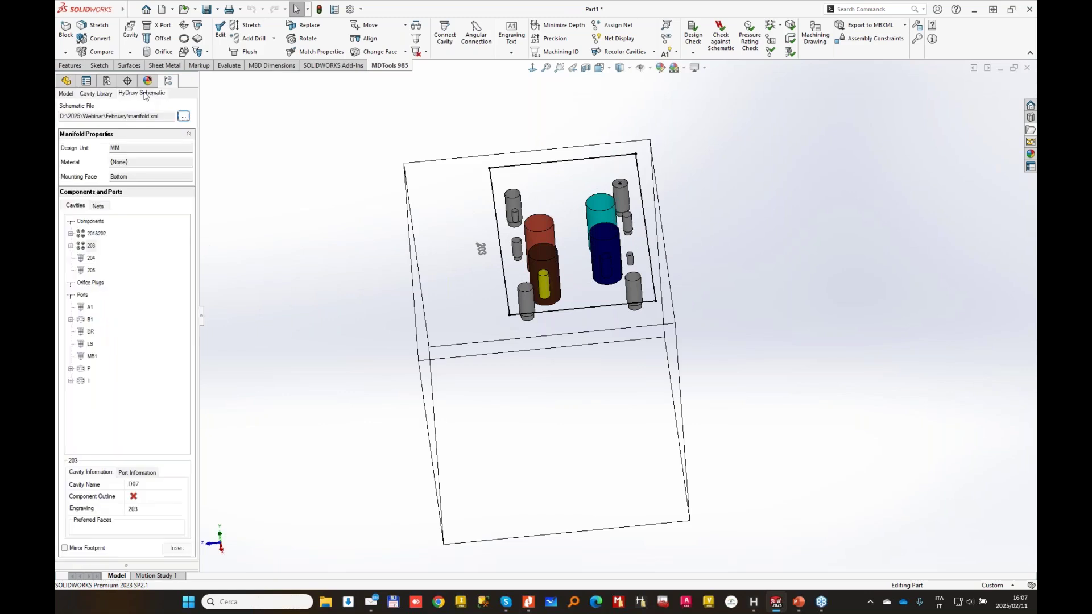
{"action": "left_click", "coordinate": [90, 320]}
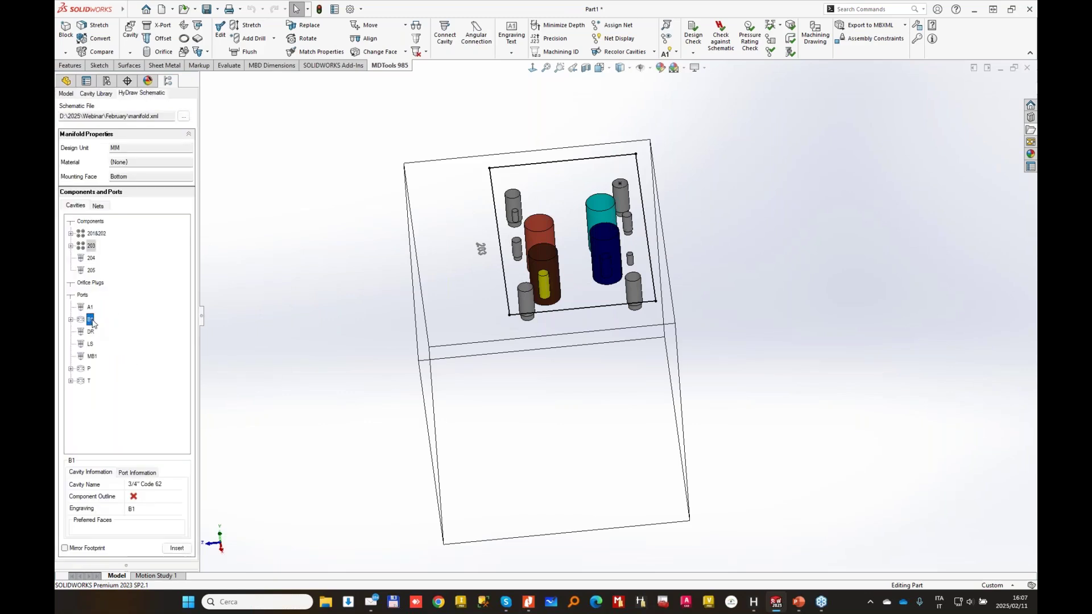
{"action": "middle_click_drag", "start_coordinate": [739, 280], "coordinate": [656, 160]}
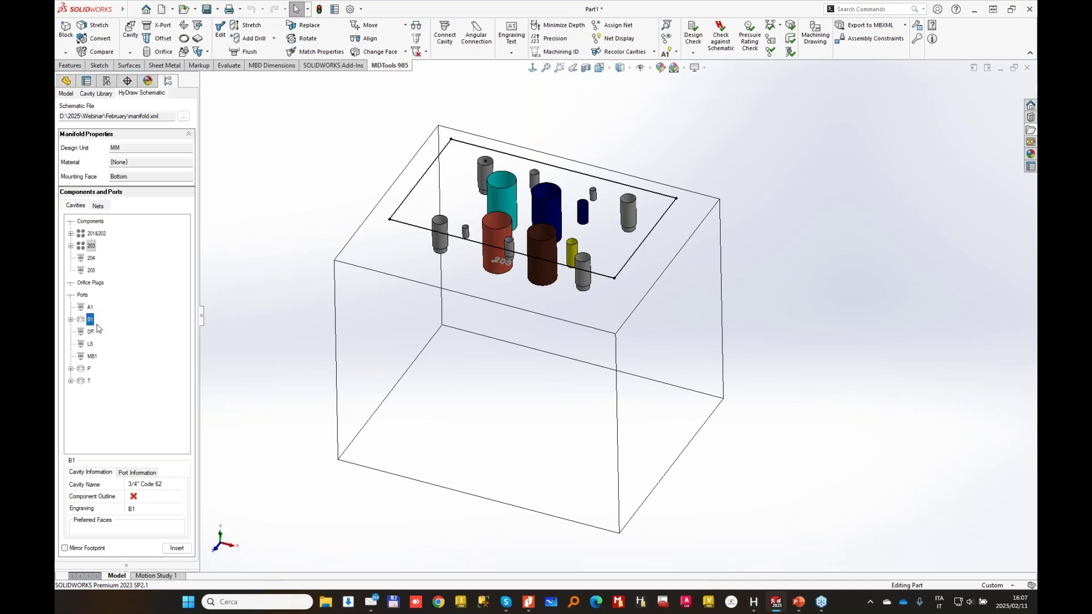
{"action": "left_click", "coordinate": [67, 548]}
{"action": "left_click", "coordinate": [176, 548]}
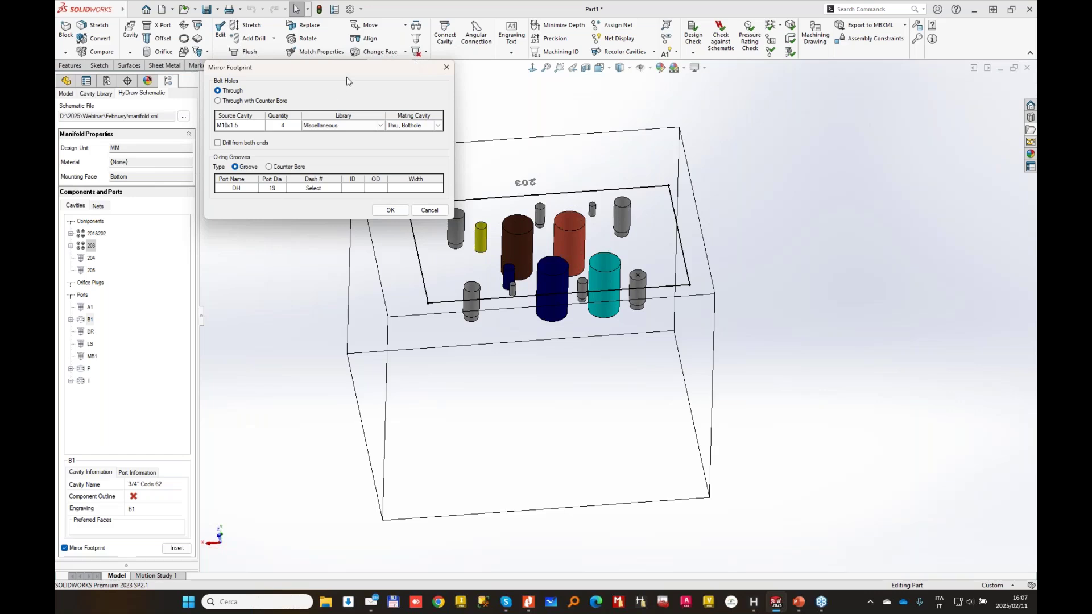
{"action": "left_click_drag", "start_coordinate": [350, 71], "coordinate": [354, 117]}
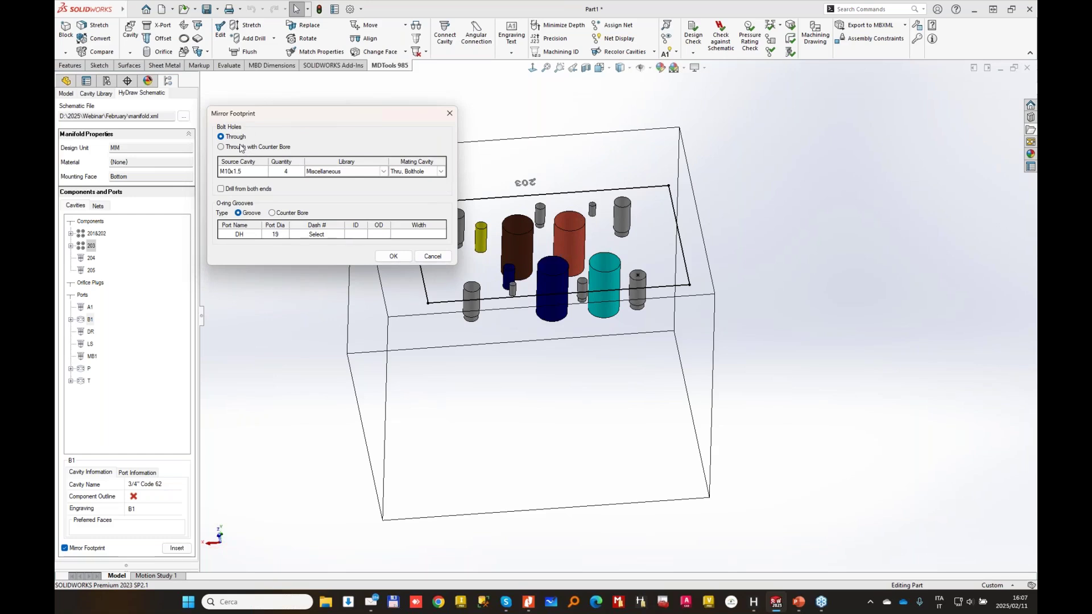
- Define the mirrored bolt holes as through with counter bore, using mating cavity TCEI M10 from the 0-Fissaggi Passanti library
{"action": "left_click", "coordinate": [282, 147]}
{"action": "left_click", "coordinate": [383, 171]}
{"action": "left_click", "coordinate": [384, 171]}
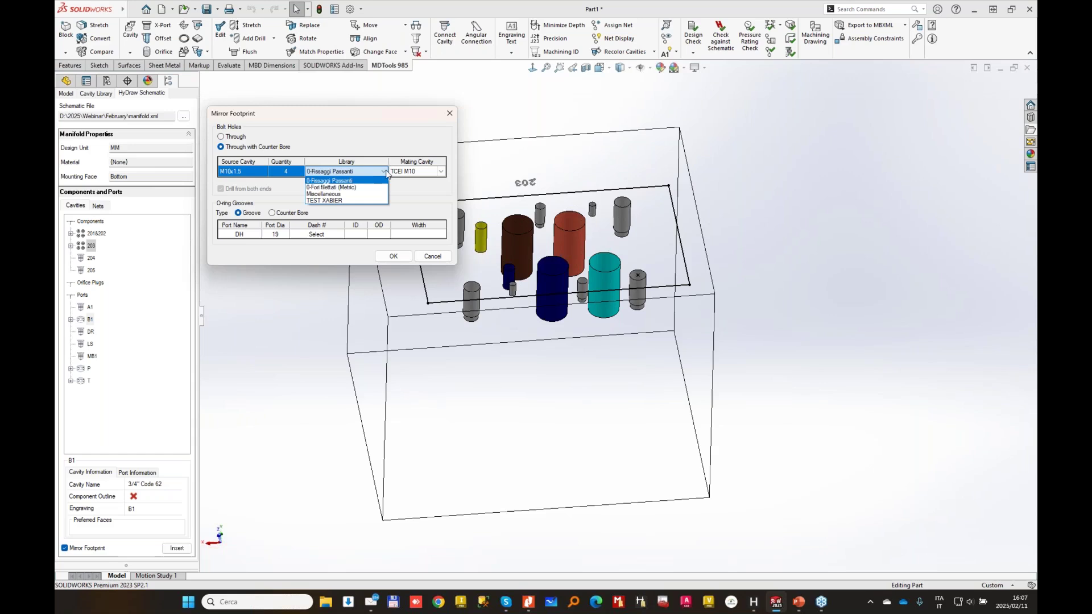
{"action": "left_click", "coordinate": [329, 181]}
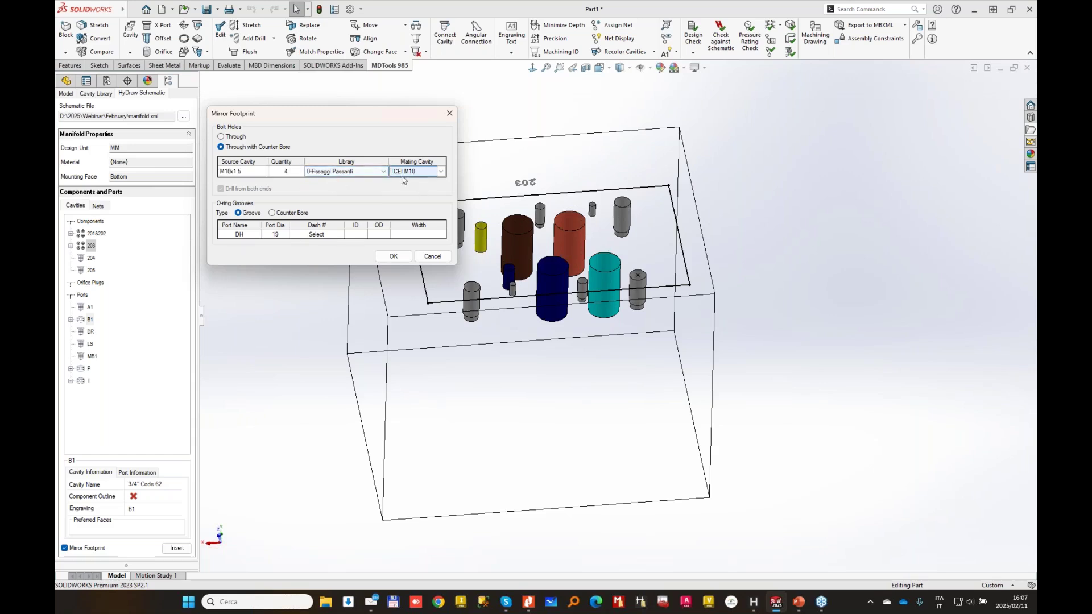
{"action": "left_click_drag", "start_coordinate": [459, 140], "coordinate": [485, 141]}
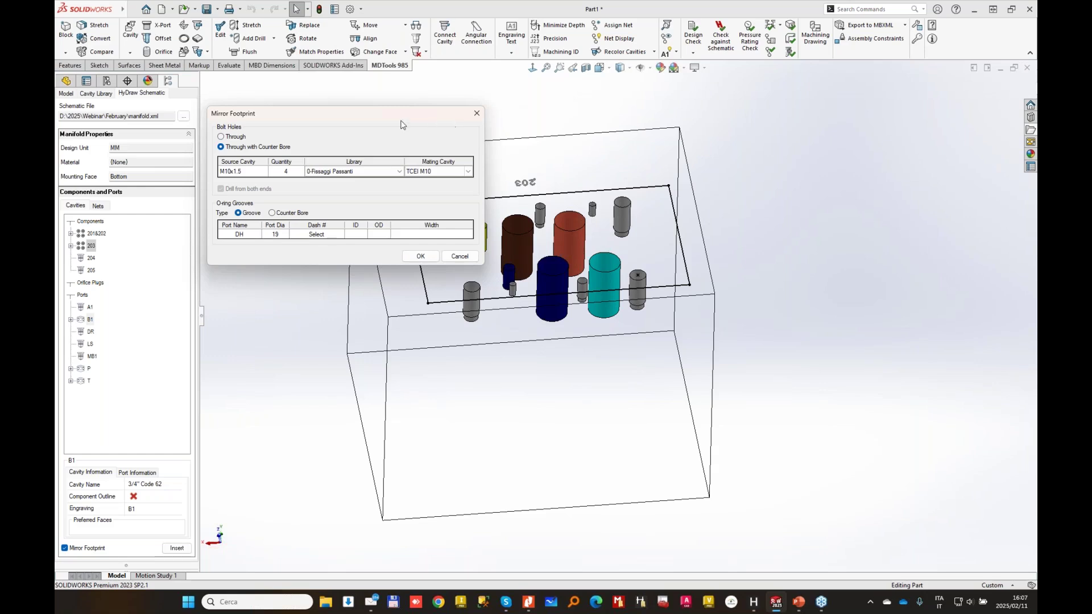
{"action": "left_click_drag", "start_coordinate": [401, 120], "coordinate": [443, 104]}
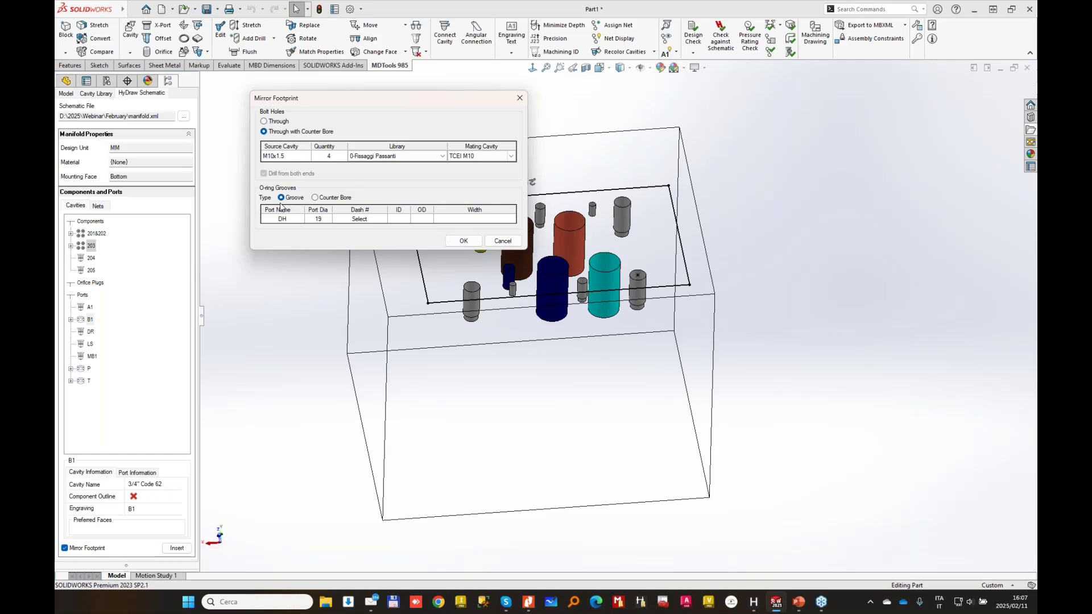
- Assign O-ring groove 4100-214 from the full groove list to port DH and accept the mirror footprint settings
{"action": "left_click", "coordinate": [361, 220]}
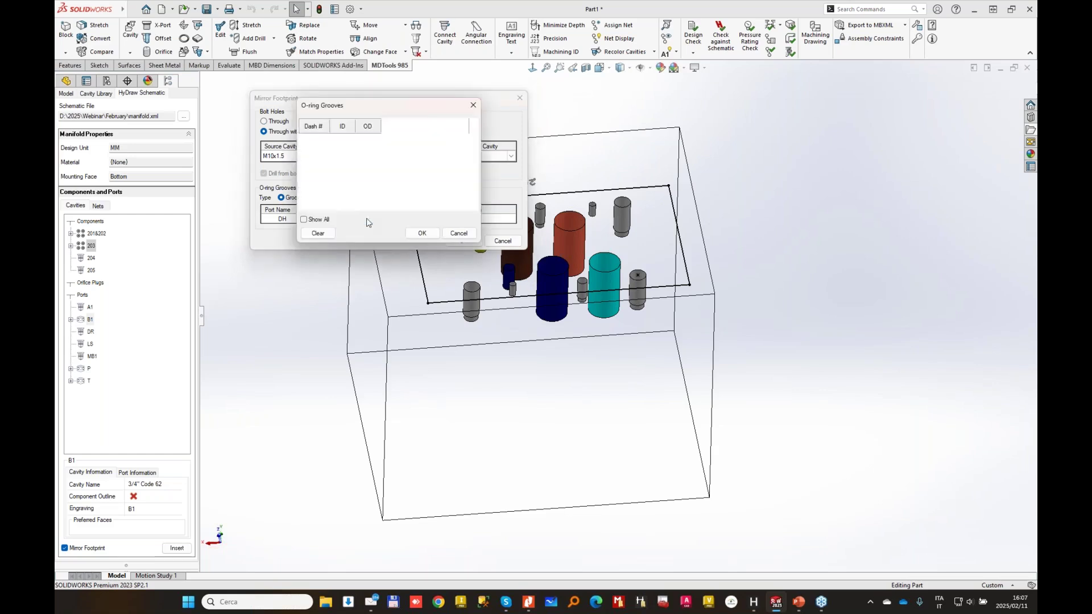
{"action": "scroll", "coordinate": [342, 182], "scroll_direction": "down", "scroll_amount": 2}
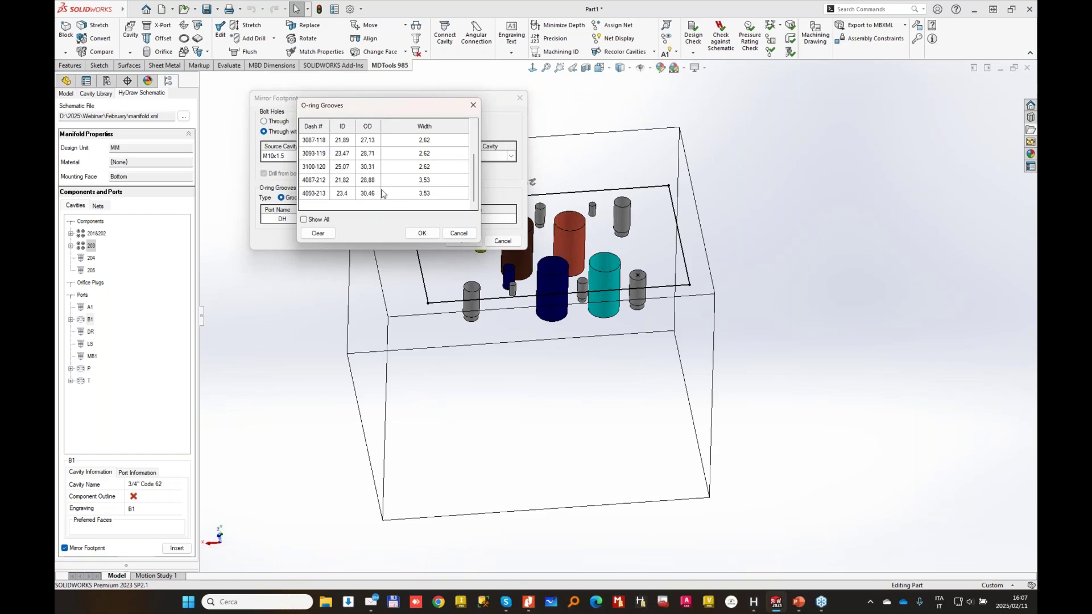
{"action": "left_click", "coordinate": [304, 220]}
{"action": "left_click_drag", "start_coordinate": [474, 132], "coordinate": [474, 176]}
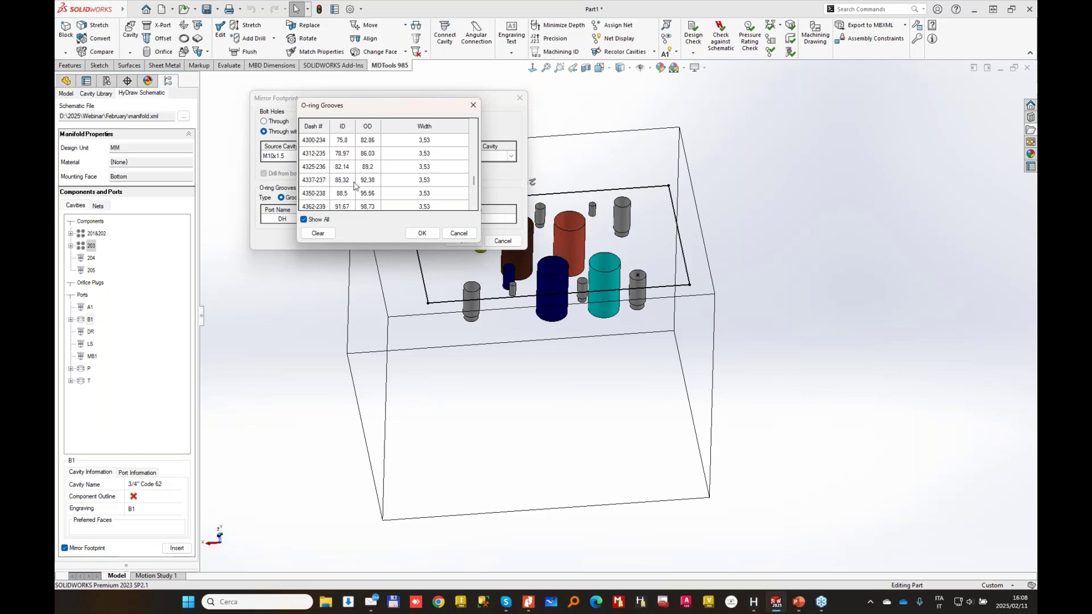
{"action": "scroll", "coordinate": [354, 186], "scroll_direction": "up", "scroll_amount": 5}
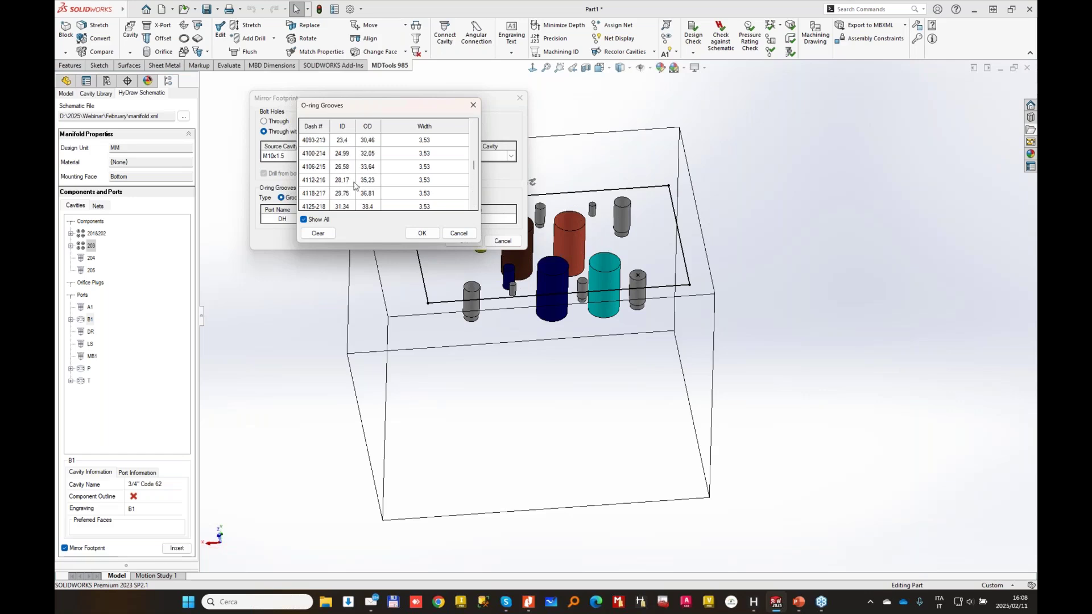
{"action": "left_click", "coordinate": [319, 158]}
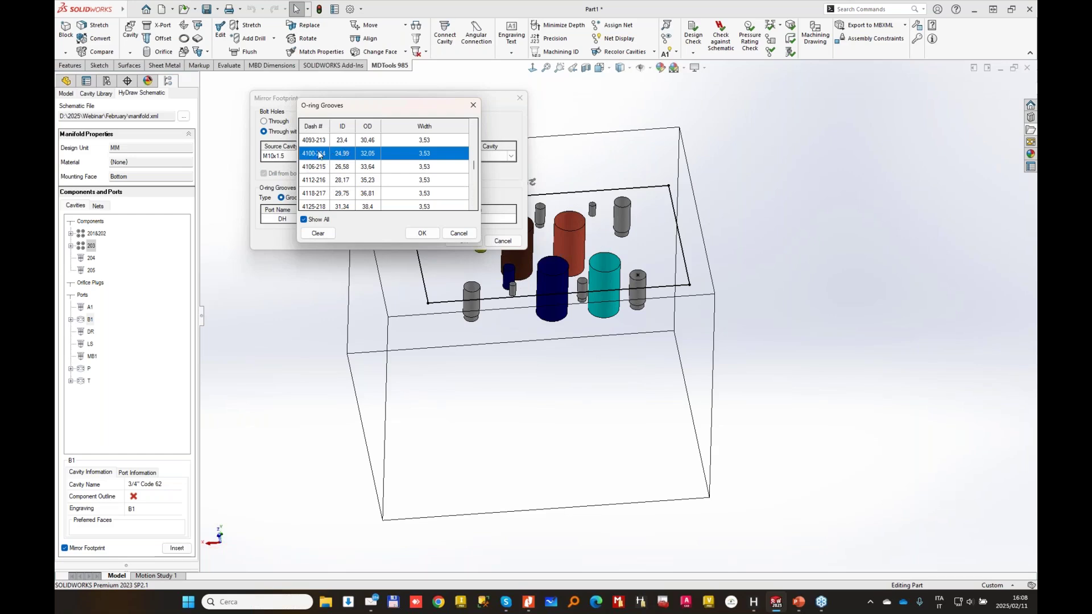
{"action": "left_click", "coordinate": [421, 234]}
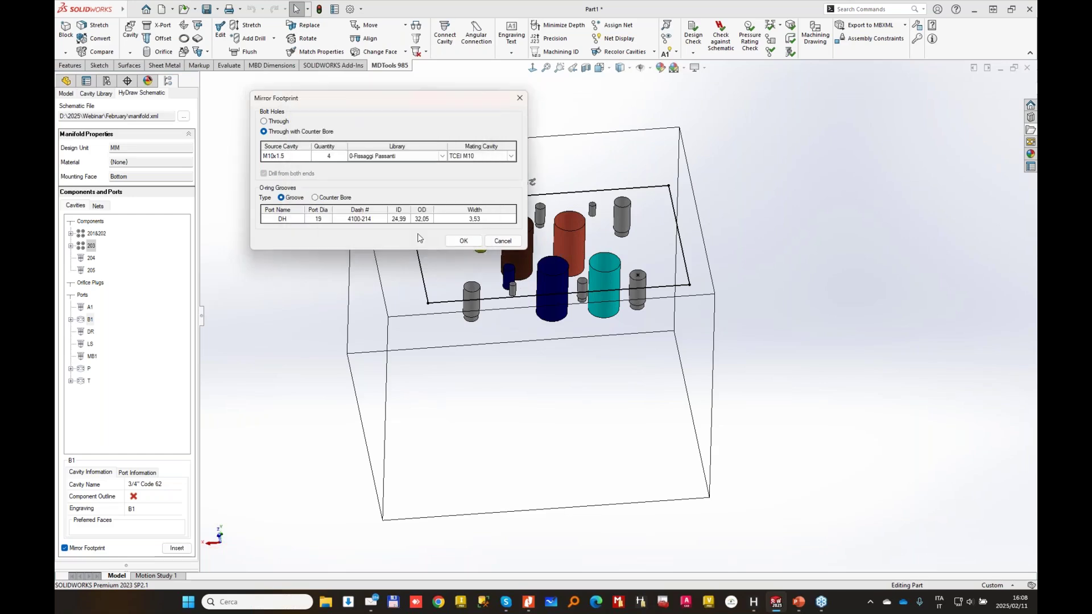
{"action": "left_click", "coordinate": [463, 241]}
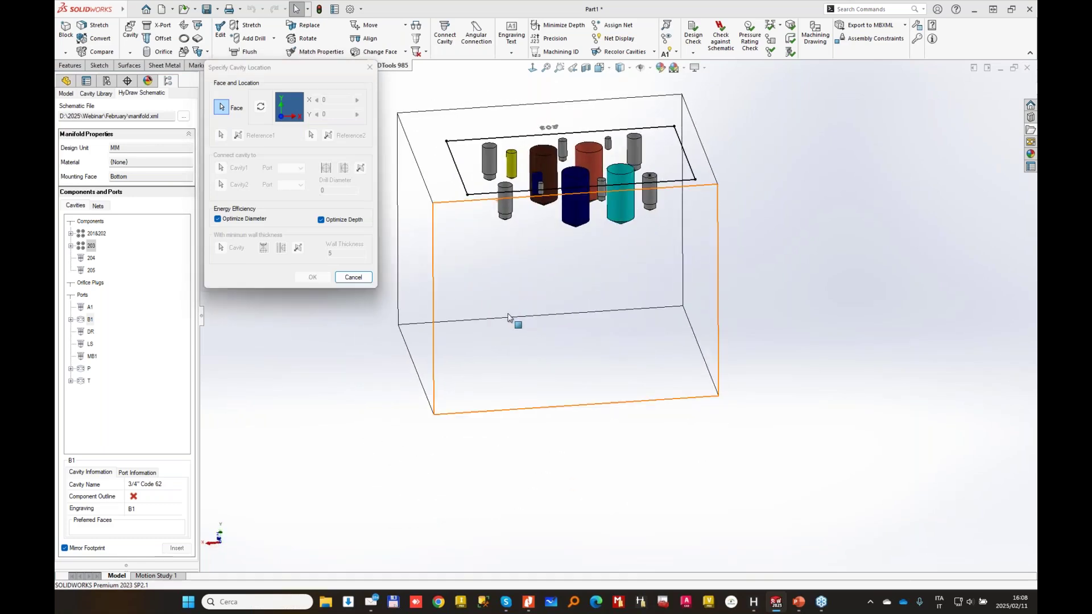
- Place the mirrored B1 footprint on the block's rear side face at X 160, Y 80 and inspect its holes and groove
{"action": "left_click", "coordinate": [507, 317]}
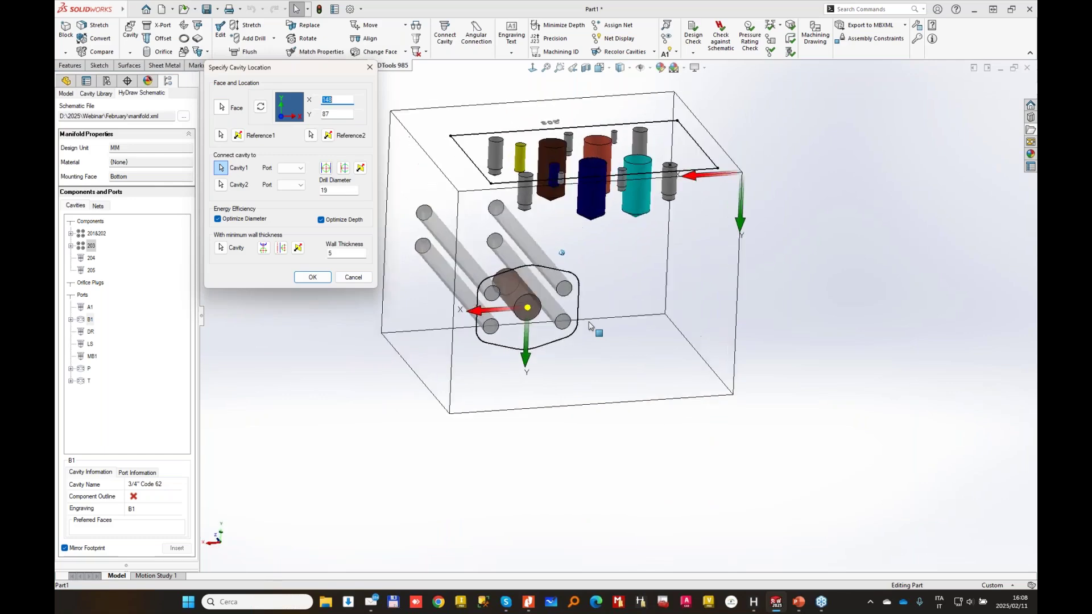
{"action": "left_click", "coordinate": [262, 109]}
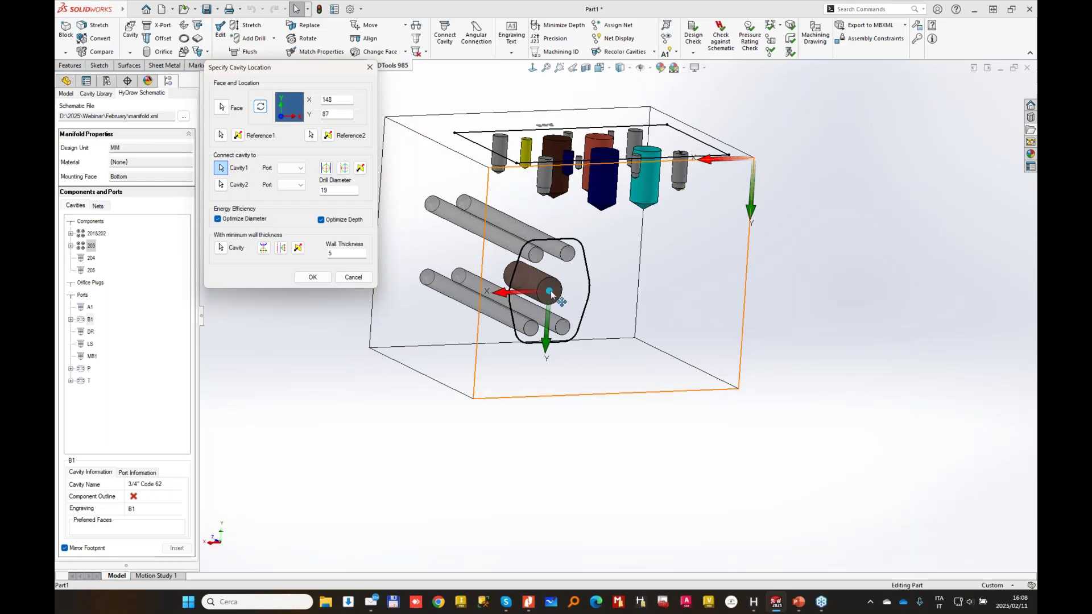
{"action": "left_click_drag", "start_coordinate": [550, 294], "coordinate": [535, 277]}
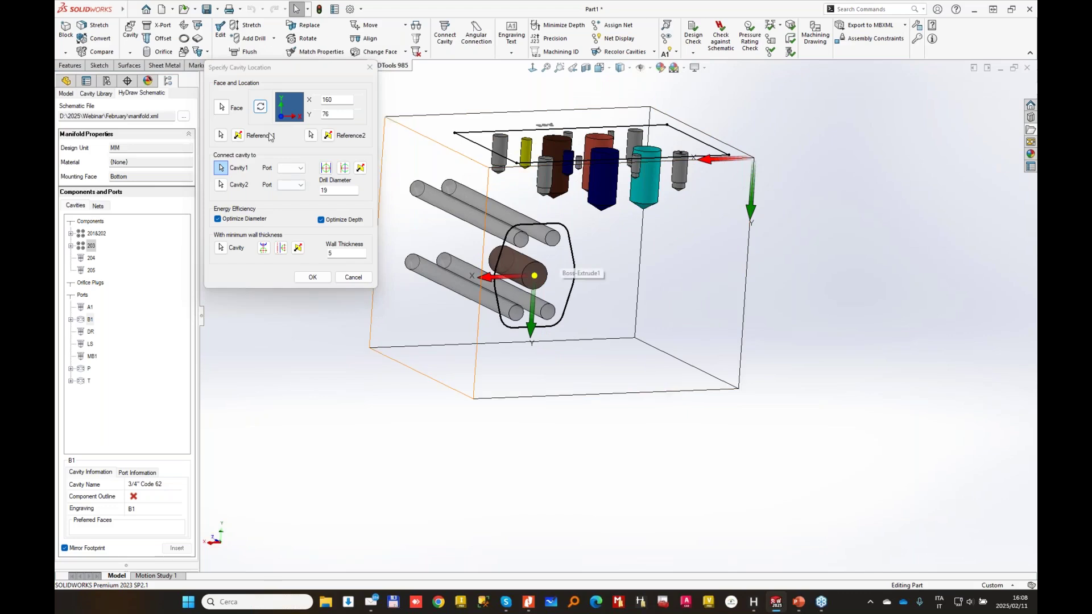
{"action": "double_click", "coordinate": [326, 114]}
{"action": "type", "text": "80"}
{"action": "key", "text": "Tab"}
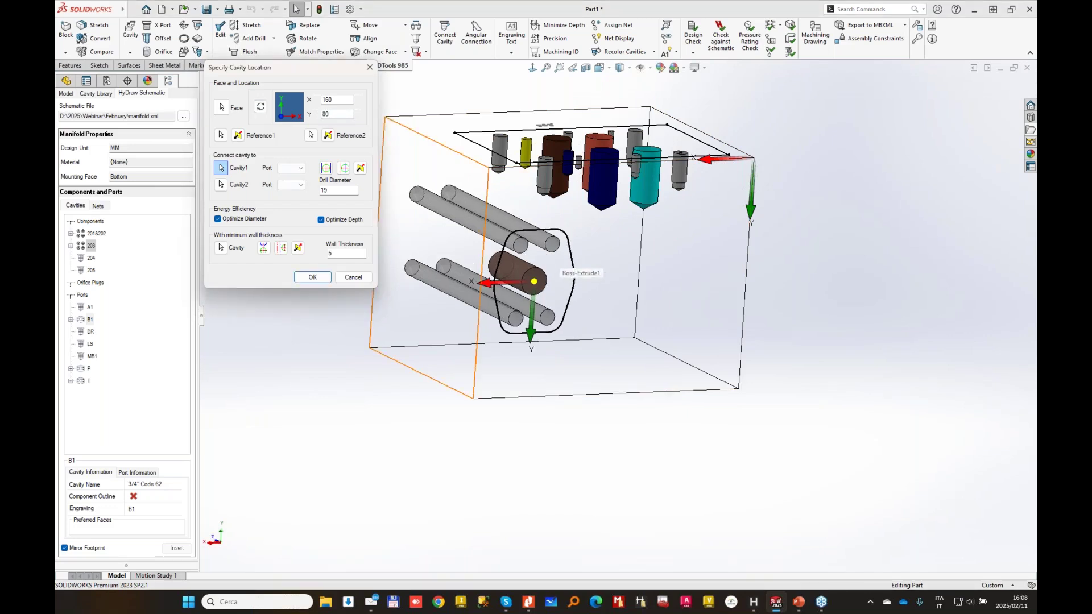
{"action": "left_click", "coordinate": [312, 277]}
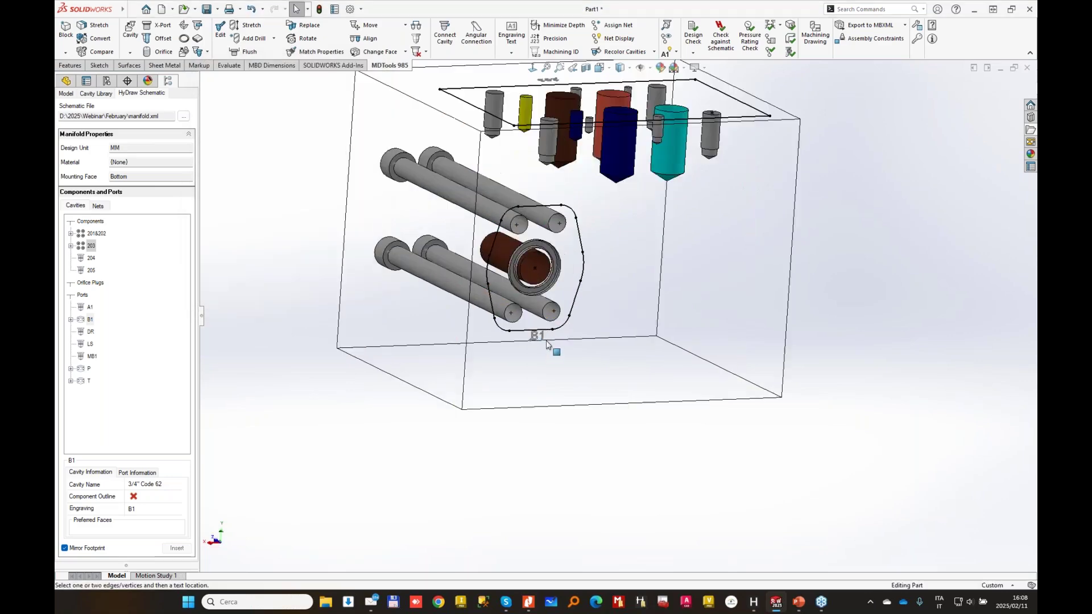
{"action": "scroll", "coordinate": [547, 344], "scroll_direction": "down", "scroll_amount": 6}
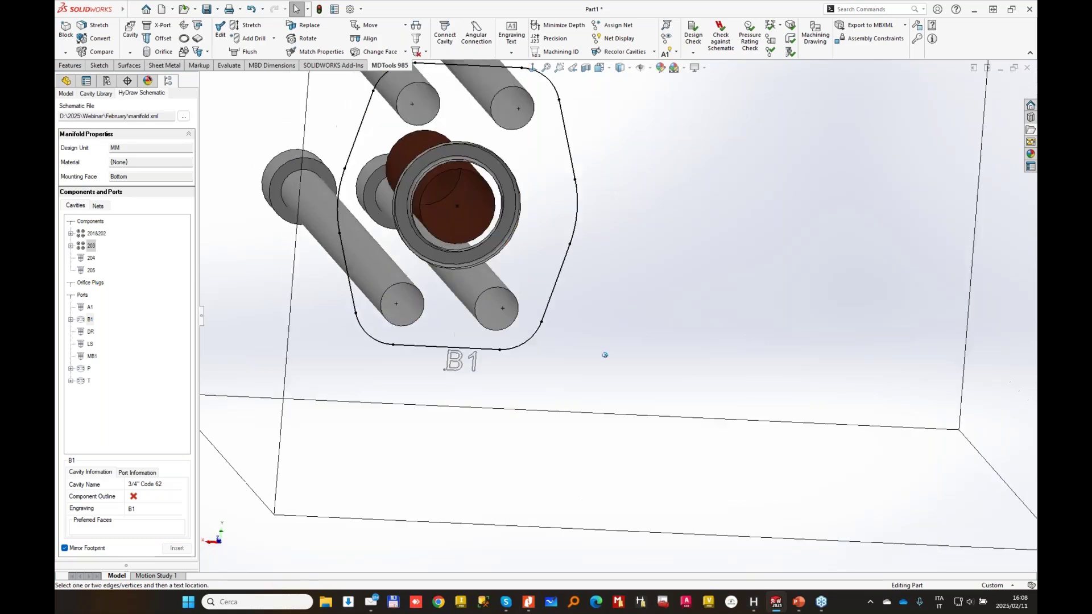
{"action": "scroll", "coordinate": [604, 355], "scroll_direction": "up", "scroll_amount": 3}
{"action": "middle_click_drag", "start_coordinate": [604, 355], "coordinate": [549, 411]}
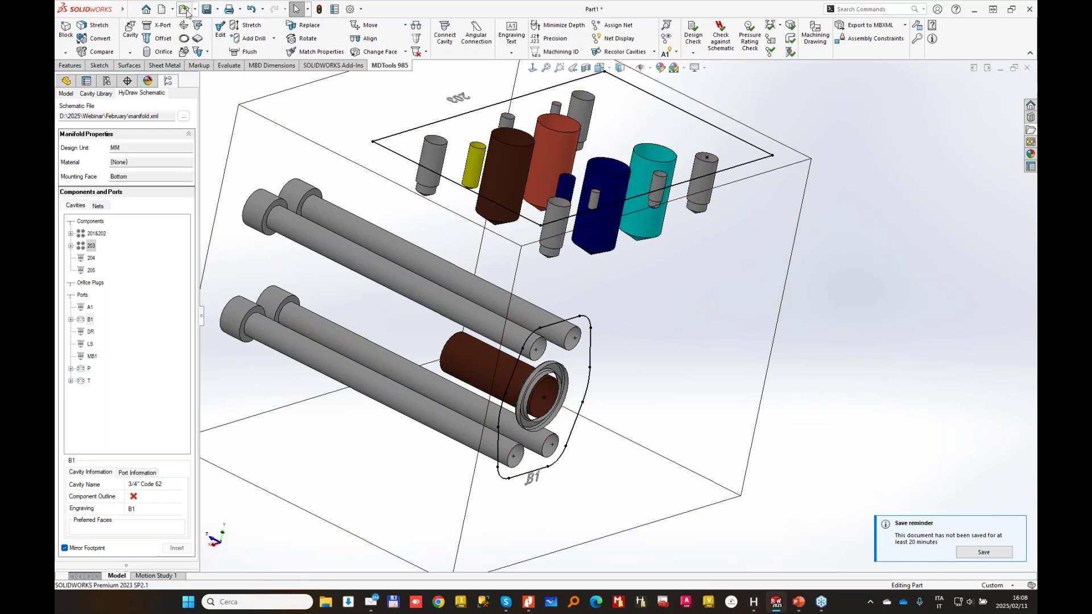
- Save the part in the February folder under the file name webinar
{"action": "key", "text": "ctrl+s"}
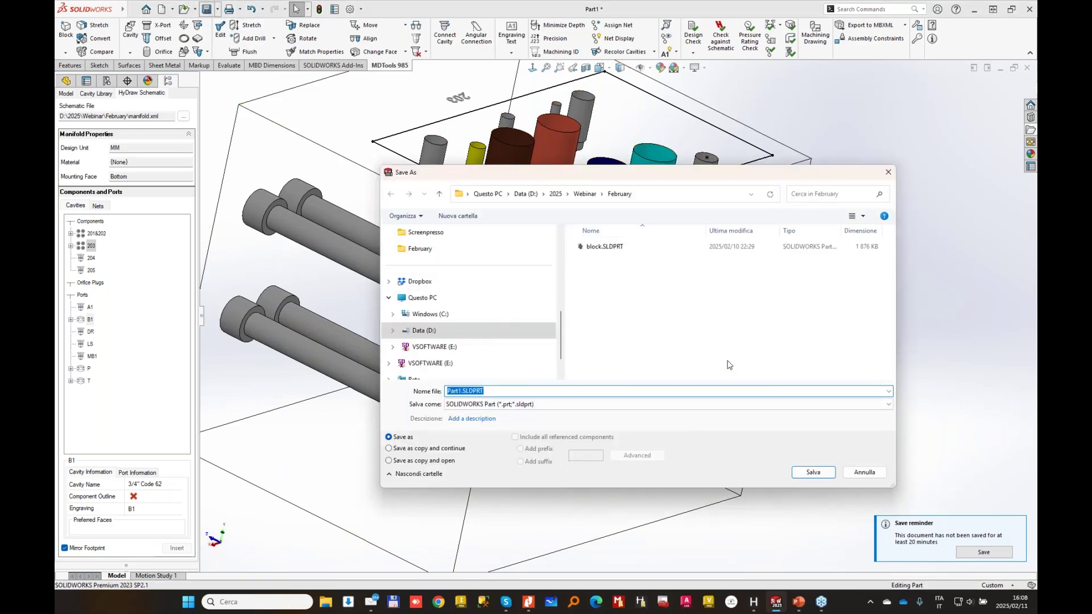
{"action": "type", "text": "web"}
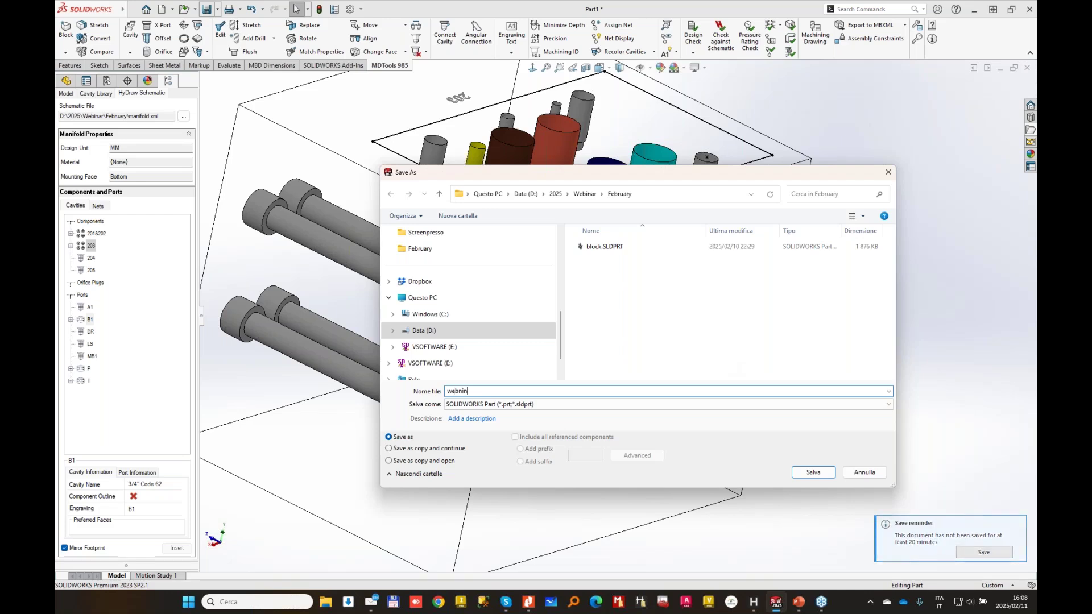
{"action": "type", "text": "i"}
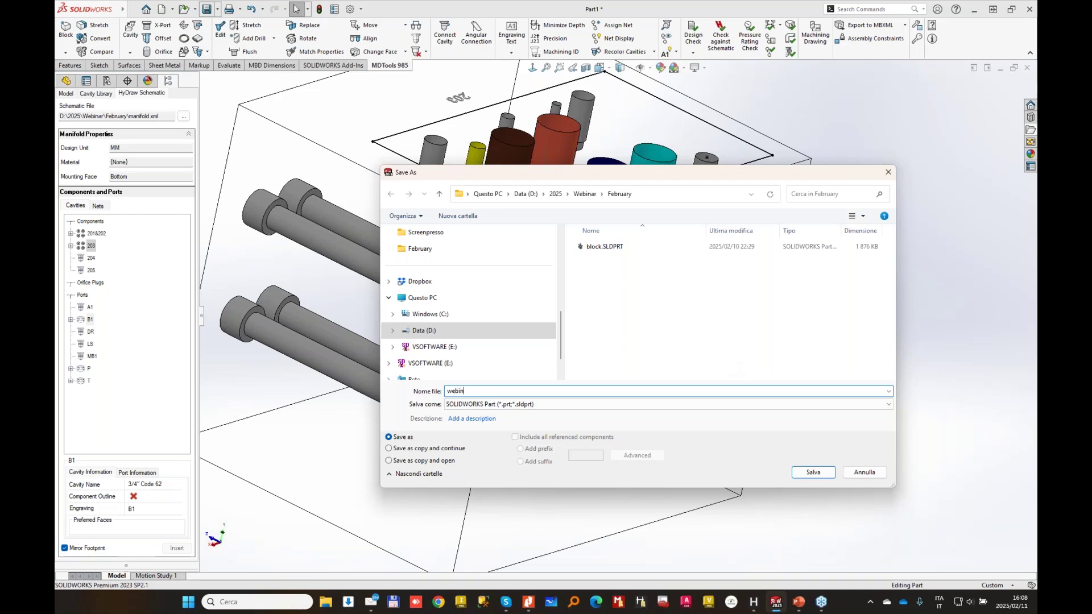
{"action": "key", "text": "Return"}
- Insert an XG12 construction port on the block's side face, connecting port B1 with the brown cavity of footprint 203
{"action": "middle_click_drag", "start_coordinate": [919, 204], "coordinate": [716, 213]}
{"action": "scroll", "coordinate": [717, 216], "scroll_direction": "down", "scroll_amount": 3}
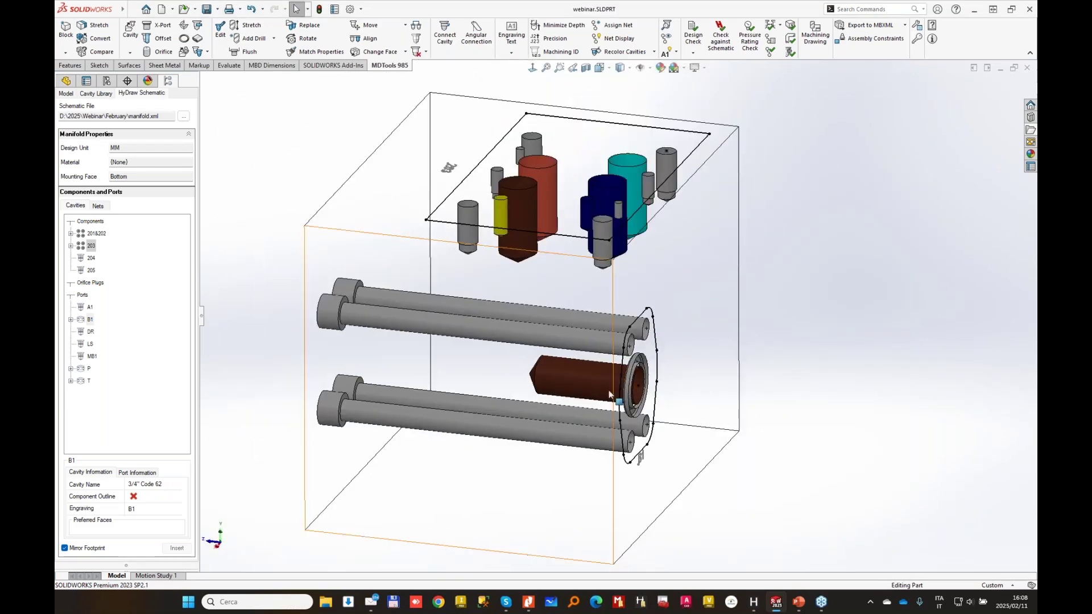
{"action": "left_click", "coordinate": [157, 25]}
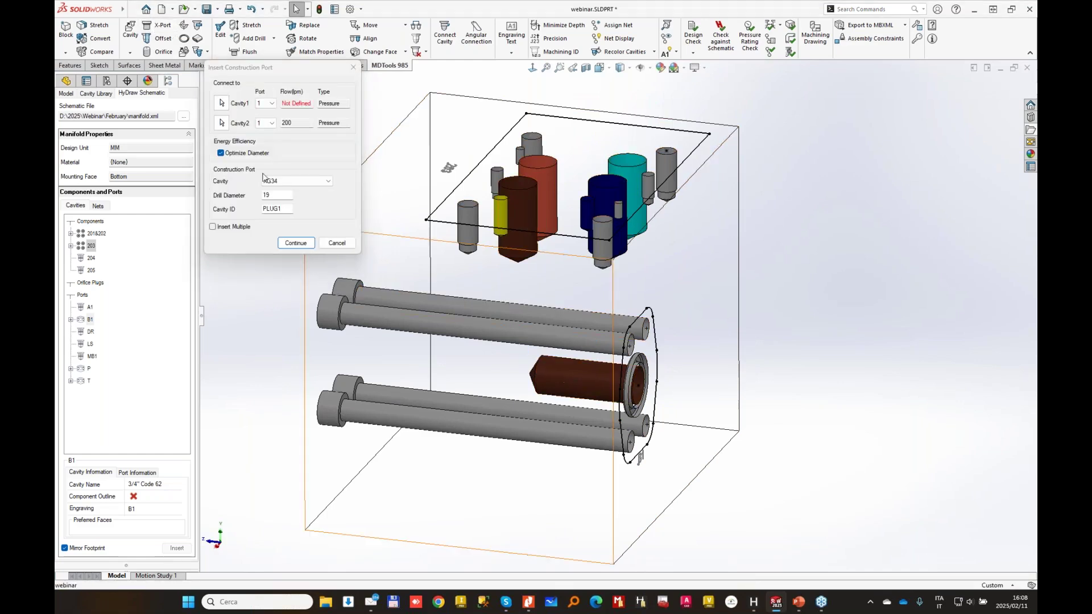
{"action": "left_click", "coordinate": [295, 181]}
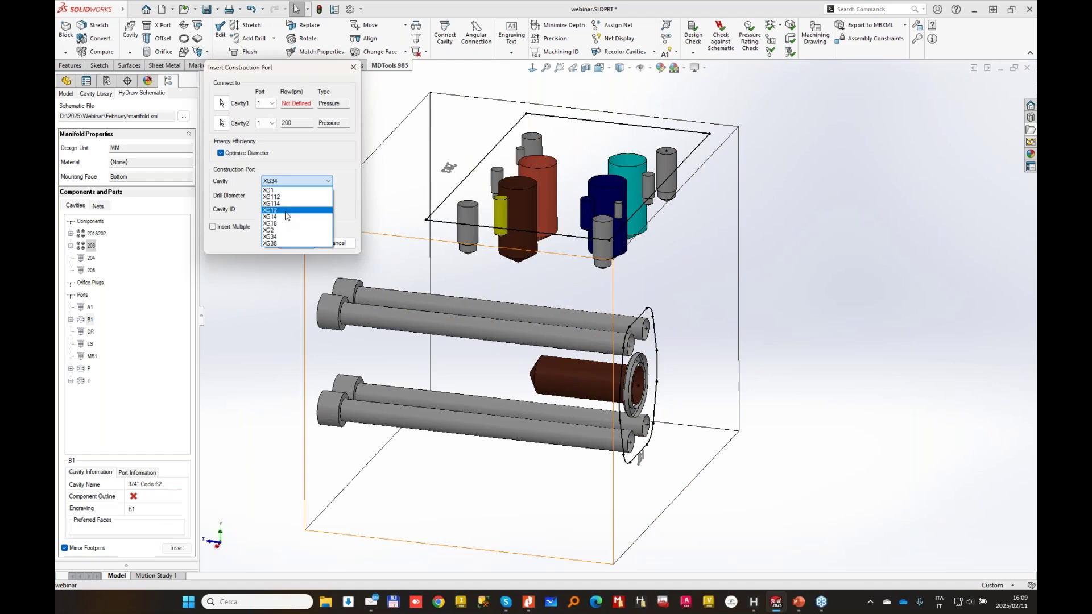
{"action": "left_click", "coordinate": [287, 219]}
{"action": "left_click", "coordinate": [295, 243]}
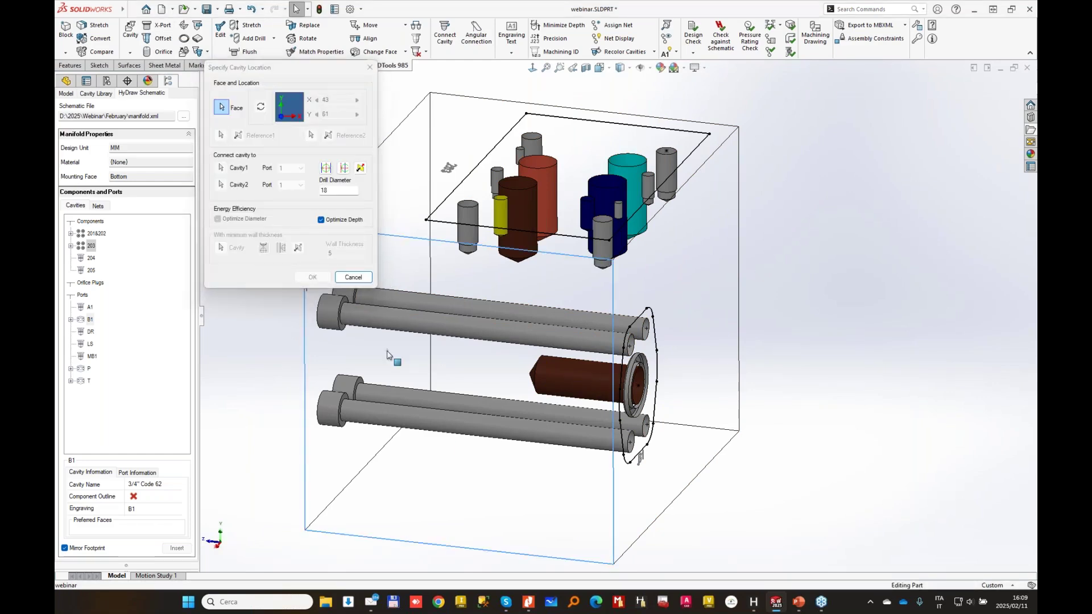
{"action": "left_click", "coordinate": [312, 276]}
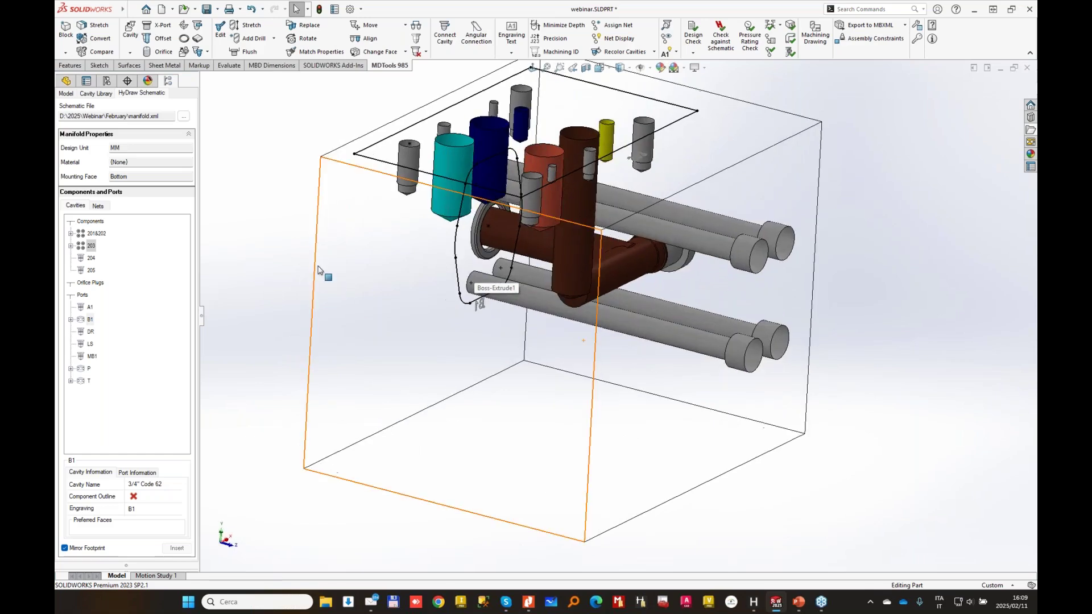
- Start inserting port A1, cavity G 3/4-14, on the opposite side face and align it with the red cavity of 203
{"action": "double_click", "coordinate": [90, 307]}
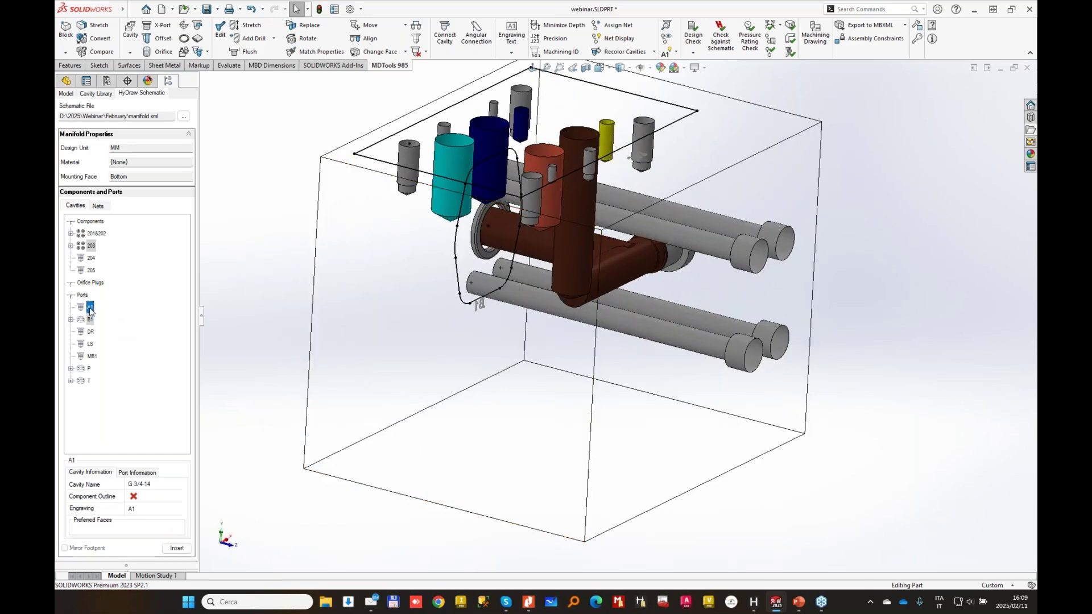
{"action": "left_click", "coordinate": [442, 298]}
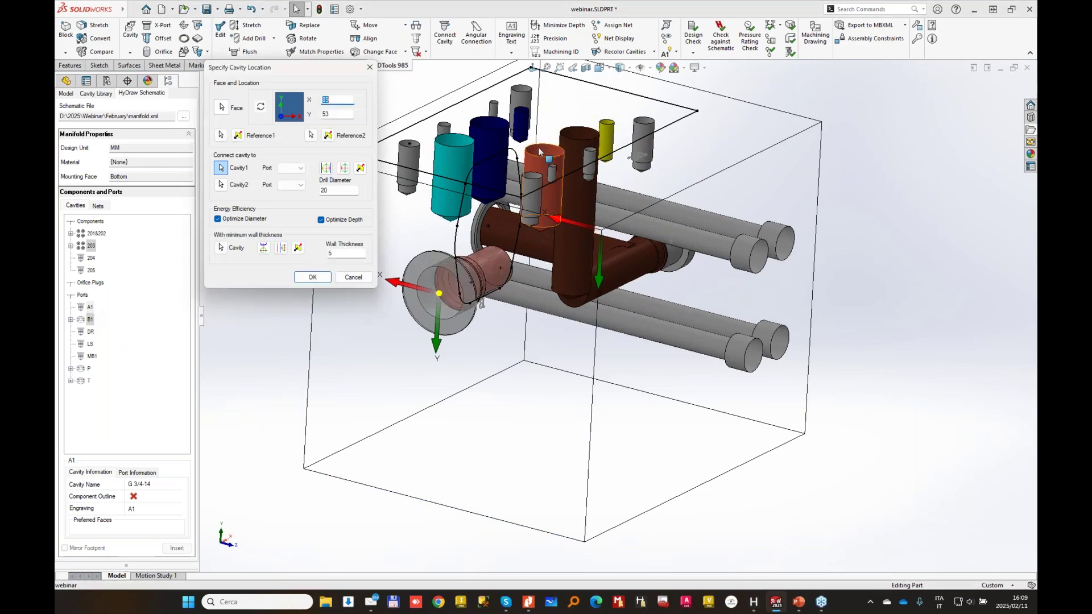
{"action": "left_click", "coordinate": [326, 167]}
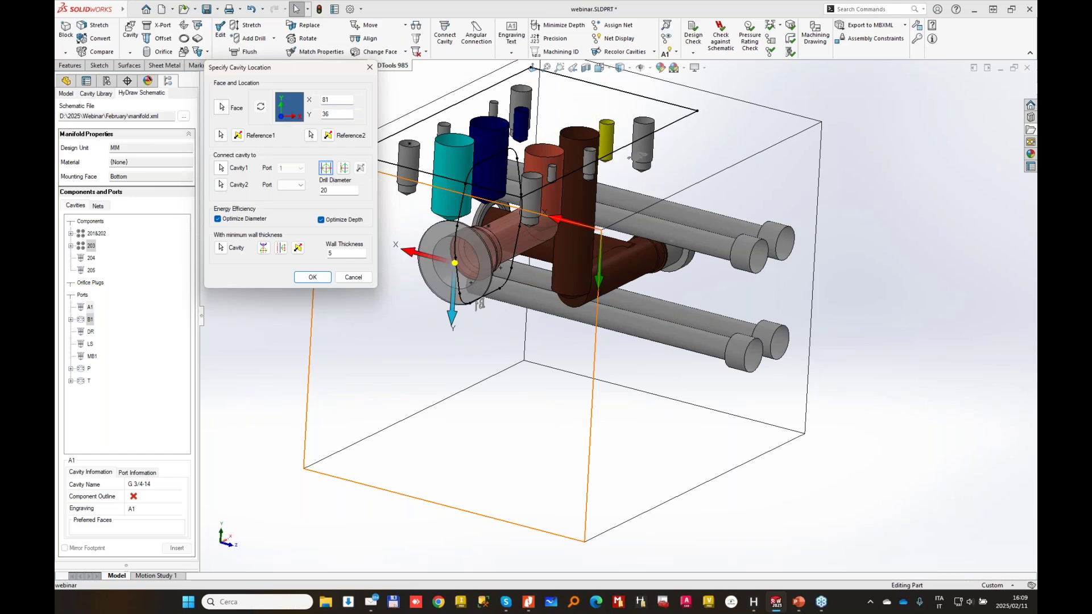
- Reference port A1's height to the block's lower edge, move it down below the footprint cavities, and accept its location
{"action": "left_click", "coordinate": [220, 135]}
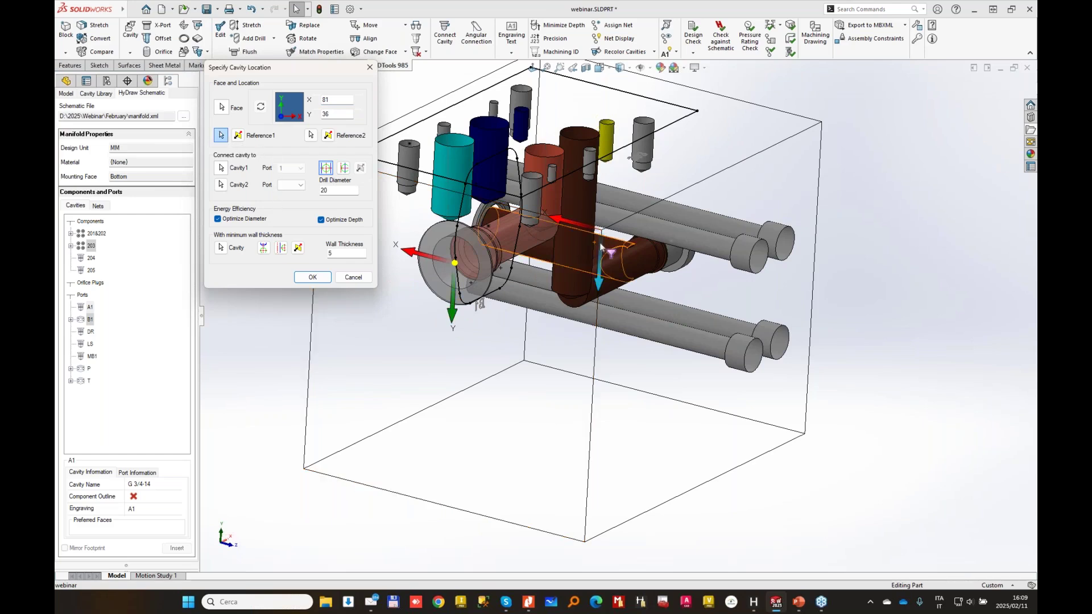
{"action": "key", "text": "BackSpace"}
{"action": "key", "text": "BackSpace"}
{"action": "type", "text": "0"}
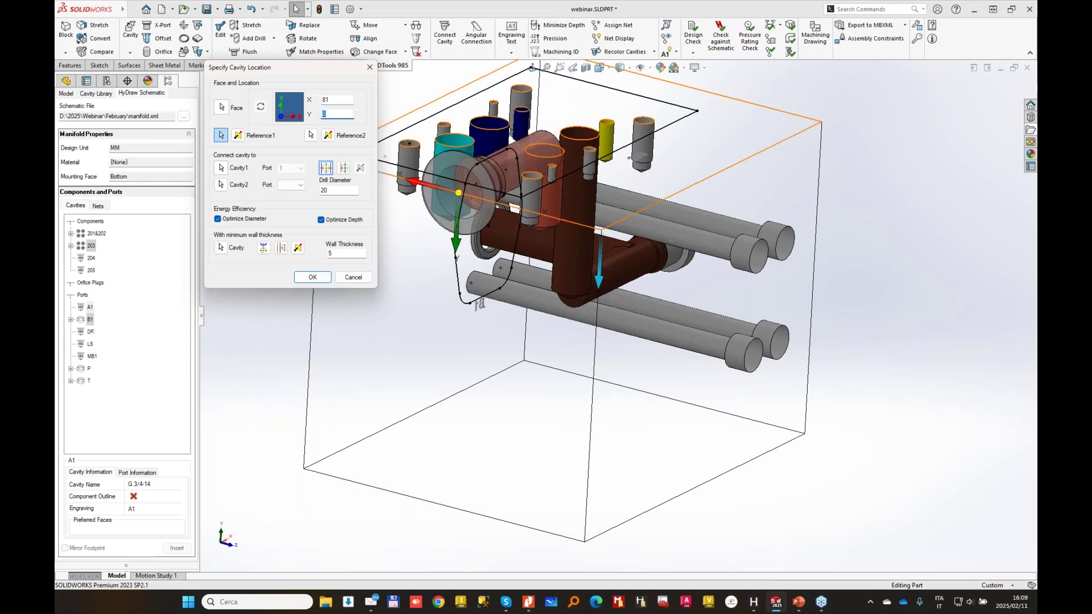
{"action": "type", "text": "80"}
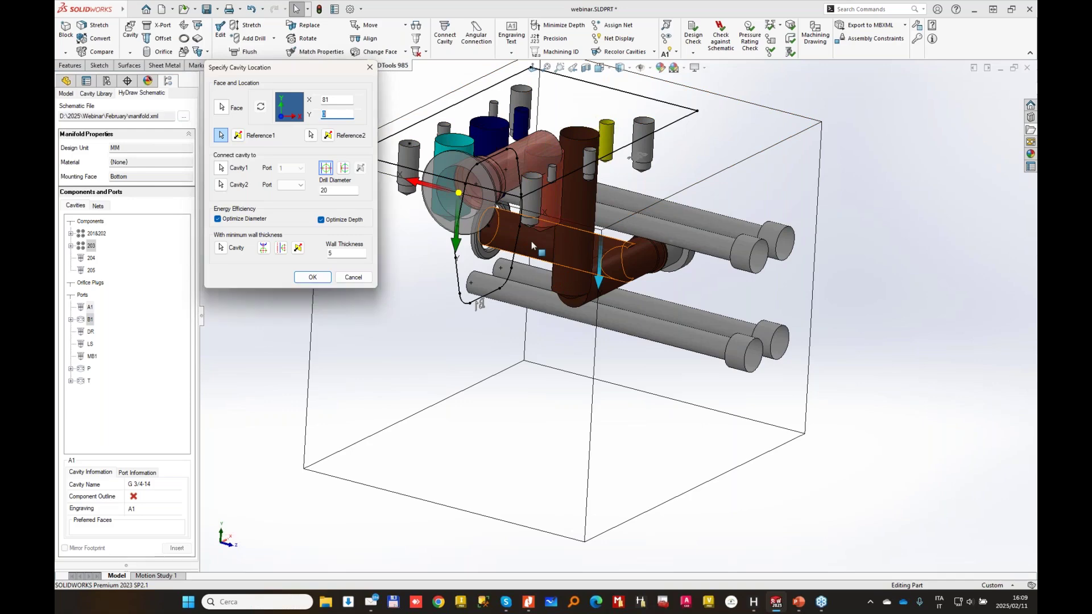
{"action": "key", "text": "Return"}
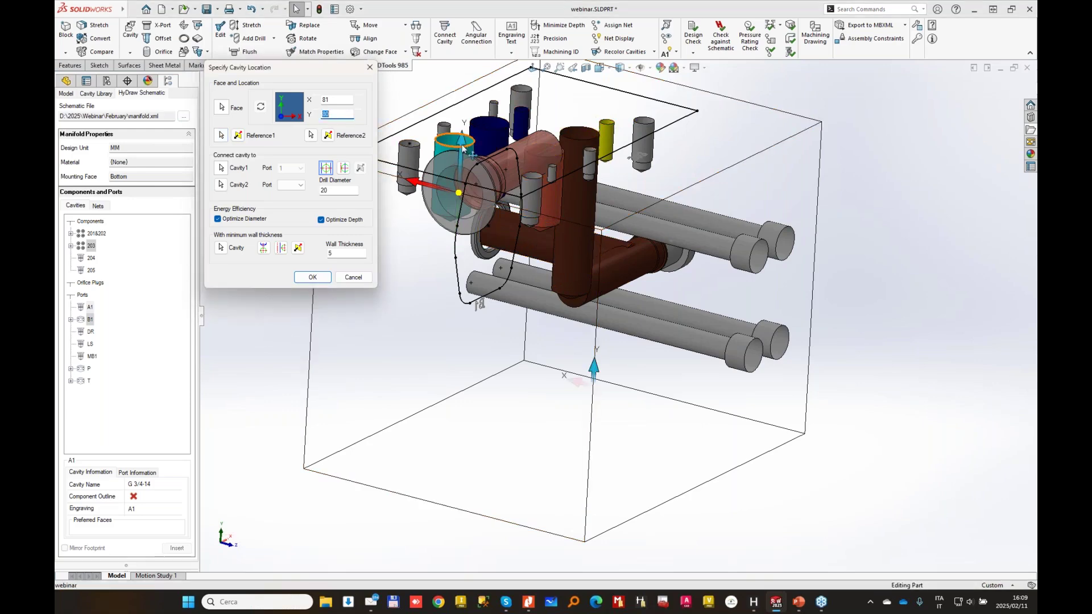
{"action": "left_click_drag", "start_coordinate": [461, 150], "coordinate": [452, 366]}
{"action": "left_click", "coordinate": [312, 278]}
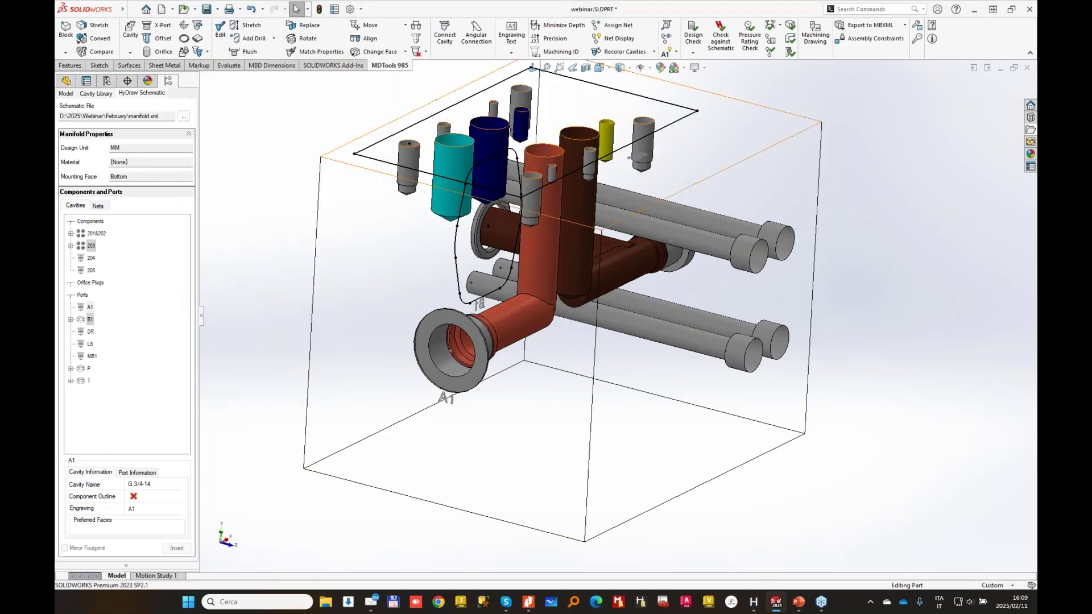
- Insert port T from the schematic's T net on the block face with the B1 counterbores, at X 42, Y 48
{"action": "middle_click_drag", "start_coordinate": [511, 191], "coordinate": [418, 211]}
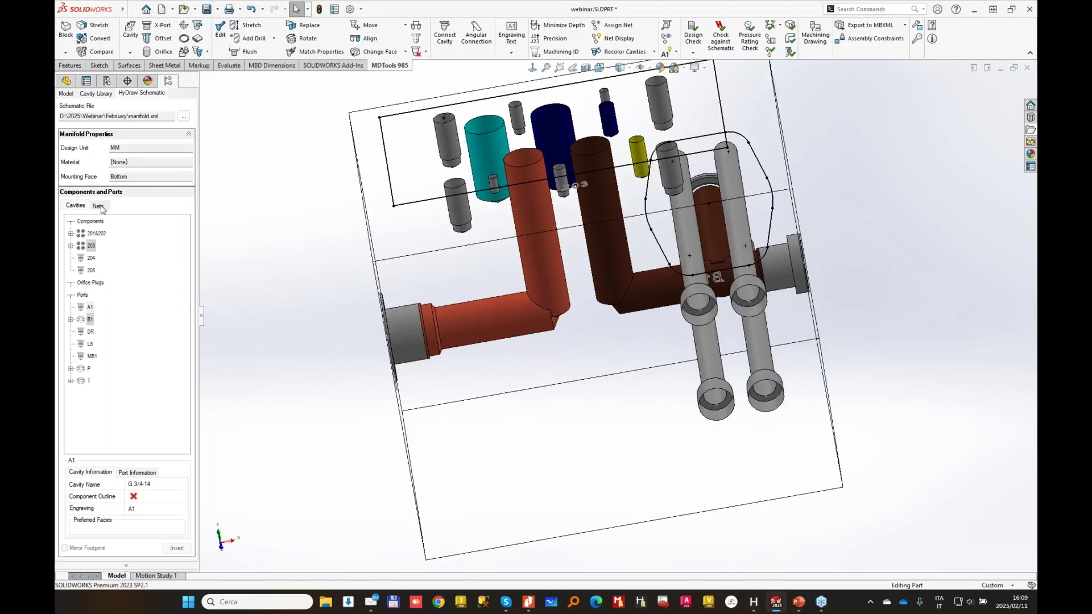
{"action": "left_click", "coordinate": [98, 205]}
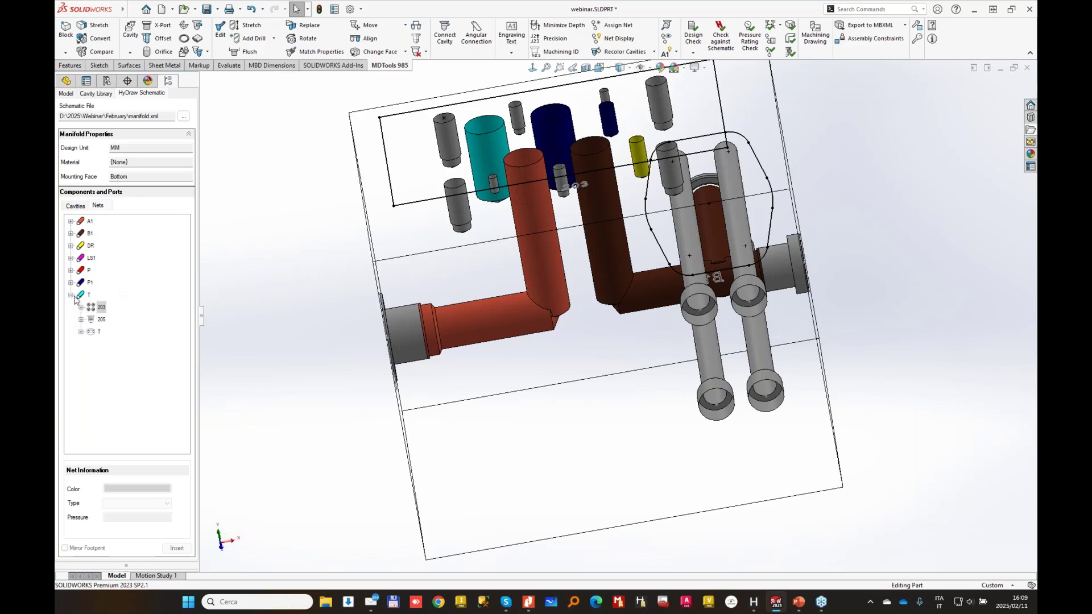
{"action": "left_click_drag", "start_coordinate": [400, 301], "coordinate": [473, 307]}
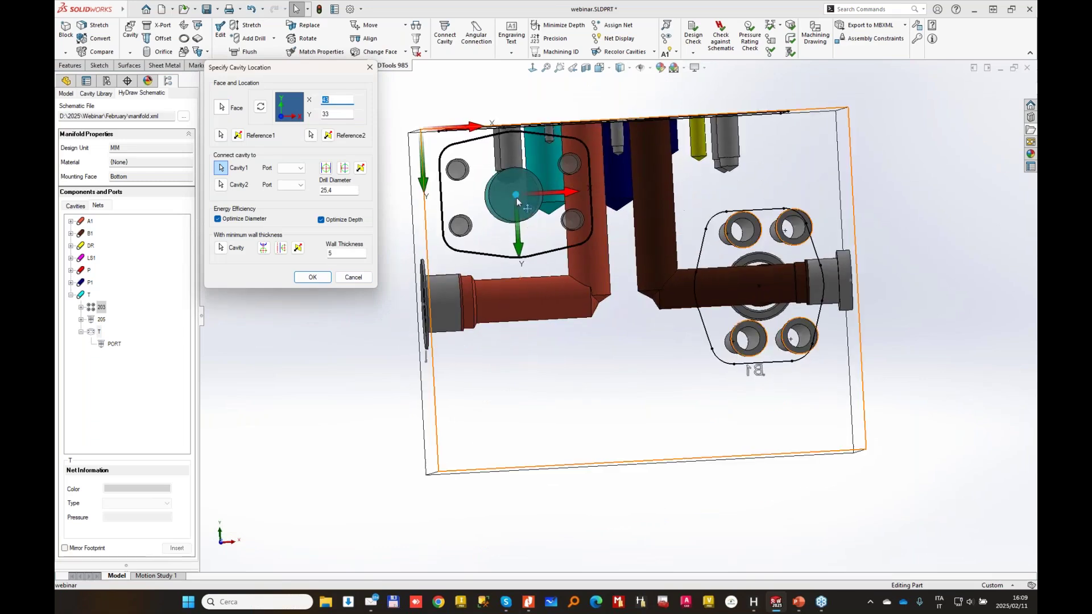
{"action": "left_click_drag", "start_coordinate": [513, 218], "coordinate": [516, 228]}
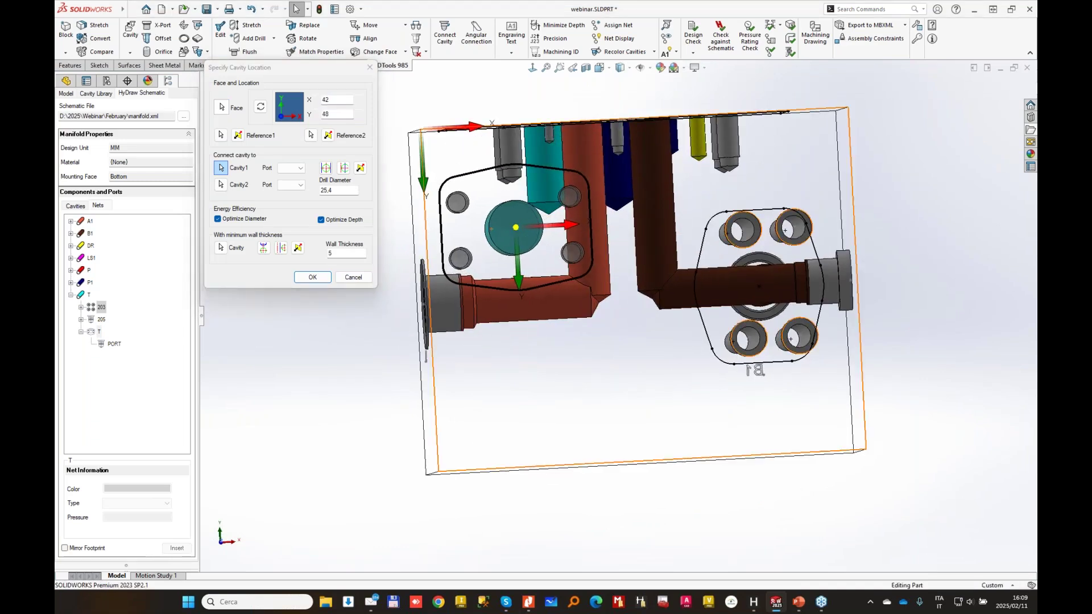
{"action": "left_click", "coordinate": [313, 277]}
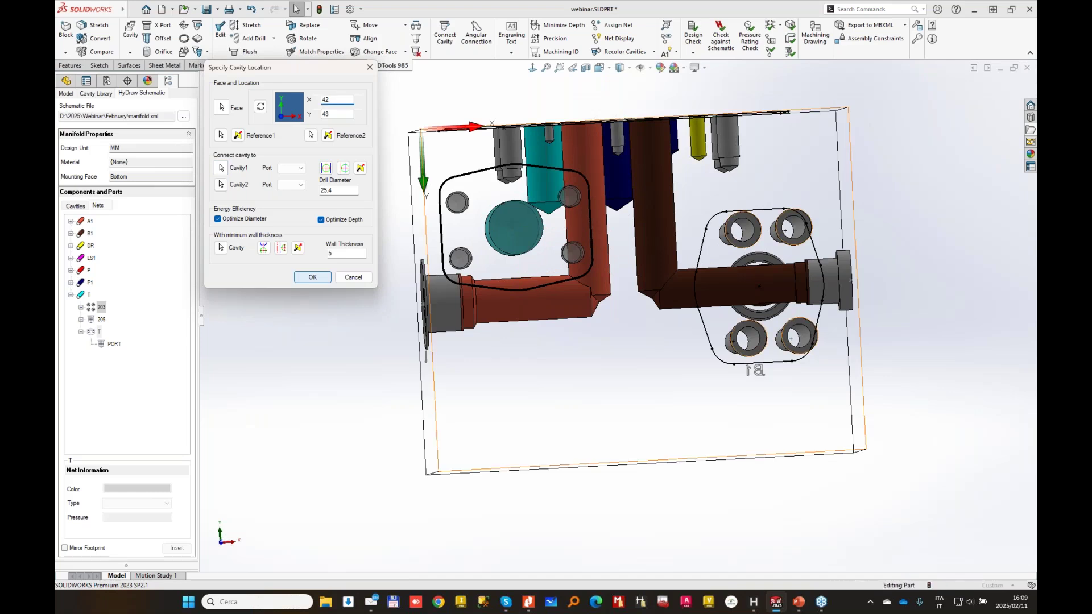
- Stretch port T's drill through the block up to the cyan T cavity of footprint 203
{"action": "left_click", "coordinate": [251, 26]}
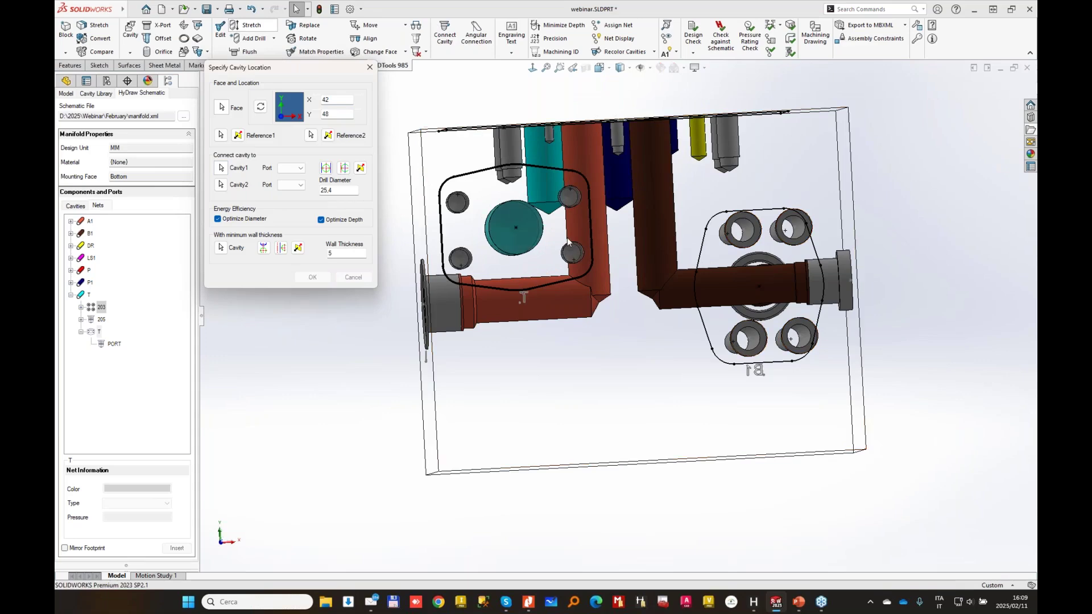
{"action": "middle_click_drag", "start_coordinate": [560, 316], "coordinate": [617, 301]}
{"action": "scroll", "coordinate": [554, 227], "scroll_direction": "down", "scroll_amount": 2}
{"action": "middle_click_drag", "start_coordinate": [553, 228], "coordinate": [660, 238]}
{"action": "left_click", "coordinate": [251, 26]}
{"action": "left_click", "coordinate": [743, 248]}
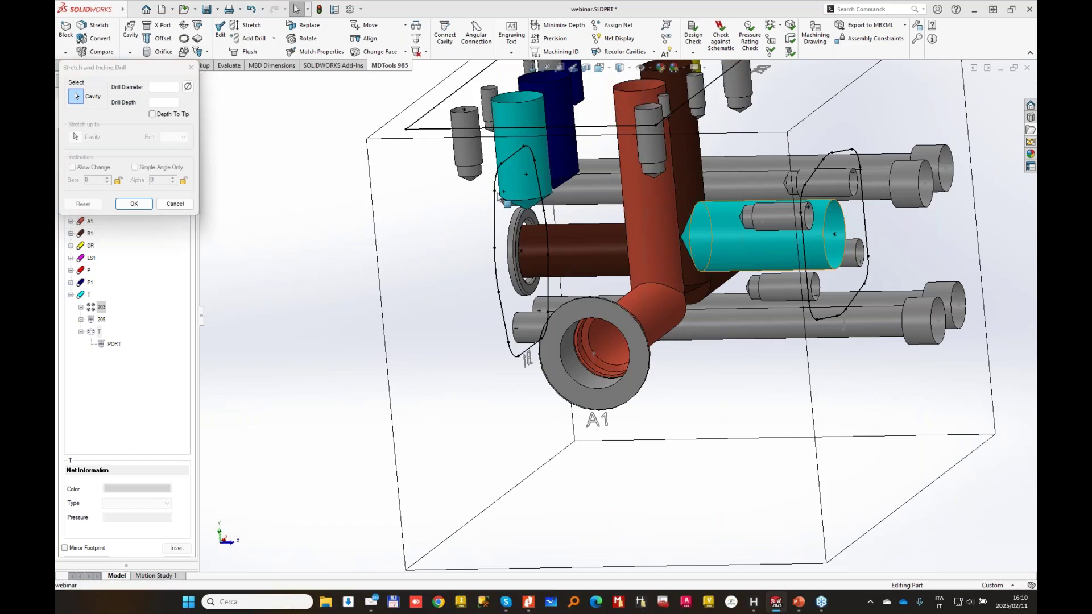
{"action": "left_click", "coordinate": [538, 142]}
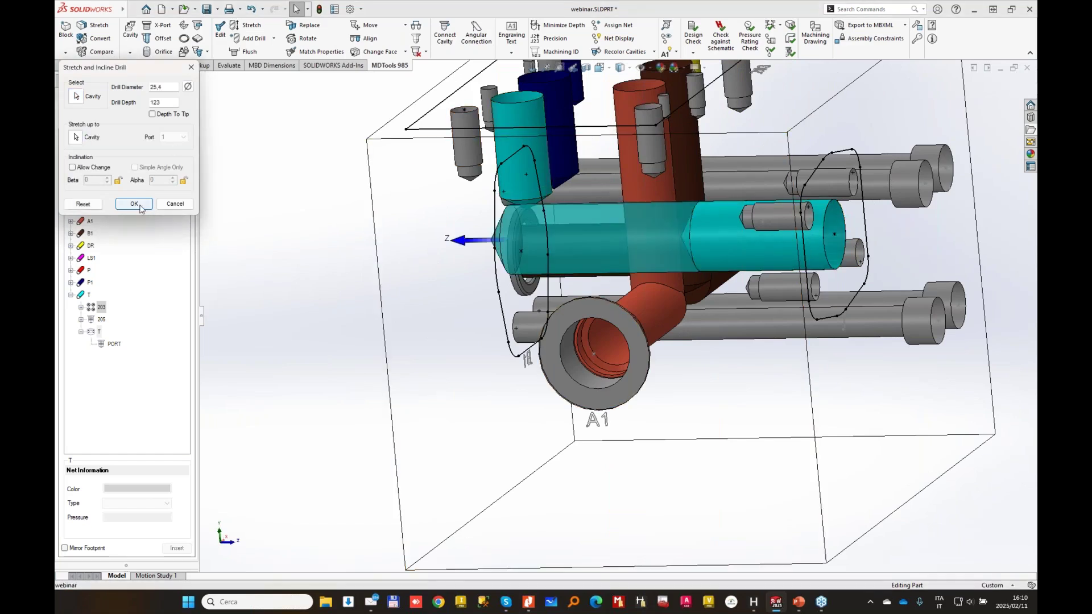
{"action": "left_click", "coordinate": [135, 203]}
- Stretch the cyan T cavity of 203 to port T's drilling, allowing its inclination to change
{"action": "middle_click_drag", "start_coordinate": [498, 135], "coordinate": [629, 209]}
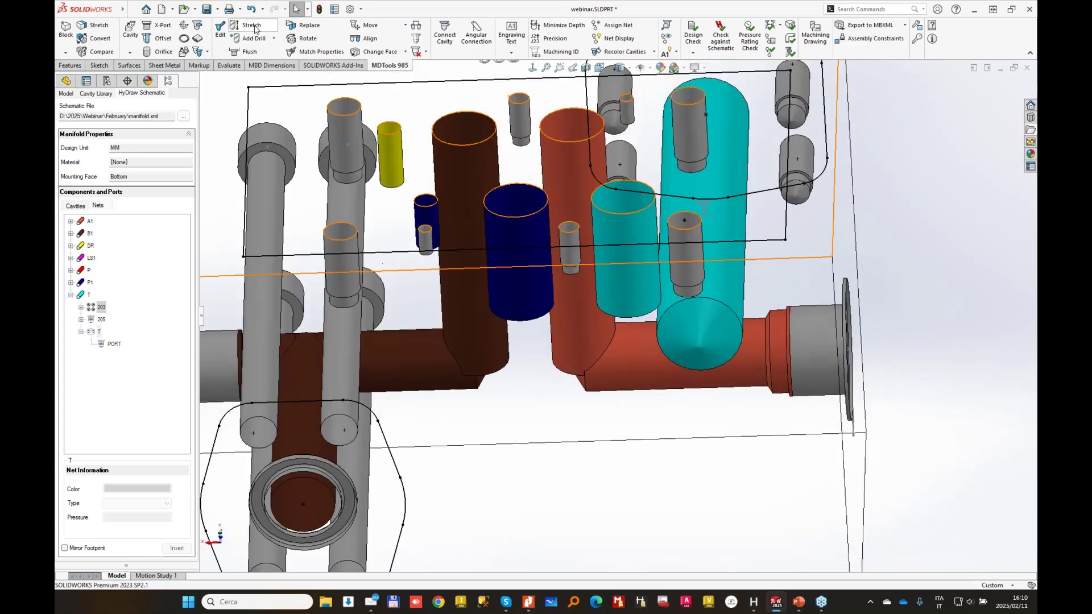
{"action": "left_click", "coordinate": [256, 31]}
{"action": "left_click", "coordinate": [633, 234]}
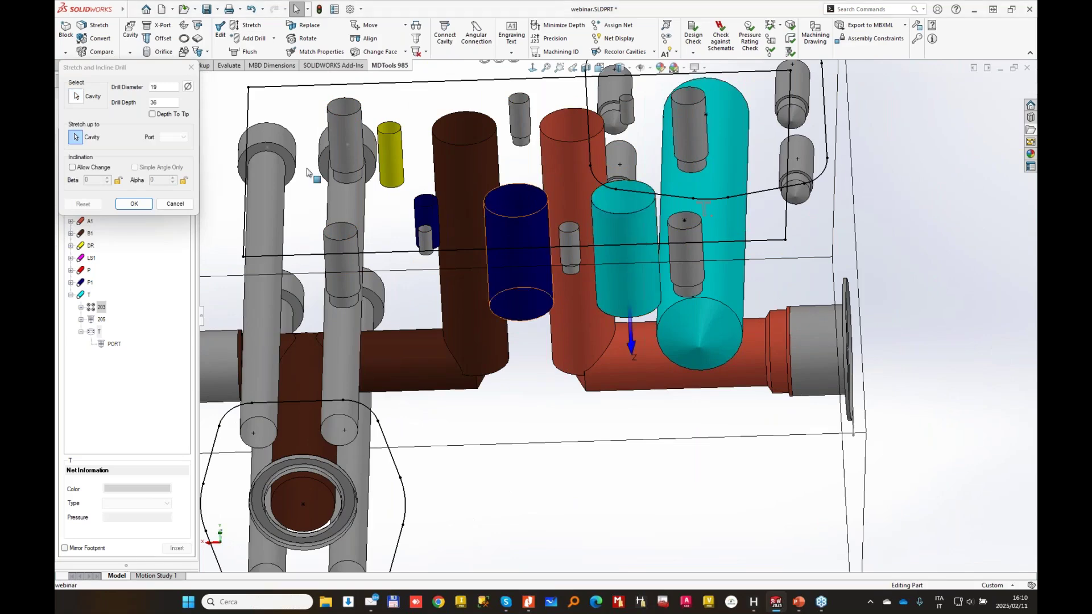
{"action": "left_click", "coordinate": [72, 166]}
{"action": "left_click", "coordinate": [707, 193]}
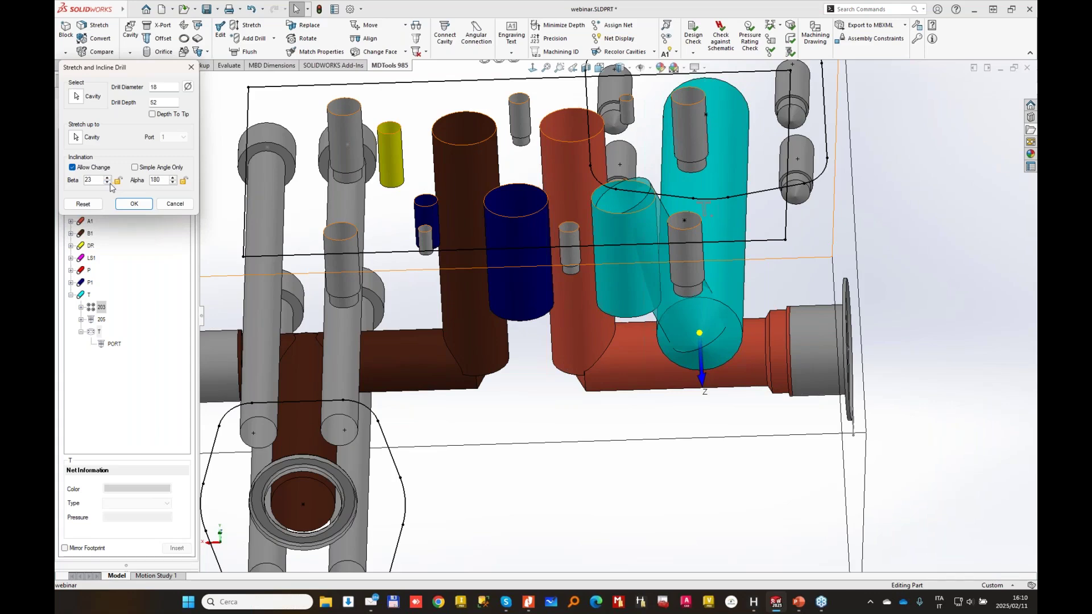
{"action": "left_click", "coordinate": [135, 205]}
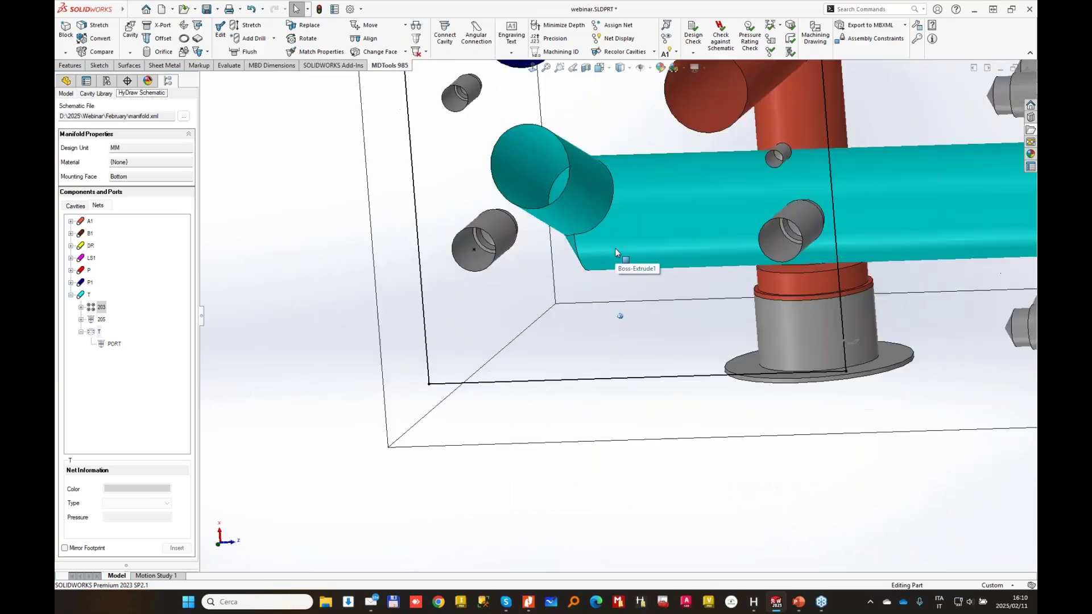
- Measure the wall thickness between the inclined T drill and the adjacent mounting bolt hole of 203
{"action": "left_click", "coordinate": [771, 25]}
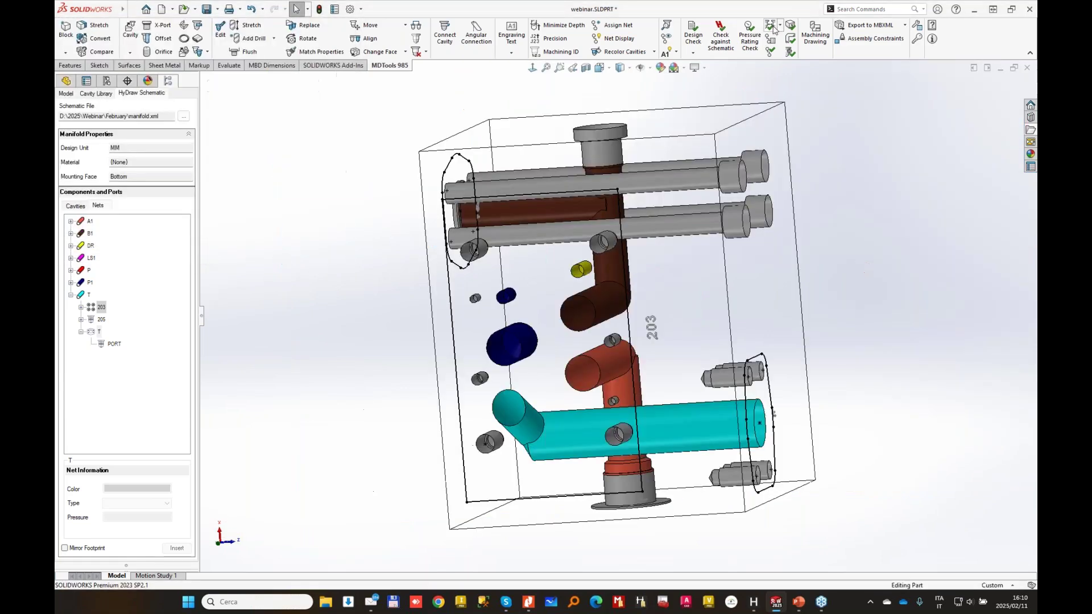
{"action": "left_click", "coordinate": [780, 25]}
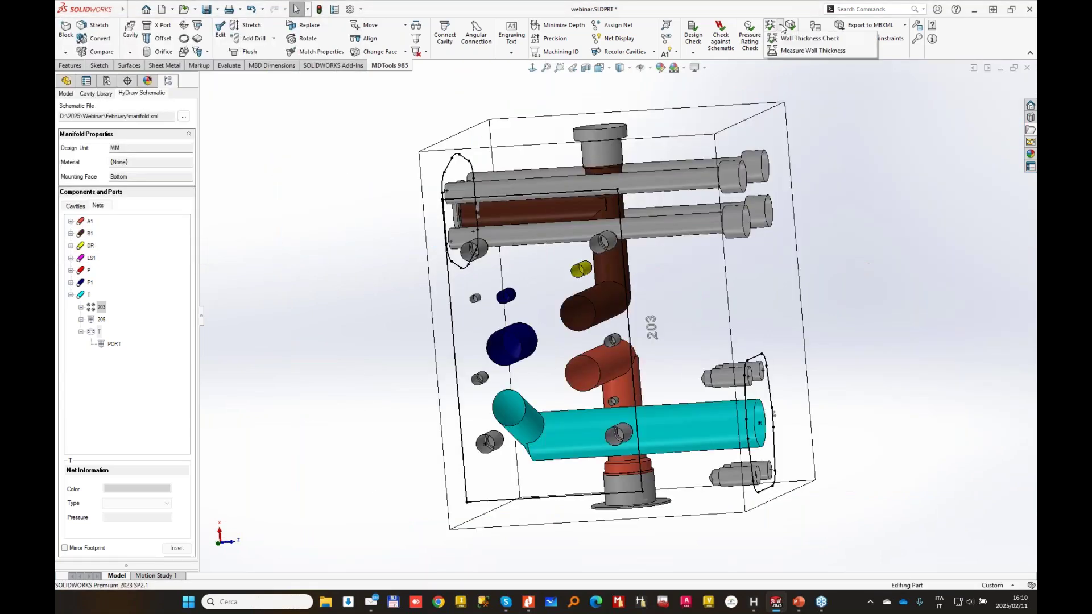
{"action": "left_click", "coordinate": [796, 50]}
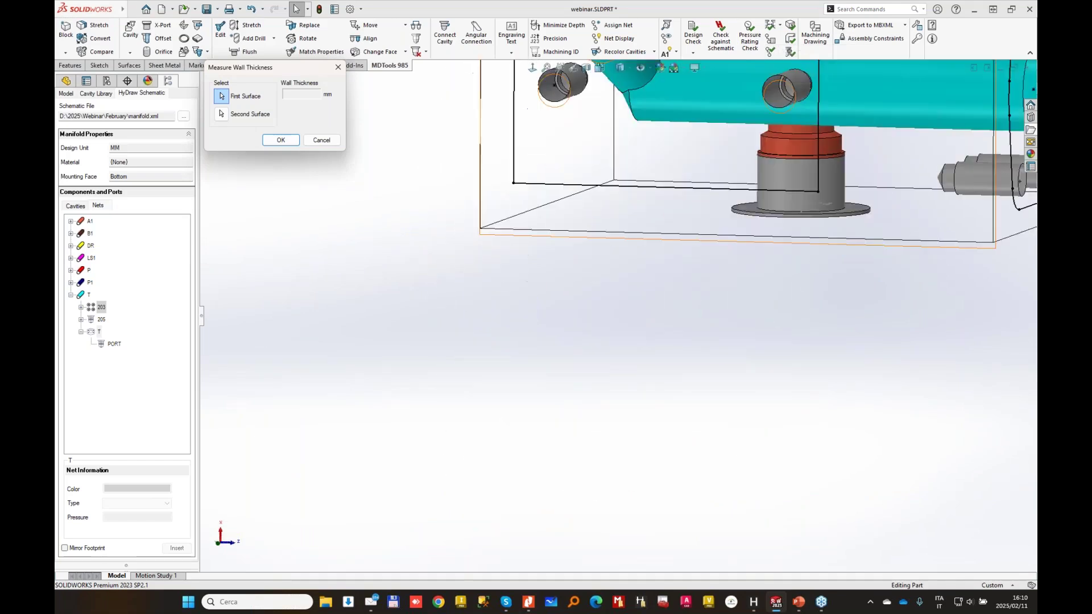
{"action": "left_click", "coordinate": [627, 193]}
{"action": "left_click", "coordinate": [593, 206]}
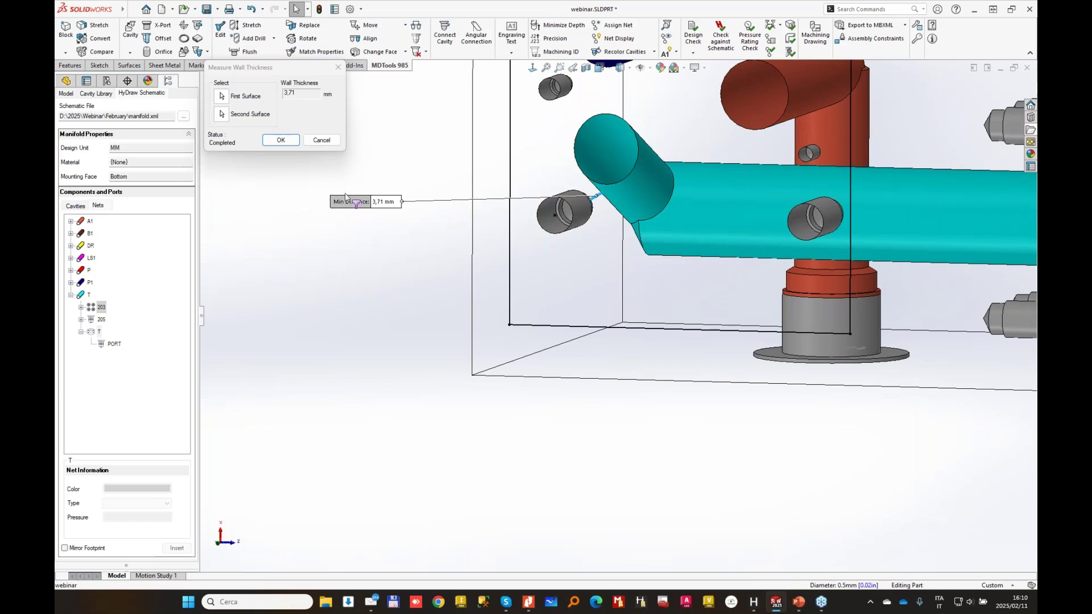
{"action": "left_click", "coordinate": [365, 186]}
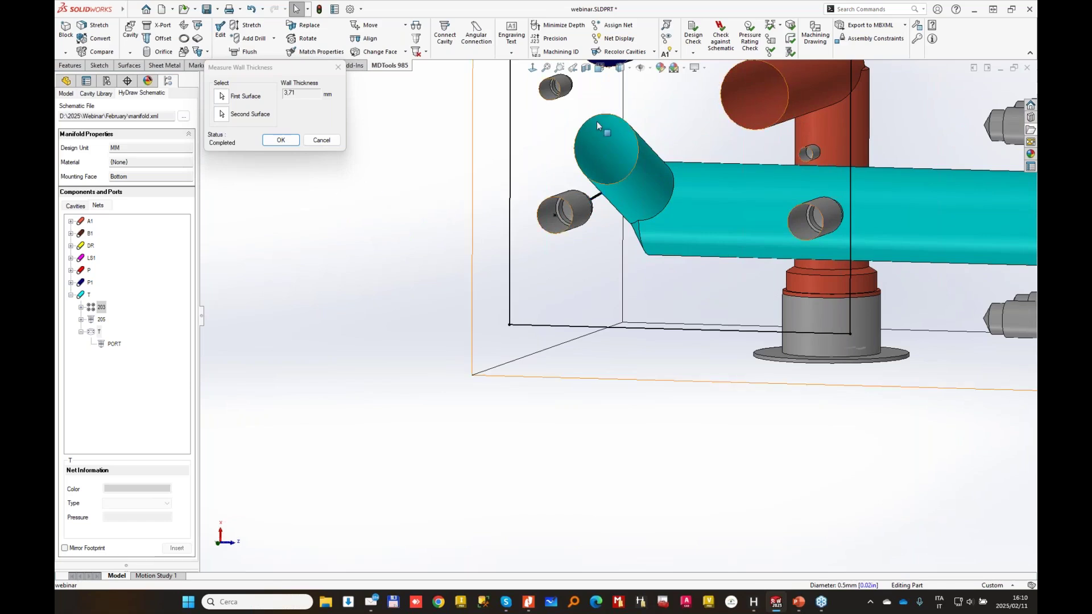
{"action": "left_click", "coordinate": [328, 140]}
- Insert the 201&202 cavity (BA-06-2-A_LC16) from the schematic on port A1's face, below A1 near the block's corner
{"action": "middle_click_drag", "start_coordinate": [577, 147], "coordinate": [626, 240]}
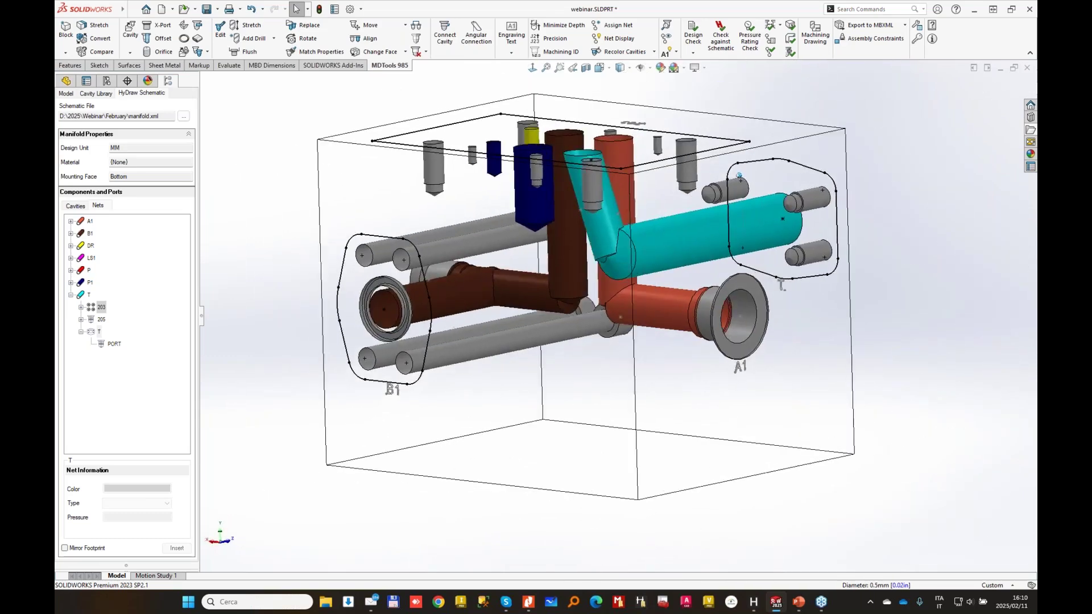
{"action": "left_click", "coordinate": [77, 206]}
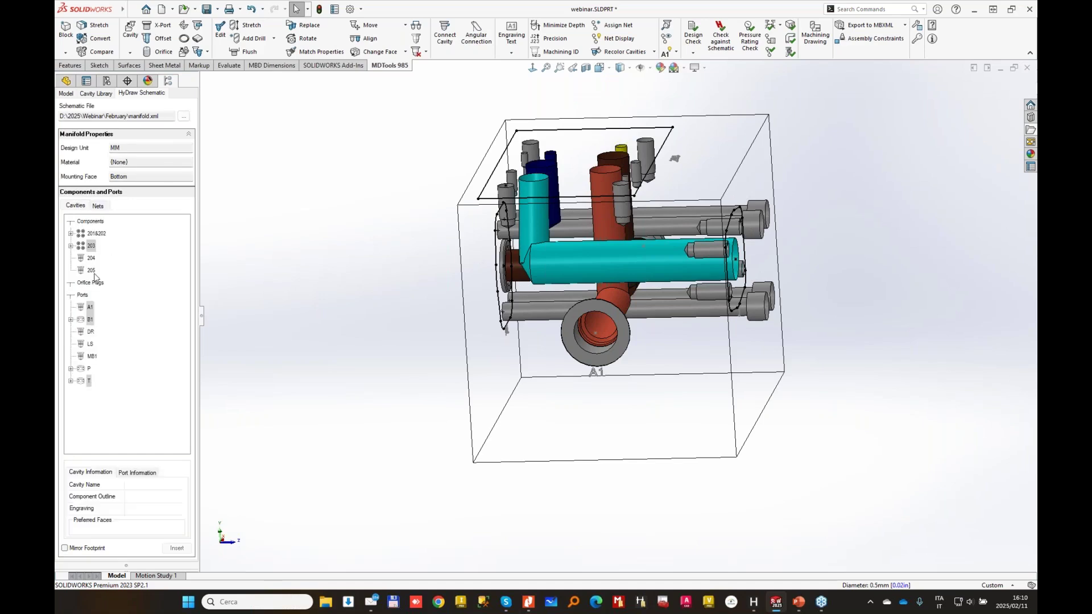
{"action": "double_click", "coordinate": [97, 234]}
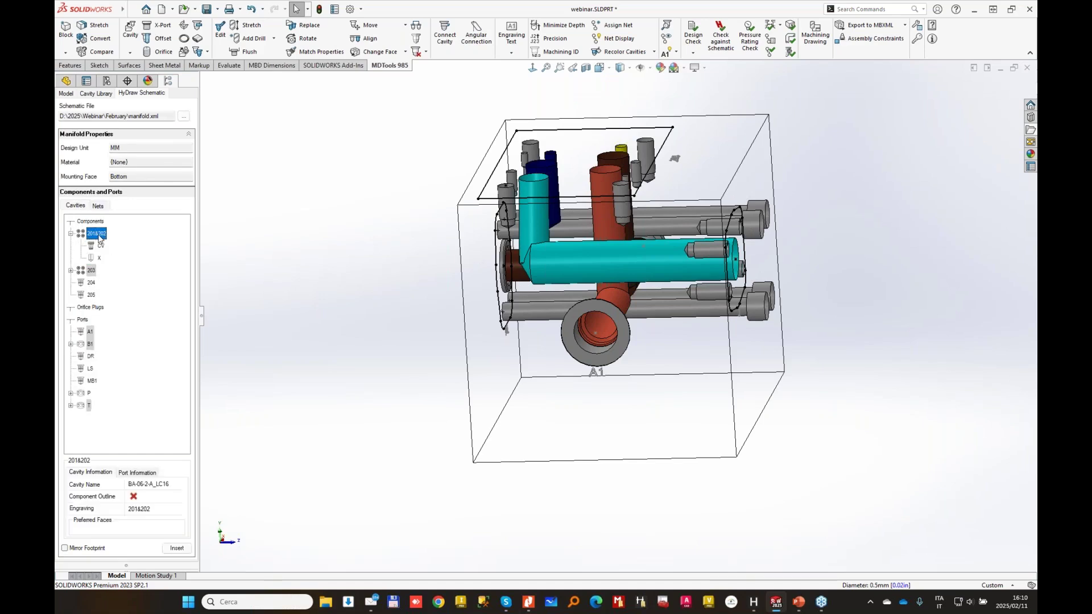
{"action": "left_click", "coordinate": [535, 404]}
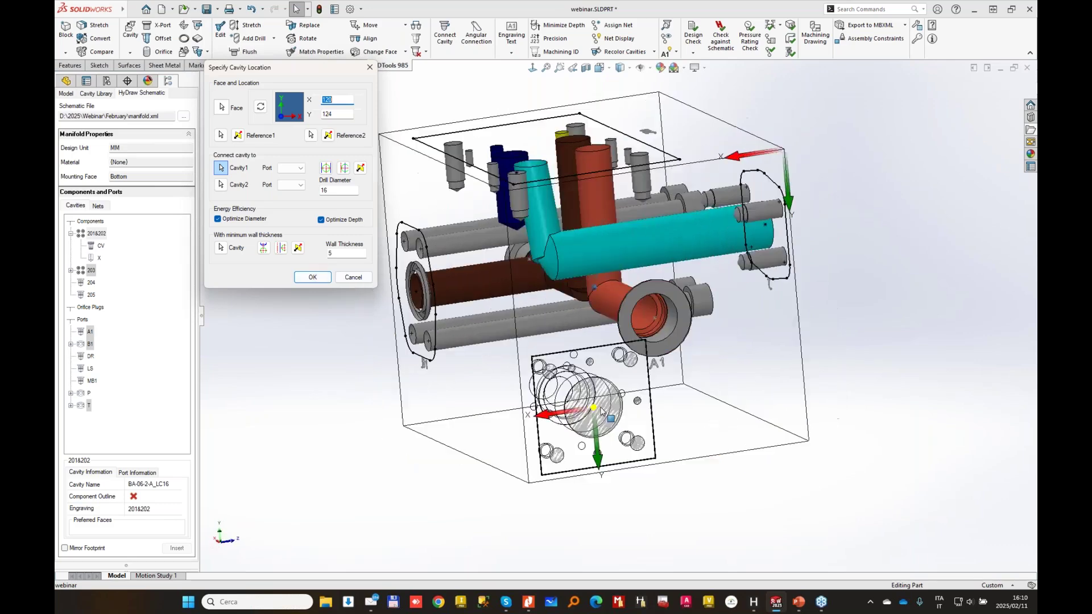
{"action": "left_click_drag", "start_coordinate": [607, 408], "coordinate": [752, 382]}
{"action": "left_click", "coordinate": [313, 278]}
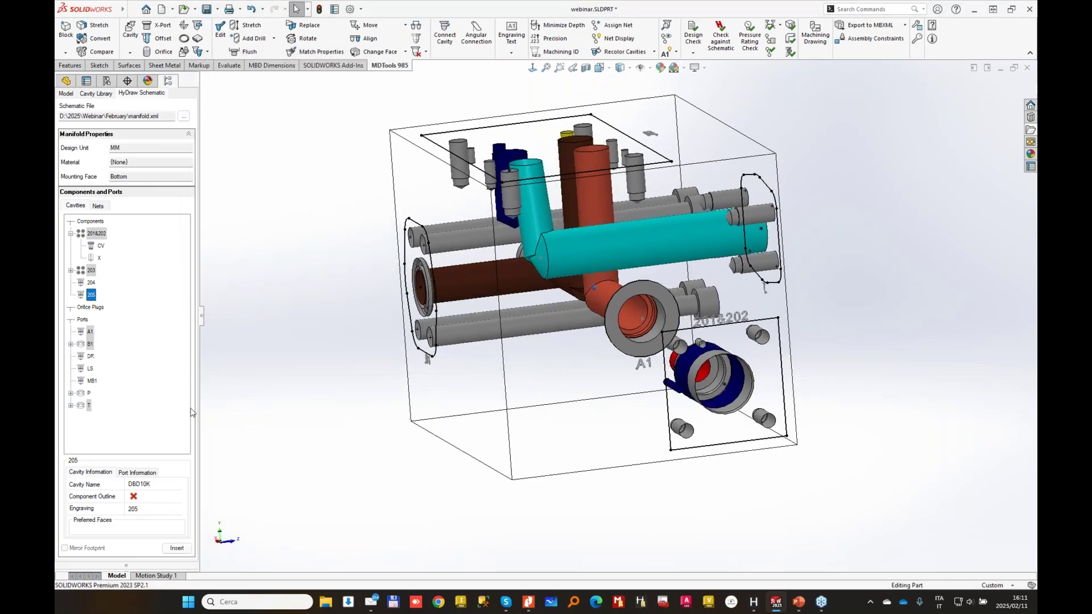
- Insert cavity 205 (DBD10K) on the face with A1 and 201&202, at X 124, Y 121
{"action": "left_click", "coordinate": [189, 550]}
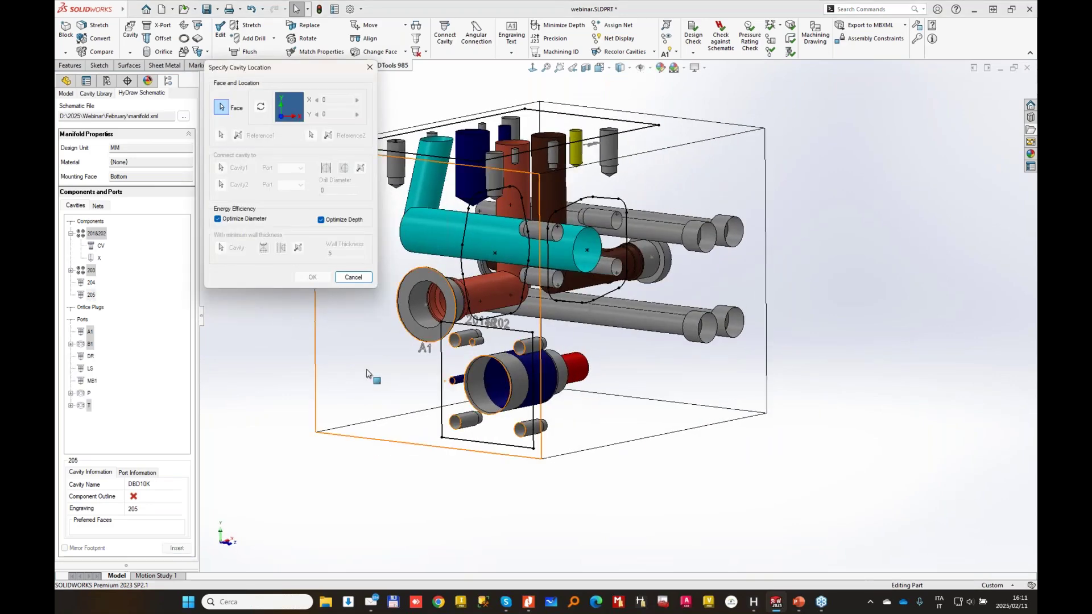
{"action": "left_click", "coordinate": [366, 369]}
{"action": "left_click", "coordinate": [310, 277]}
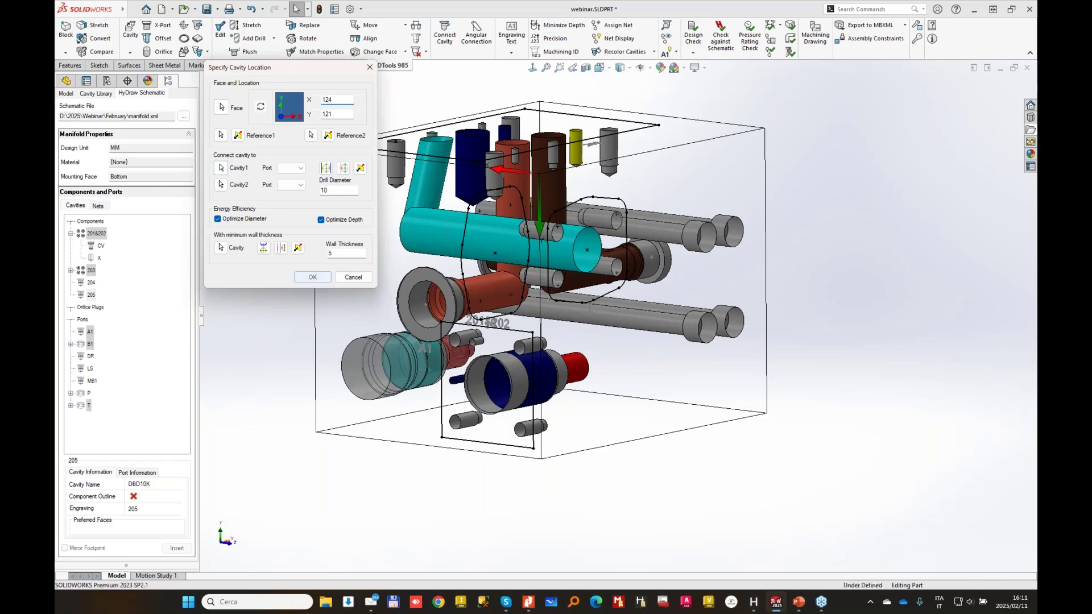
{"action": "left_click", "coordinate": [265, 252]}
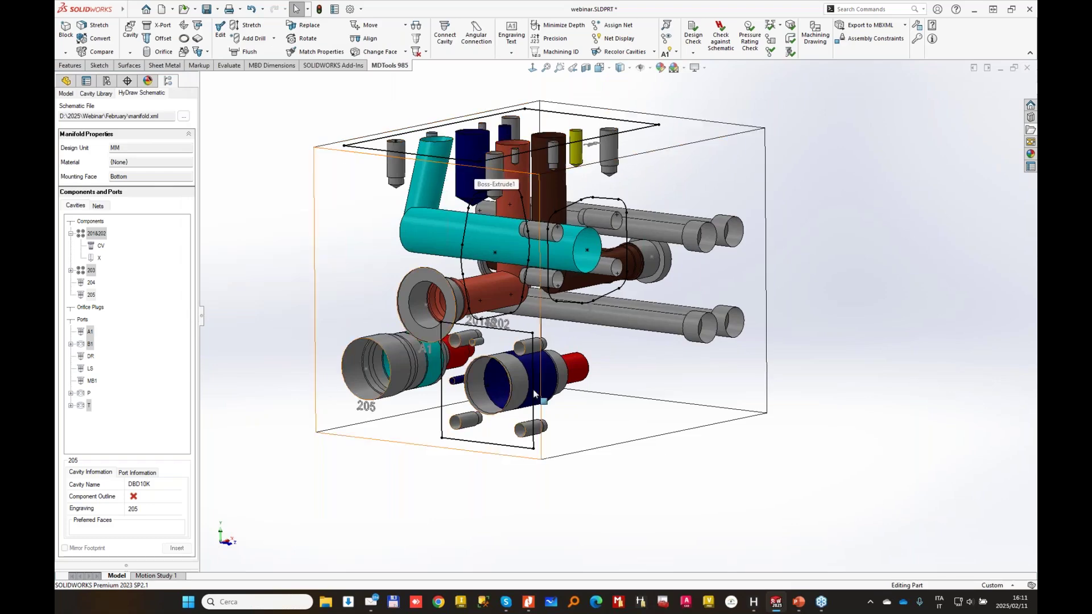
- Swap the positions of cavity 205 and the 201&202 cavity on the A1 face
{"action": "middle_click_drag", "start_coordinate": [555, 351], "coordinate": [577, 335]}
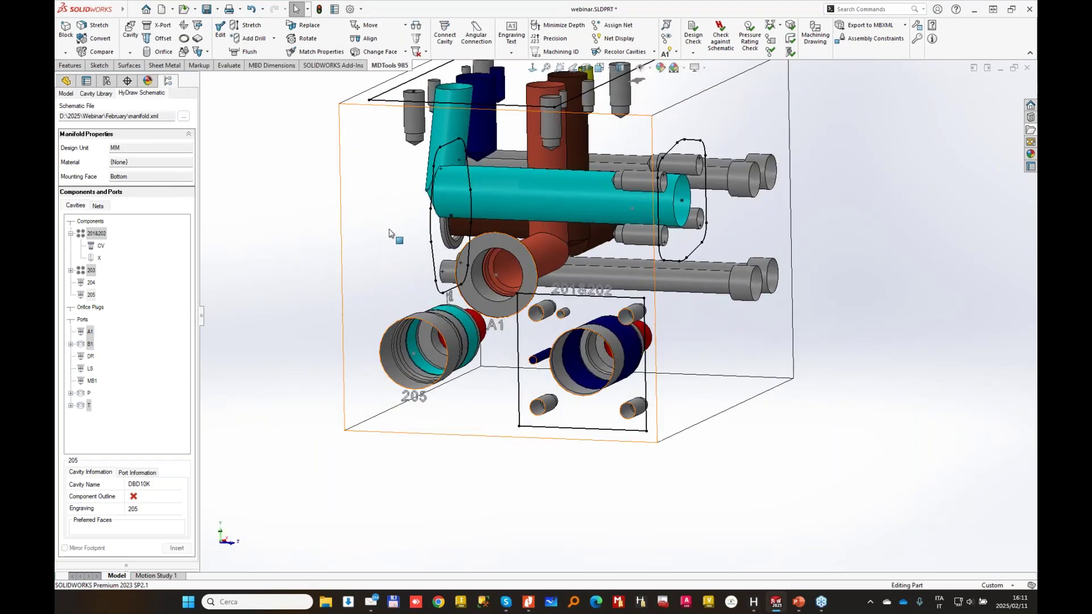
{"action": "left_click", "coordinate": [414, 52]}
{"action": "left_click", "coordinate": [432, 344]}
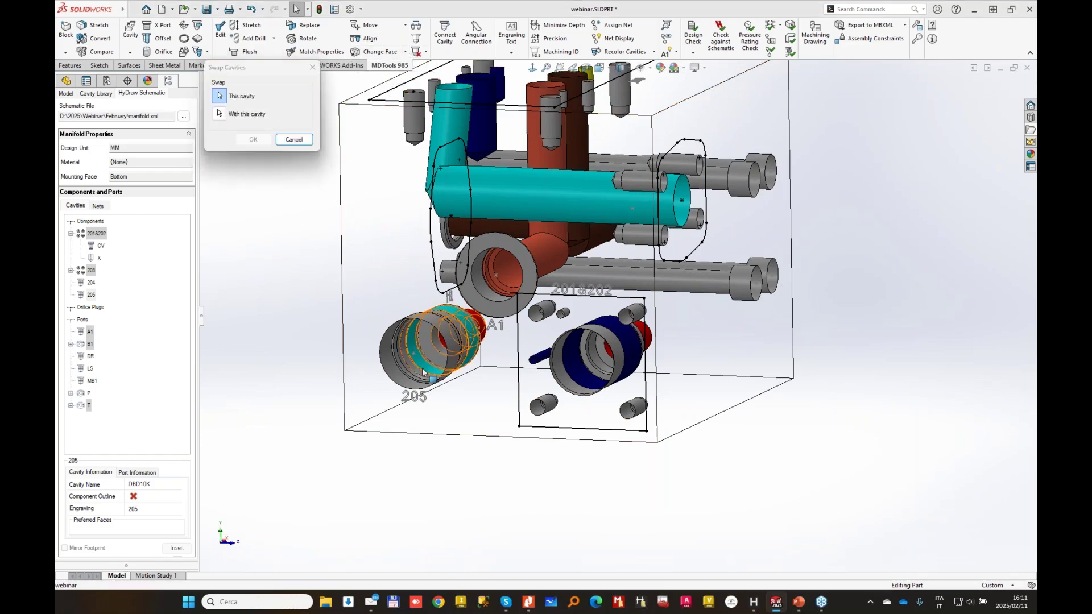
{"action": "left_click", "coordinate": [597, 352]}
{"action": "left_click", "coordinate": [248, 141]}
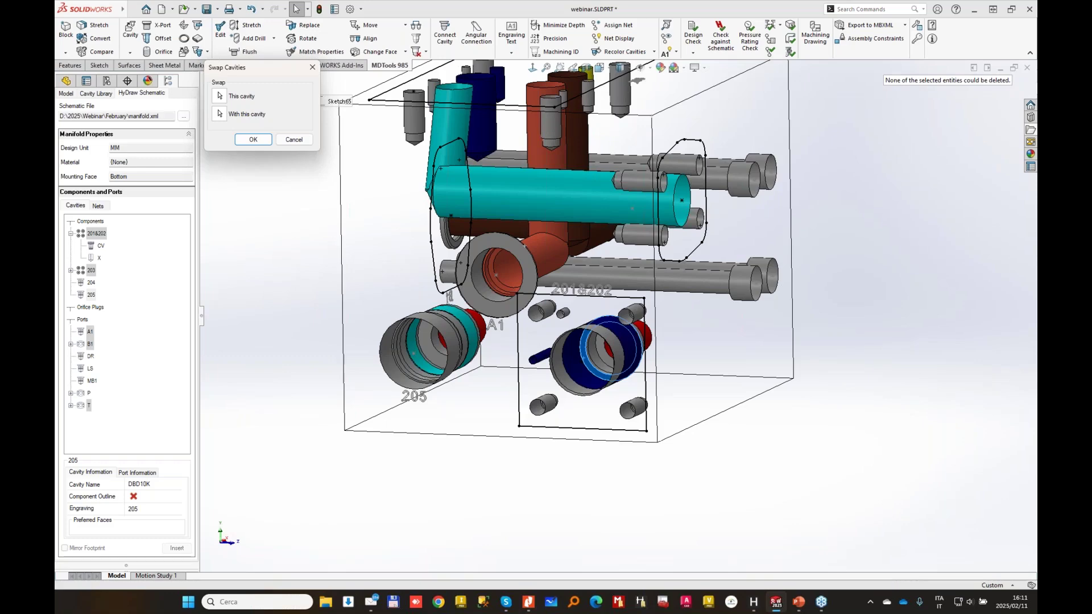
- Move port A1 on its face to X 81, Y 76
{"action": "middle_click_drag", "start_coordinate": [697, 147], "coordinate": [494, 248]}
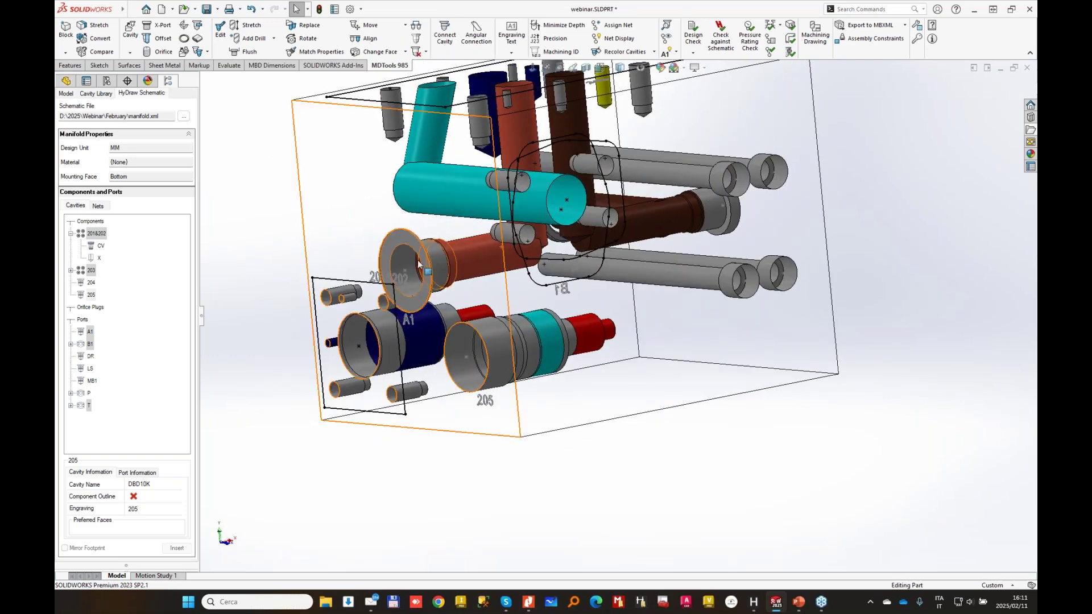
{"action": "left_click", "coordinate": [424, 256]}
{"action": "left_click", "coordinate": [490, 230]}
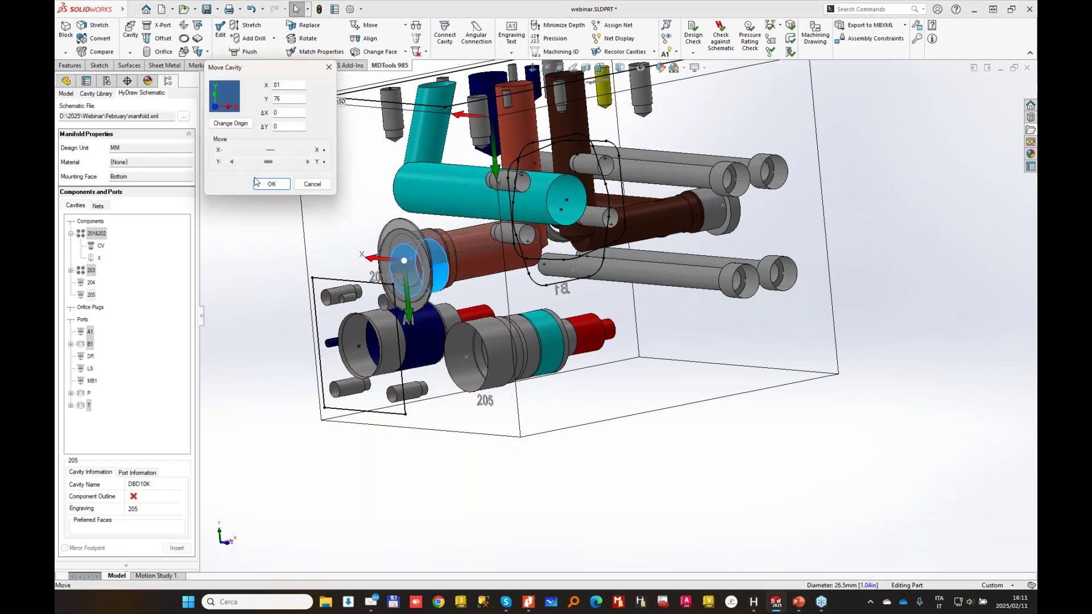
{"action": "left_click", "coordinate": [272, 184]}
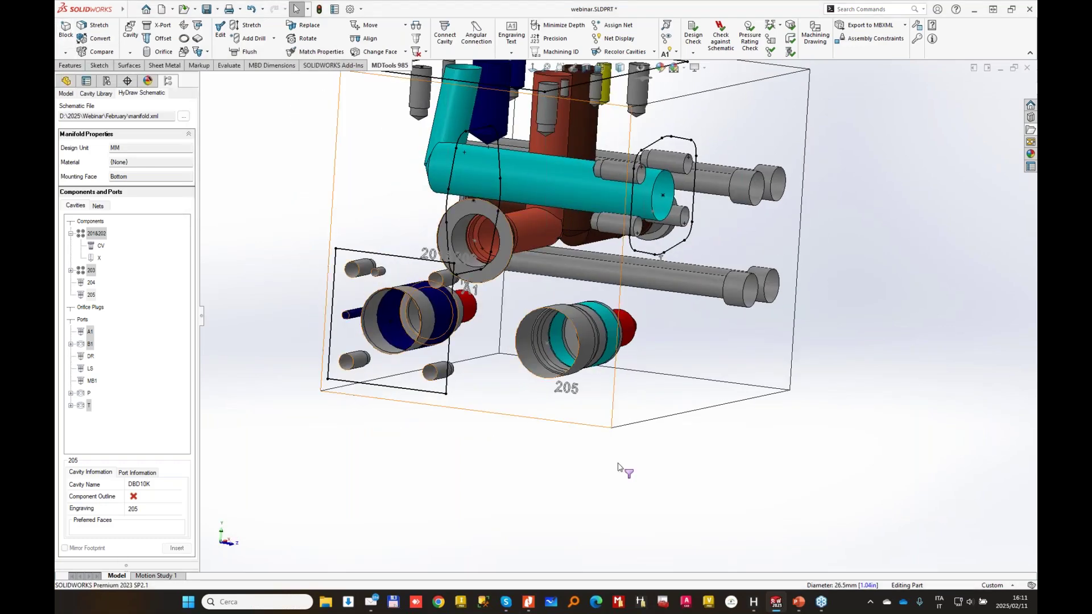
- Stretch the block at its bottom face to a height of 165 mm
{"action": "middle_click_drag", "start_coordinate": [598, 438], "coordinate": [581, 406]}
{"action": "left_click", "coordinate": [584, 393]}
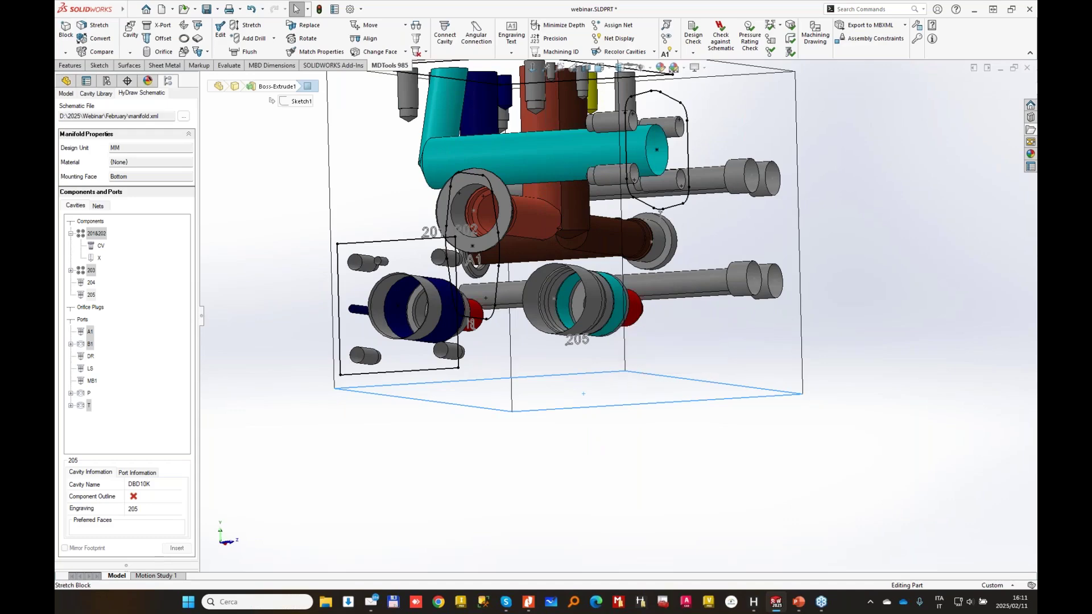
{"action": "type", "text": "1"}
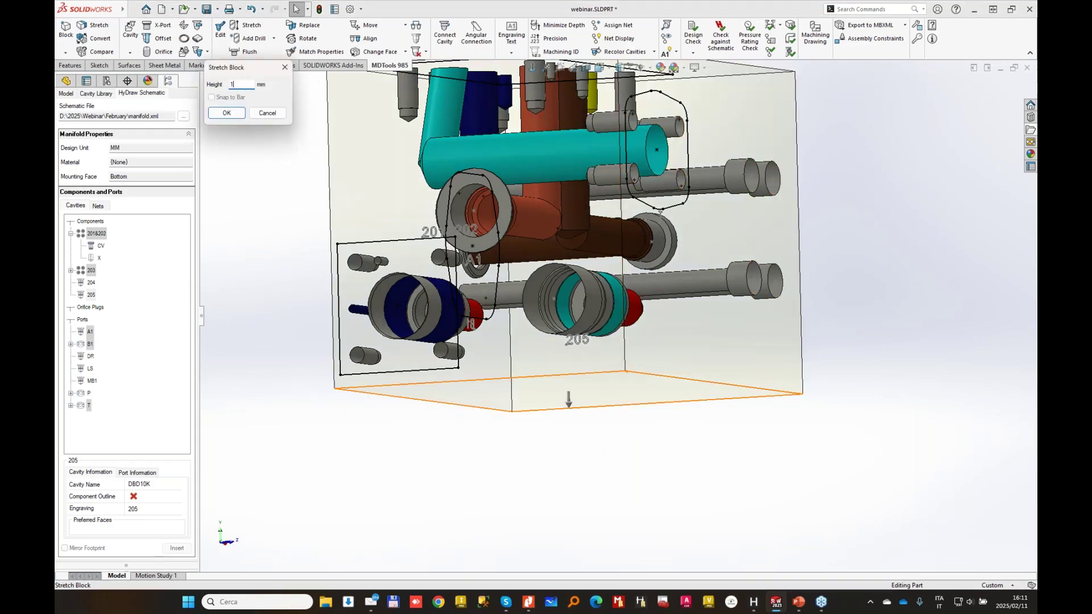
{"action": "type", "text": "65"}
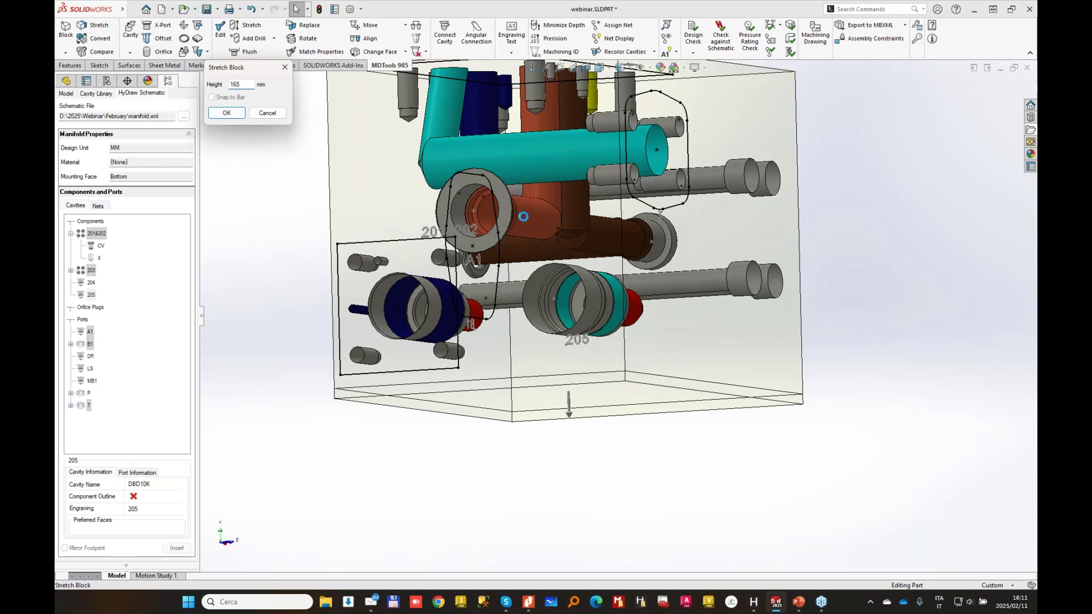
{"action": "key", "text": "Return"}
- Move the 201&202 footprint down on its face to X 120, Y 130
{"action": "middle_click_drag", "start_coordinate": [466, 240], "coordinate": [480, 270]}
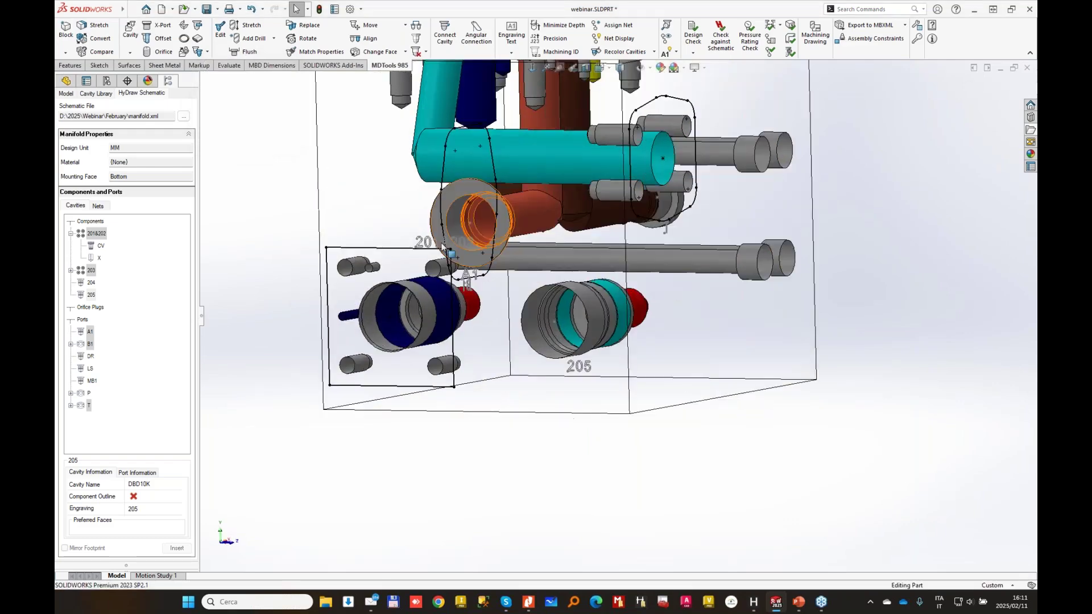
{"action": "scroll", "coordinate": [477, 267], "scroll_direction": "down", "scroll_amount": 3}
{"action": "left_click", "coordinate": [476, 266]}
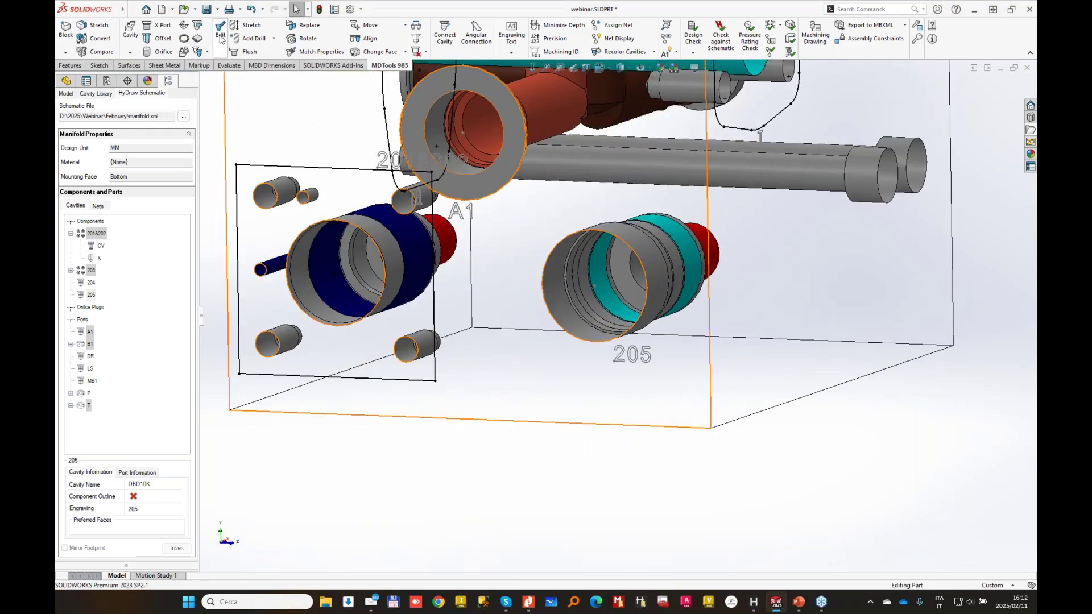
{"action": "left_click", "coordinate": [389, 25]}
{"action": "left_click", "coordinate": [381, 282]}
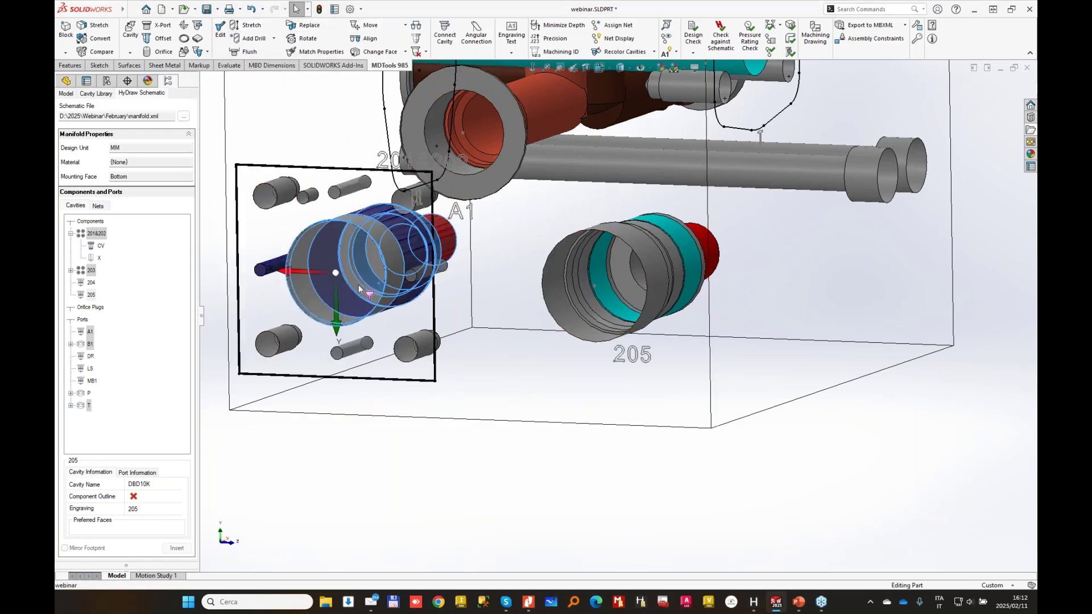
{"action": "left_click", "coordinate": [346, 294]}
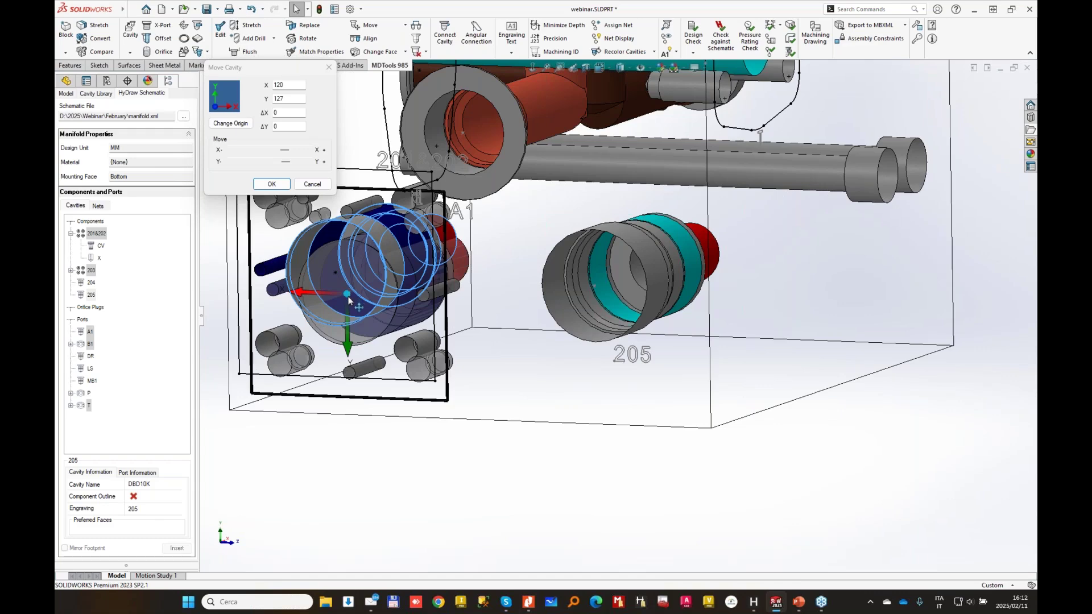
{"action": "left_click", "coordinate": [348, 301]}
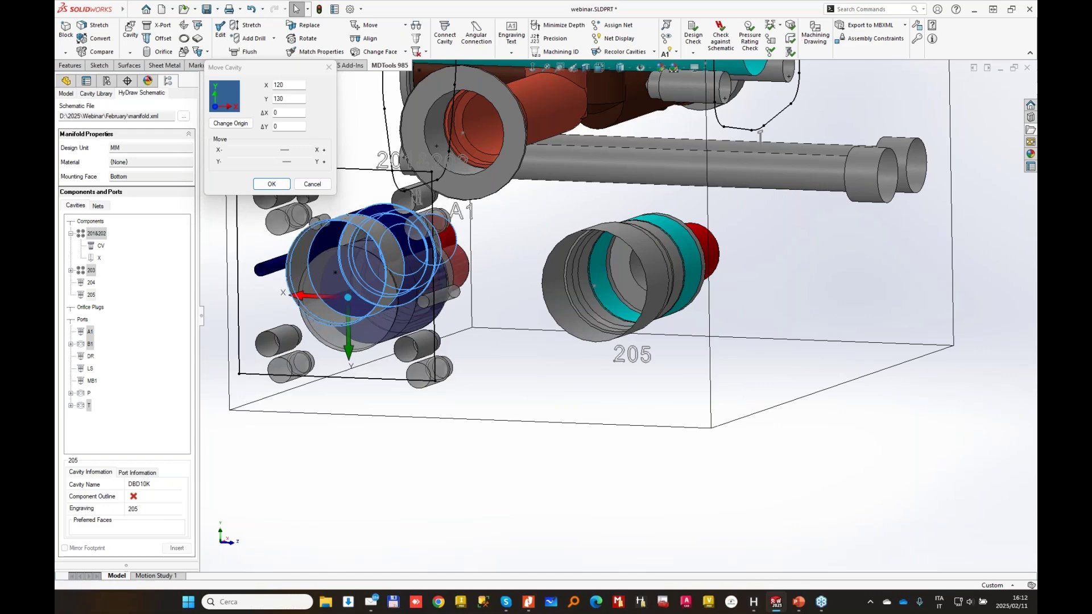
{"action": "left_click", "coordinate": [281, 185]}
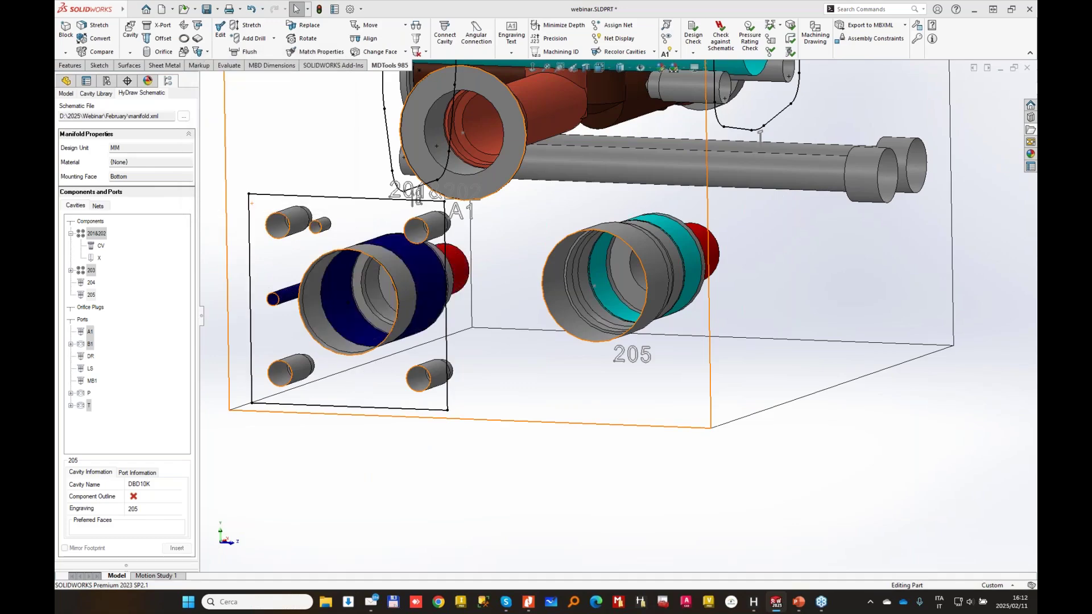
- Insert port P (3/4" Code 62) on port T's face at X 84, Y 127, with its flange turned upright, over the red cavity ends
{"action": "middle_click_drag", "start_coordinate": [268, 395], "coordinate": [375, 357]}
{"action": "scroll", "coordinate": [534, 290], "scroll_direction": "up", "scroll_amount": 2}
{"action": "middle_click_drag", "start_coordinate": [534, 289], "coordinate": [490, 287]}
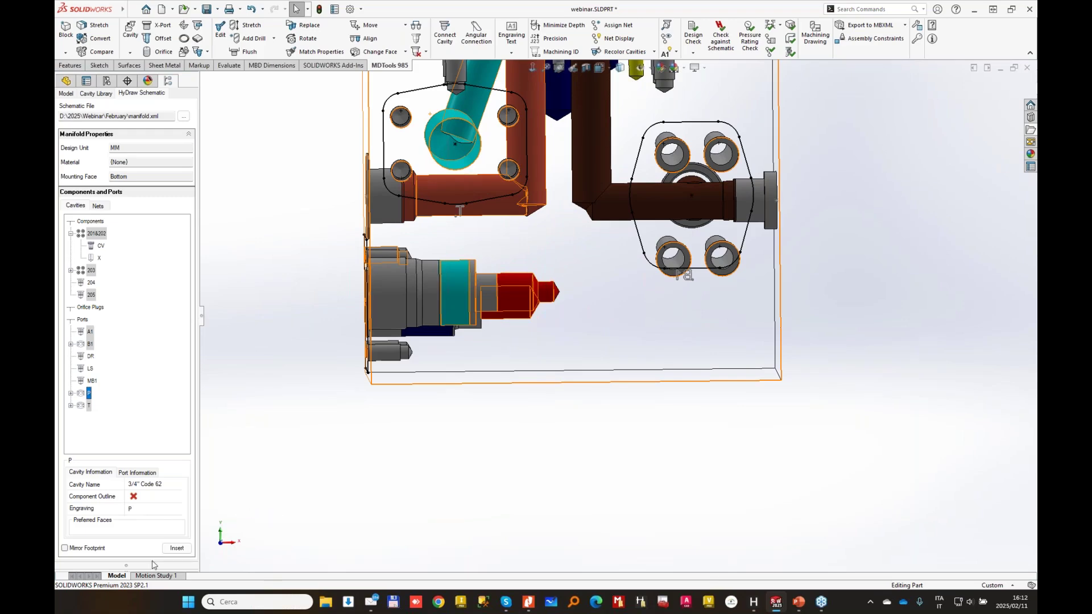
{"action": "left_click", "coordinate": [543, 305]}
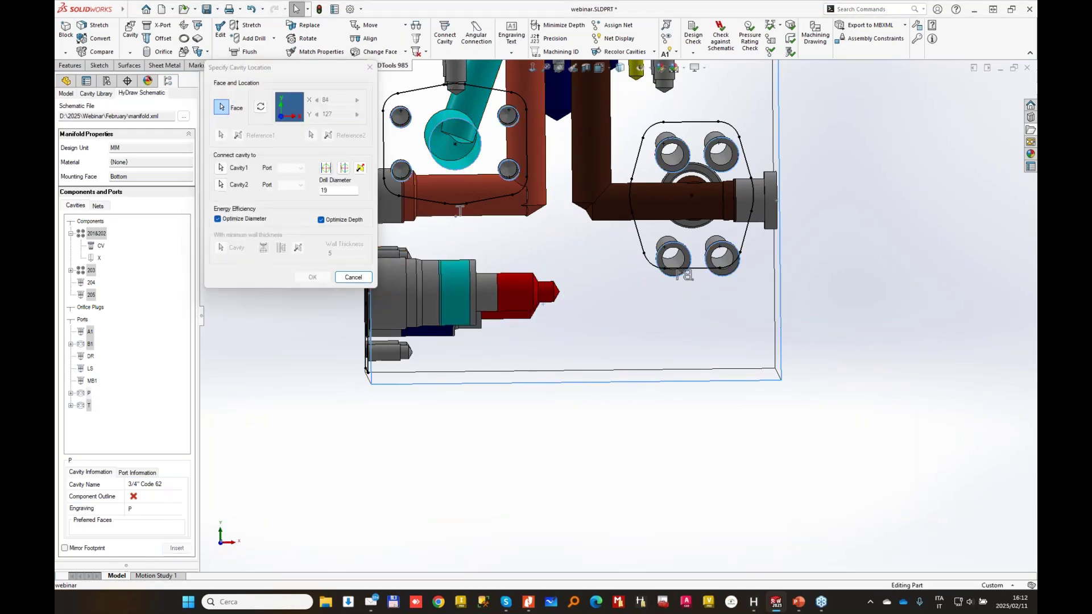
{"action": "left_click", "coordinate": [517, 318]}
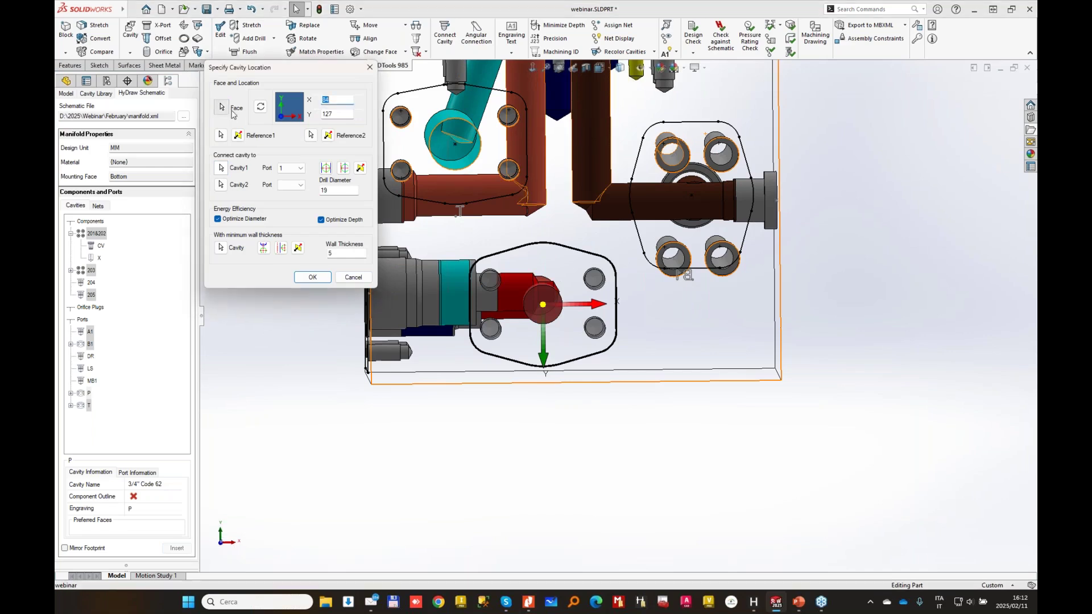
{"action": "left_click", "coordinate": [261, 107]}
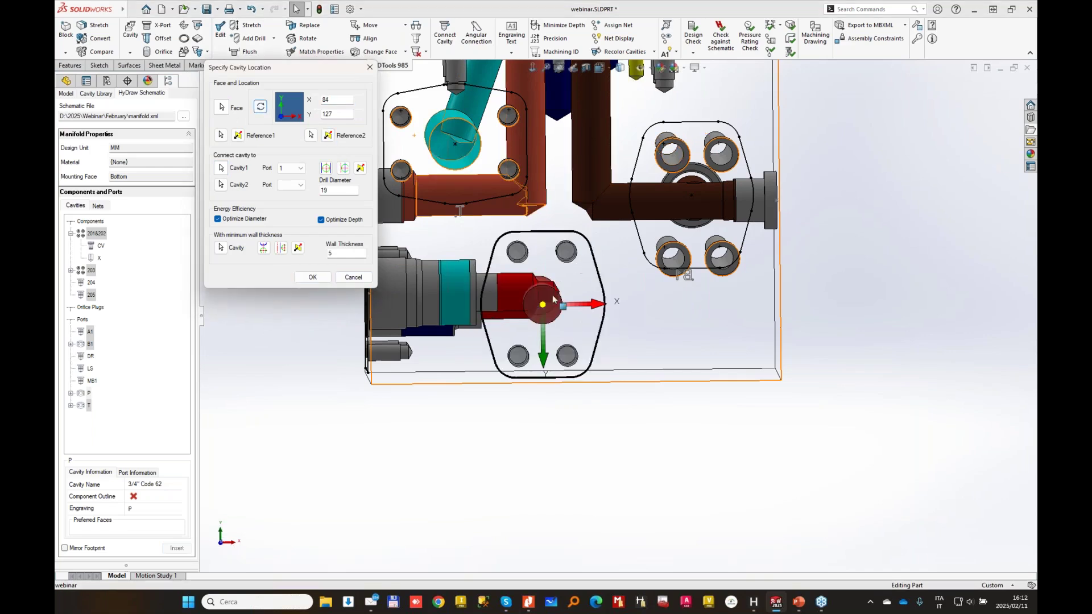
{"action": "left_click_drag", "start_coordinate": [545, 305], "coordinate": [545, 301]}
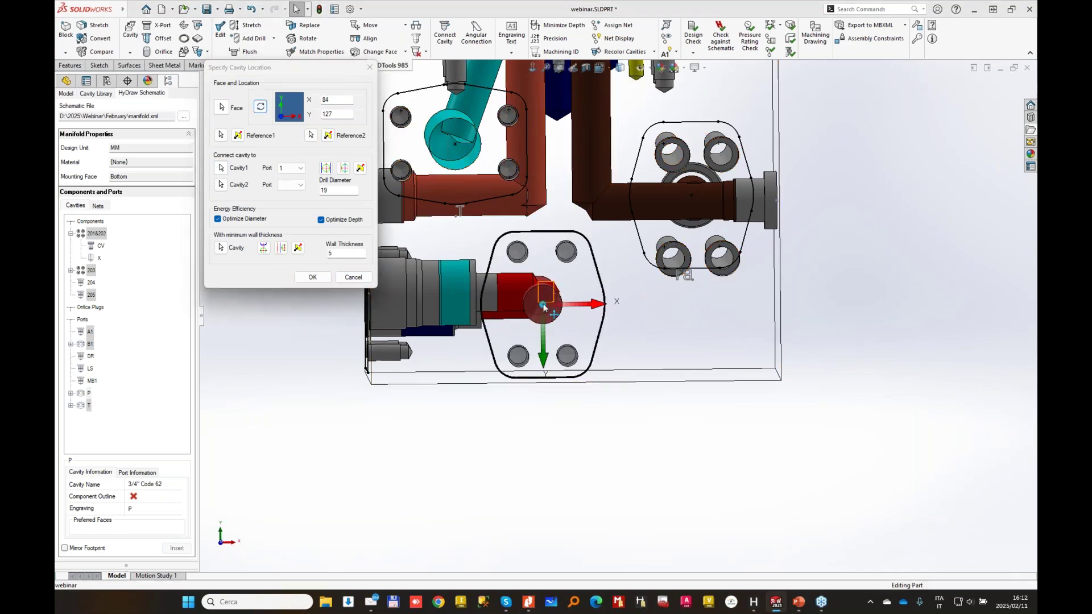
{"action": "left_click", "coordinate": [315, 277]}
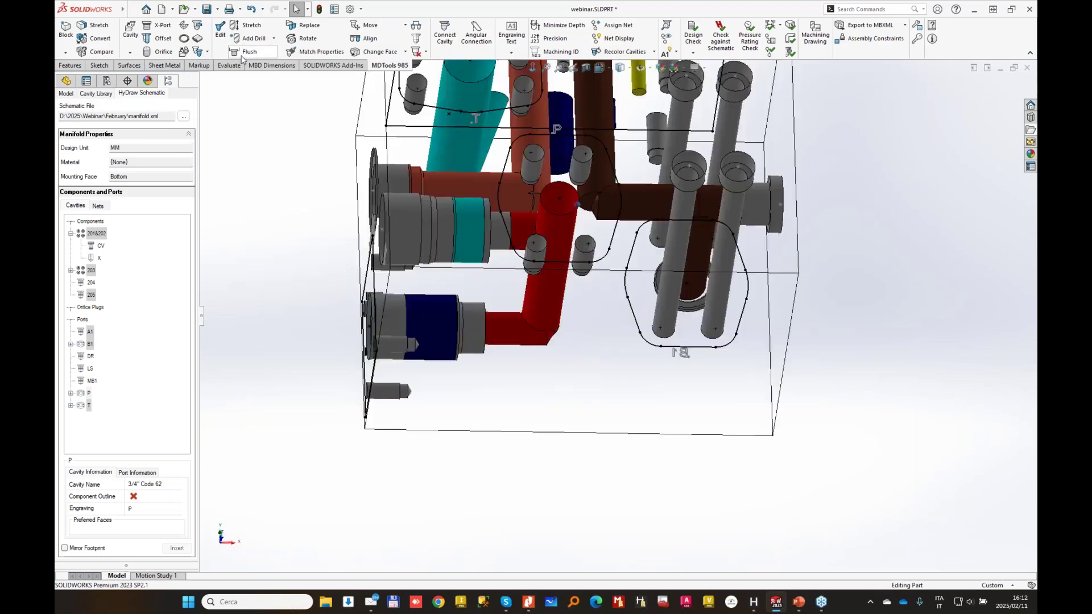
- Try to insert a 14 mm construction port on the 203 footprint's face at X 42, Y 38, down to 205's cyan cavity
{"action": "left_click", "coordinate": [159, 27]}
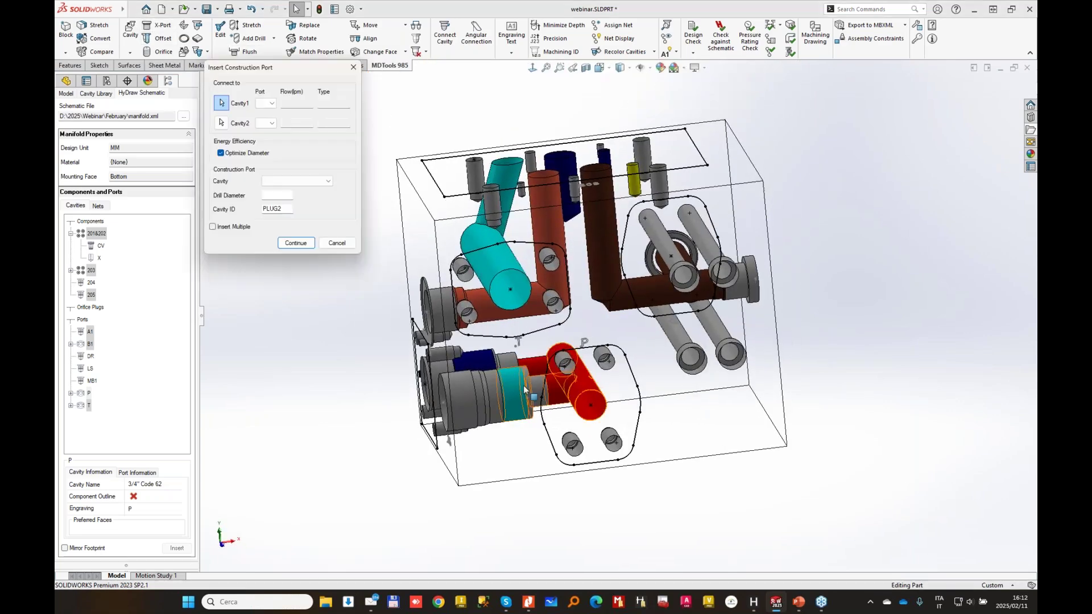
{"action": "left_click", "coordinate": [525, 390]}
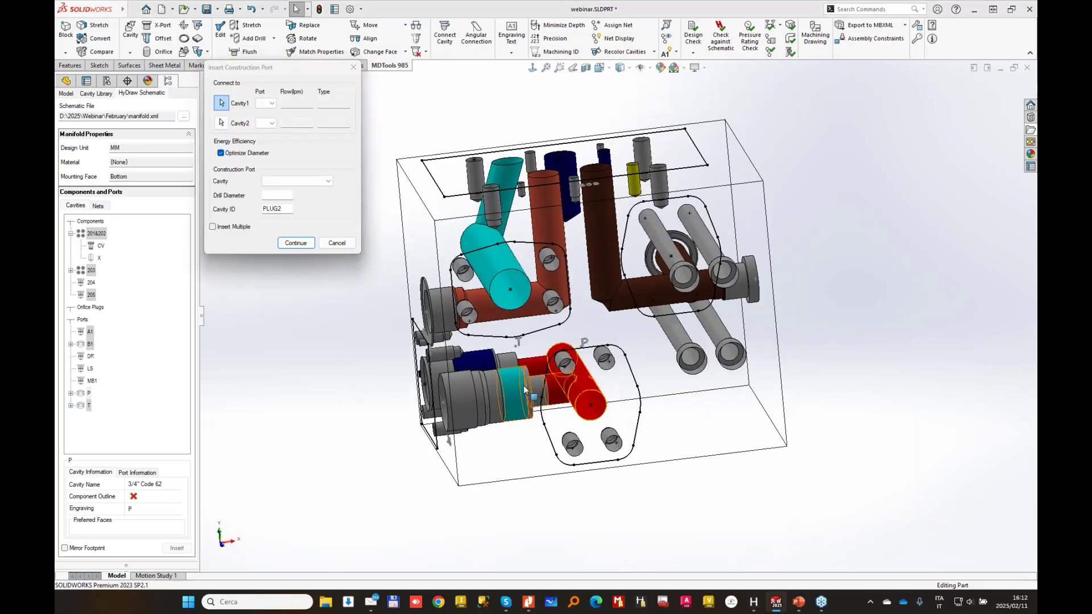
{"action": "left_click", "coordinate": [321, 182]}
{"action": "left_click", "coordinate": [301, 241]}
{"action": "left_click", "coordinate": [307, 242]}
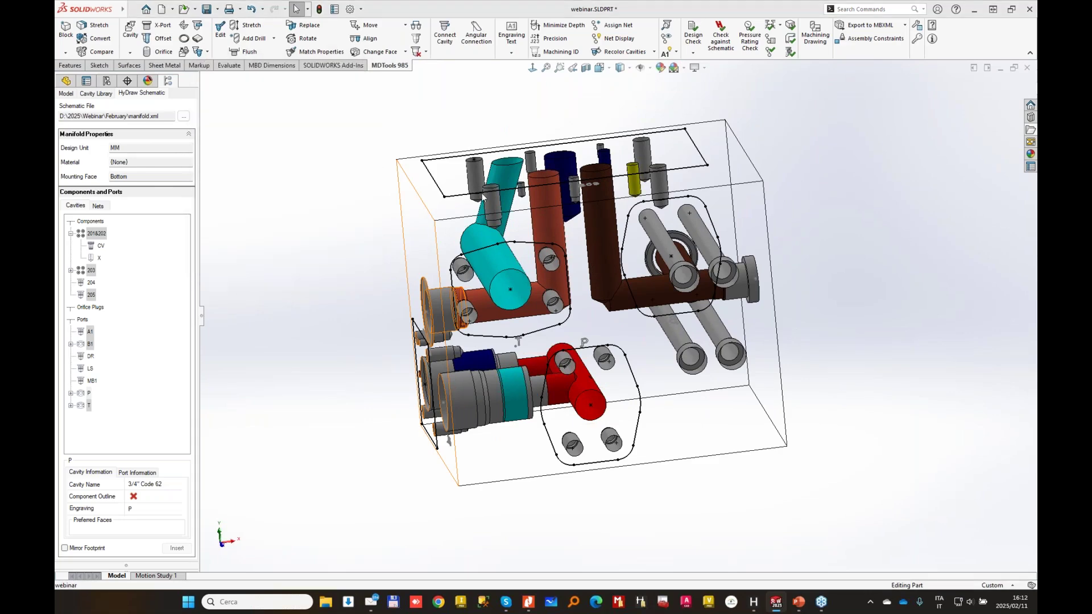
{"action": "left_click", "coordinate": [717, 162]}
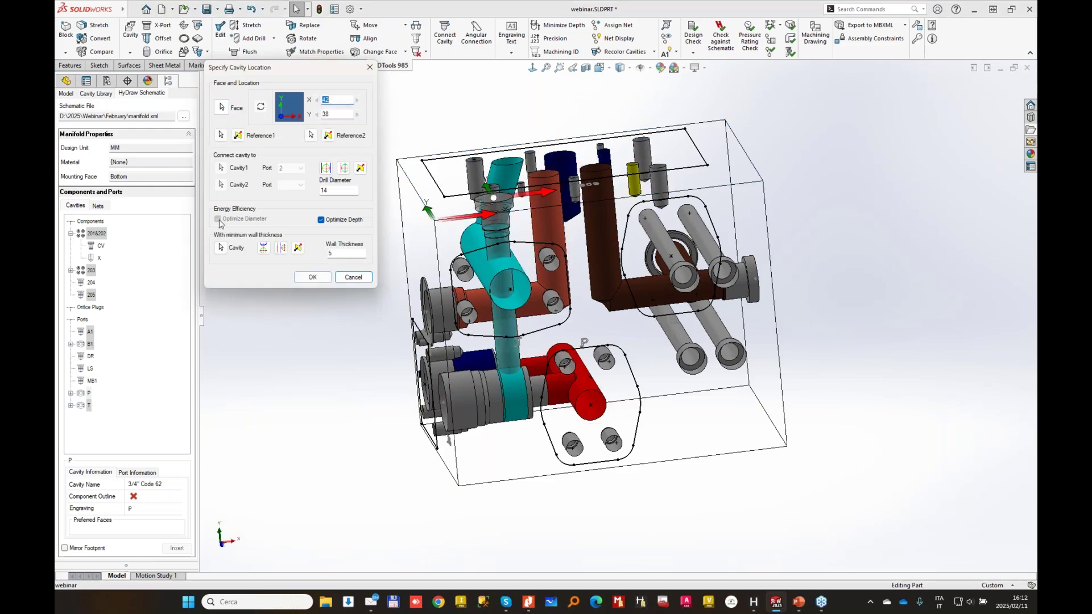
{"action": "key", "text": "Return"}
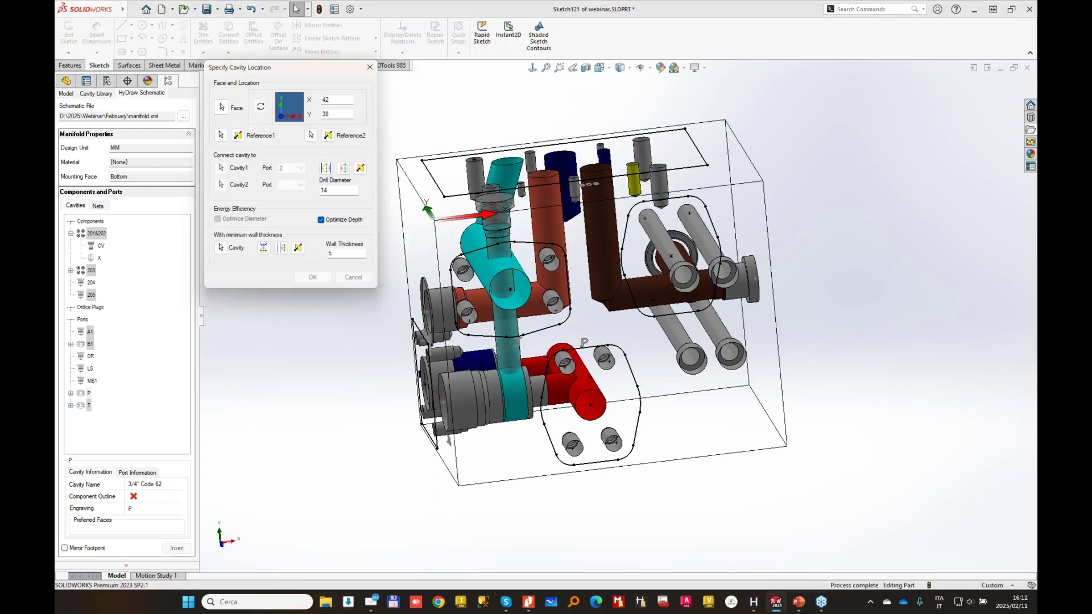
{"action": "left_click", "coordinate": [369, 203]}
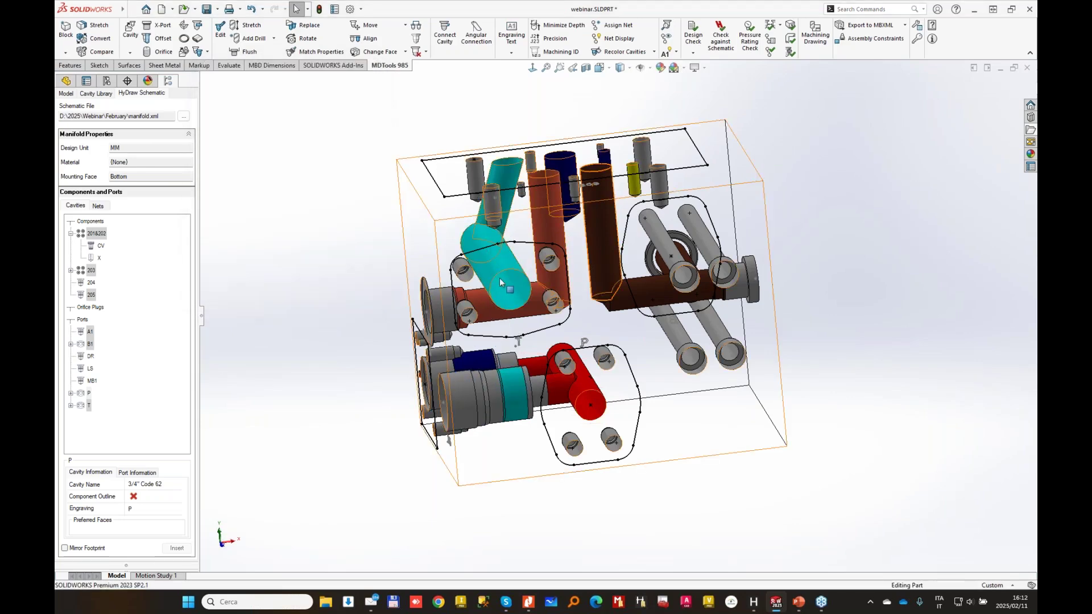
- Select the failed PLUG2 in the model's list of cavities
{"action": "scroll", "coordinate": [540, 314], "scroll_direction": "down", "scroll_amount": 3}
{"action": "middle_click_drag", "start_coordinate": [540, 314], "coordinate": [621, 273]}
{"action": "scroll", "coordinate": [623, 275], "scroll_direction": "up", "scroll_amount": 5}
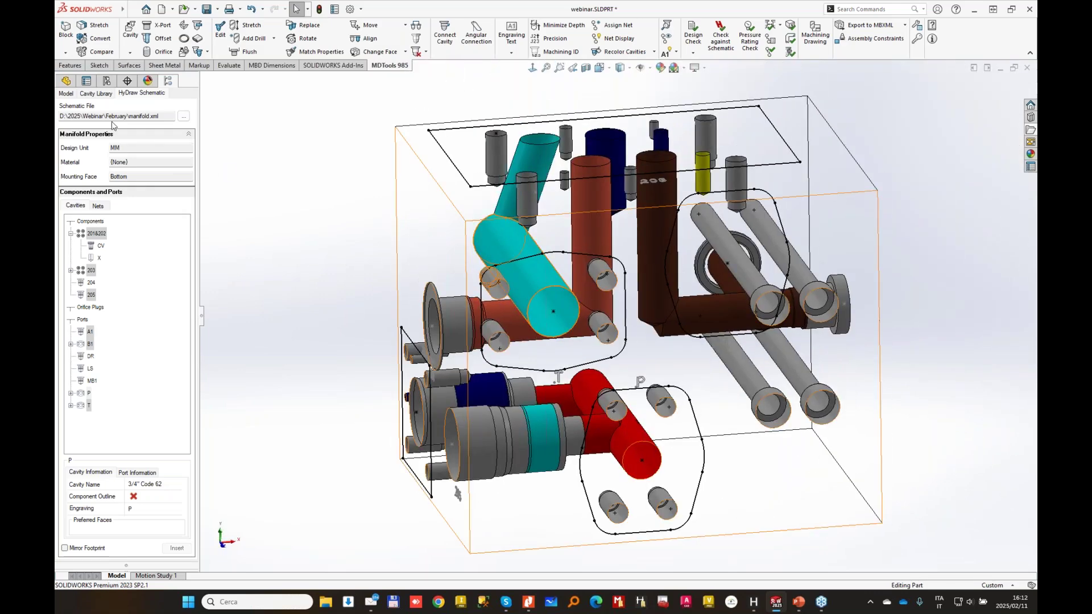
{"action": "left_click", "coordinate": [66, 93]}
{"action": "left_click", "coordinate": [109, 268]}
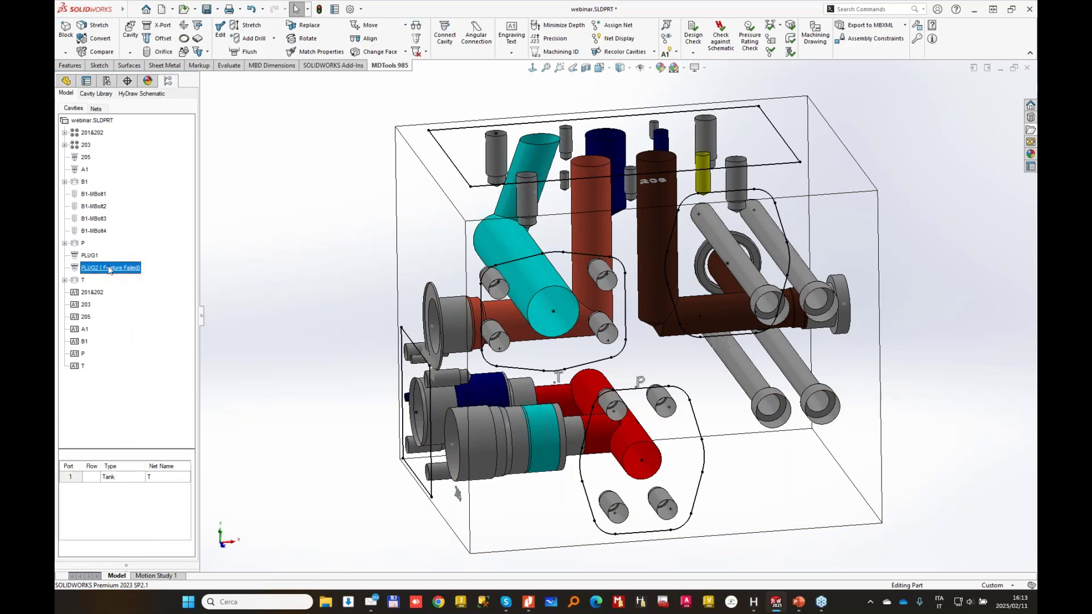
{"action": "right_click", "coordinate": [110, 267]}
{"action": "left_click", "coordinate": [154, 308]}
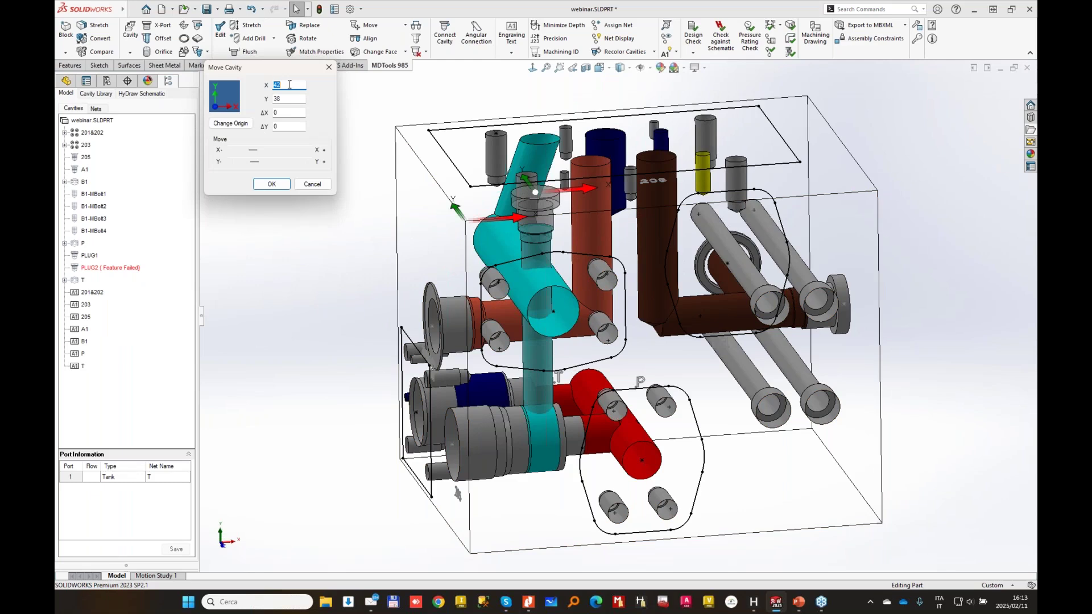
{"action": "left_click", "coordinate": [312, 184]}
{"action": "left_click", "coordinate": [252, 26]}
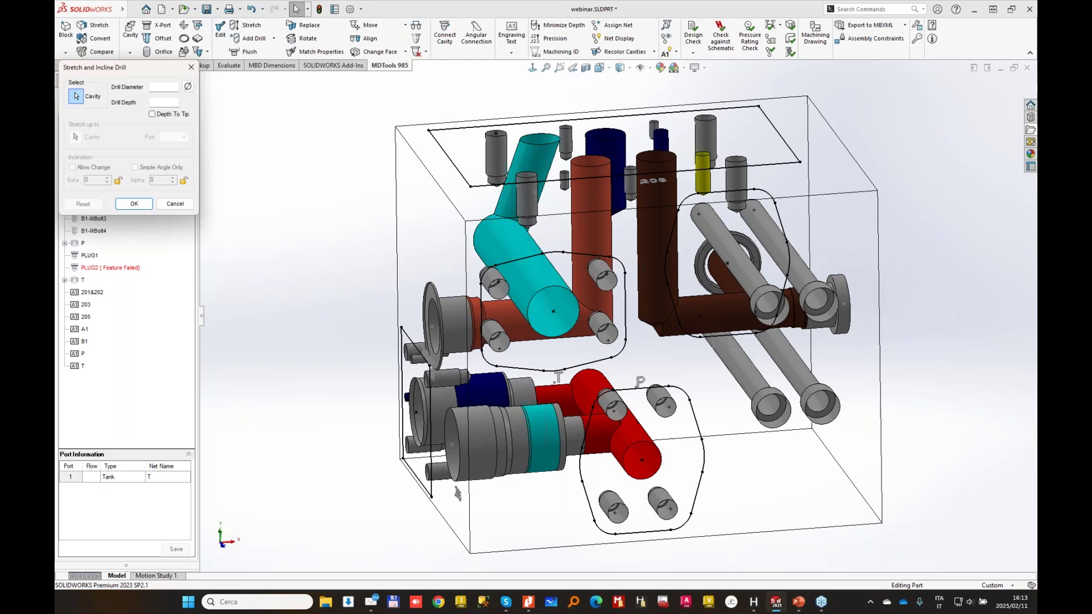
{"action": "left_click", "coordinate": [173, 204]}
- Edit construction port PLUG2, reducing its drill diameter to 13.95 mm while keeping its depth
{"action": "right_click", "coordinate": [110, 268]}
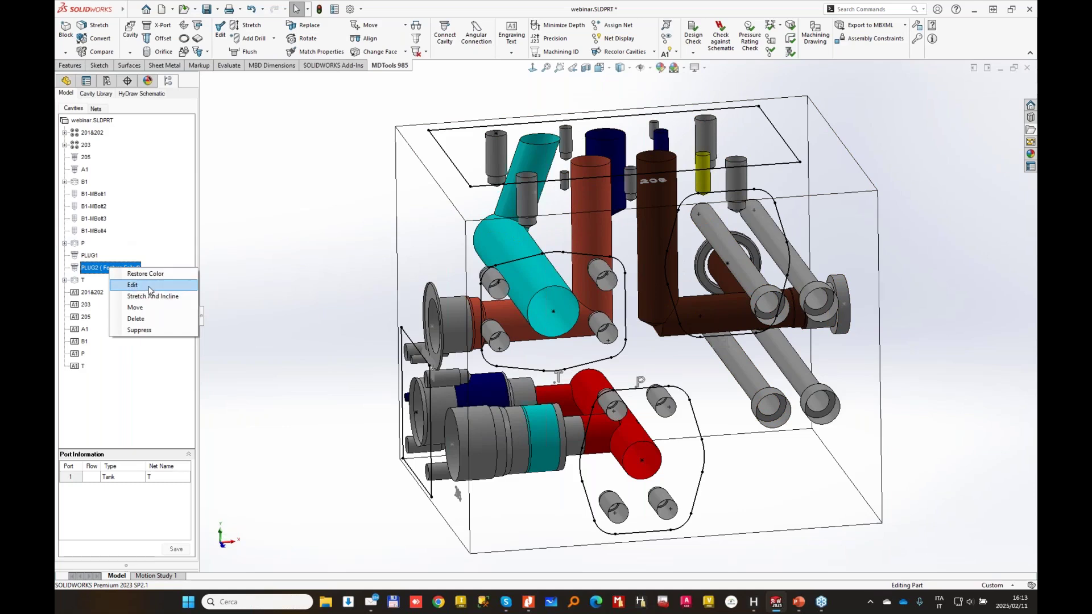
{"action": "left_click", "coordinate": [207, 119]}
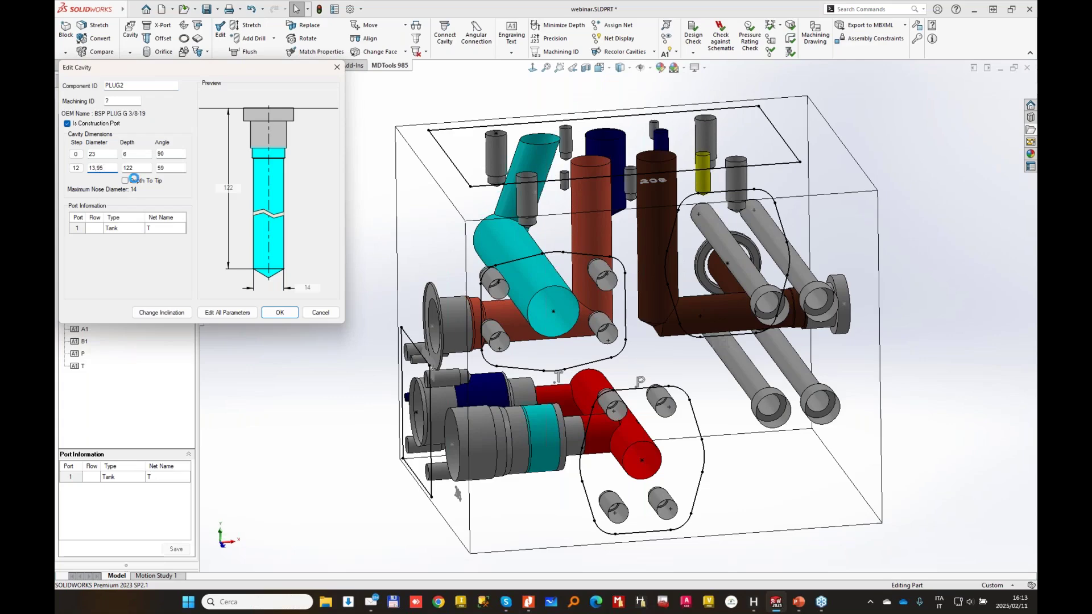
{"action": "key", "text": "Return"}
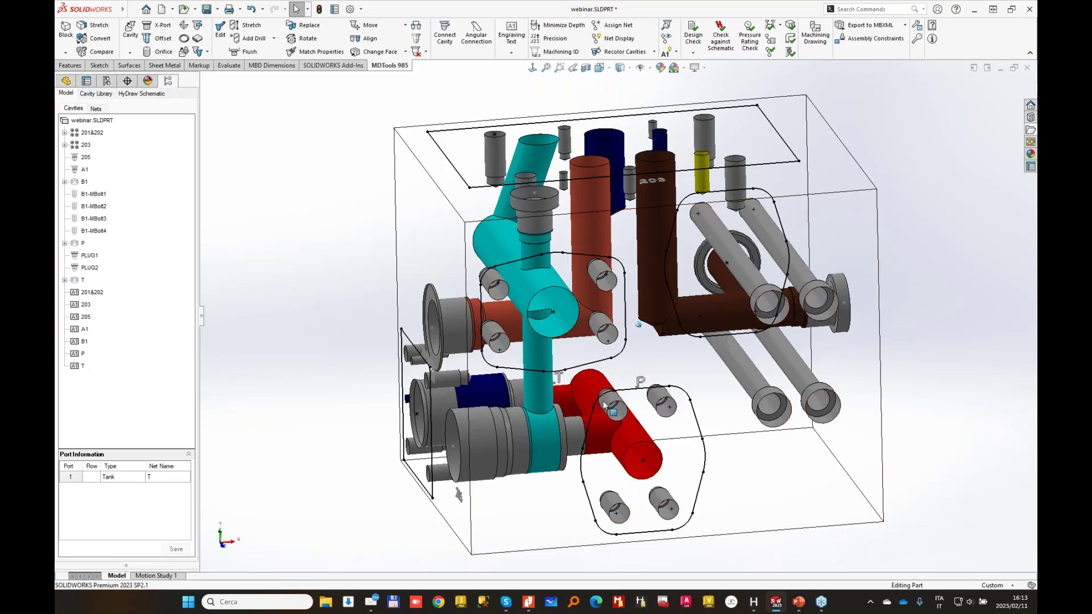
{"action": "scroll", "coordinate": [552, 361], "scroll_direction": "down", "scroll_amount": 5}
{"action": "scroll", "coordinate": [562, 429], "scroll_direction": "up", "scroll_amount": 5}
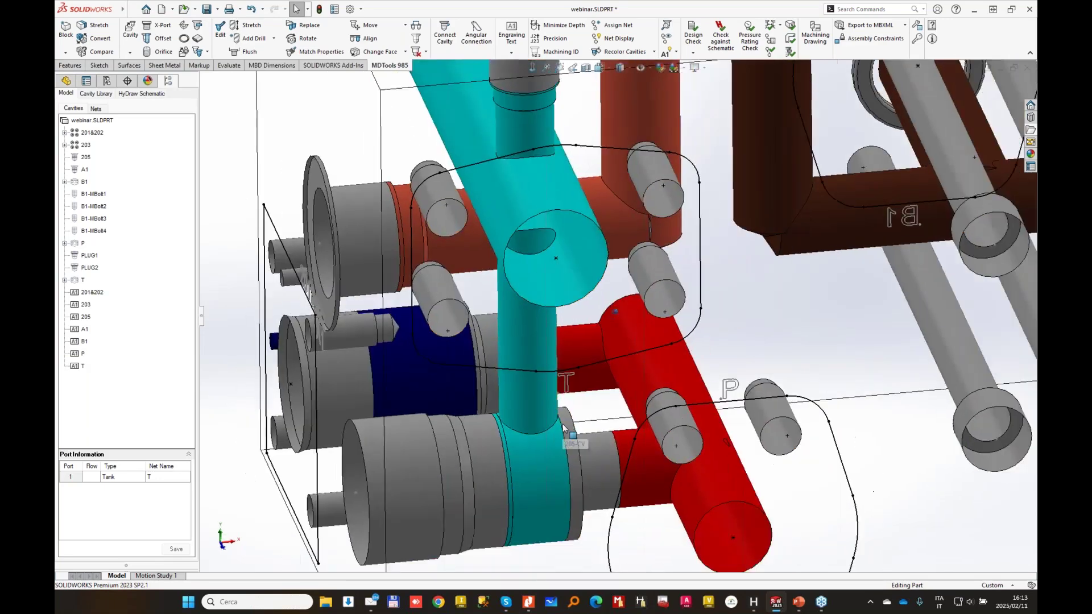
- Set up an XG12 construction port from port 2 of the 201&202 footprint's blue cavity
{"action": "middle_click_drag", "start_coordinate": [563, 428], "coordinate": [608, 418]}
{"action": "scroll", "coordinate": [625, 313], "scroll_direction": "down", "scroll_amount": 2}
{"action": "middle_click_drag", "start_coordinate": [624, 312], "coordinate": [614, 393]}
{"action": "left_click", "coordinate": [149, 26]}
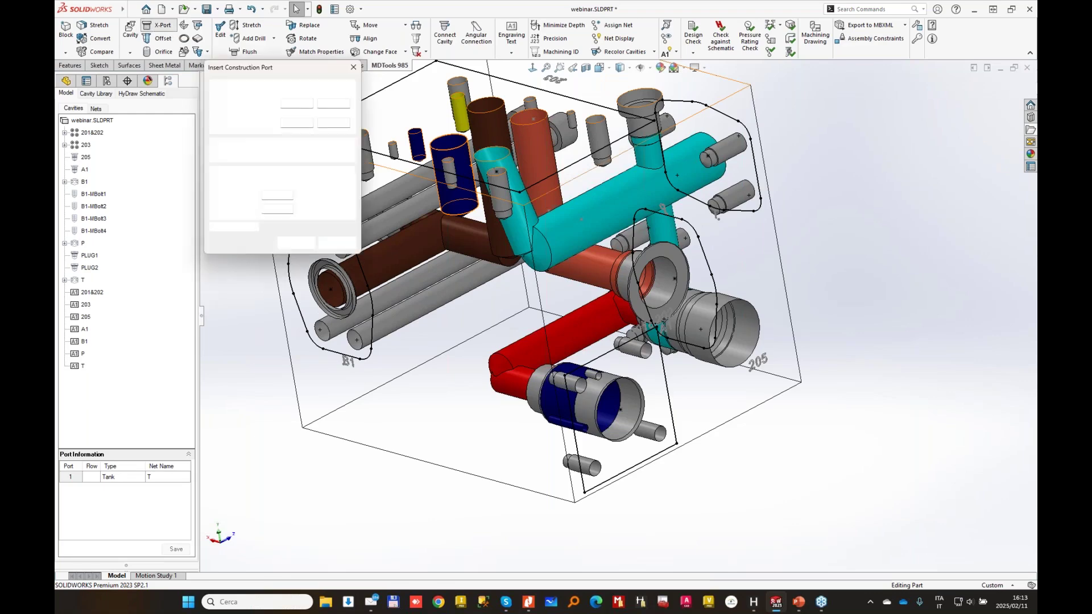
{"action": "left_click", "coordinate": [578, 369]}
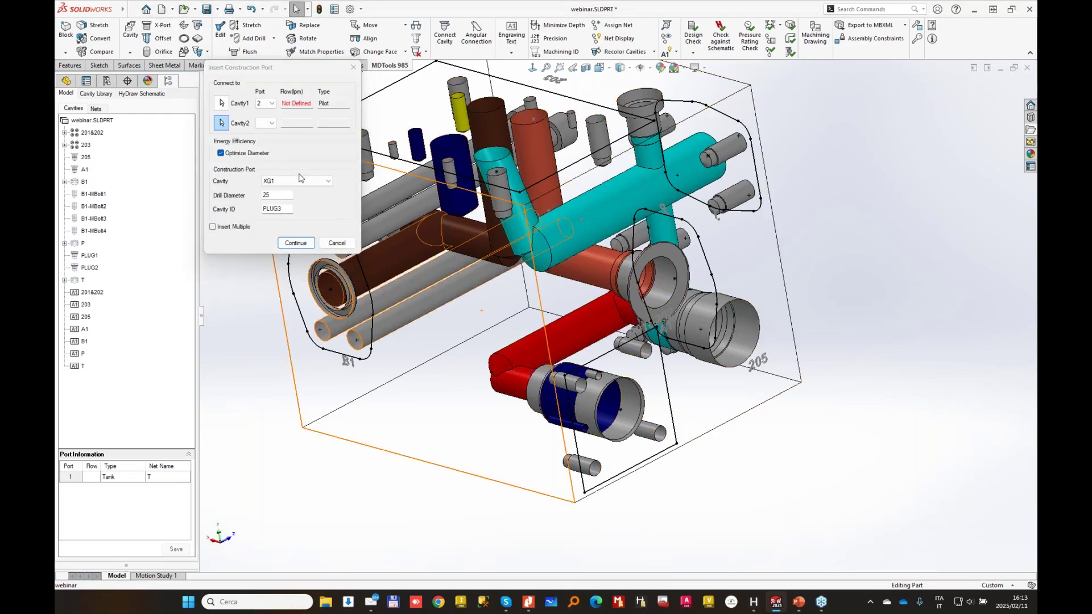
{"action": "left_click", "coordinate": [307, 181]}
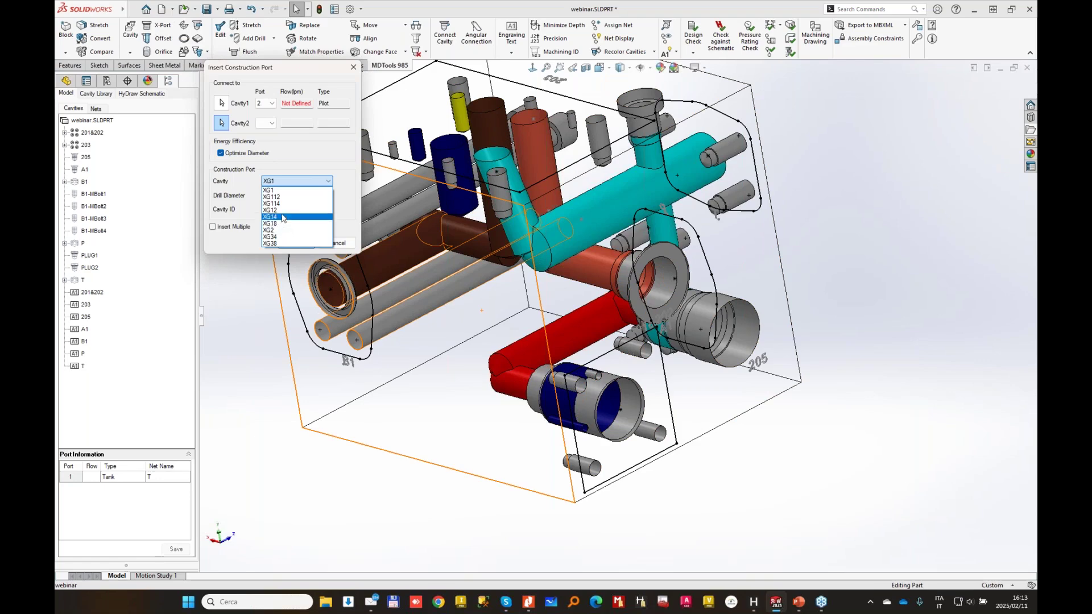
{"action": "left_click", "coordinate": [282, 210]}
{"action": "left_click", "coordinate": [297, 243]}
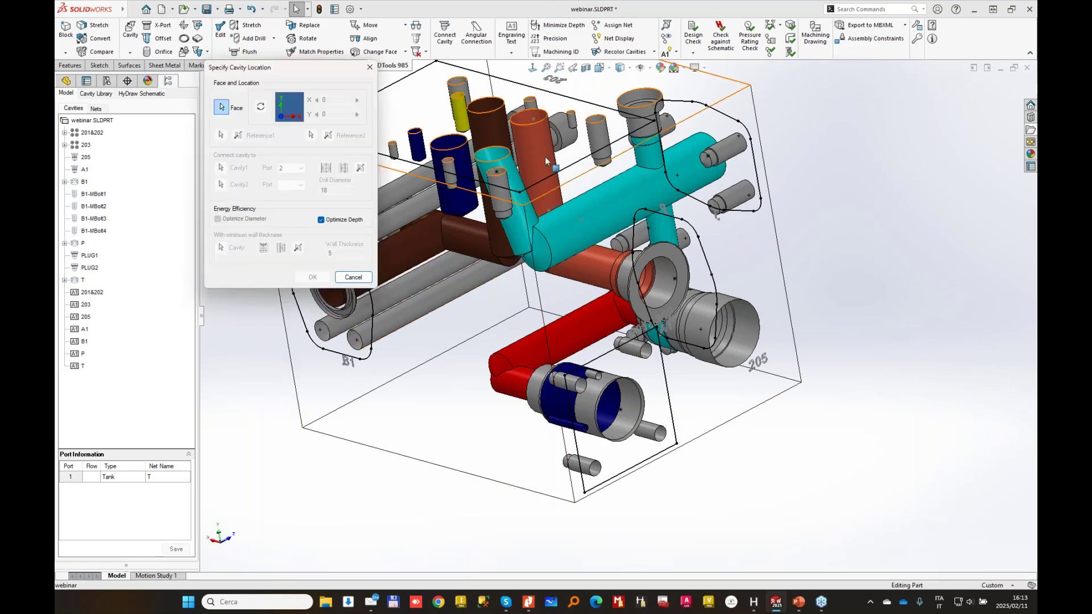
- Place the 18 mm construction port on the block's bottom face at X 30, Y 120, beneath the blue cavity
{"action": "middle_click_drag", "start_coordinate": [404, 162], "coordinate": [422, 181]}
{"action": "middle_click_drag", "start_coordinate": [597, 398], "coordinate": [520, 257]}
{"action": "left_click", "coordinate": [582, 245]}
{"action": "left_click", "coordinate": [312, 277]}
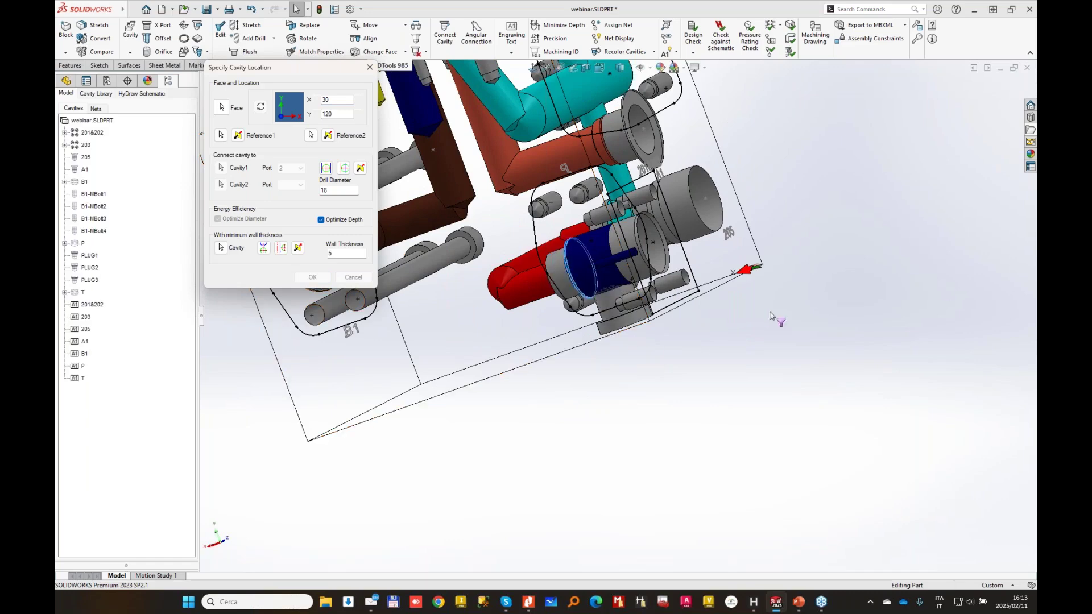
- Set the depth of PLUG3's 28 mm spotface to 1 mm
{"action": "scroll", "coordinate": [653, 298], "scroll_direction": "down", "scroll_amount": 3}
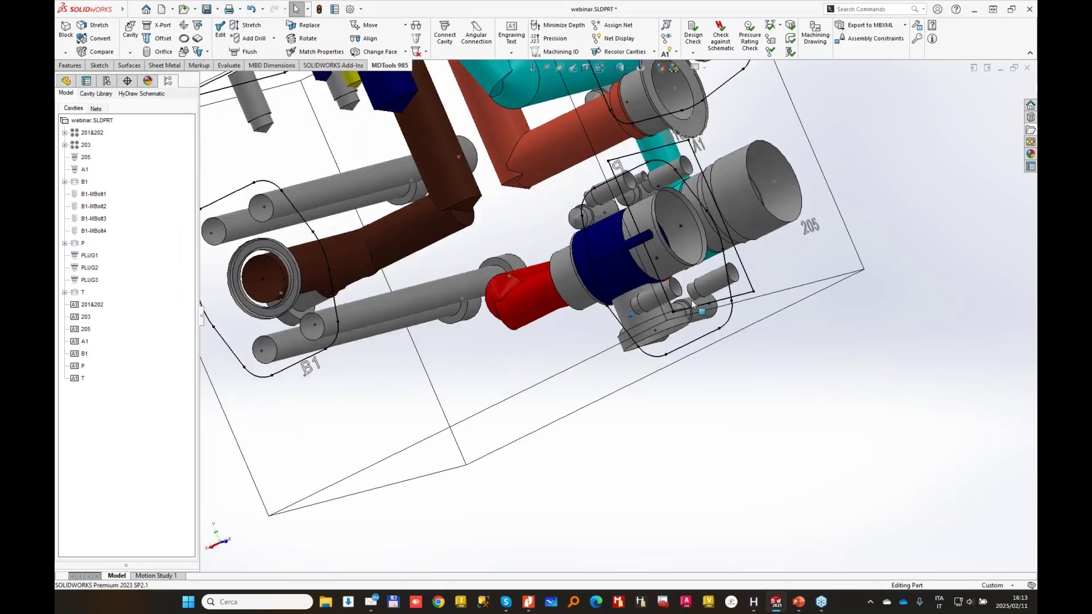
{"action": "middle_click_drag", "start_coordinate": [711, 432], "coordinate": [701, 387]}
{"action": "double_click", "coordinate": [707, 389]}
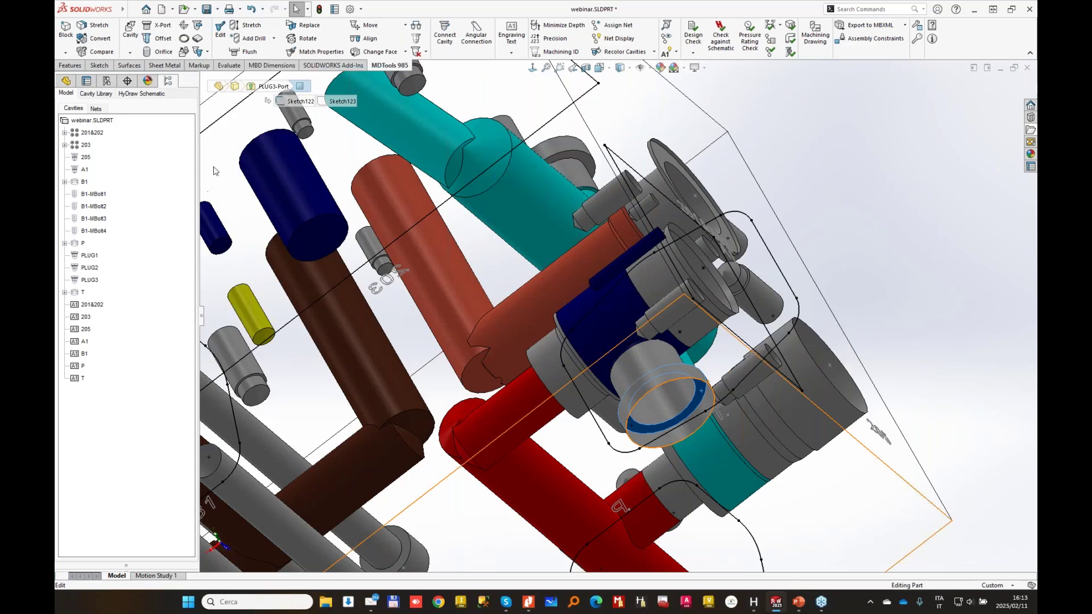
{"action": "type", "text": "1"}
{"action": "key", "text": "Tab"}
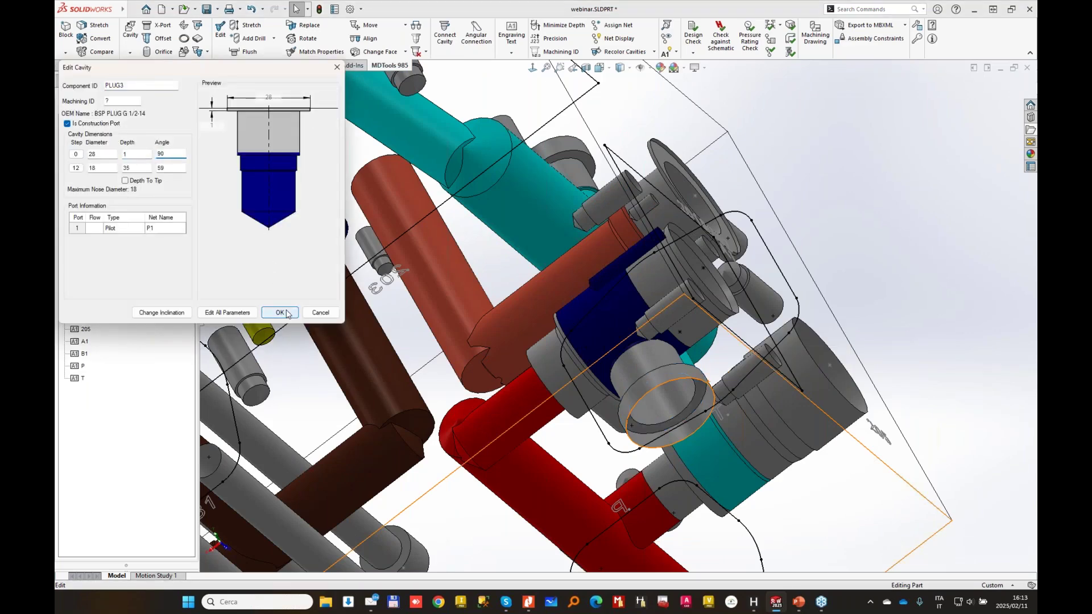
{"action": "key", "text": "Return"}
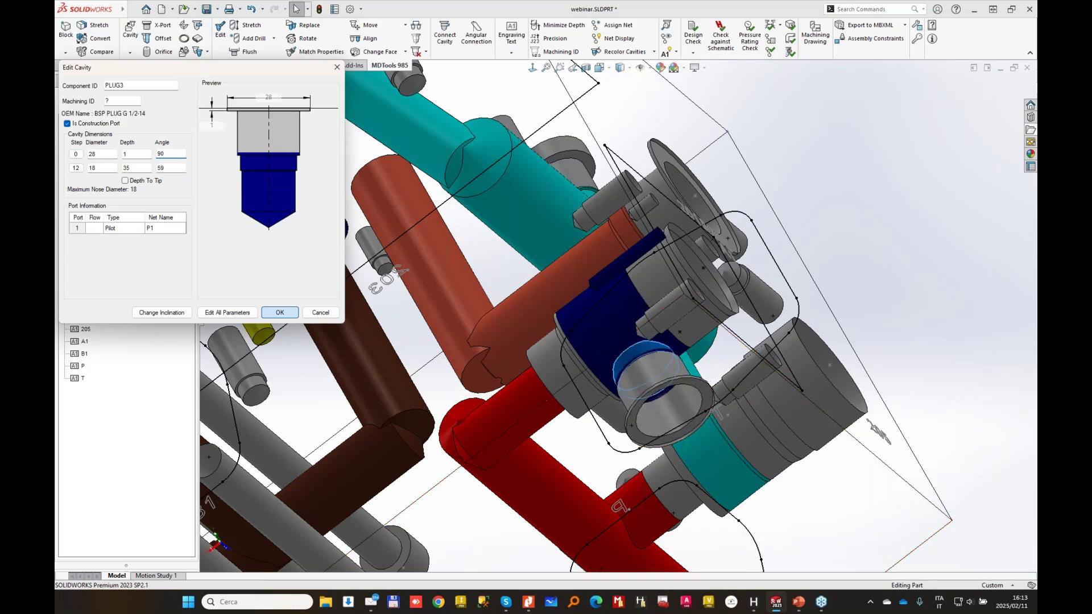
- Set up an XG12 construction port of 18 mm joining PLUG3 to the 203 footprint's deep blue cavity, accepting the different port types
{"action": "middle_click_drag", "start_coordinate": [745, 292], "coordinate": [591, 439]}
{"action": "scroll", "coordinate": [589, 203], "scroll_direction": "up", "scroll_amount": 5}
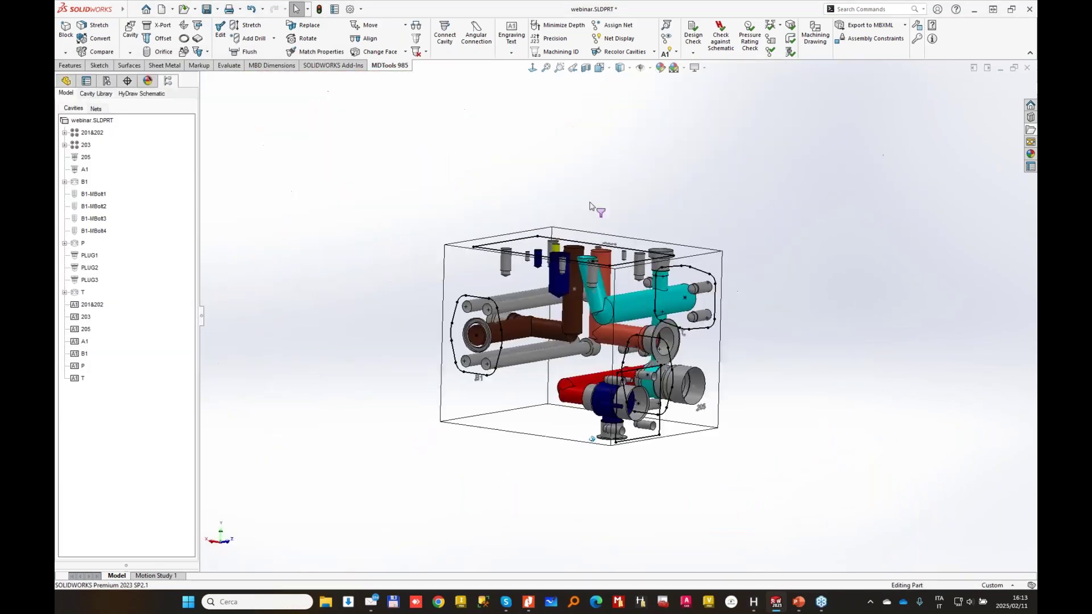
{"action": "left_click", "coordinate": [160, 25]}
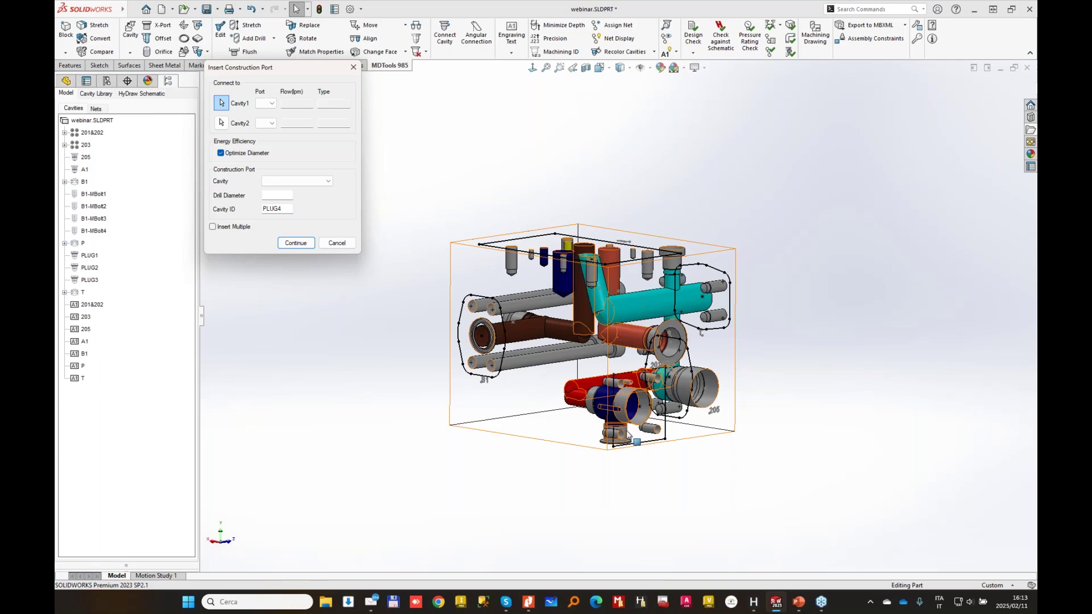
{"action": "left_click", "coordinate": [628, 437]}
{"action": "left_click", "coordinate": [539, 329]}
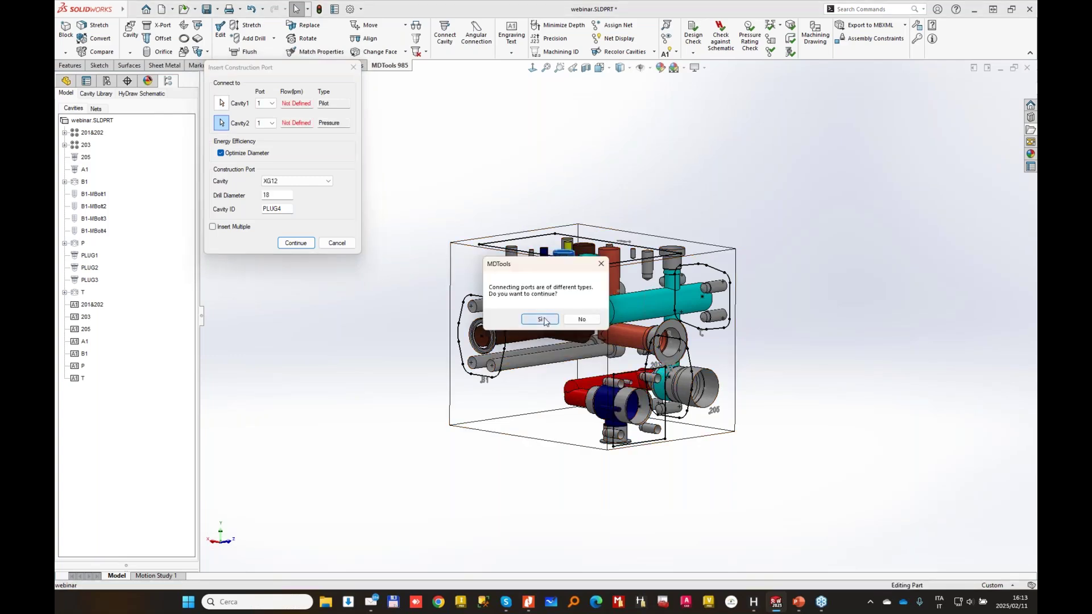
{"action": "left_click", "coordinate": [541, 319]}
{"action": "left_click", "coordinate": [296, 181]}
{"action": "left_click", "coordinate": [285, 210]}
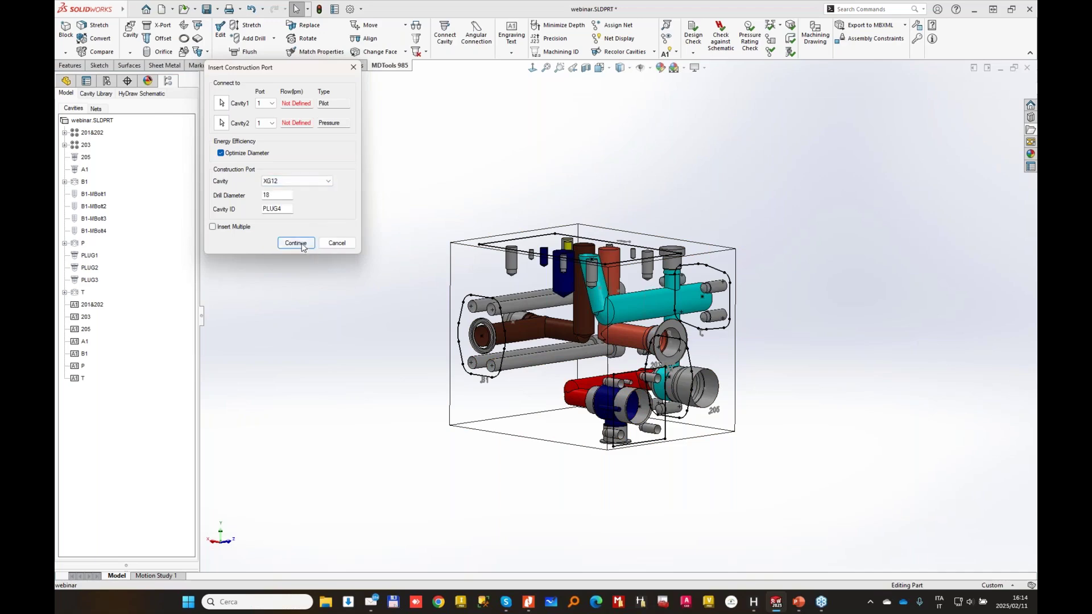
{"action": "left_click", "coordinate": [296, 243]}
- Place the 18 mm construction port on port A1's face at X 123, Y 81
{"action": "left_click", "coordinate": [637, 362]}
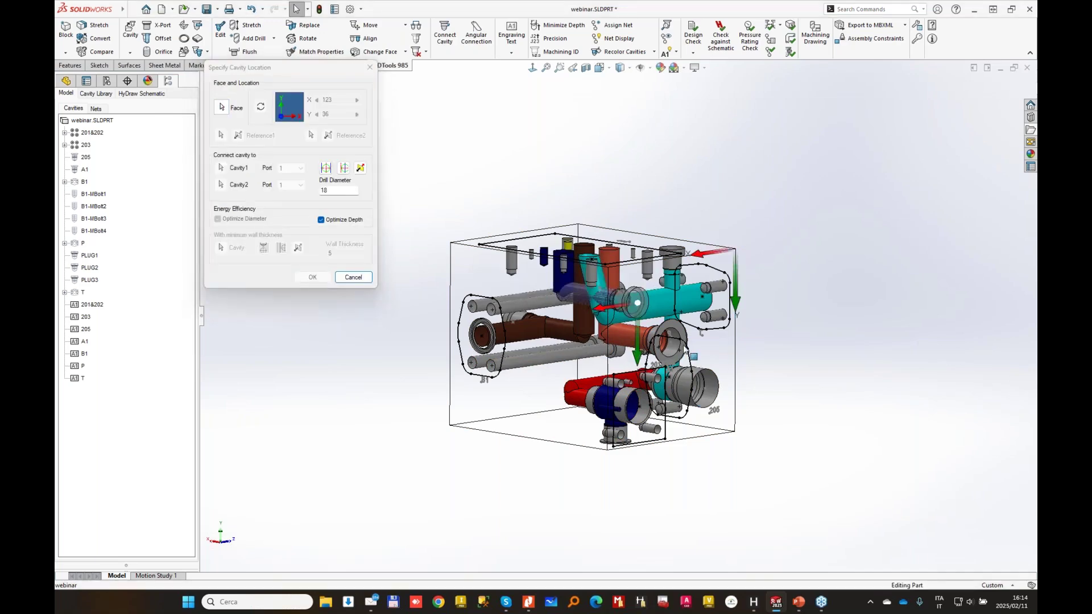
{"action": "left_click_drag", "start_coordinate": [555, 343], "coordinate": [559, 395]}
{"action": "left_click", "coordinate": [312, 278]}
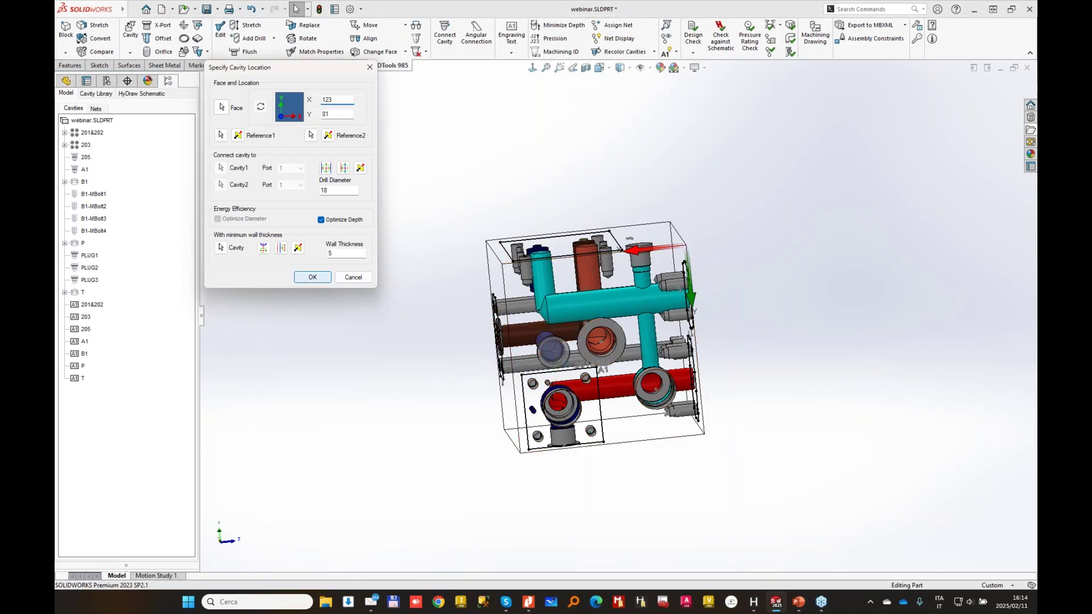
{"action": "key", "text": "Return"}
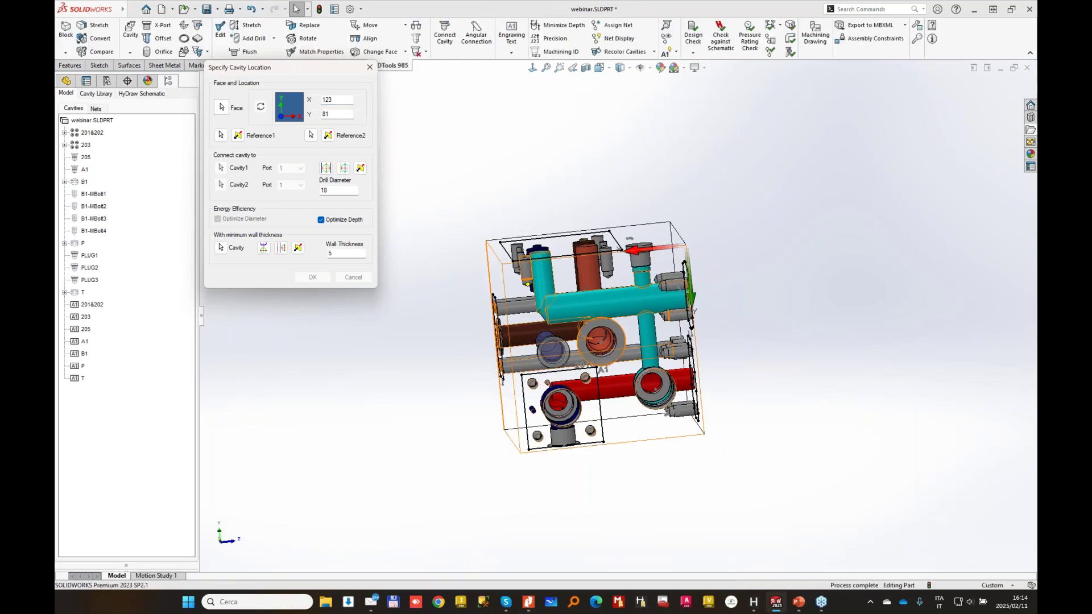
{"action": "left_click", "coordinate": [368, 202]}
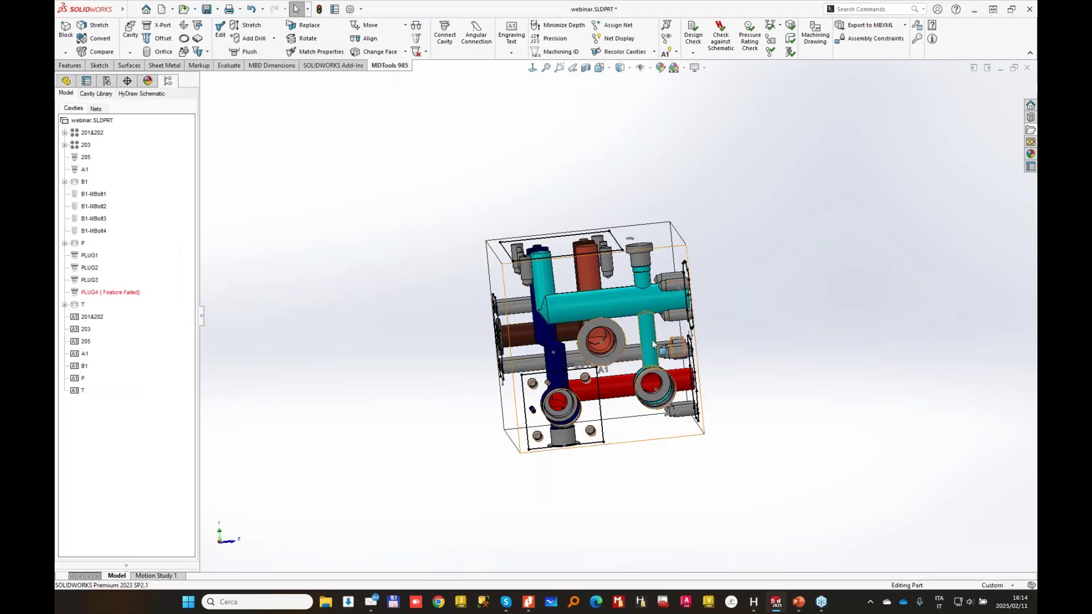
- Move PLUG3 on the bottom face to X 32, Y 120
{"action": "middle_click_drag", "start_coordinate": [563, 341], "coordinate": [677, 351]}
{"action": "scroll", "coordinate": [677, 350], "scroll_direction": "down", "scroll_amount": 3}
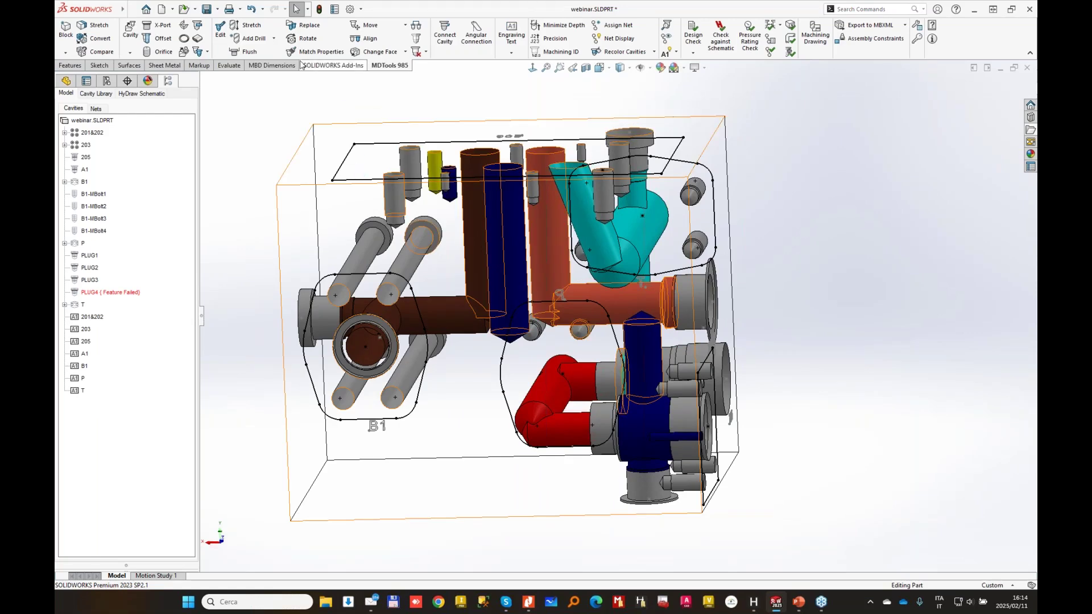
{"action": "left_click", "coordinate": [375, 27]}
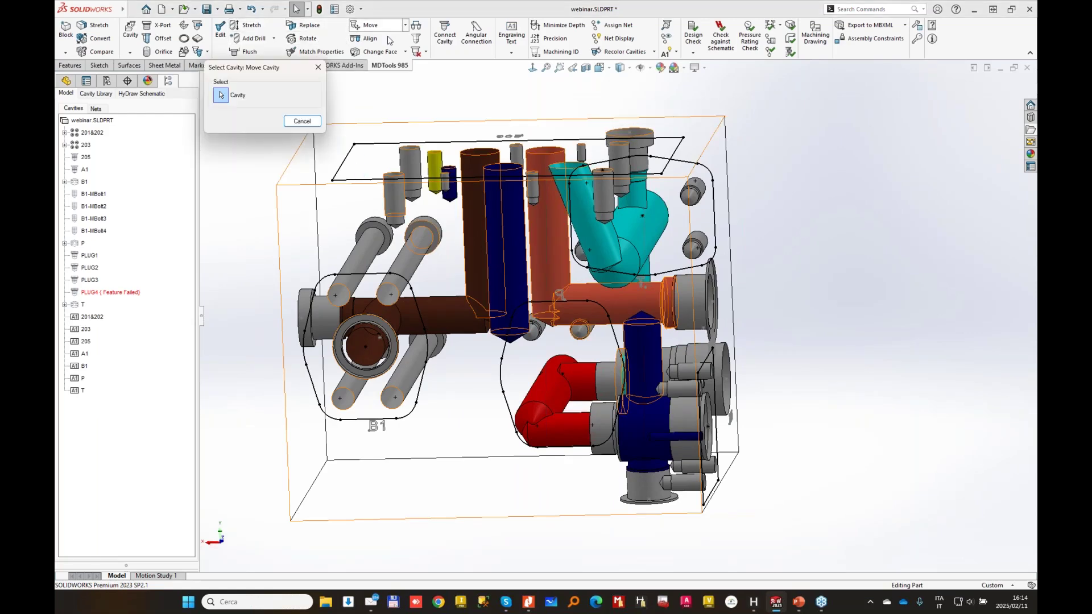
{"action": "left_click", "coordinate": [642, 347]}
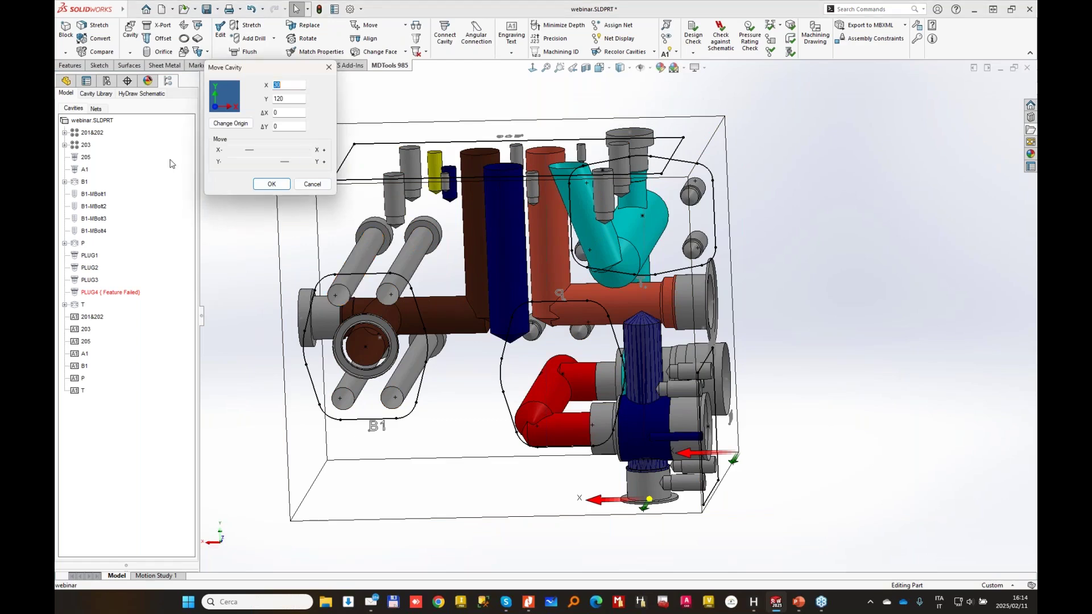
{"action": "left_click", "coordinate": [307, 150]}
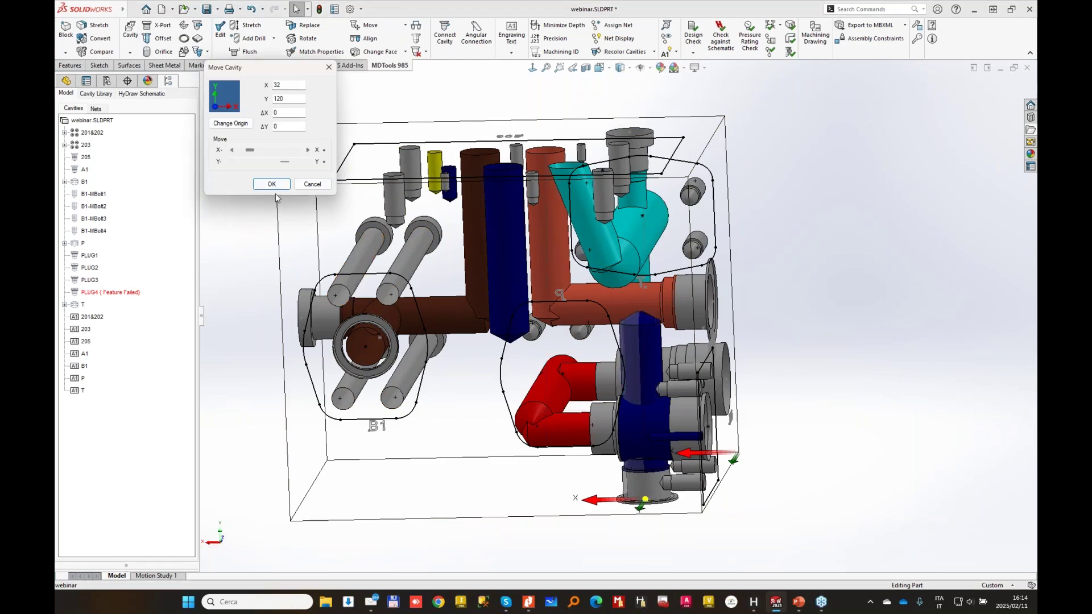
{"action": "key", "text": "Return"}
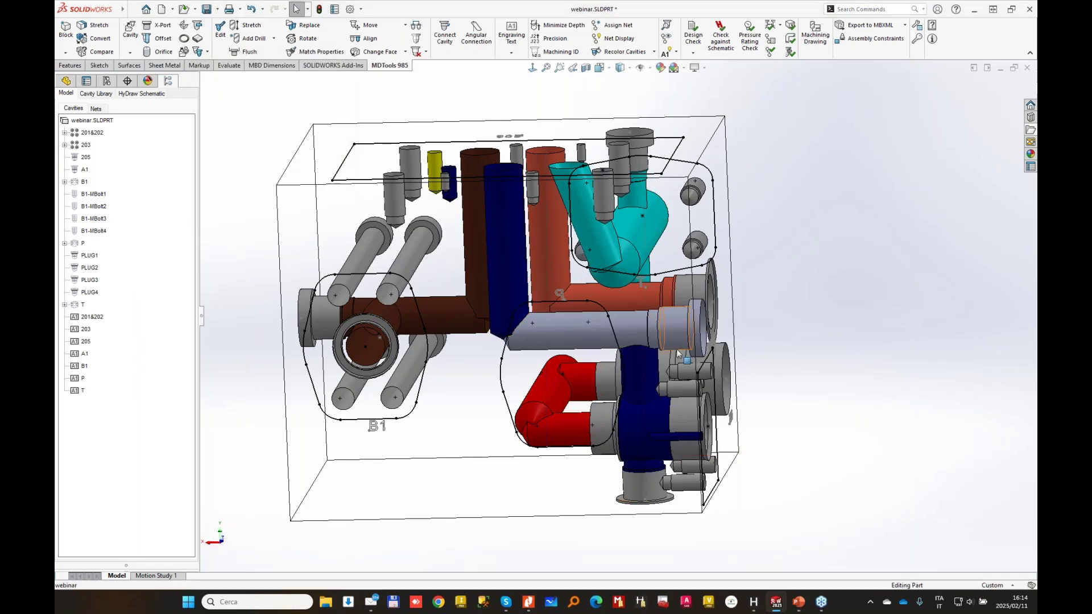
- Set up construction port PLUG5 joining the small dark blue pilot port on the upper face to the adjacent dark blue vertical pressure drilling
{"action": "scroll", "coordinate": [671, 357], "scroll_direction": "down", "scroll_amount": 10}
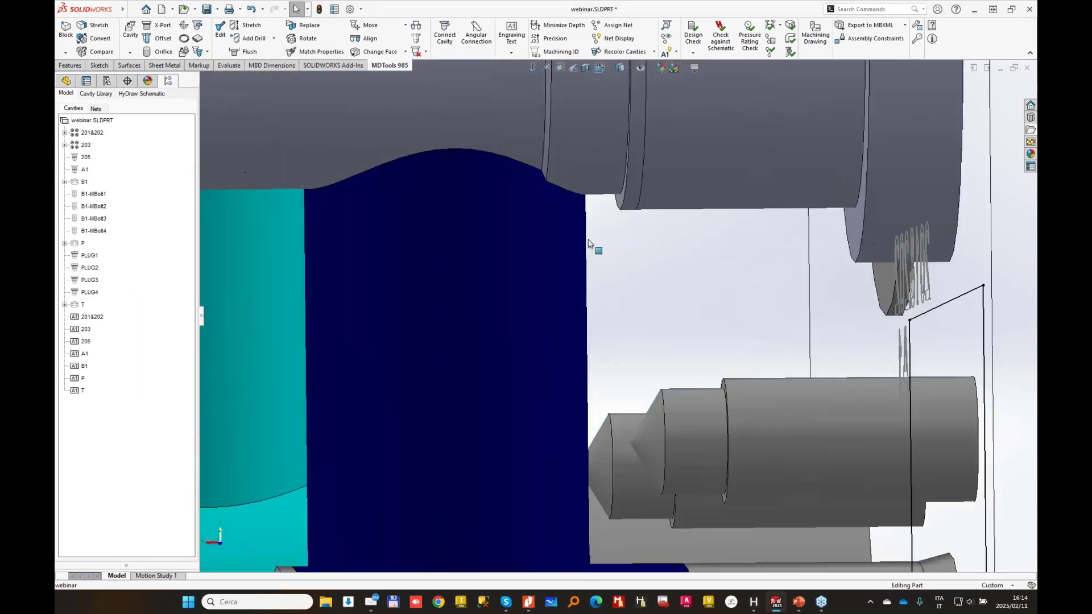
{"action": "scroll", "coordinate": [636, 197], "scroll_direction": "up", "scroll_amount": 8}
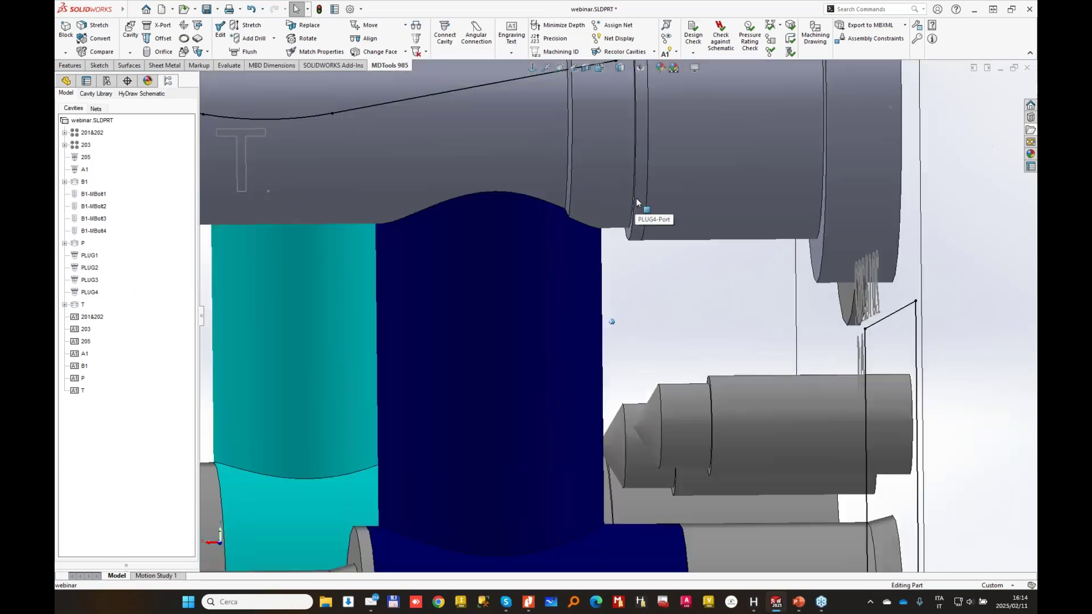
{"action": "middle_click_drag", "start_coordinate": [591, 284], "coordinate": [732, 255]}
{"action": "left_click", "coordinate": [730, 268]}
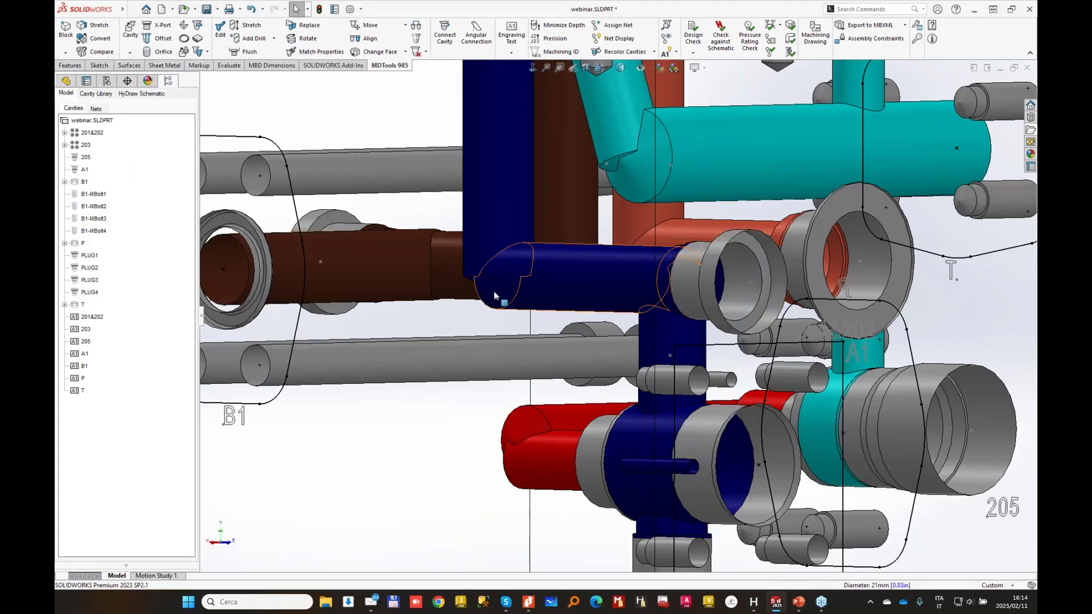
{"action": "scroll", "coordinate": [504, 297], "scroll_direction": "up", "scroll_amount": 4}
{"action": "middle_click_drag", "start_coordinate": [505, 297], "coordinate": [530, 223]}
{"action": "left_click", "coordinate": [161, 25]}
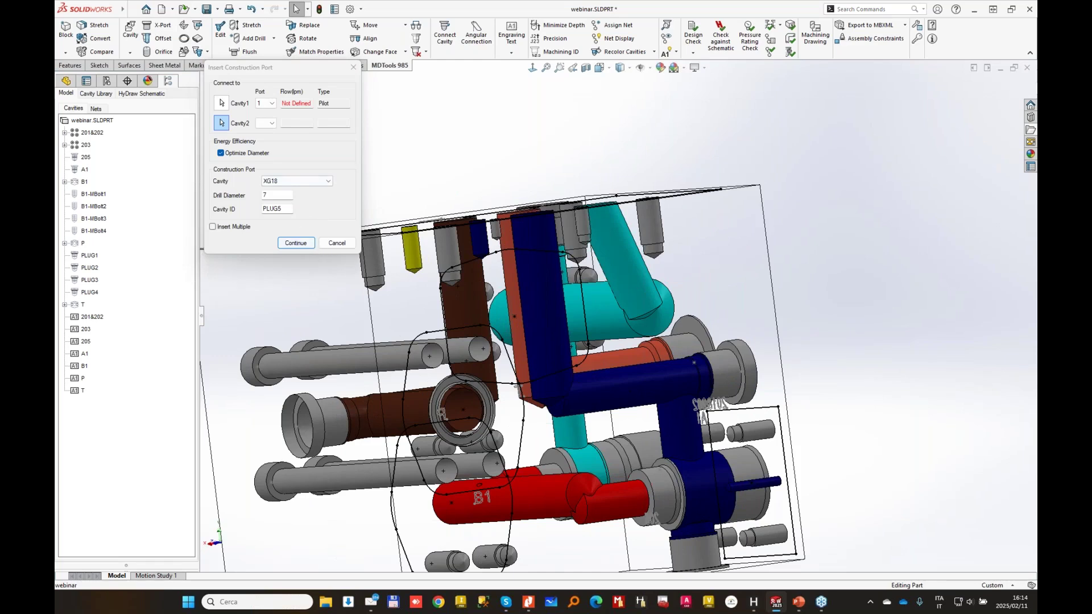
{"action": "left_click", "coordinate": [543, 295]}
{"action": "left_click", "coordinate": [539, 320]}
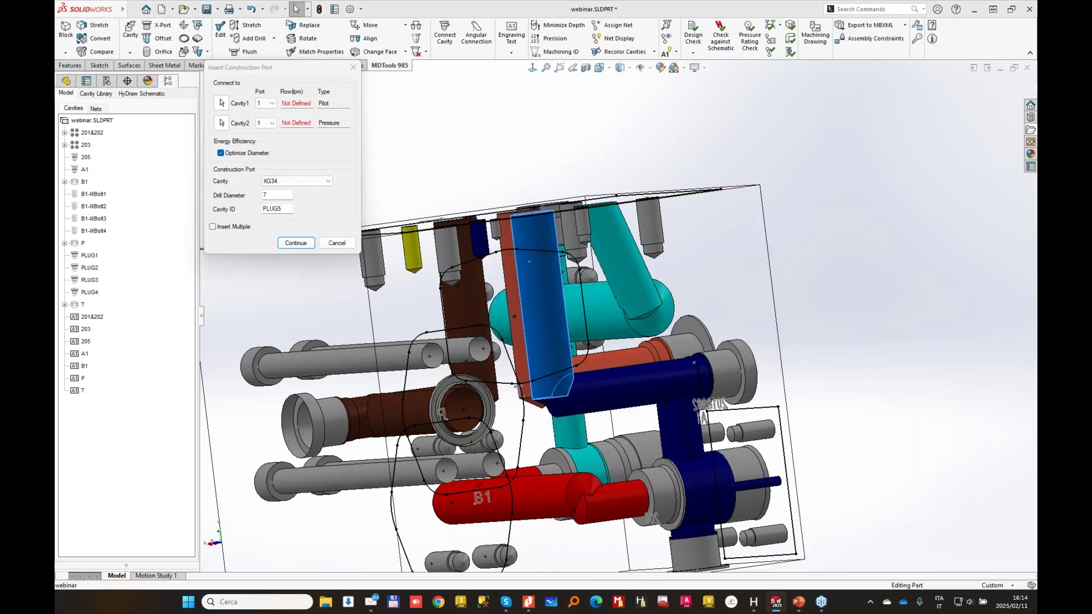
{"action": "left_click", "coordinate": [304, 181]}
{"action": "left_click", "coordinate": [302, 222]}
{"action": "left_click", "coordinate": [299, 243]}
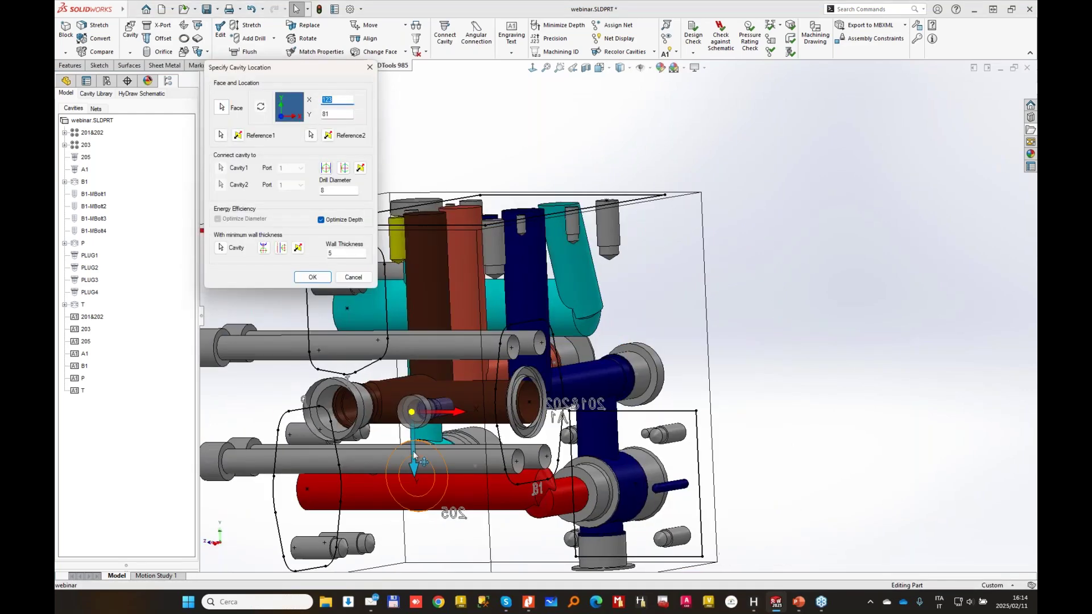
- Place PLUG5 with its 8 mm drill at X 123, Y 36, above the brown horizontal drilling
{"action": "left_click_drag", "start_coordinate": [413, 456], "coordinate": [412, 354]}
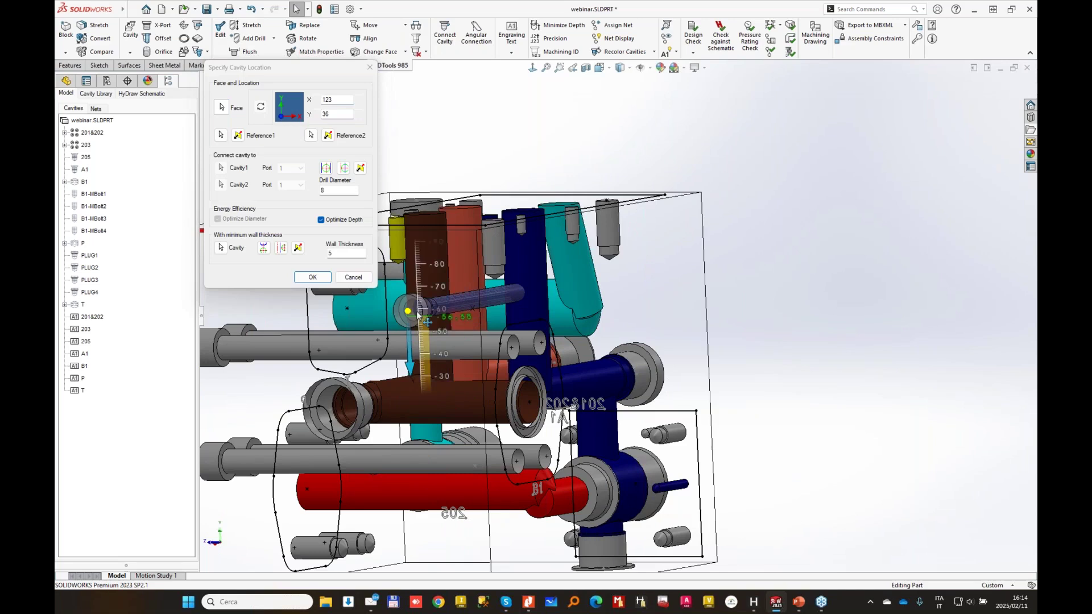
{"action": "left_click", "coordinate": [313, 277]}
{"action": "key", "text": "Return"}
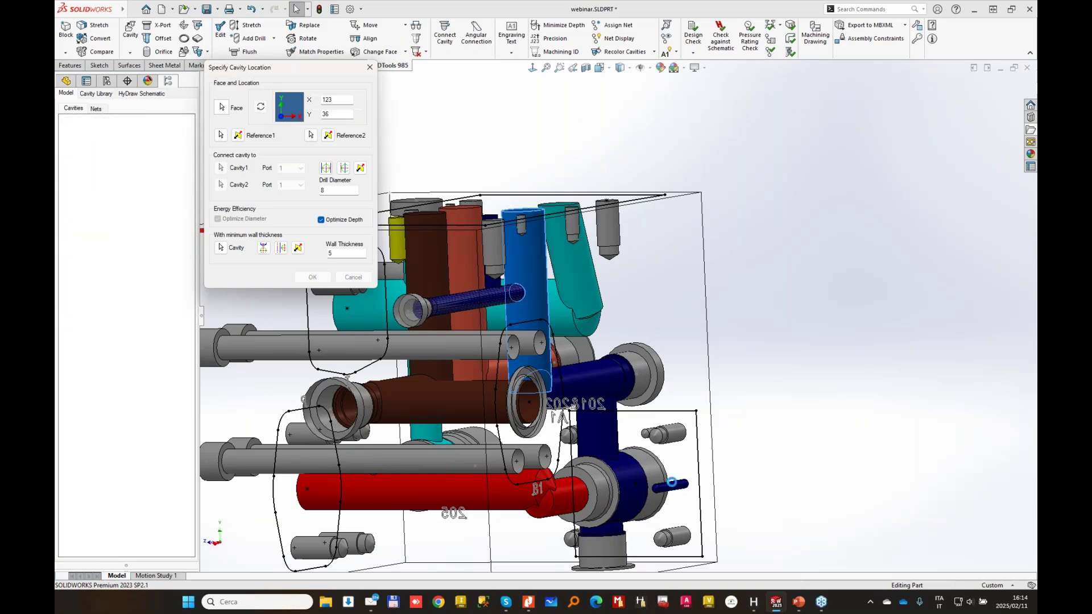
- Rotate the 201&202 footprint by 270 degrees
{"action": "middle_click_drag", "start_coordinate": [591, 405], "coordinate": [647, 319]}
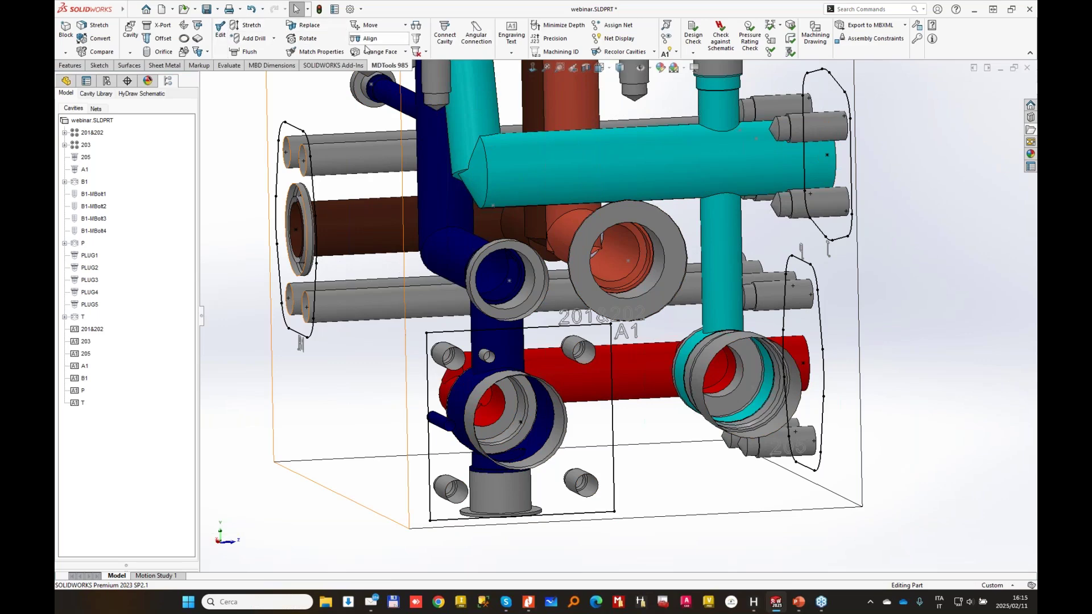
{"action": "left_click", "coordinate": [301, 39]}
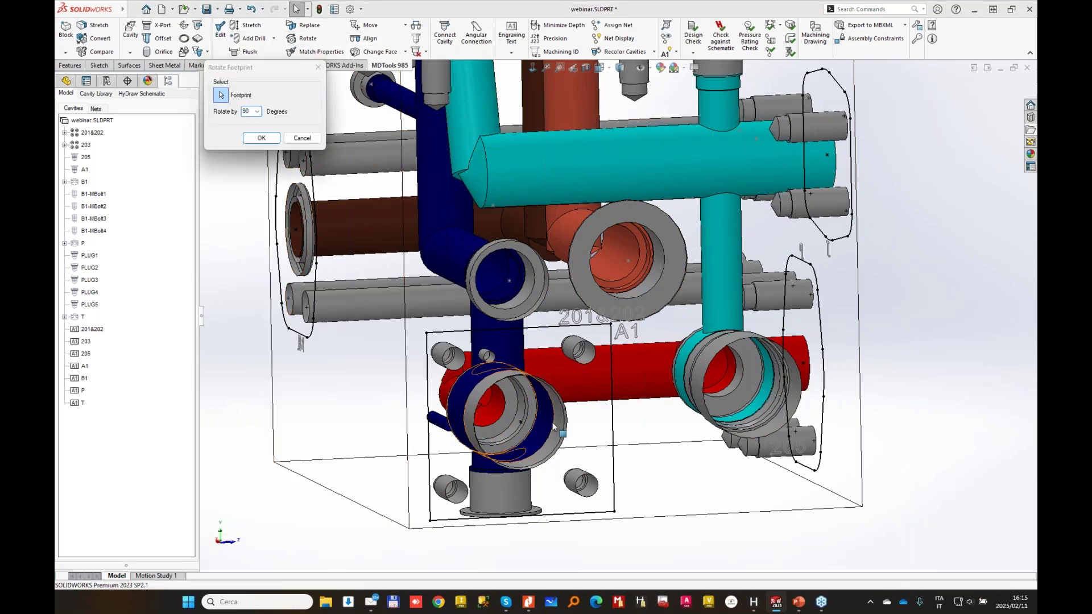
{"action": "left_click", "coordinate": [259, 112]}
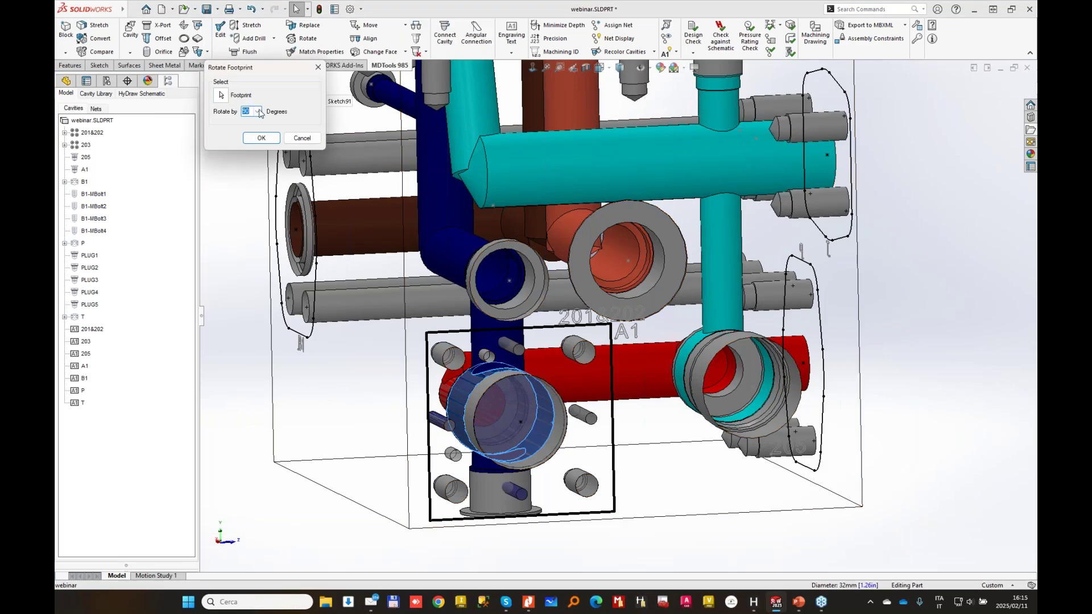
{"action": "left_click", "coordinate": [250, 135]}
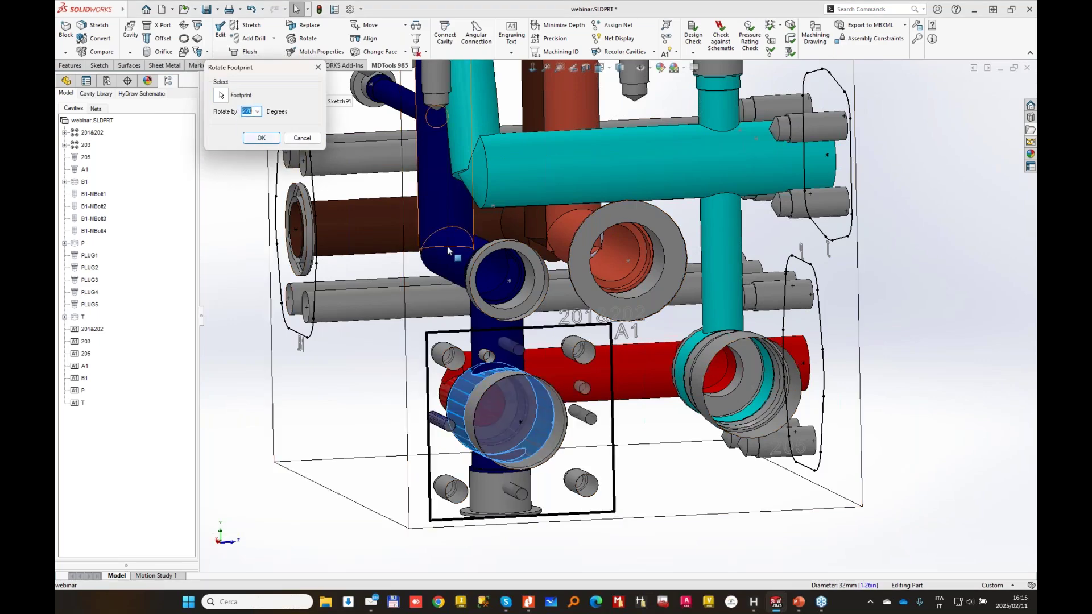
{"action": "middle_click_drag", "start_coordinate": [534, 369], "coordinate": [438, 301]}
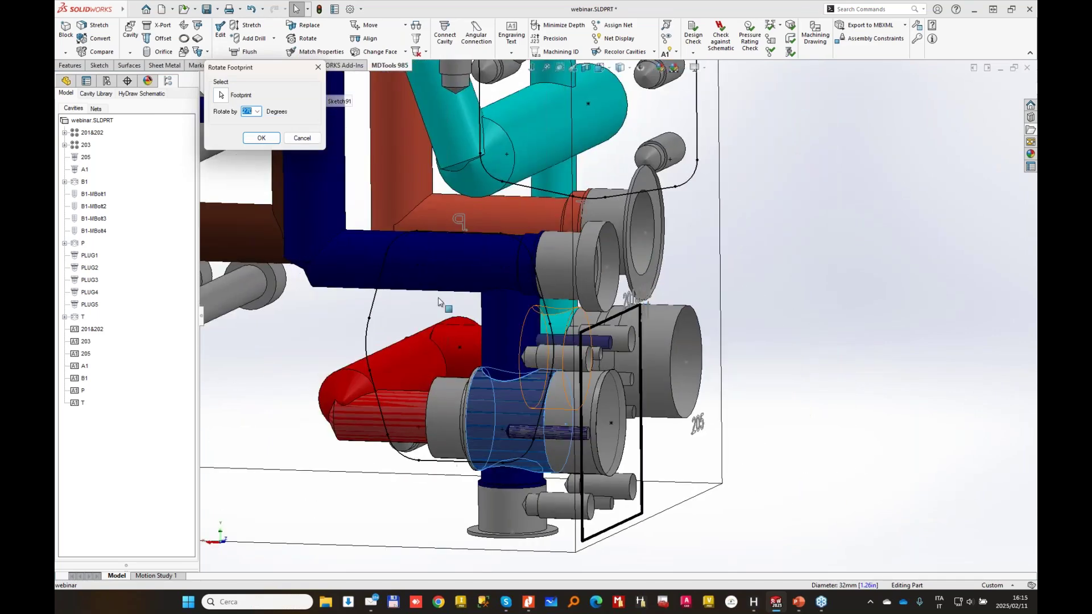
{"action": "left_click", "coordinate": [262, 138]}
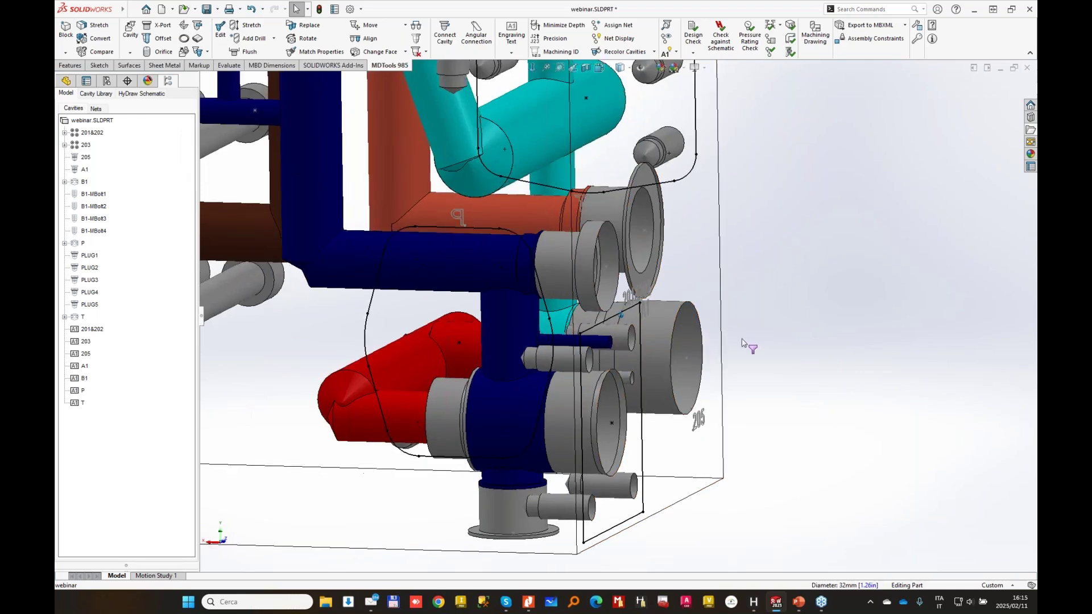
- Move the 201&202 engraving beside its footprint to X 81, Y 155 and split its text into two lines, 201 and 202
{"action": "middle_click_drag", "start_coordinate": [741, 339], "coordinate": [711, 308]}
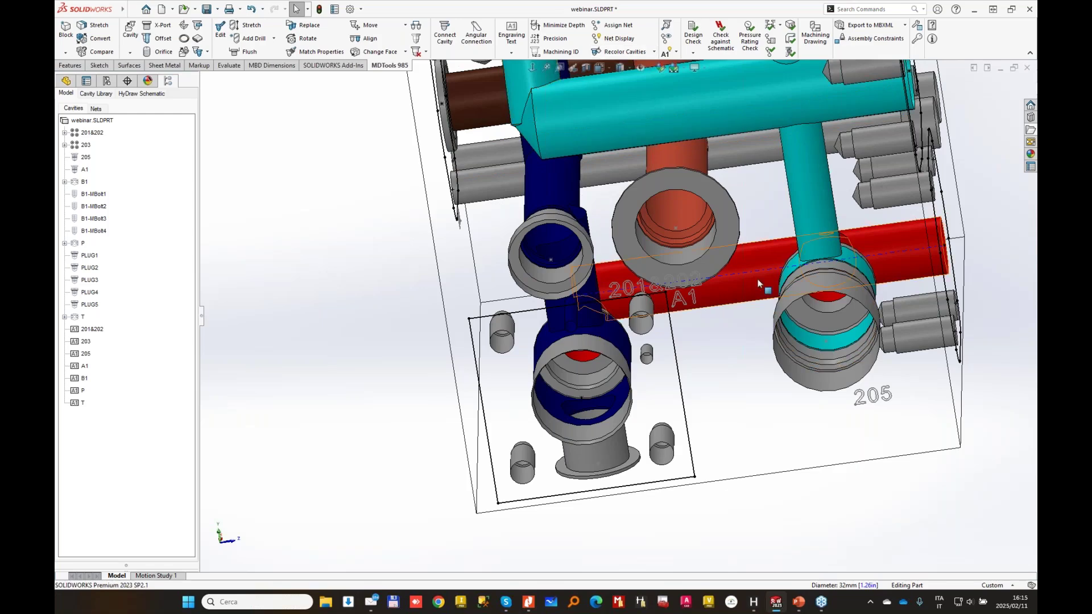
{"action": "scroll", "coordinate": [748, 292], "scroll_direction": "down", "scroll_amount": 3}
{"action": "scroll", "coordinate": [748, 293], "scroll_direction": "down", "scroll_amount": 1}
{"action": "middle_click_drag", "start_coordinate": [748, 292], "coordinate": [670, 287]}
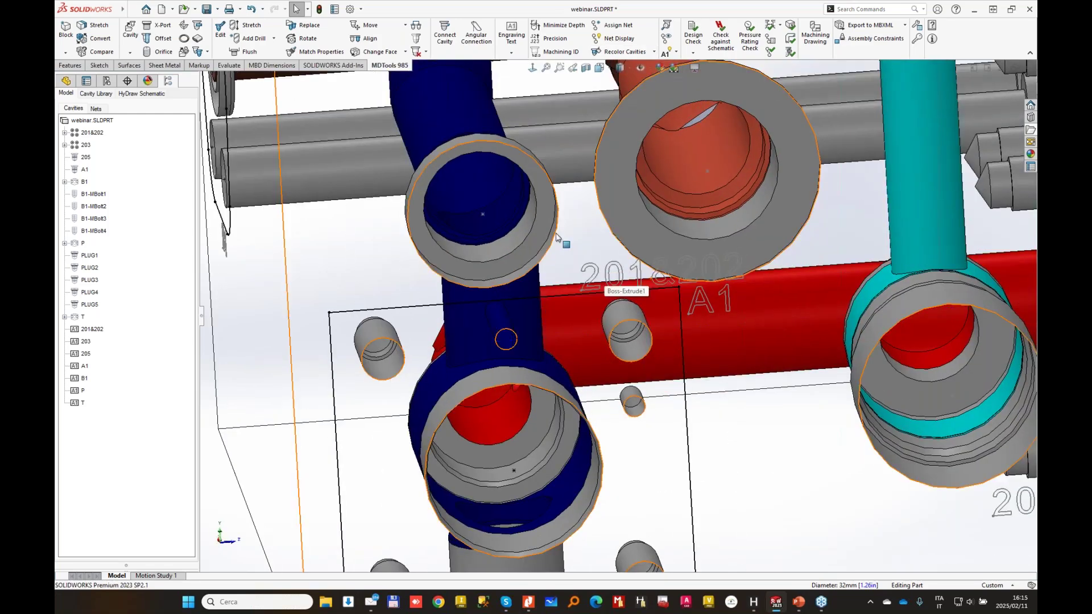
{"action": "left_click", "coordinate": [518, 28]}
{"action": "left_click", "coordinate": [94, 87]}
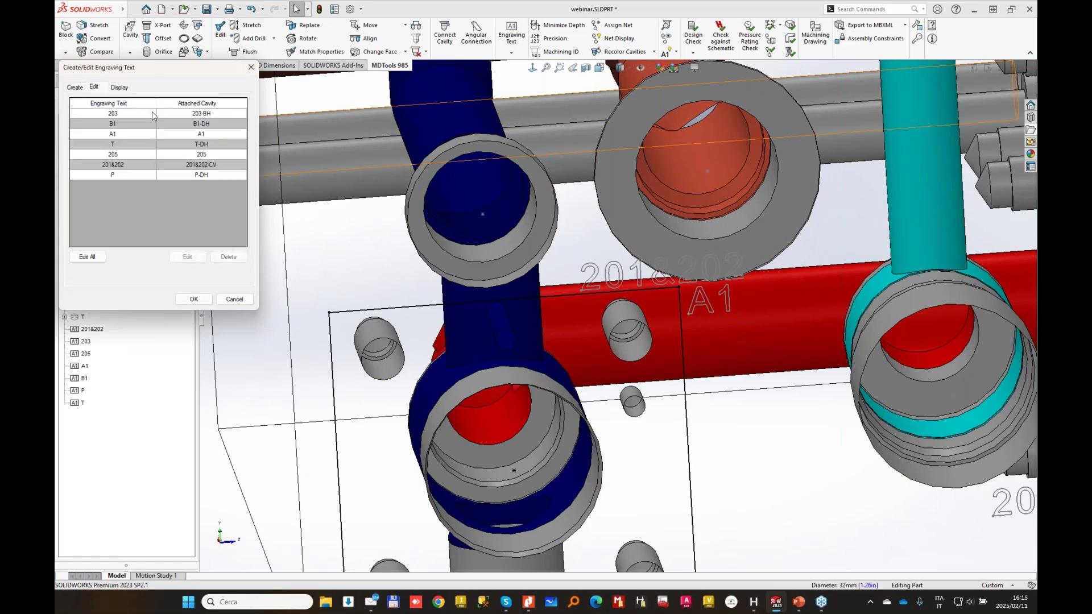
{"action": "left_click", "coordinate": [128, 166]}
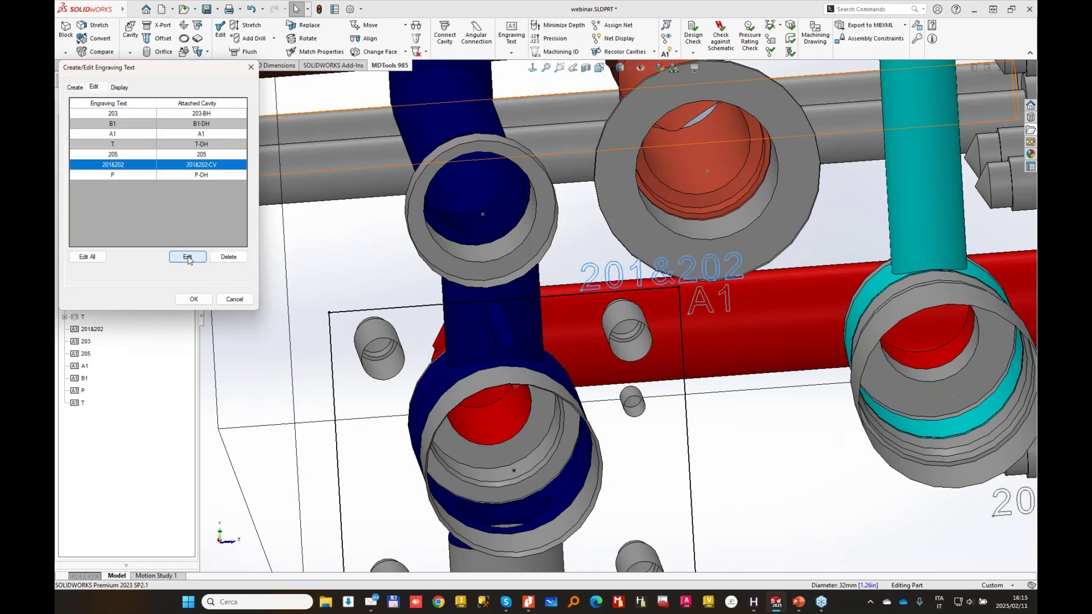
{"action": "left_click", "coordinate": [187, 258]}
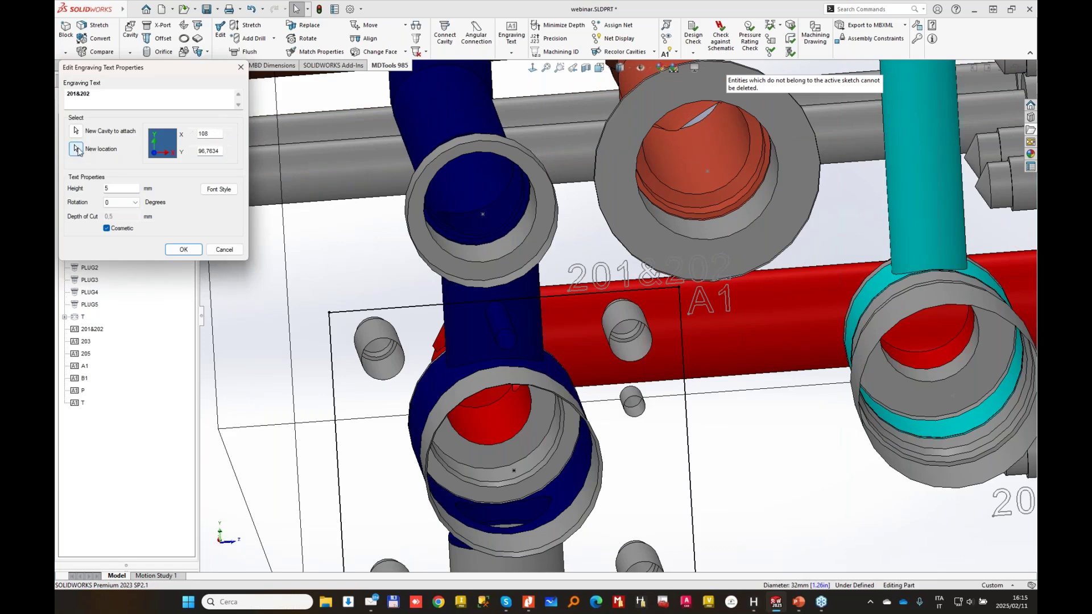
{"action": "scroll", "coordinate": [711, 429], "scroll_direction": "up", "scroll_amount": 2}
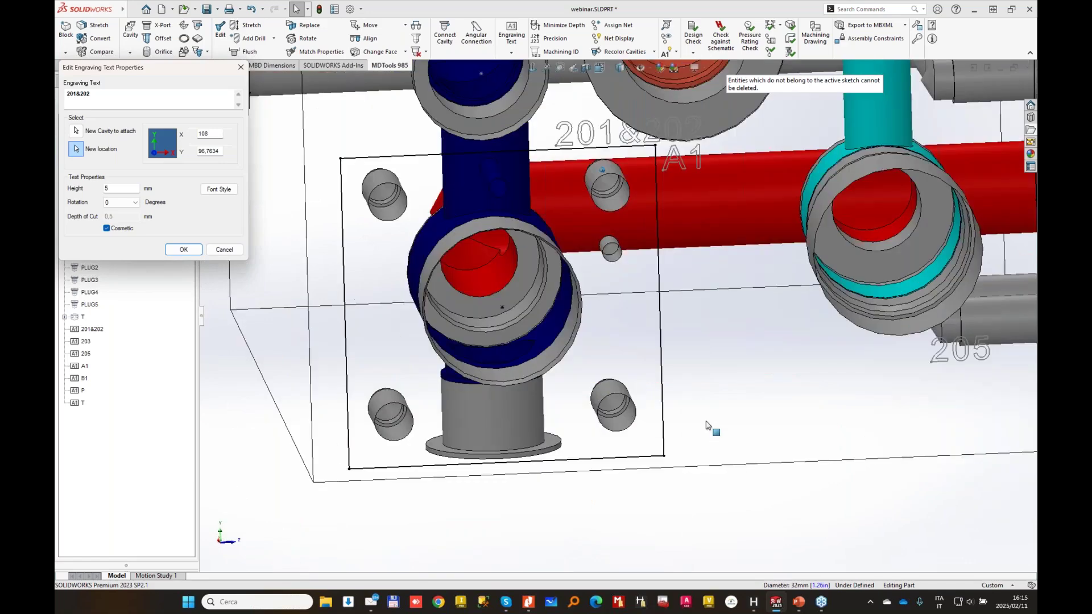
{"action": "left_click", "coordinate": [711, 428]}
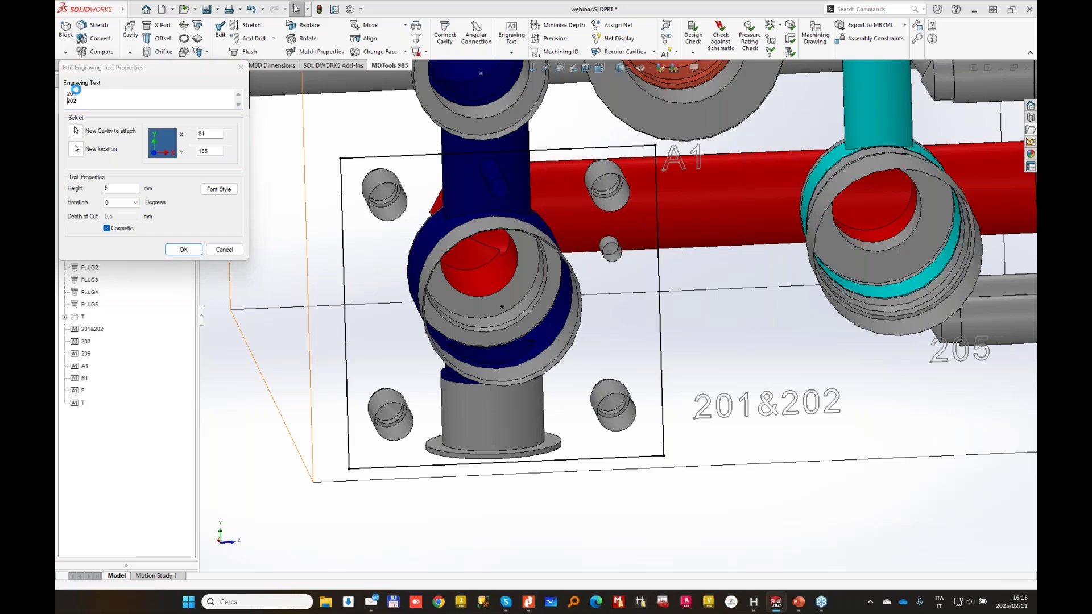
{"action": "left_click", "coordinate": [182, 250]}
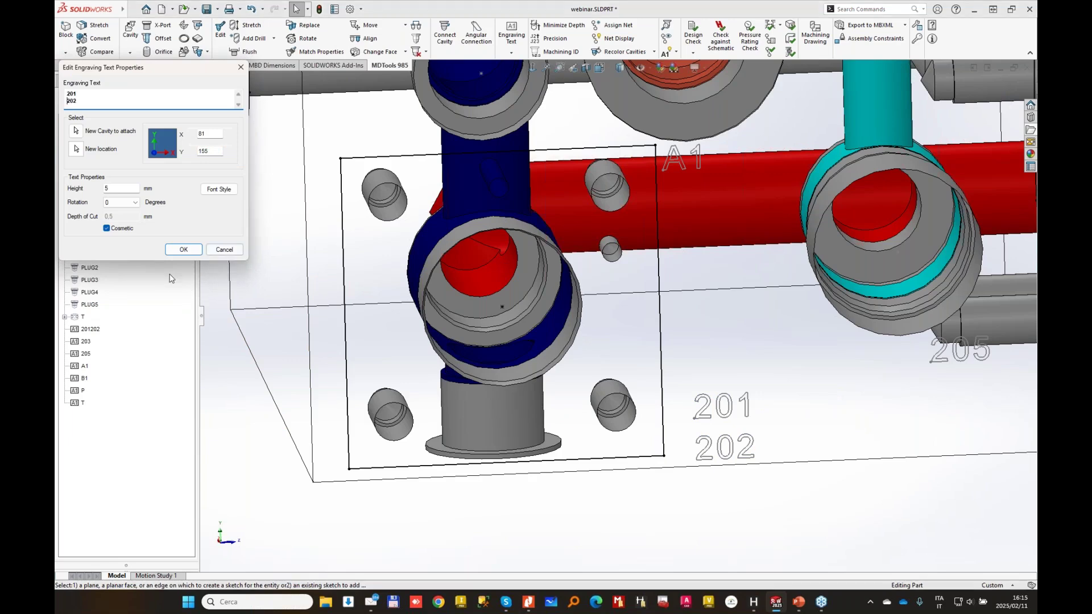
{"action": "left_click", "coordinate": [183, 249]}
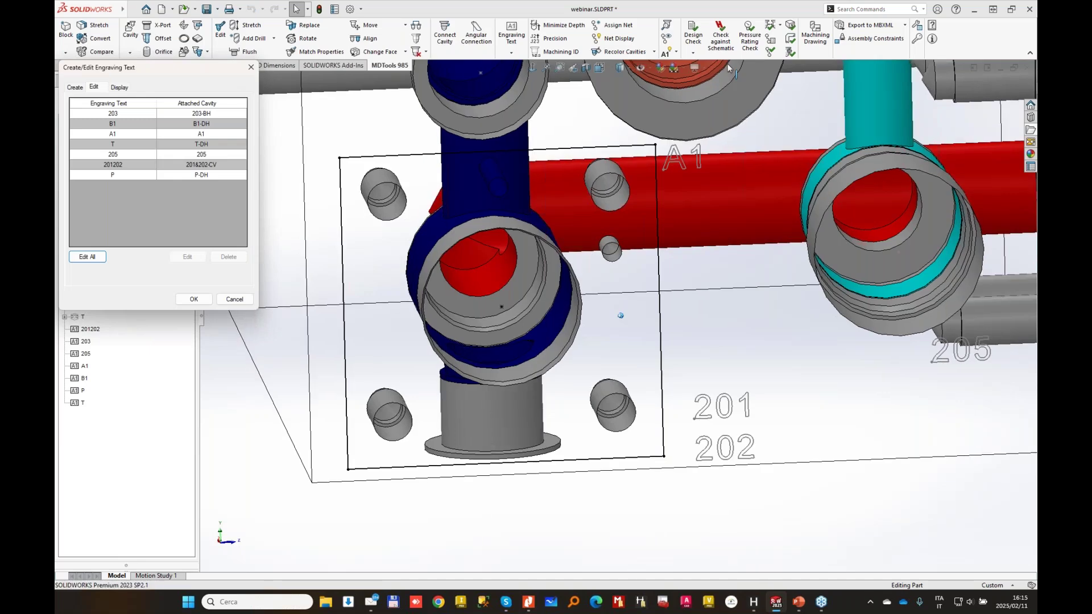
- Delete the B1 engraving text attached to the B1-DH cavity
{"action": "middle_click_drag", "start_coordinate": [619, 314], "coordinate": [682, 312]}
{"action": "middle_click_drag", "start_coordinate": [873, 456], "coordinate": [515, 215]}
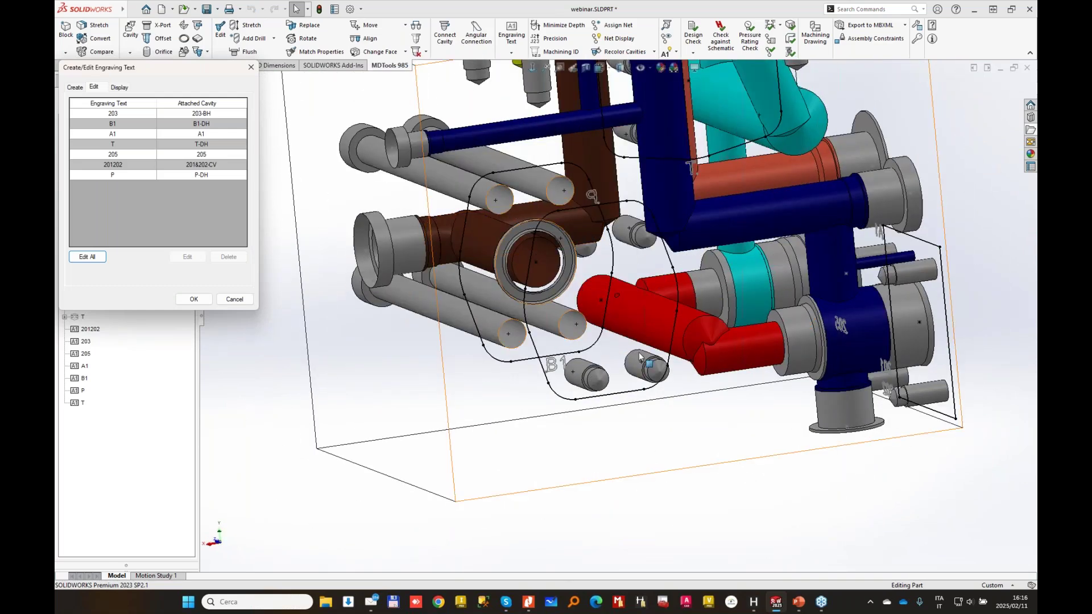
{"action": "middle_click_drag", "start_coordinate": [614, 316], "coordinate": [621, 315]}
{"action": "middle_click_drag", "start_coordinate": [816, 120], "coordinate": [809, 172]}
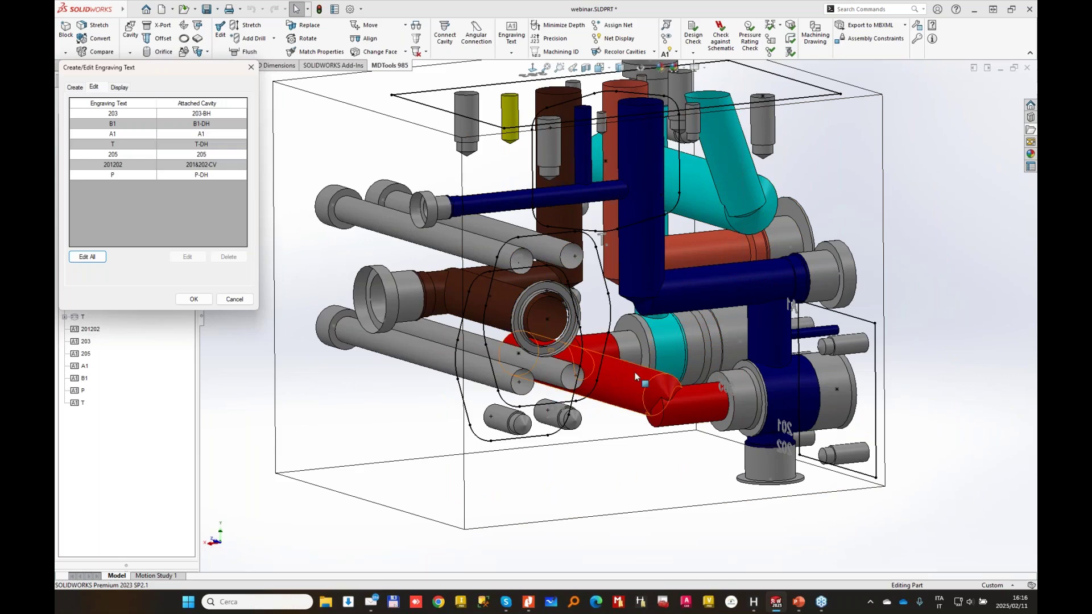
{"action": "scroll", "coordinate": [540, 428], "scroll_direction": "down", "scroll_amount": 1}
{"action": "scroll", "coordinate": [540, 427], "scroll_direction": "up", "scroll_amount": 3}
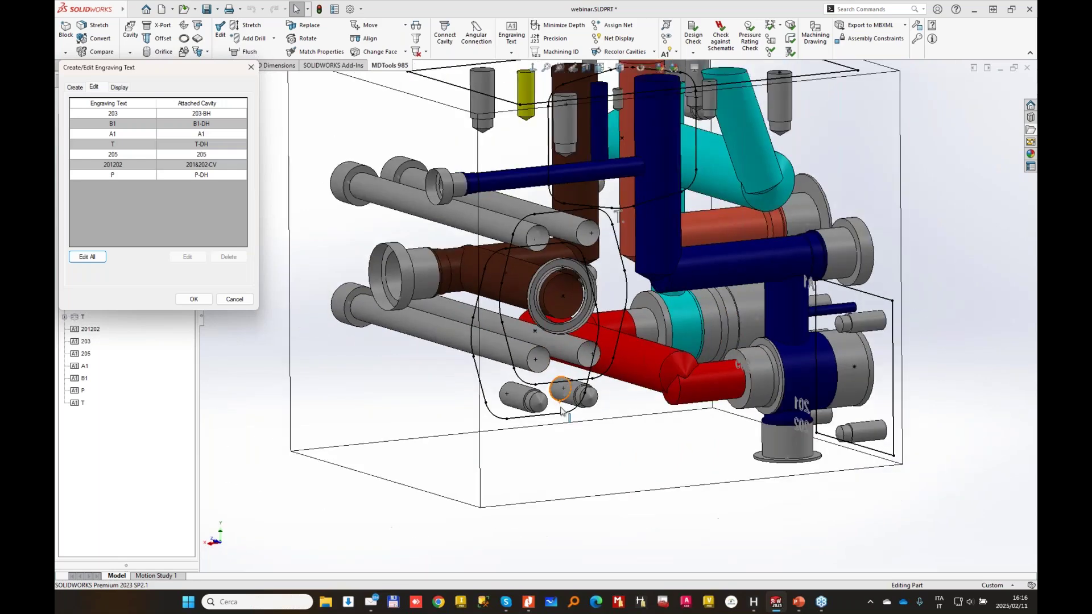
{"action": "left_click", "coordinate": [135, 121]}
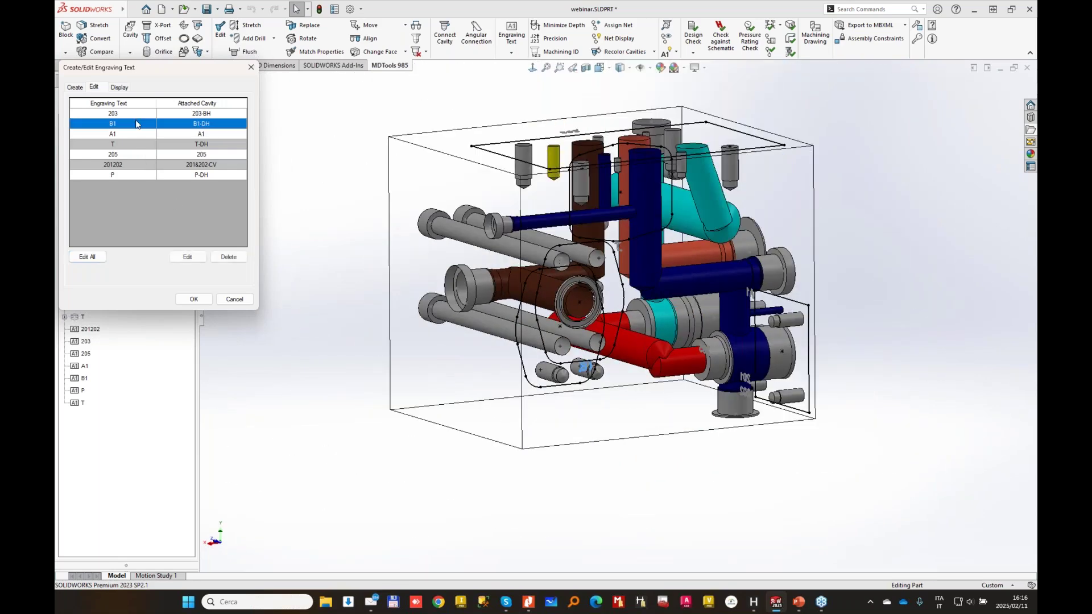
{"action": "left_click", "coordinate": [228, 257]}
{"action": "left_click", "coordinate": [200, 303]}
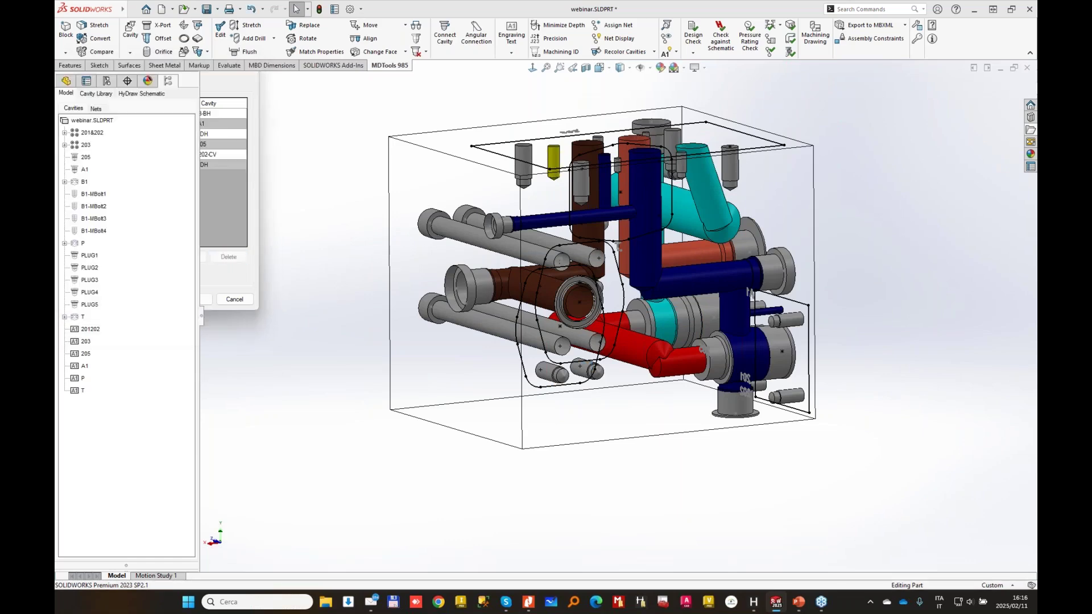
- Insert schematic port DR (G 3/8-19) on the face with ports P and T at X 132, connected to the yellow pilot cavity by a 6 mm drill
{"action": "middle_click_drag", "start_coordinate": [591, 170], "coordinate": [596, 200]}
{"action": "scroll", "coordinate": [640, 237], "scroll_direction": "down", "scroll_amount": 2}
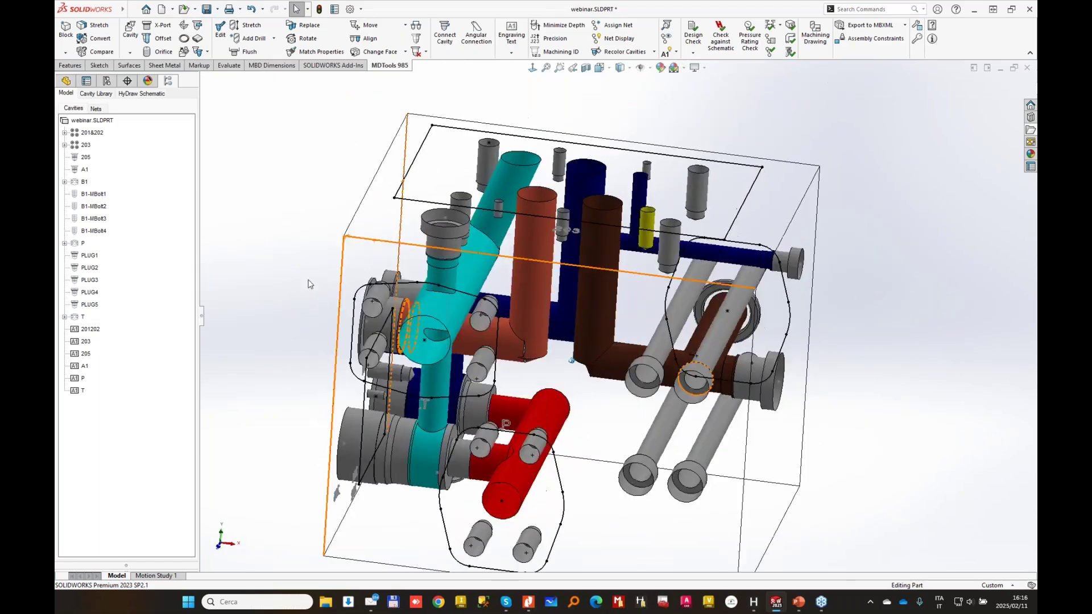
{"action": "left_click", "coordinate": [143, 93]}
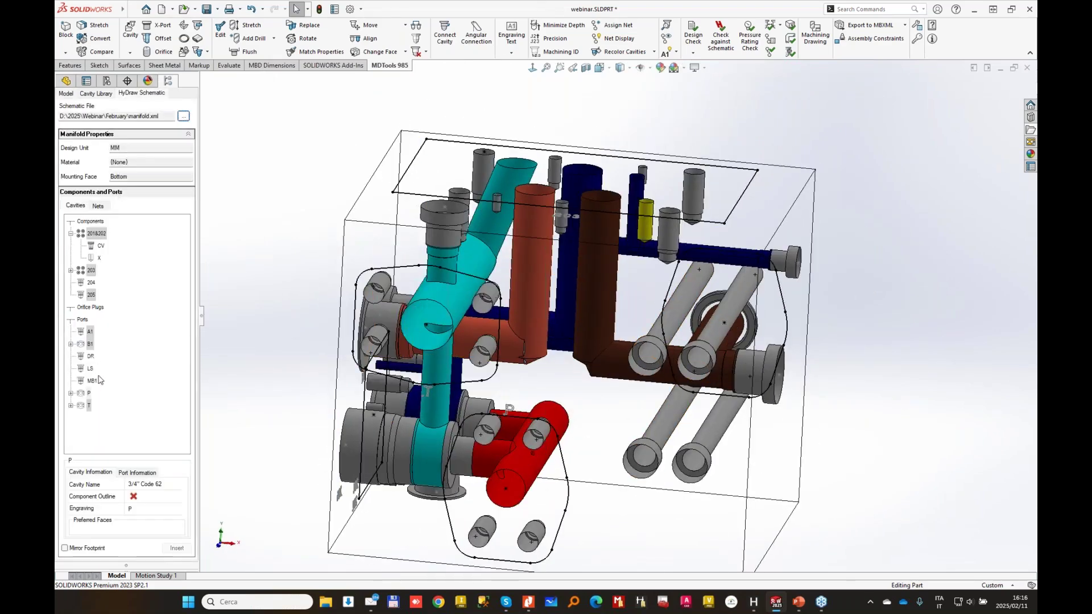
{"action": "left_click", "coordinate": [91, 356]}
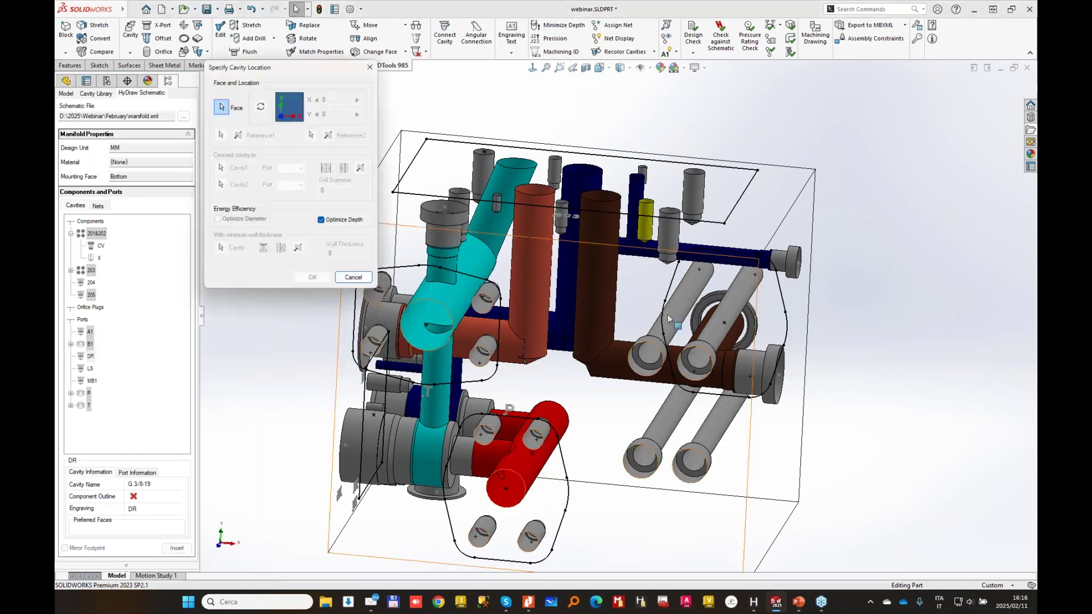
{"action": "left_click", "coordinate": [619, 305]}
{"action": "left_click", "coordinate": [645, 227]}
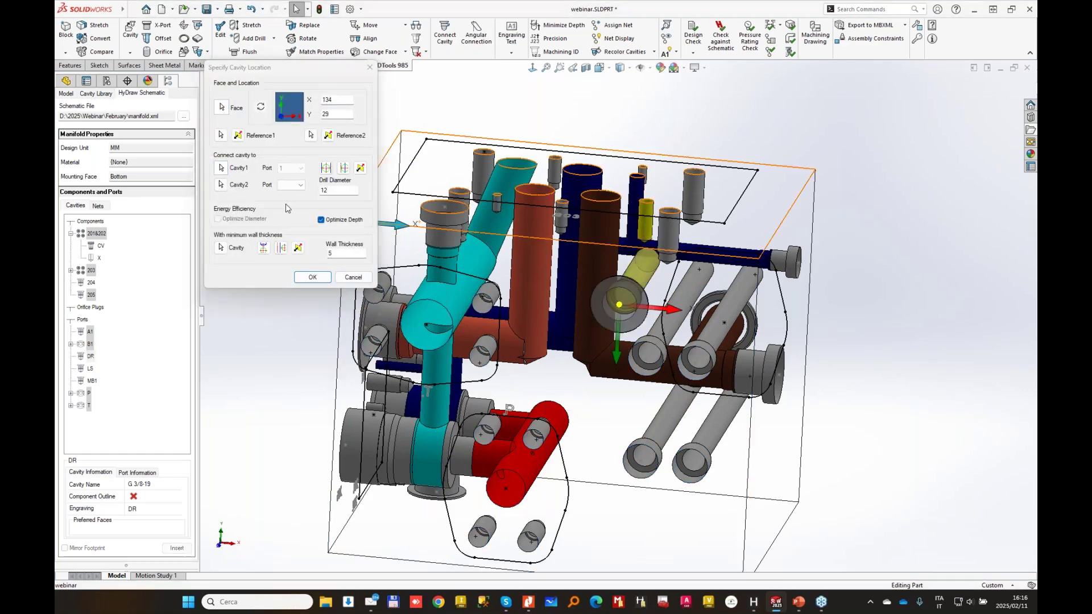
{"action": "type", "text": "6"}
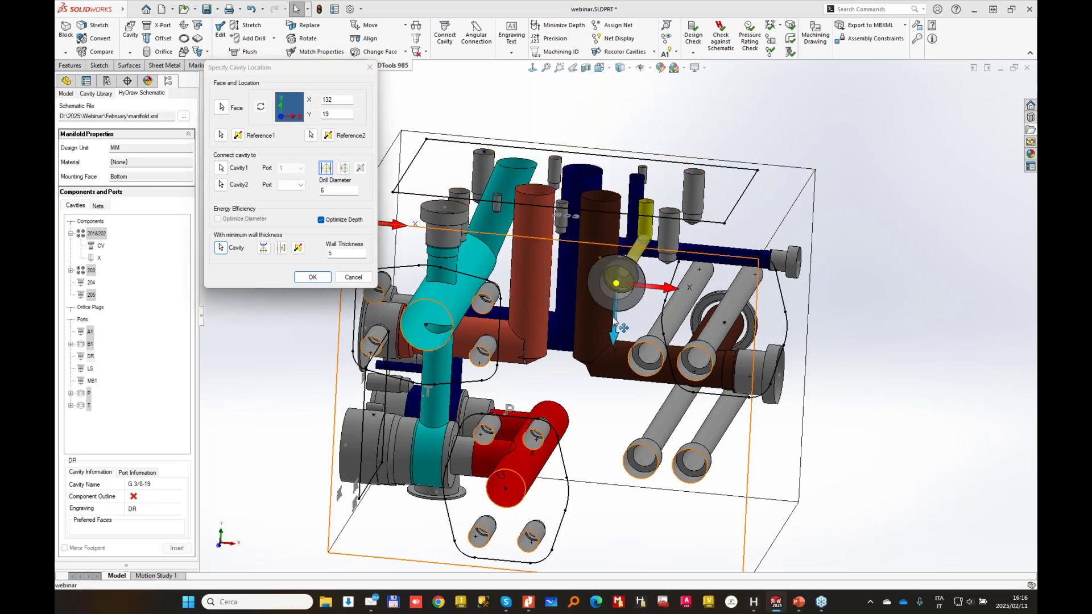
{"action": "left_click_drag", "start_coordinate": [616, 316], "coordinate": [615, 329]}
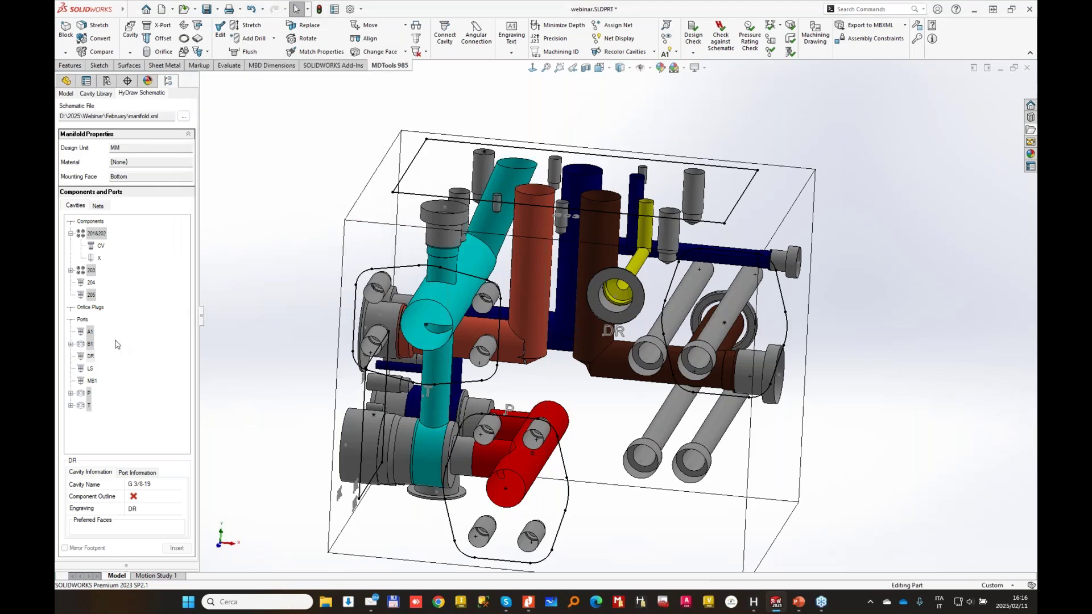
{"action": "mouse_move", "coordinate": [598, 271]}
{"action": "middle_mouse_down"}
{"action": "mouse_move", "coordinate": [593, 294]}
{"action": "mouse_move", "coordinate": [589, 272]}
{"action": "middle_mouse_up"}
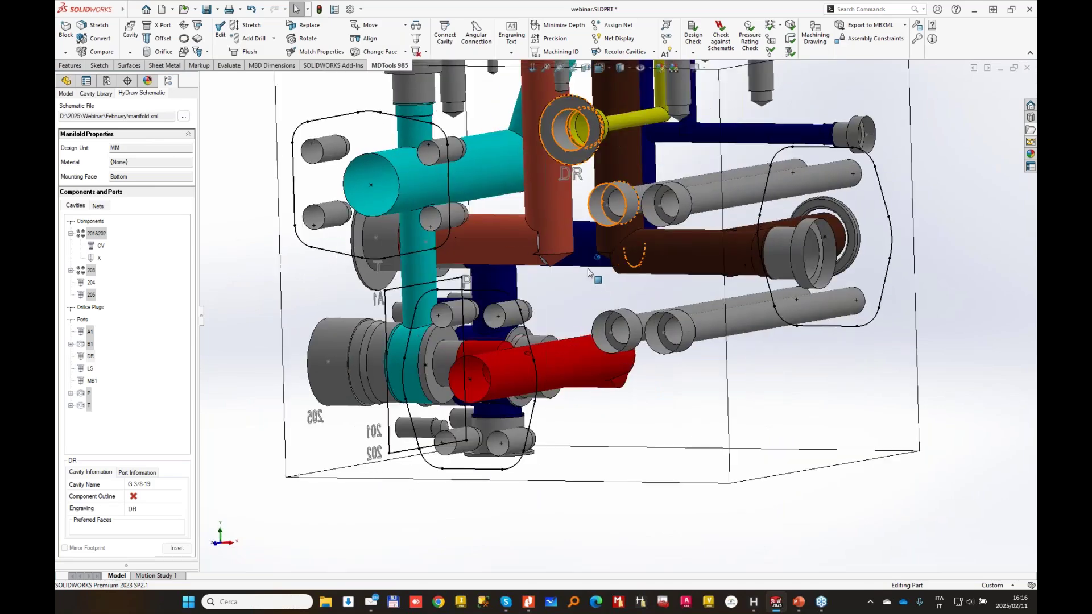
- Insert schematic cavity 204 (T-11A) on the side face beside the large brown drill's plug, at X 35
{"action": "left_click", "coordinate": [176, 548]}
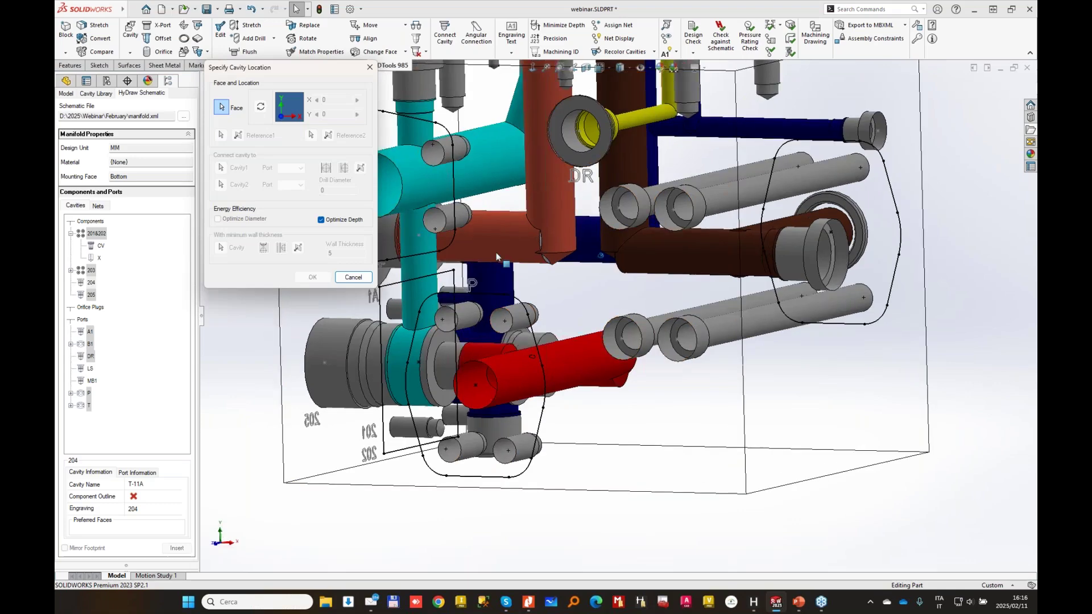
{"action": "middle_click_drag", "start_coordinate": [560, 253], "coordinate": [620, 304]}
{"action": "left_click", "coordinate": [621, 304]}
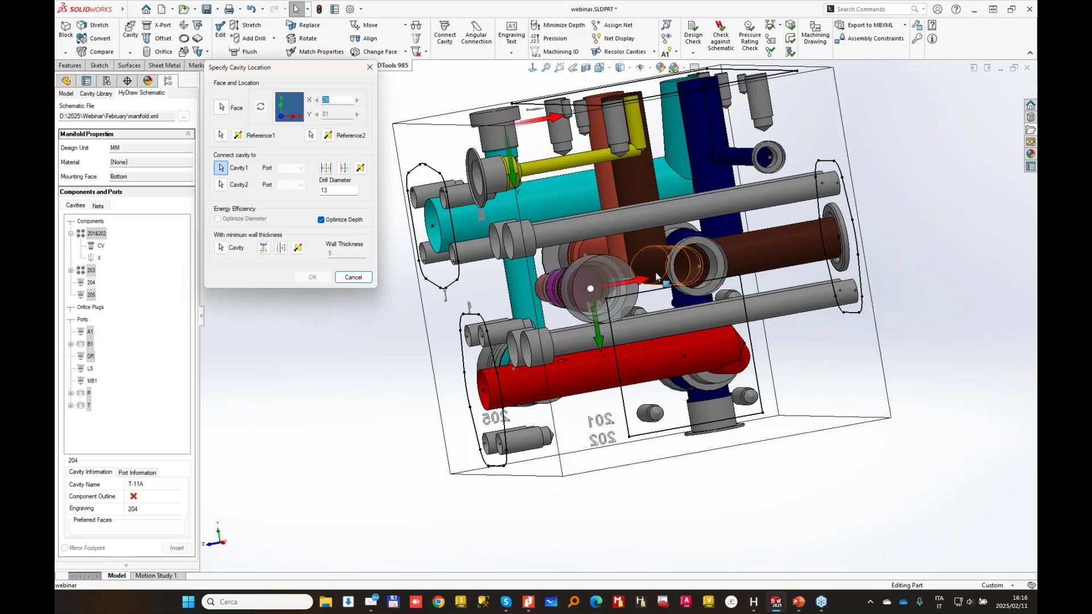
{"action": "type", "text": "35"}
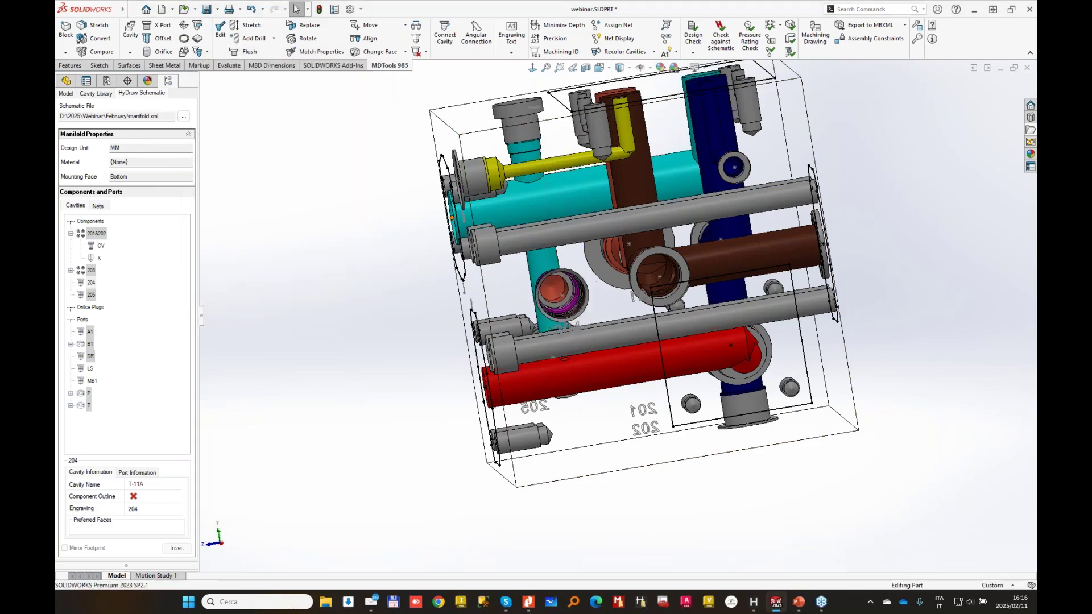
- Insert a construction port at X 78, Y 81 with an 8 mm drill, connecting cavity 204's nose drill to the A1 net drilling
{"action": "middle_click_drag", "start_coordinate": [604, 257], "coordinate": [670, 267]}
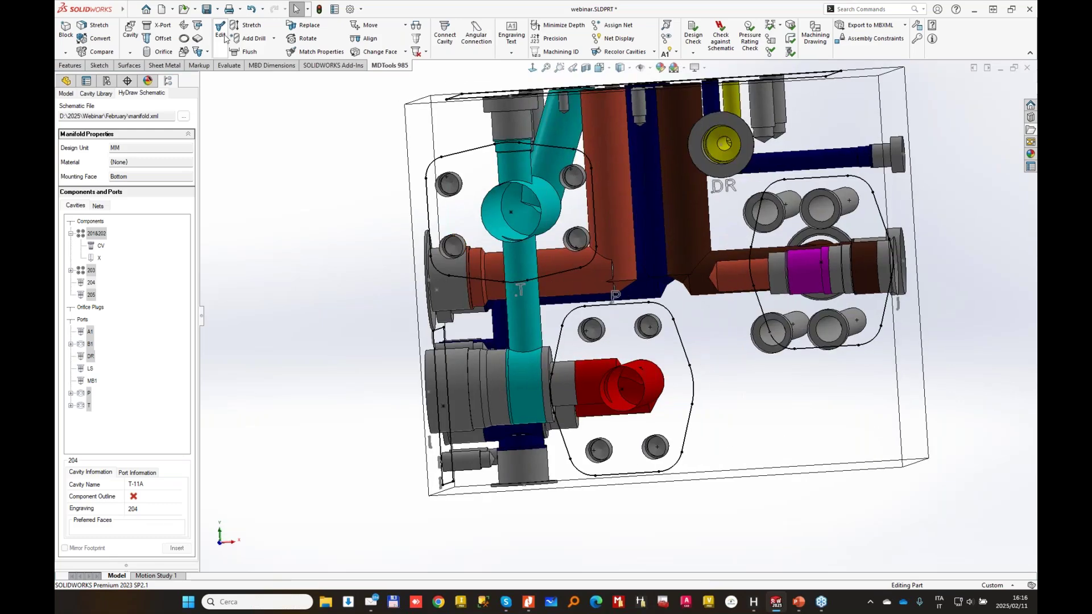
{"action": "left_click", "coordinate": [163, 25]}
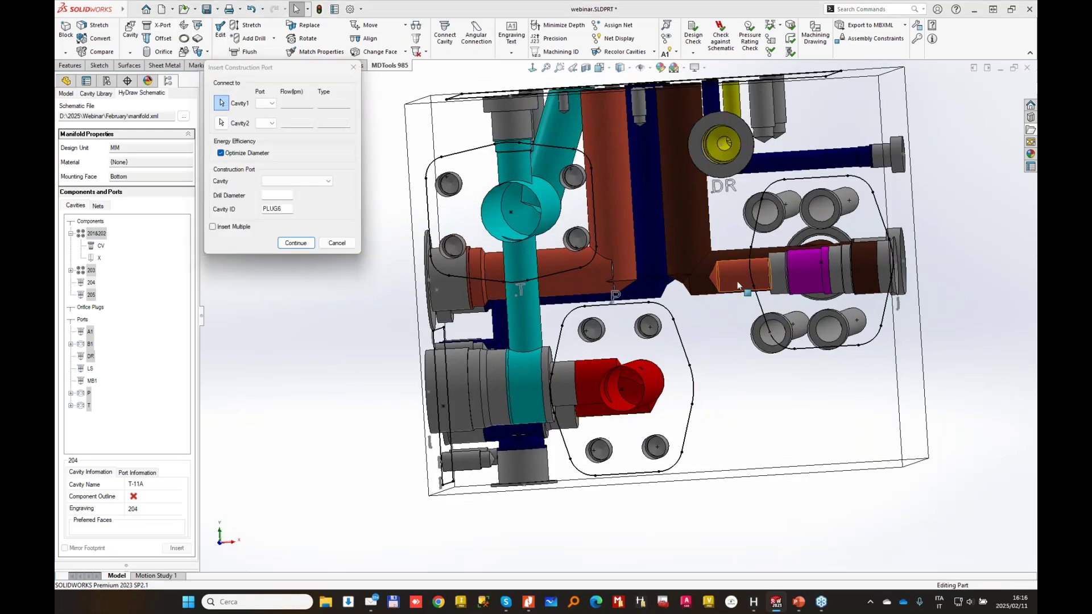
{"action": "left_click", "coordinate": [597, 267]}
{"action": "left_click", "coordinate": [540, 319]}
{"action": "left_click", "coordinate": [307, 181]}
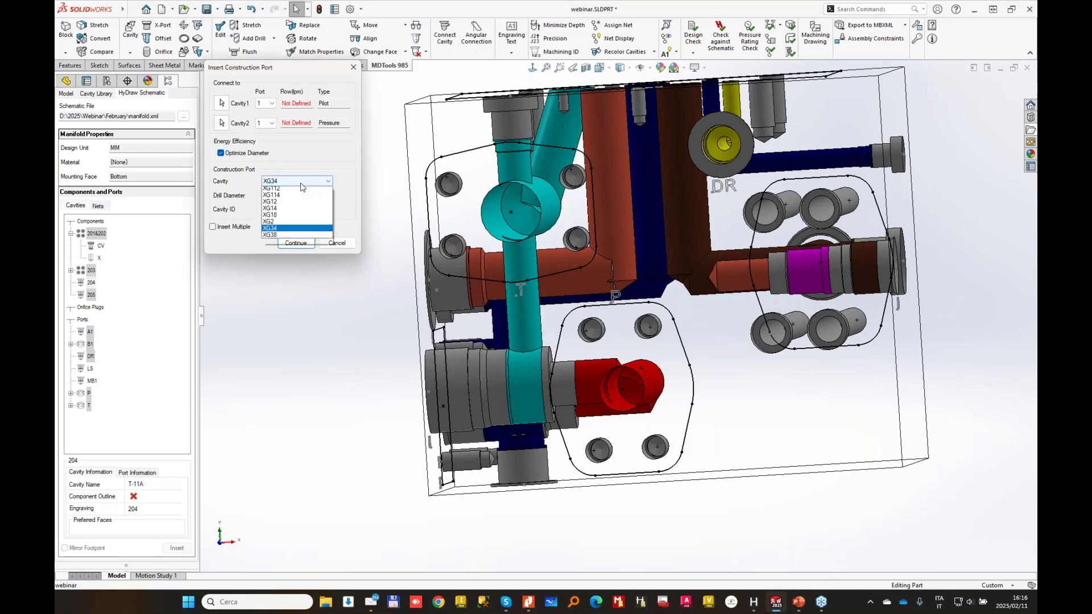
{"action": "left_click", "coordinate": [280, 223]}
{"action": "left_click", "coordinate": [294, 243]}
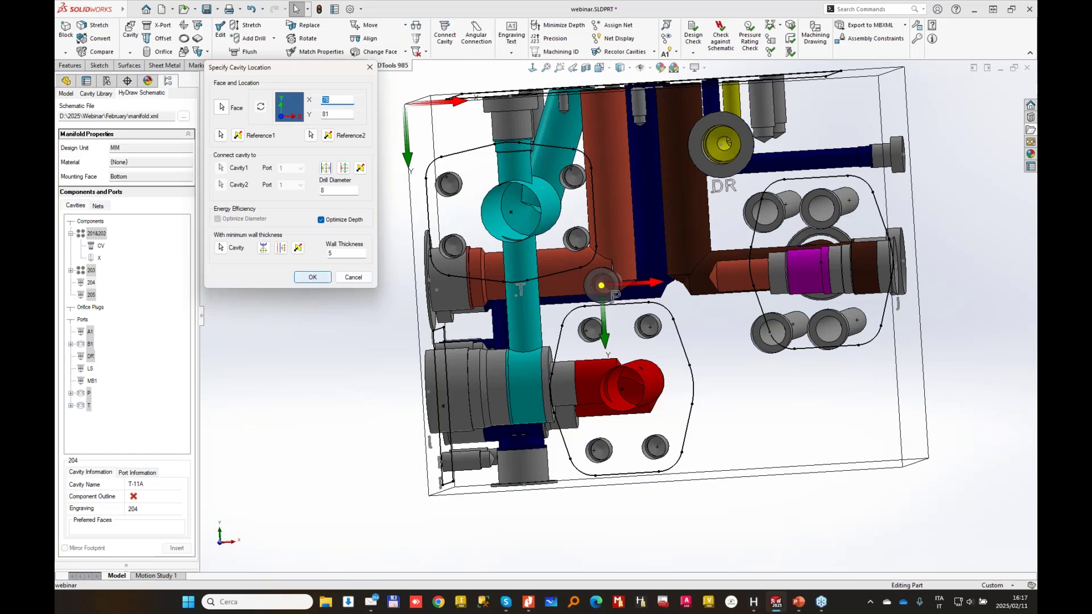
{"action": "key", "text": "Return"}
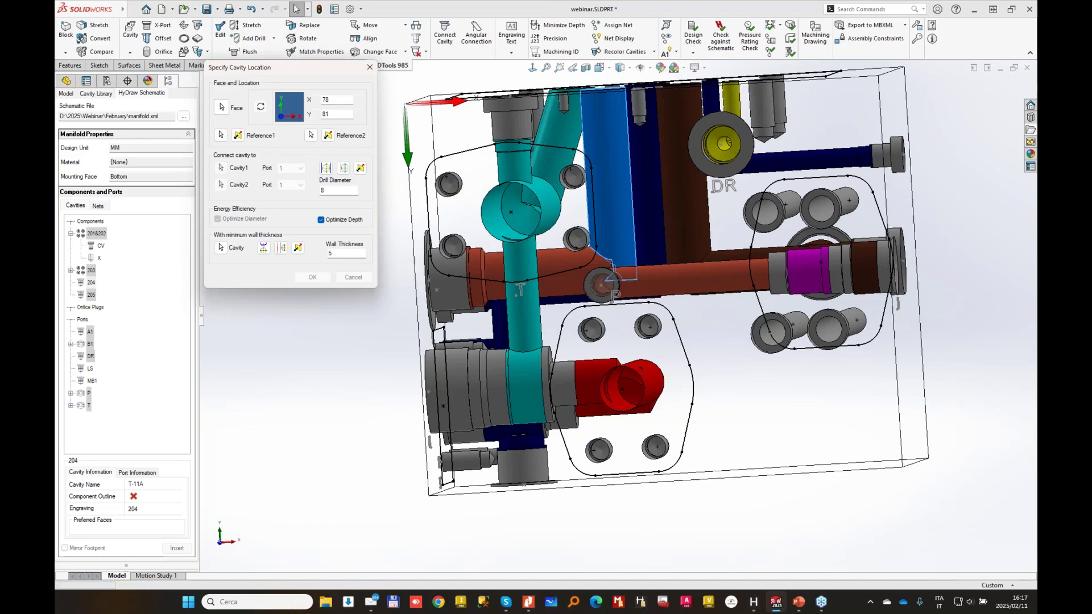
- Set the LS step depth of cavity 204 to 30 mm
{"action": "middle_click_drag", "start_coordinate": [880, 250], "coordinate": [903, 266]}
{"action": "scroll", "coordinate": [904, 265], "scroll_direction": "up", "scroll_amount": 4}
{"action": "middle_click_drag", "start_coordinate": [766, 179], "coordinate": [776, 198]}
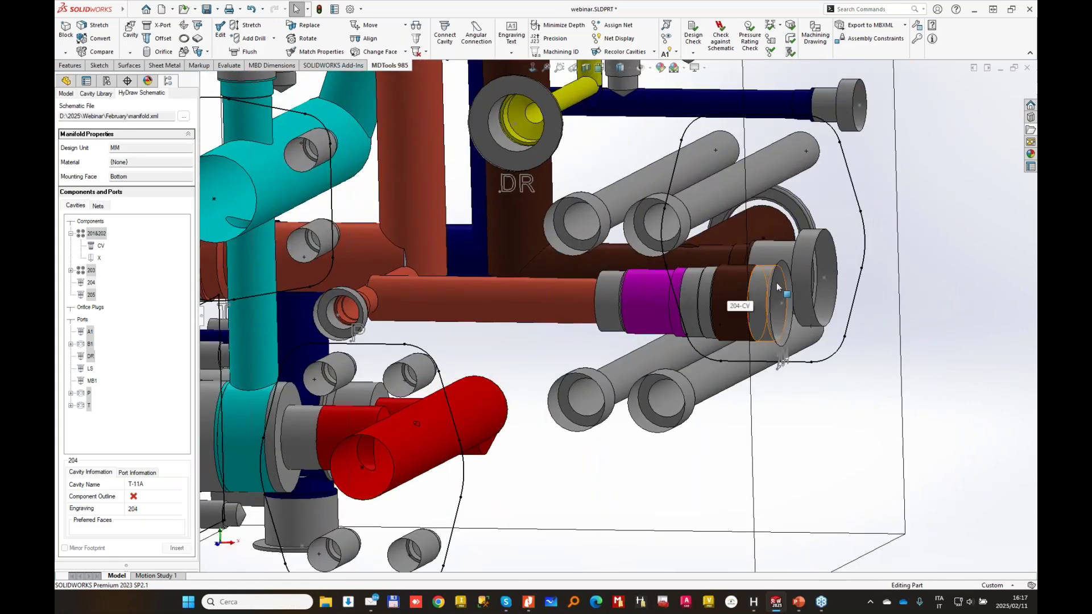
{"action": "left_click", "coordinate": [777, 287]}
{"action": "left_click", "coordinate": [801, 250]}
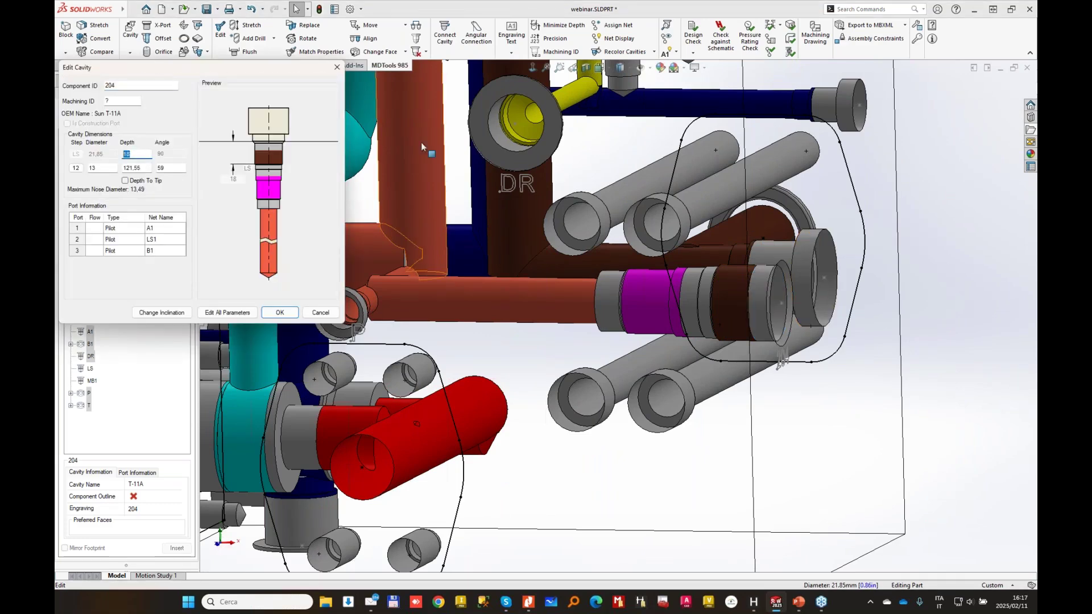
{"action": "type", "text": "30"}
{"action": "key", "text": "Tab"}
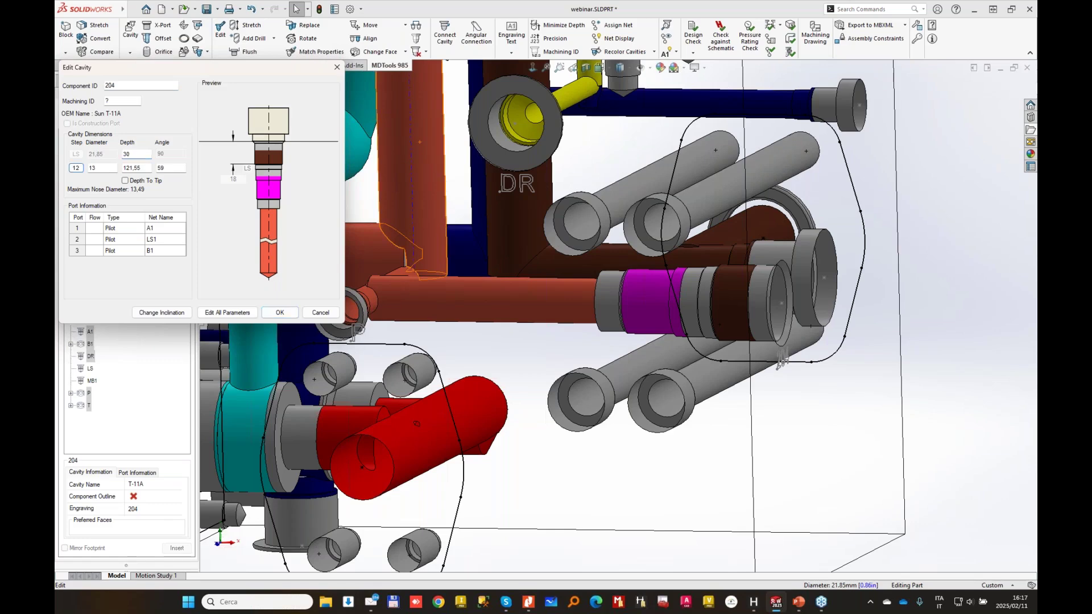
{"action": "left_click", "coordinate": [280, 313]}
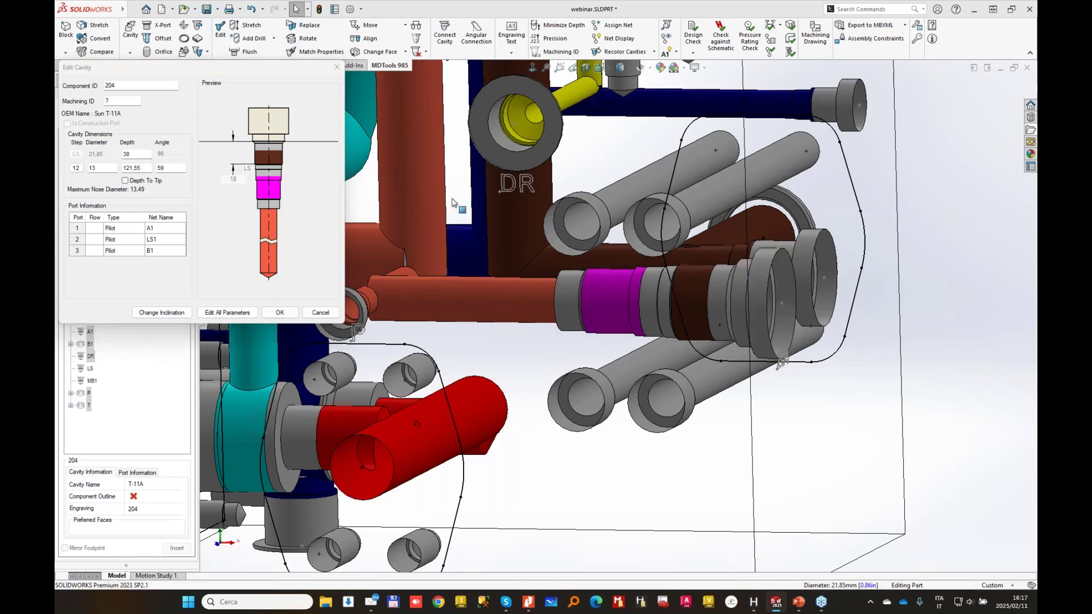
- Insert an XG18 construction port with an 8 mm drill at X 176, Y 81, connecting port 3 of cavity 204 to the B1 drilling
{"action": "left_click", "coordinate": [149, 26]}
{"action": "left_click", "coordinate": [674, 302]}
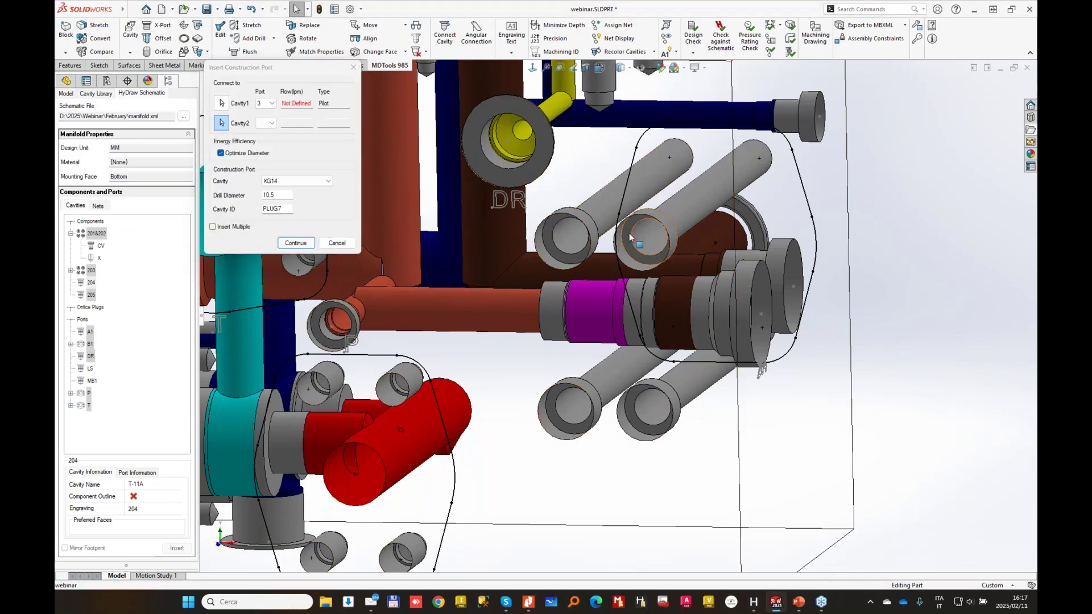
{"action": "left_click", "coordinate": [695, 262]}
{"action": "left_click", "coordinate": [580, 319]}
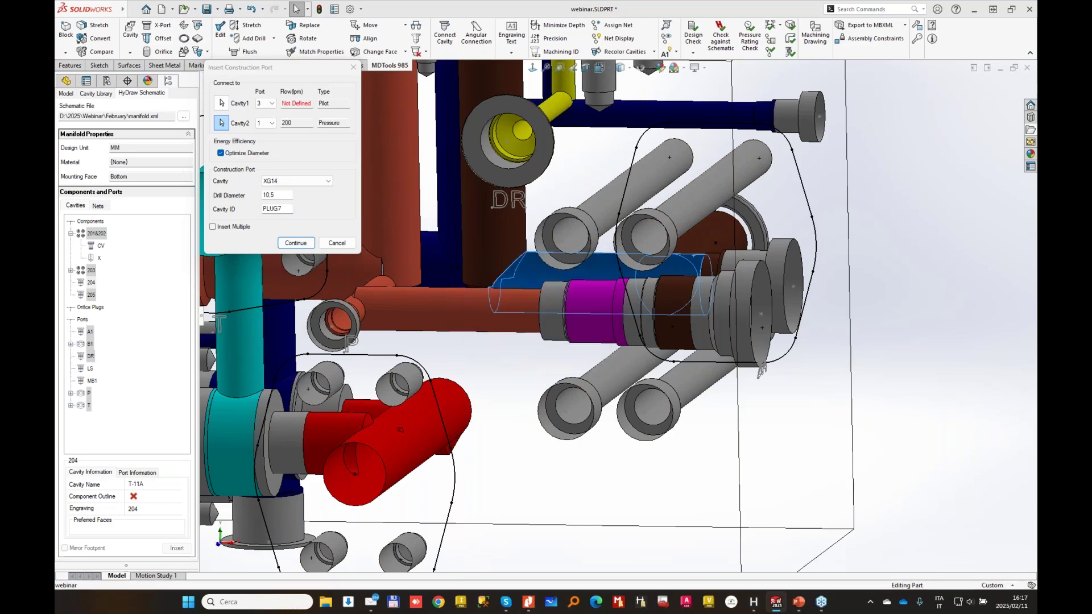
{"action": "left_click", "coordinate": [297, 181]}
{"action": "left_click", "coordinate": [279, 225]}
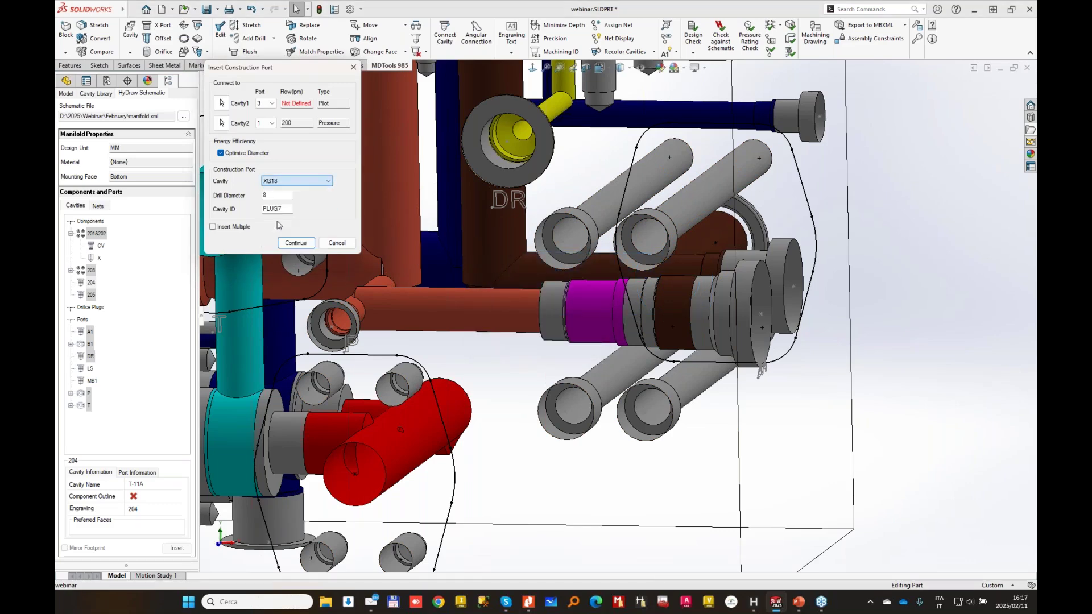
{"action": "left_click", "coordinate": [296, 243]}
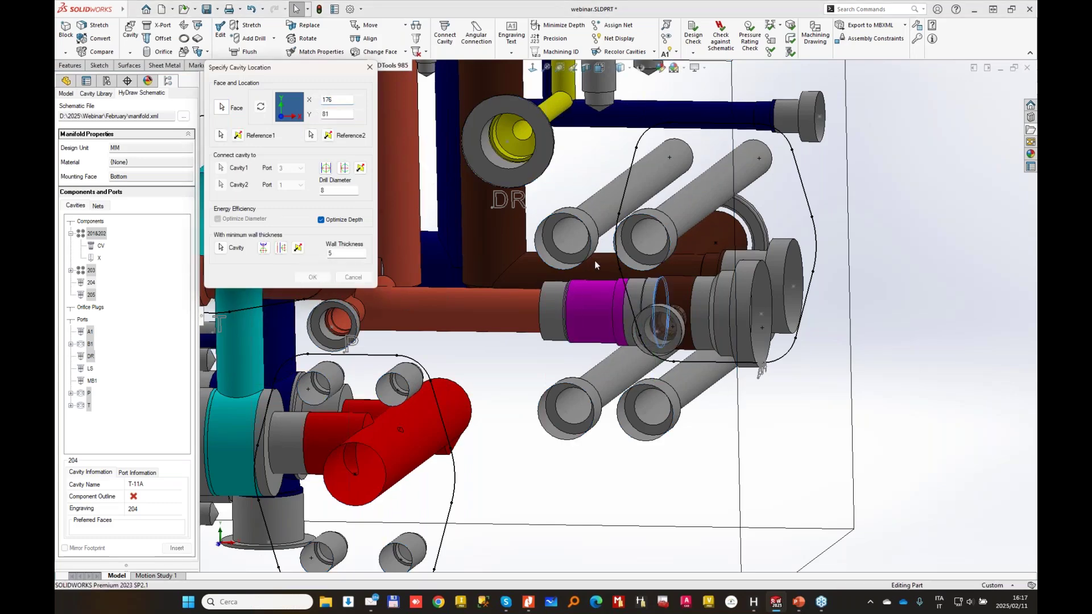
{"action": "left_click", "coordinate": [620, 309]}
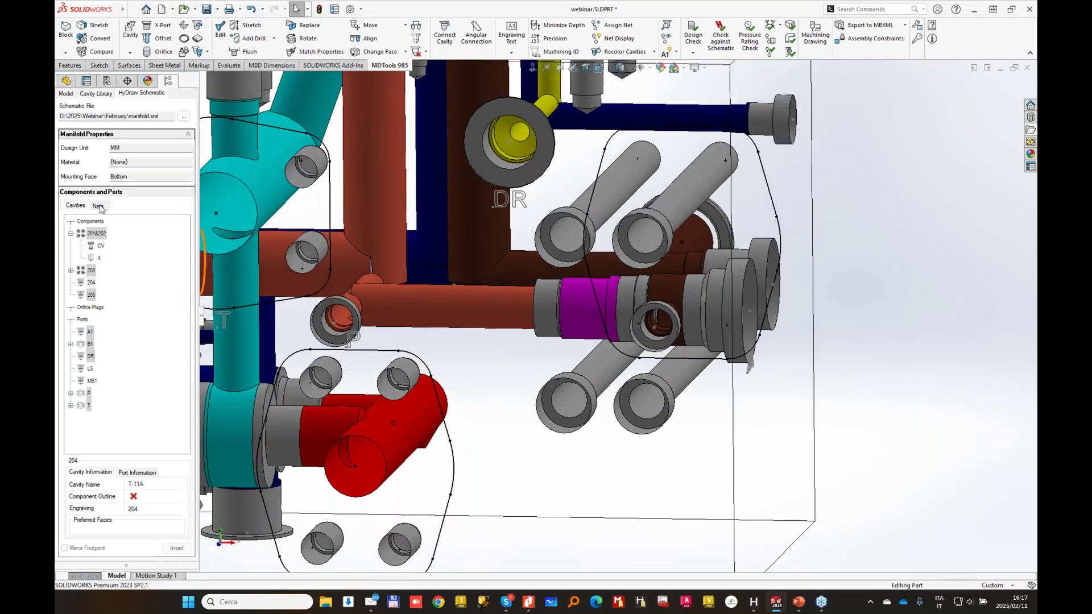
- Insert port LS from net LS1 at X 152, Y 81 with an 8 mm drill, connected to port 2 of cavity 204
{"action": "left_click", "coordinate": [99, 206]}
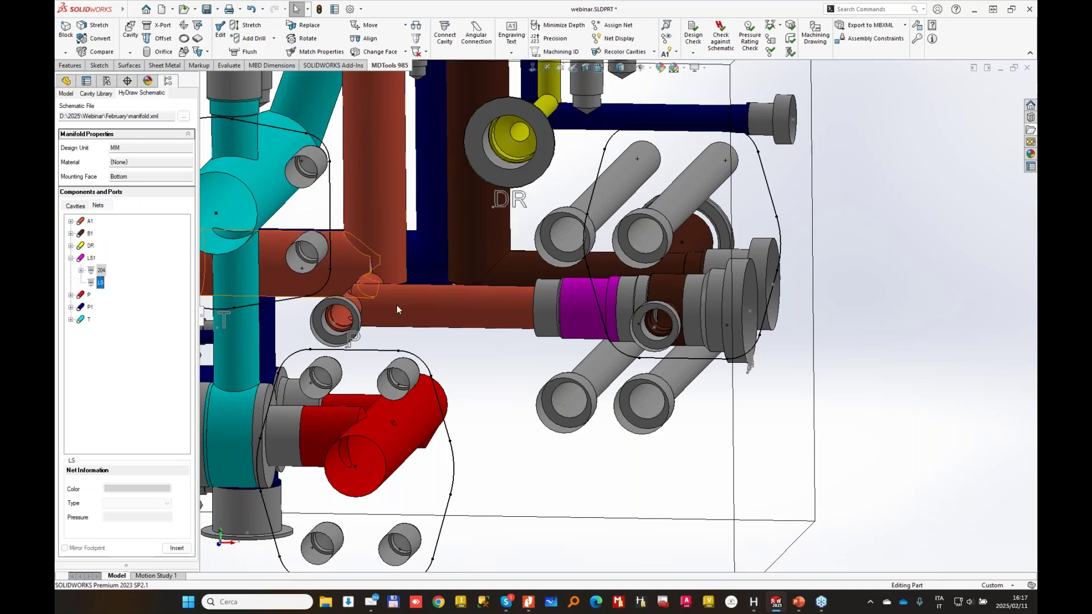
{"action": "left_click", "coordinate": [564, 331]}
{"action": "left_click", "coordinate": [584, 310]}
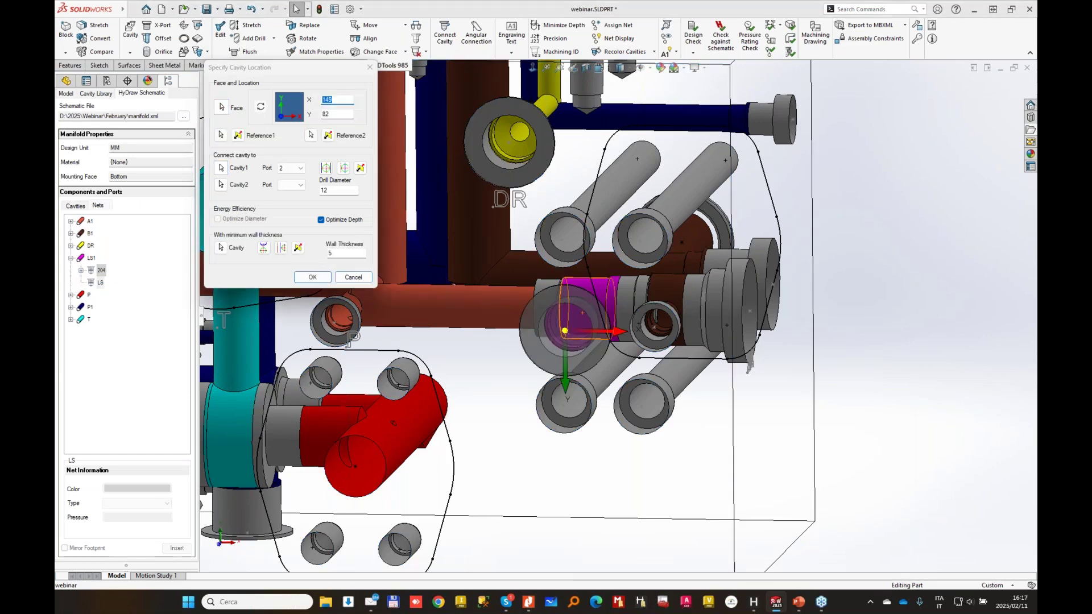
{"action": "type", "text": "8"}
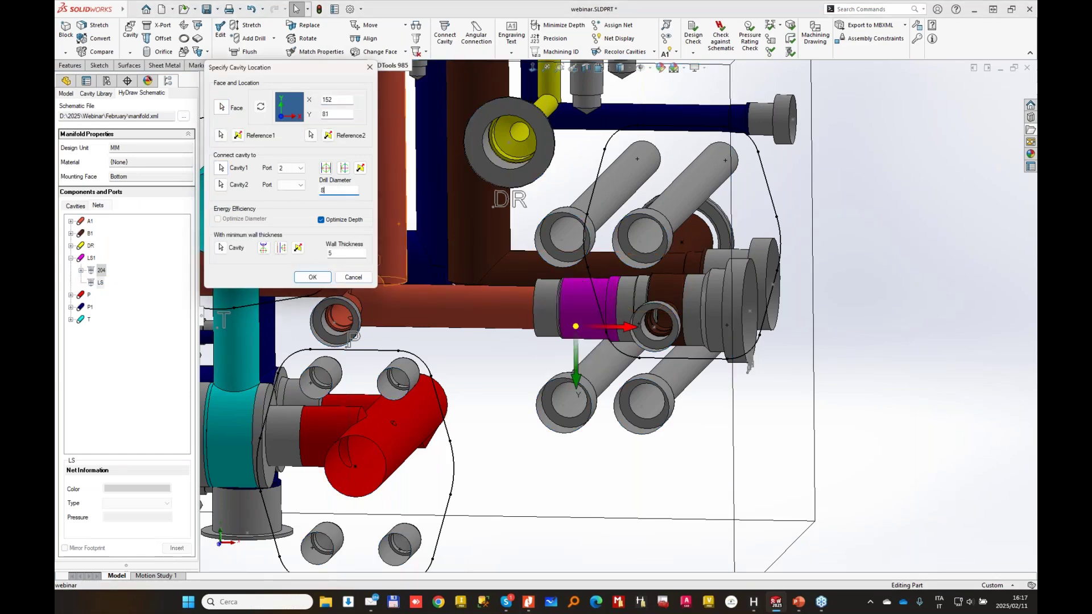
{"action": "key", "text": "Tab"}
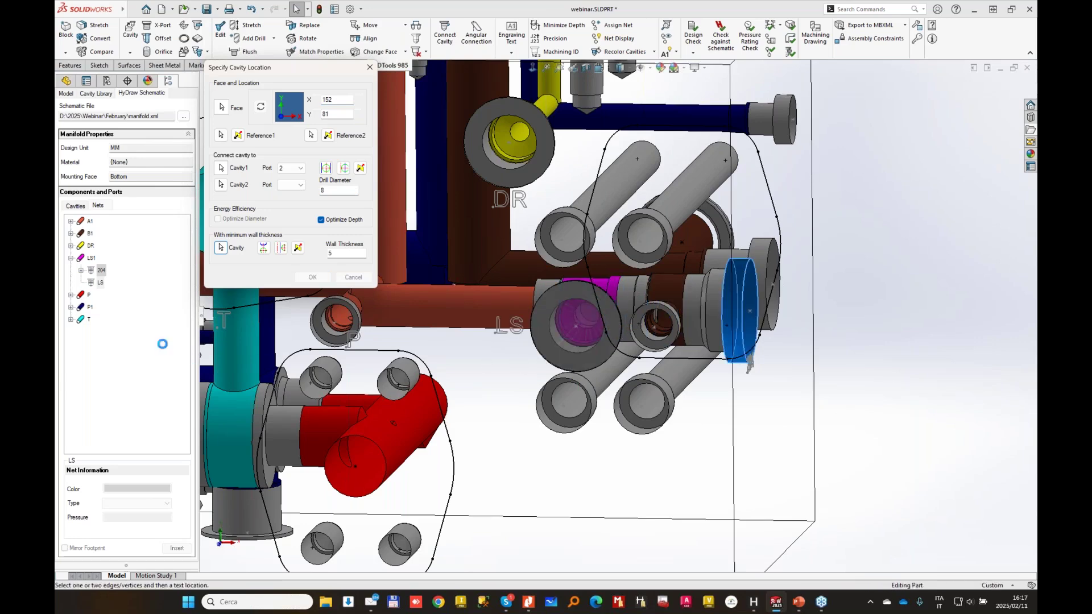
- Check the manifold against the schematic and select the MB1 entry under missing components and ports
{"action": "left_click", "coordinate": [717, 39]}
{"action": "left_click", "coordinate": [210, 317]}
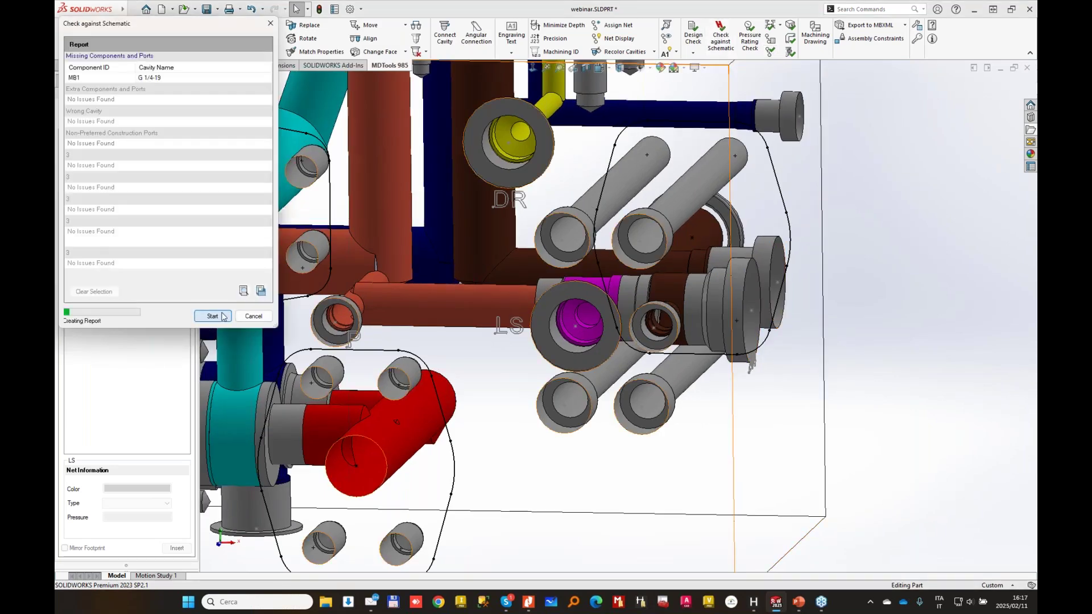
{"action": "left_click", "coordinate": [71, 79]}
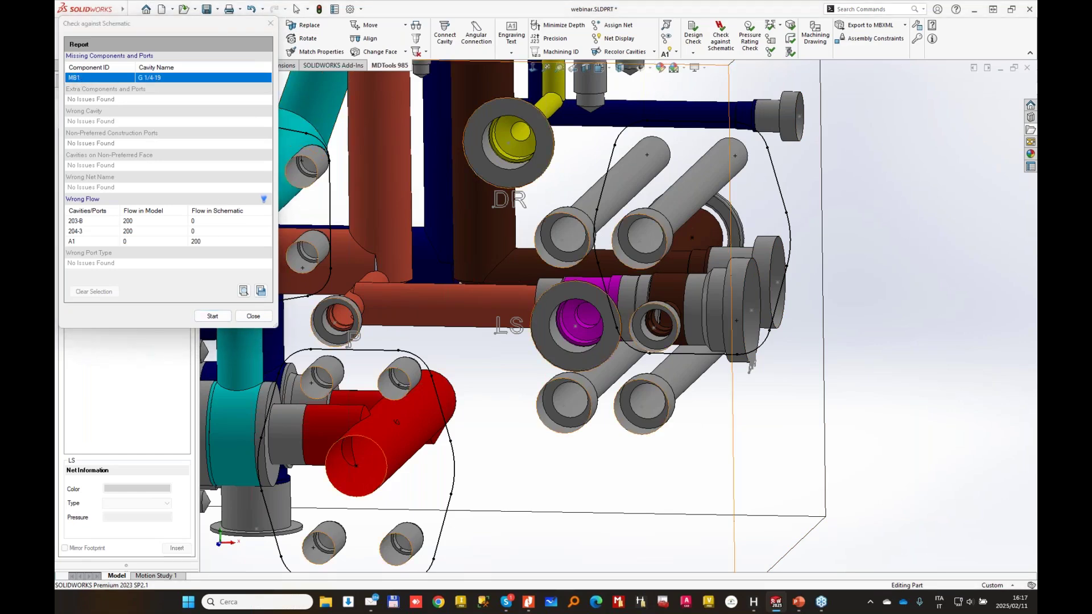
{"action": "left_click", "coordinate": [263, 318]}
- Insert port MB1 from net B1 at X 125, Y 79 on cavity 204's face, connected to the brown B1 drilling
{"action": "scroll", "coordinate": [916, 352], "scroll_direction": "up", "scroll_amount": 2}
{"action": "middle_click_drag", "start_coordinate": [904, 341], "coordinate": [666, 258]}
{"action": "left_click", "coordinate": [70, 234]}
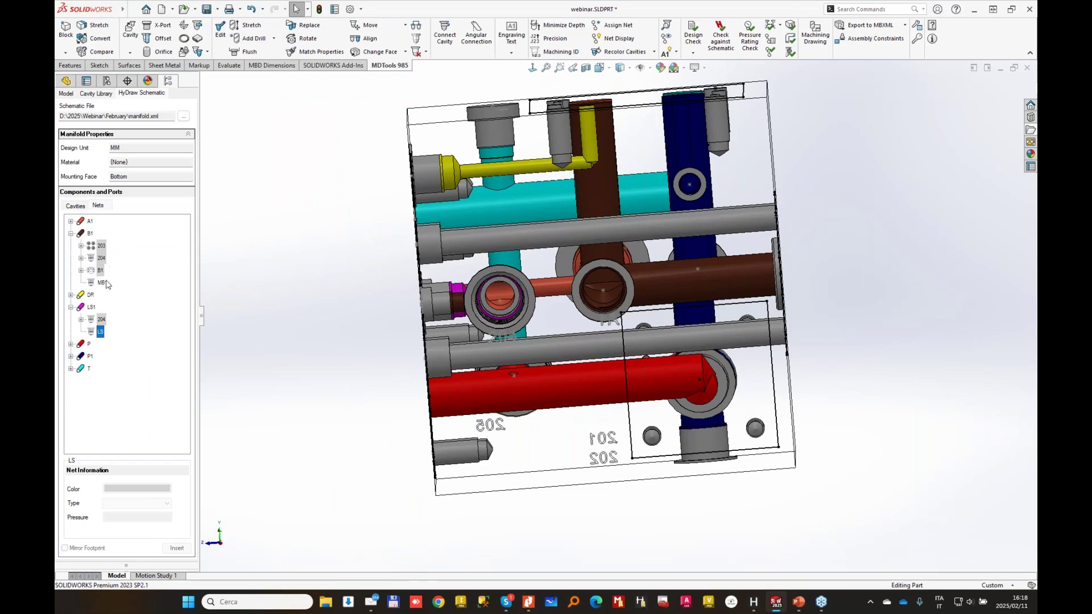
{"action": "double_click", "coordinate": [103, 283]}
{"action": "left_click", "coordinate": [705, 279]}
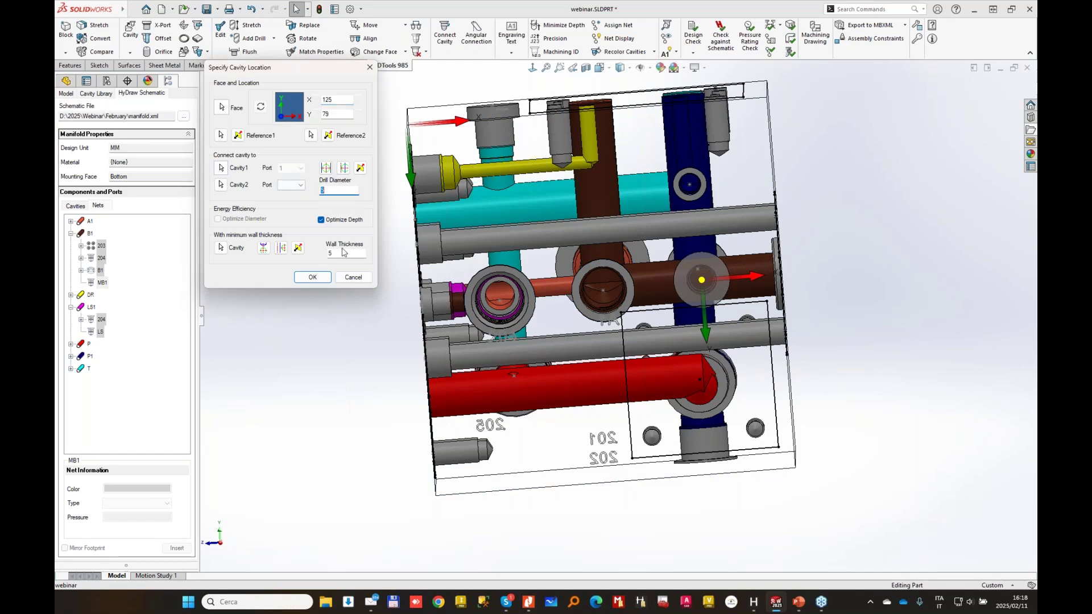
{"action": "left_click", "coordinate": [316, 278]}
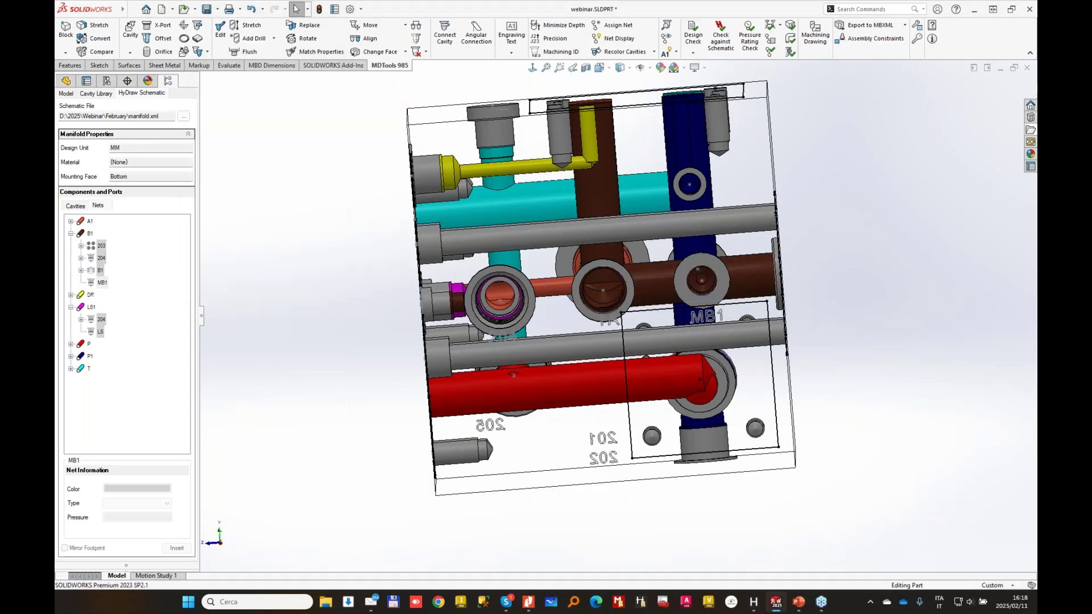
- Move the 204 engraving text below its cavity to X 30, Y 106
{"action": "middle_click_drag", "start_coordinate": [569, 263], "coordinate": [601, 288]}
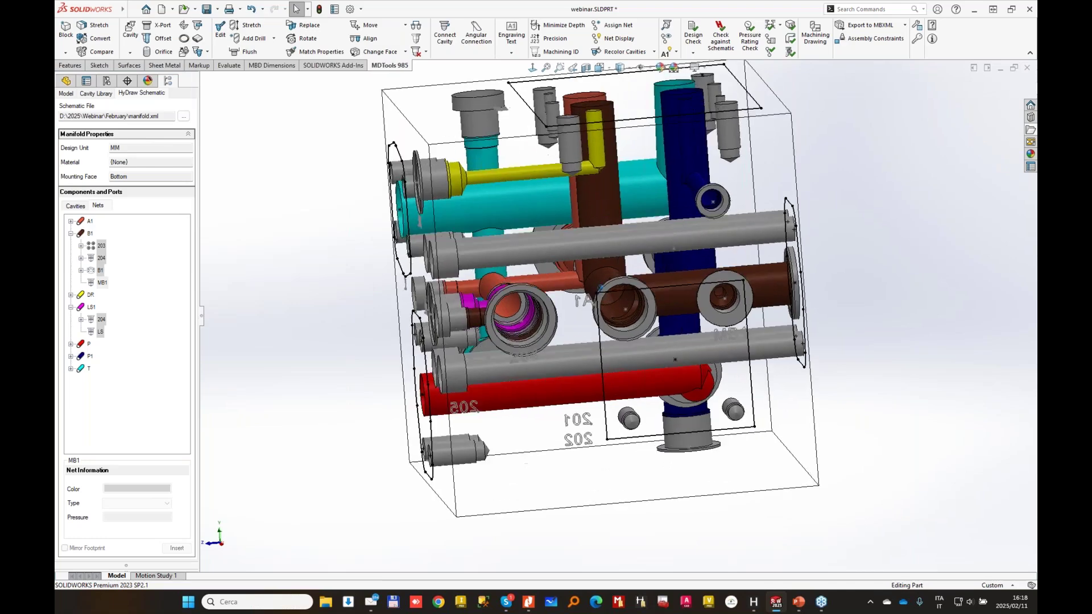
{"action": "middle_click_drag", "start_coordinate": [469, 383], "coordinate": [912, 368]}
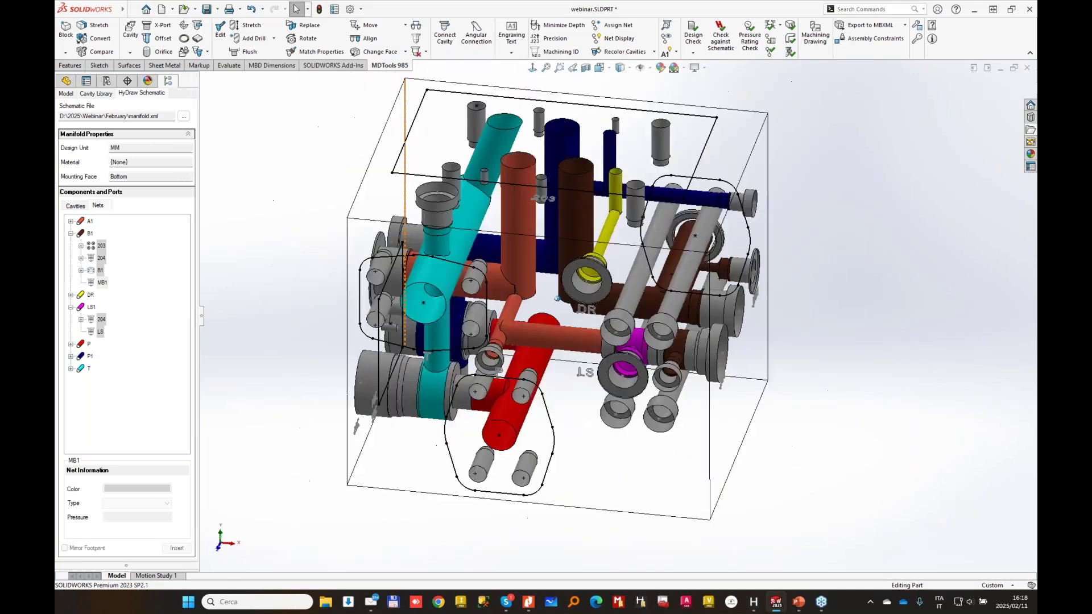
{"action": "middle_click_drag", "start_coordinate": [557, 341], "coordinate": [424, 304]}
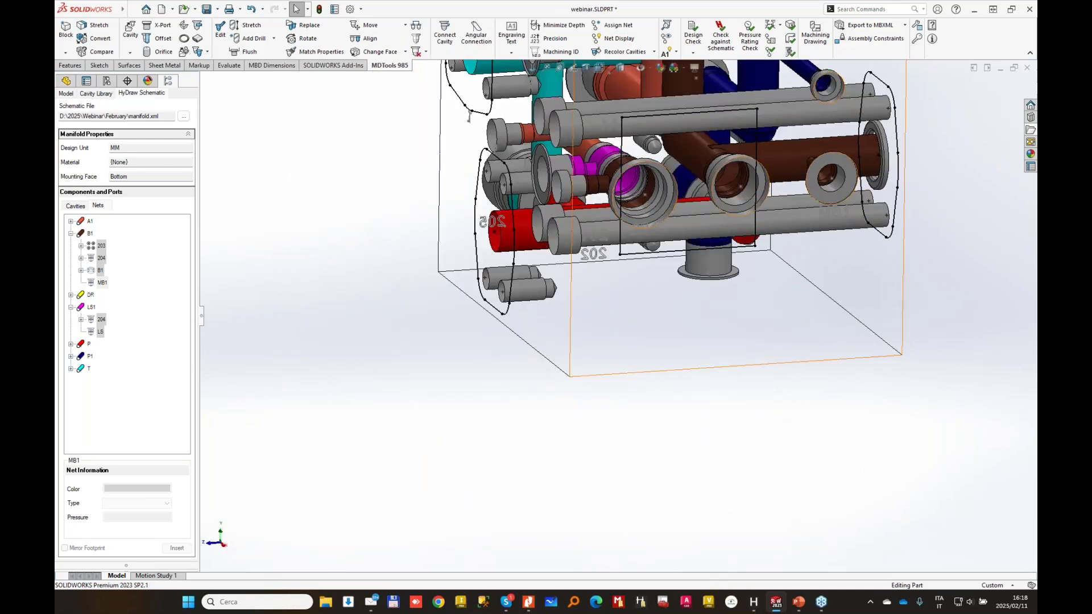
{"action": "scroll", "coordinate": [654, 199], "scroll_direction": "down", "scroll_amount": 8}
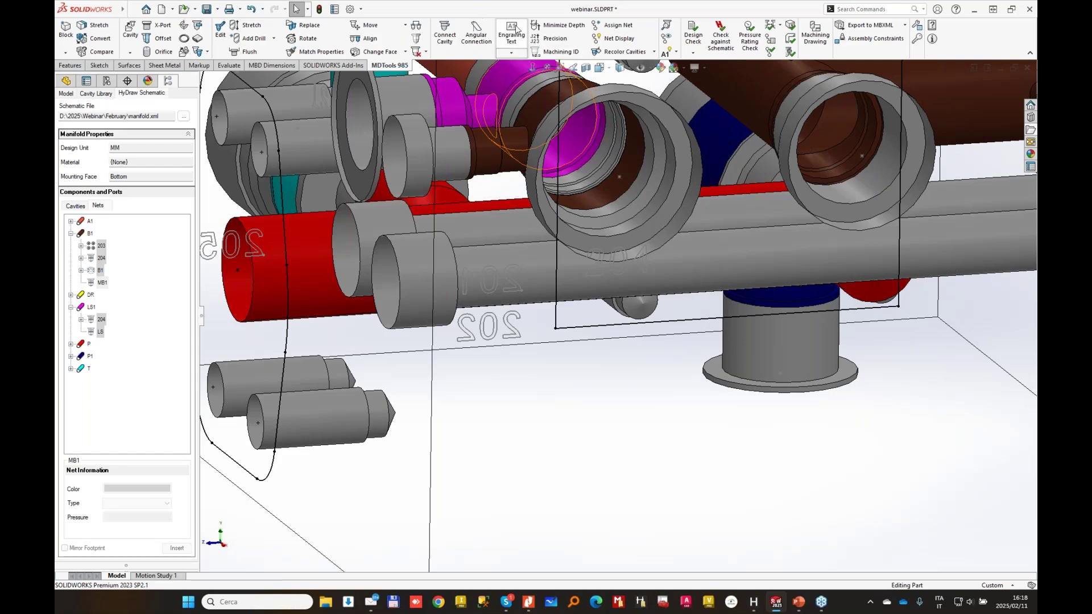
{"action": "left_click", "coordinate": [512, 33]}
{"action": "left_click", "coordinate": [94, 87]}
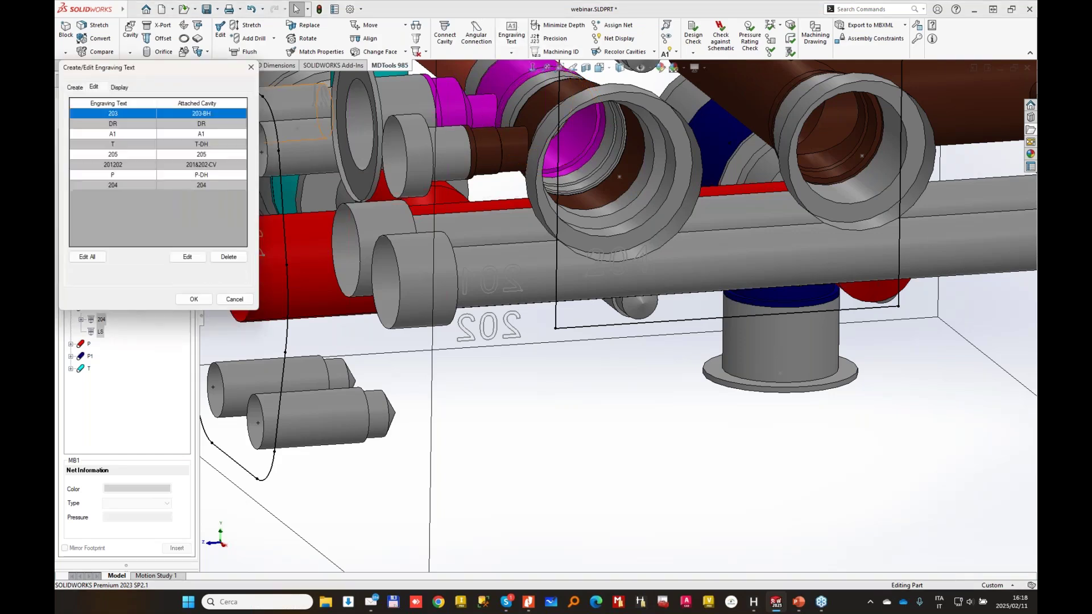
{"action": "left_click", "coordinate": [129, 187]}
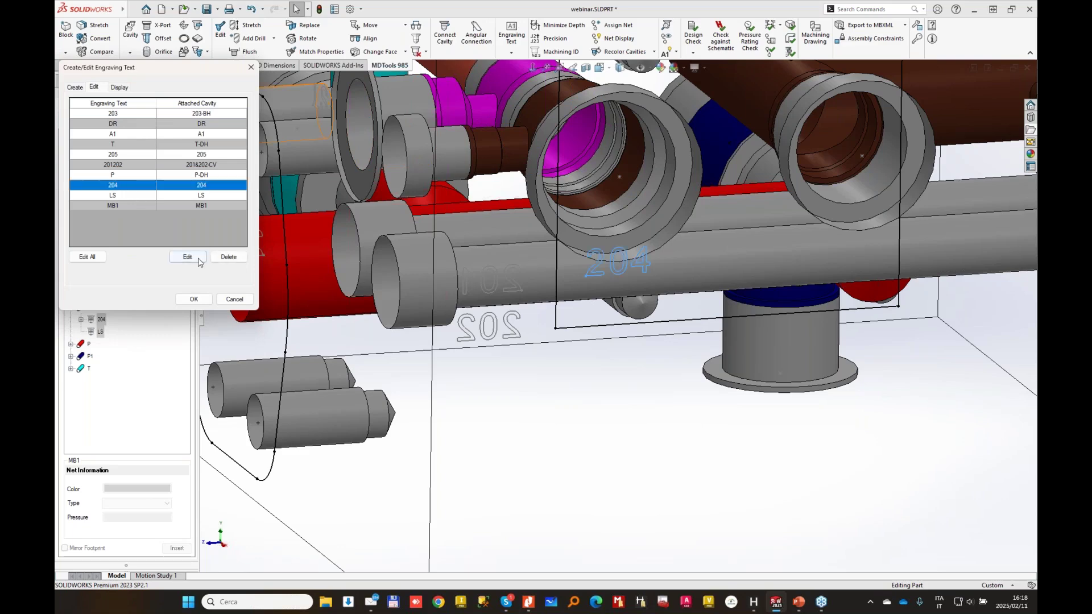
{"action": "left_click", "coordinate": [188, 257]}
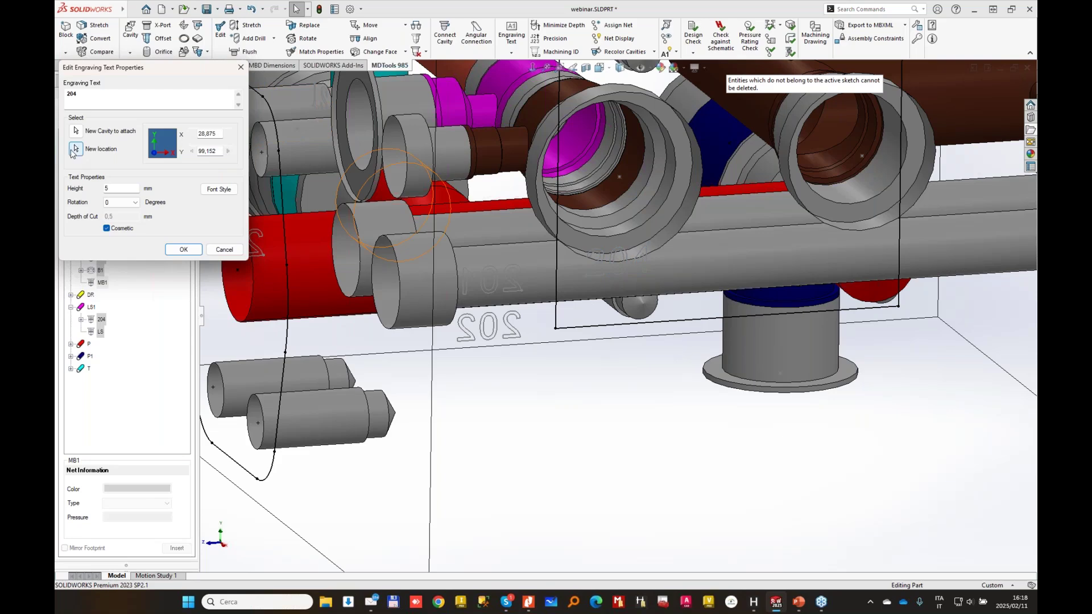
{"action": "left_click", "coordinate": [591, 313]}
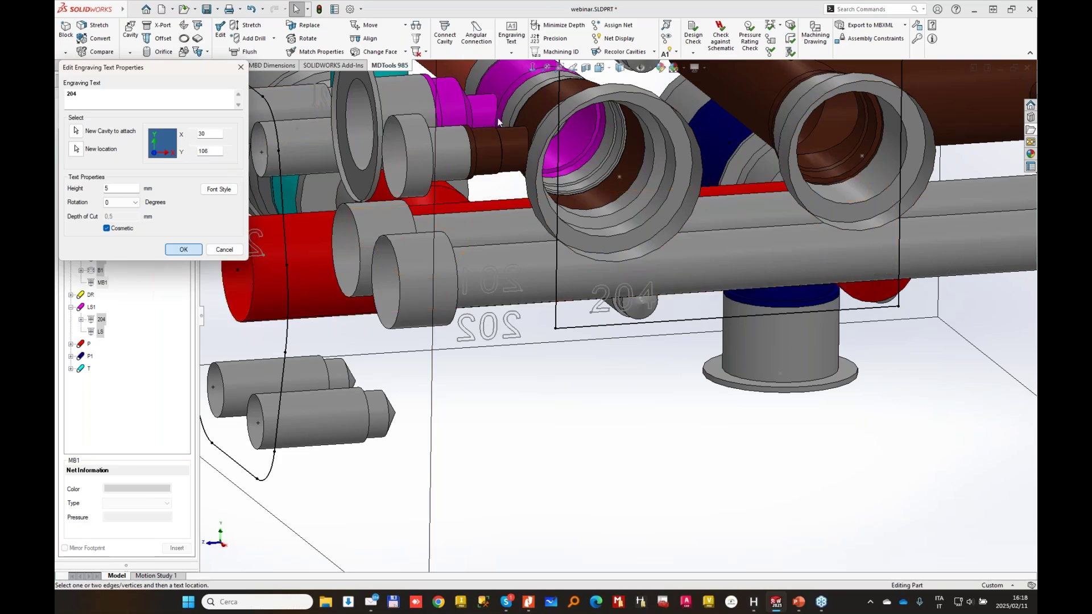
{"action": "left_click", "coordinate": [183, 249]}
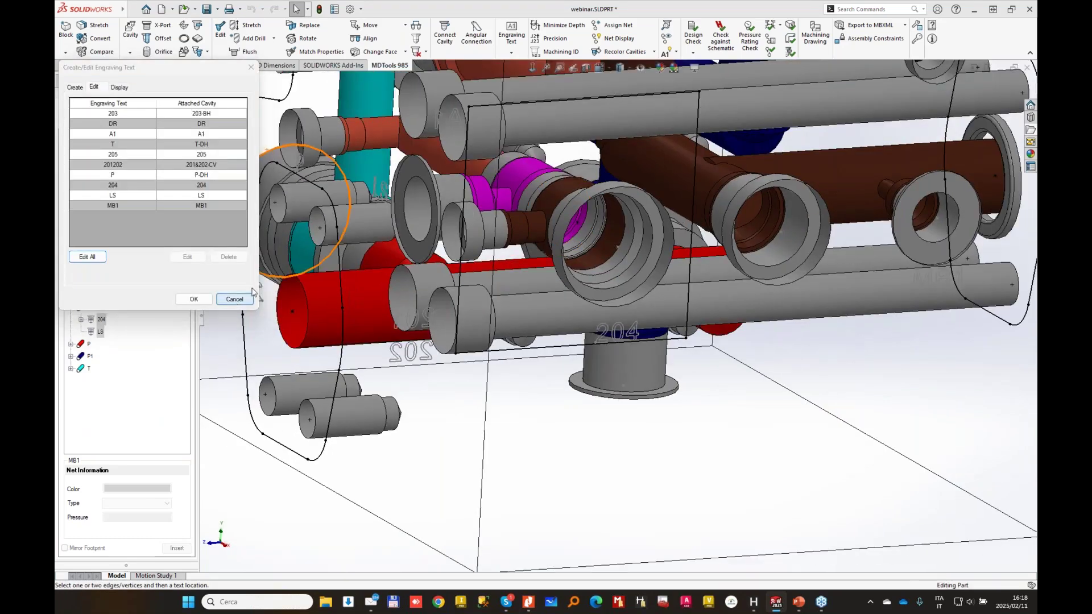
- Close the engraving text editor and run the connection check on the block with the poor connections list included
{"action": "left_click", "coordinate": [234, 300]}
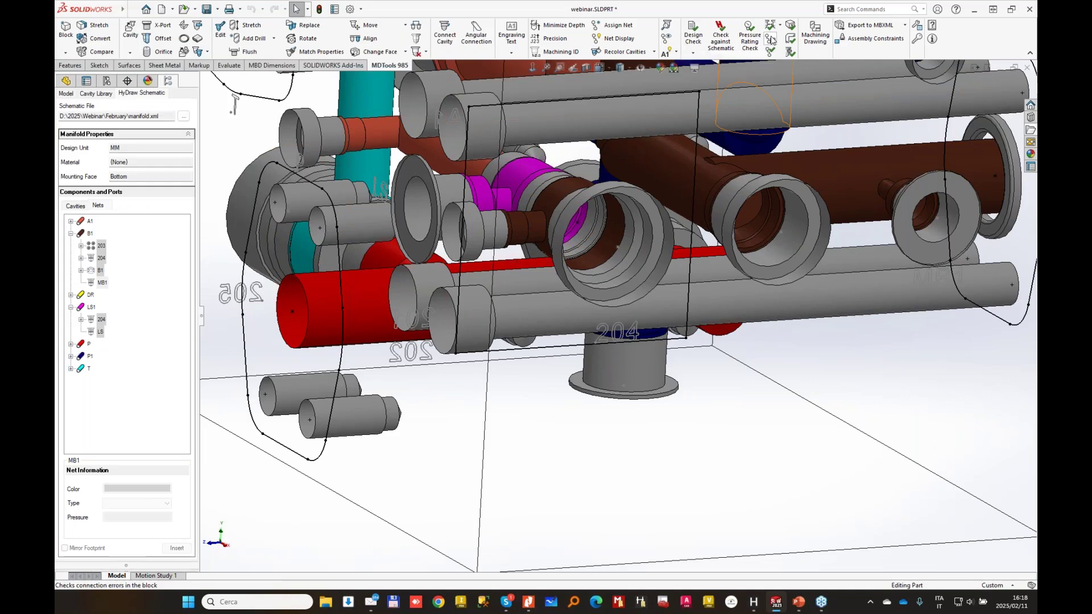
{"action": "left_click", "coordinate": [770, 39]}
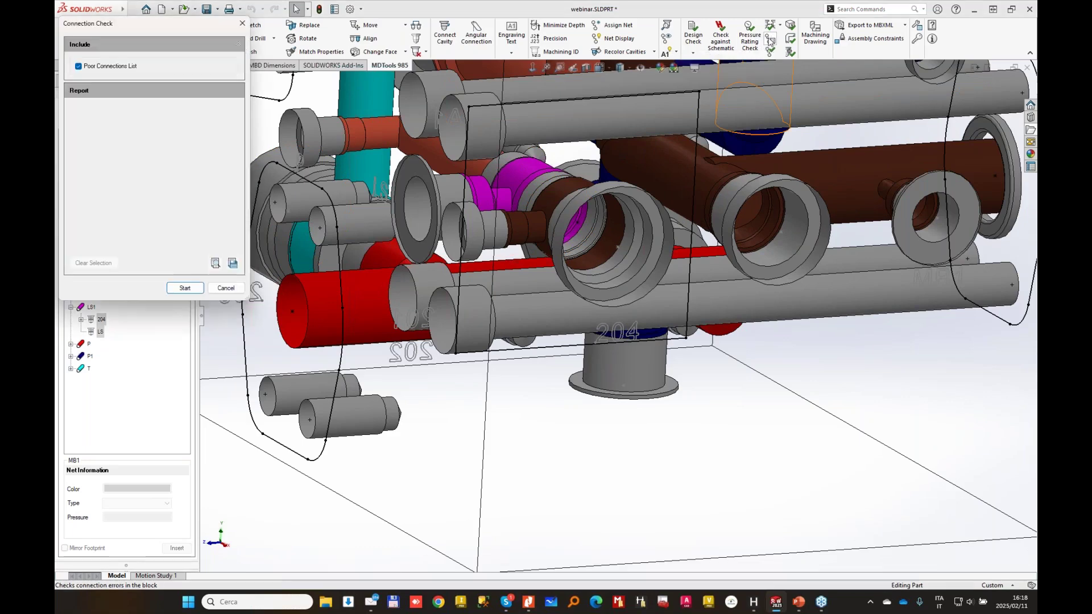
{"action": "left_click", "coordinate": [185, 288]}
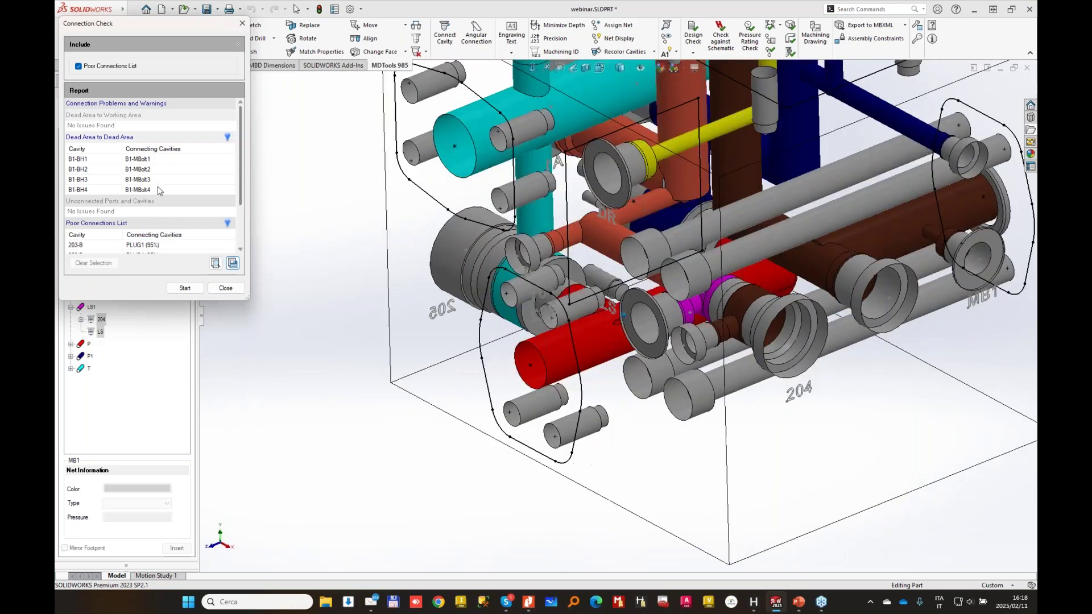
- Highlight the dead-area connections B1-BH1 to B1-BH4 and the poor connection between 203-P and PLUG4 to examine them in the model
{"action": "left_click", "coordinate": [146, 160]}
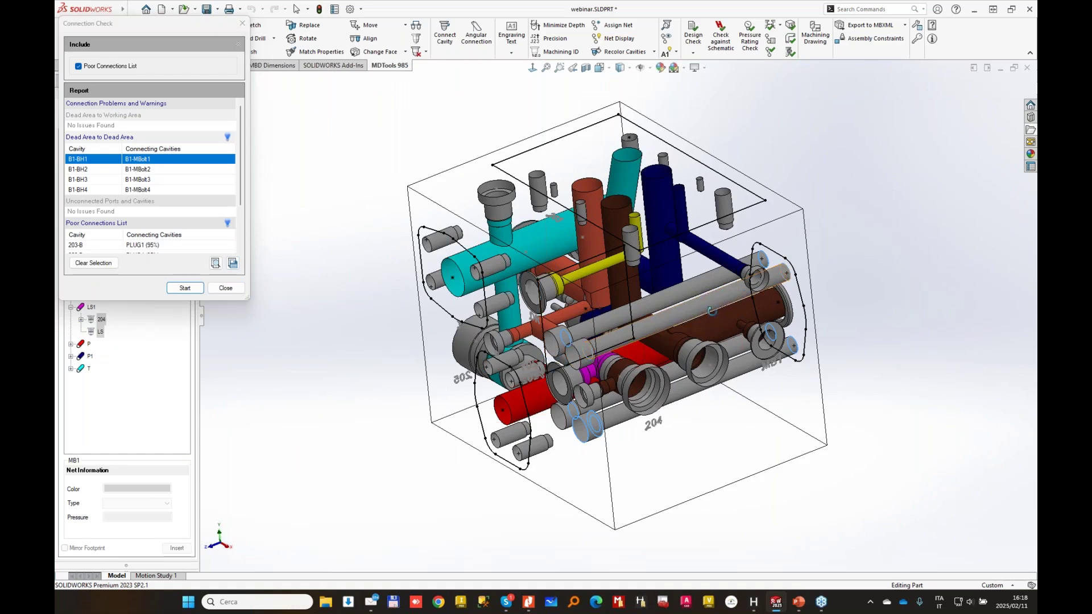
{"action": "left_click", "coordinate": [147, 169]}
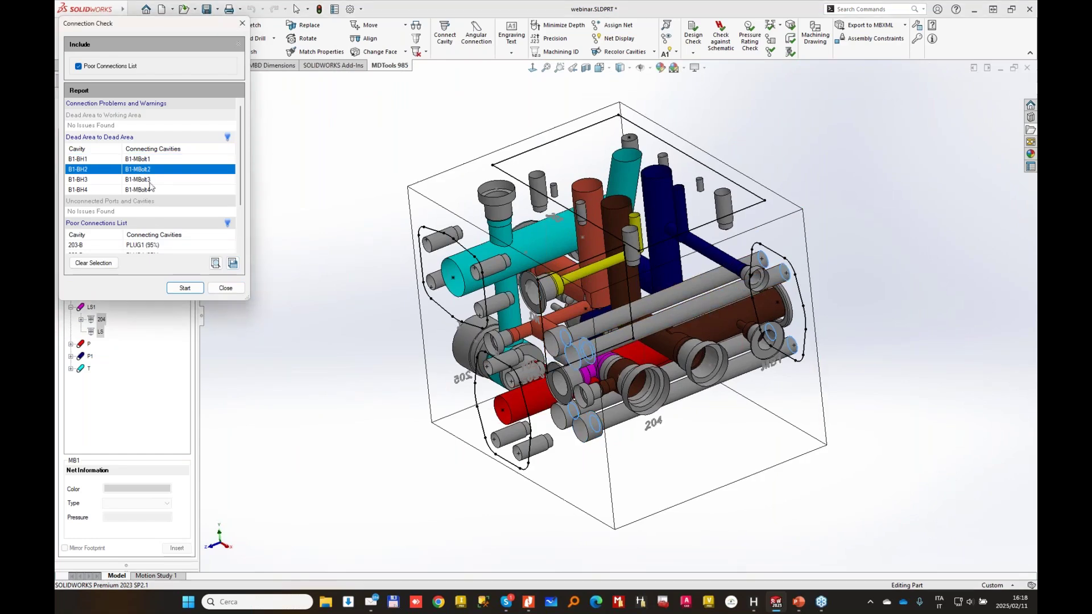
{"action": "left_click", "coordinate": [148, 179]}
{"action": "left_click", "coordinate": [150, 190]}
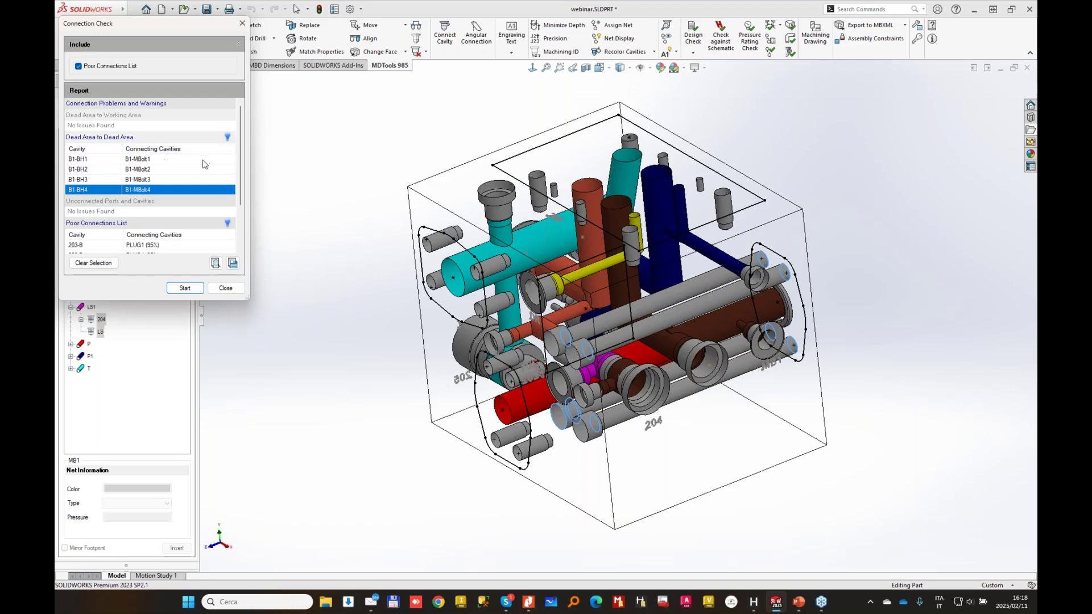
{"action": "scroll", "coordinate": [168, 176], "scroll_direction": "down", "scroll_amount": 2}
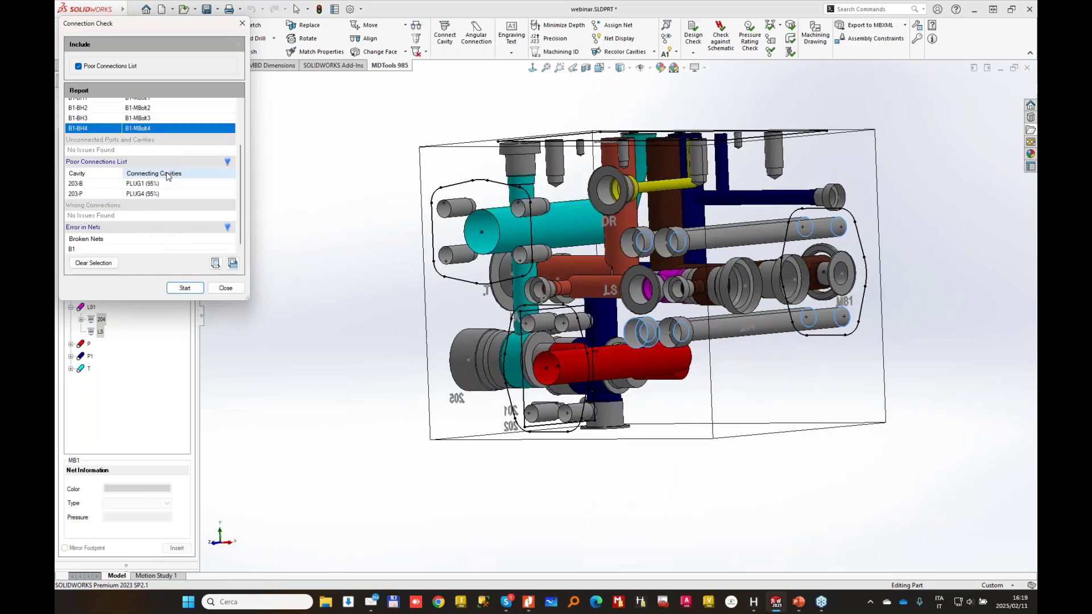
{"action": "left_click", "coordinate": [161, 195]}
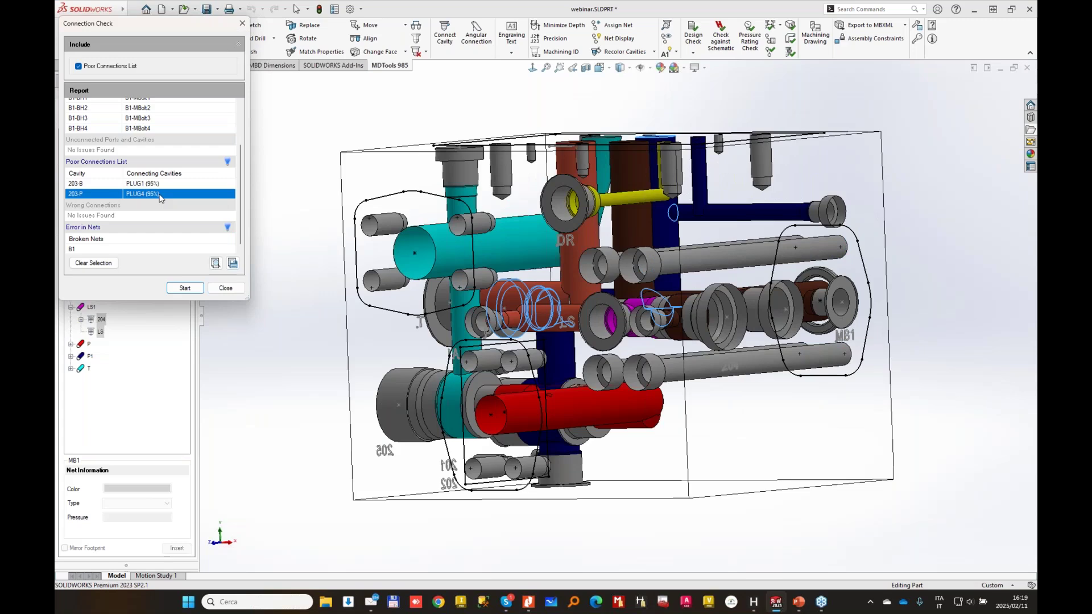
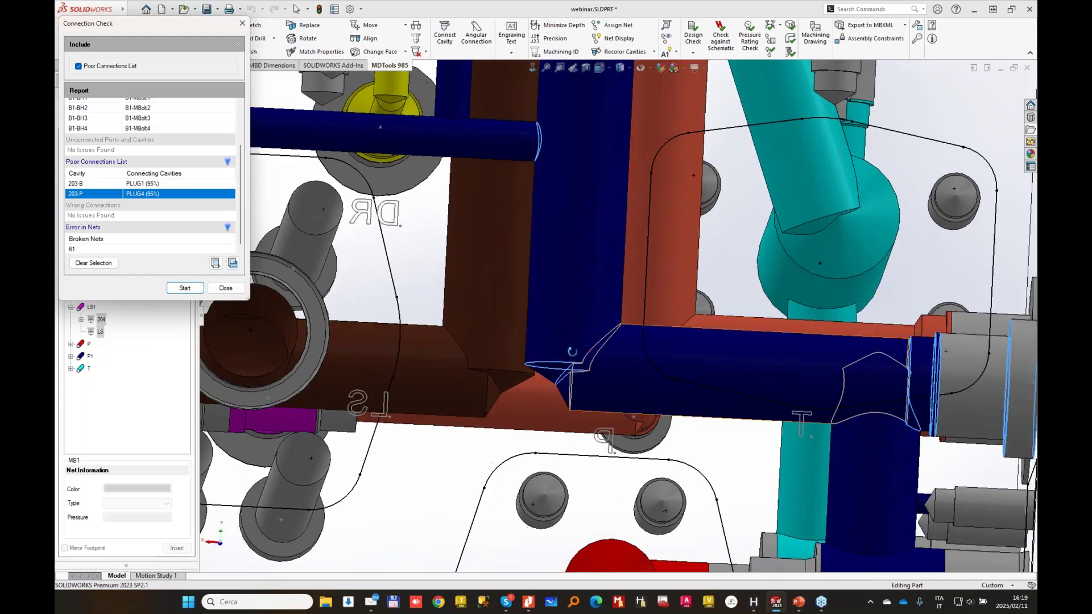
- Close the connection check and stretch the horizontal dark-blue 18 mm drill meeting cavity 203's P port to a depth of 96 mm
{"action": "left_click", "coordinate": [226, 288]}
{"action": "left_click", "coordinate": [246, 28]}
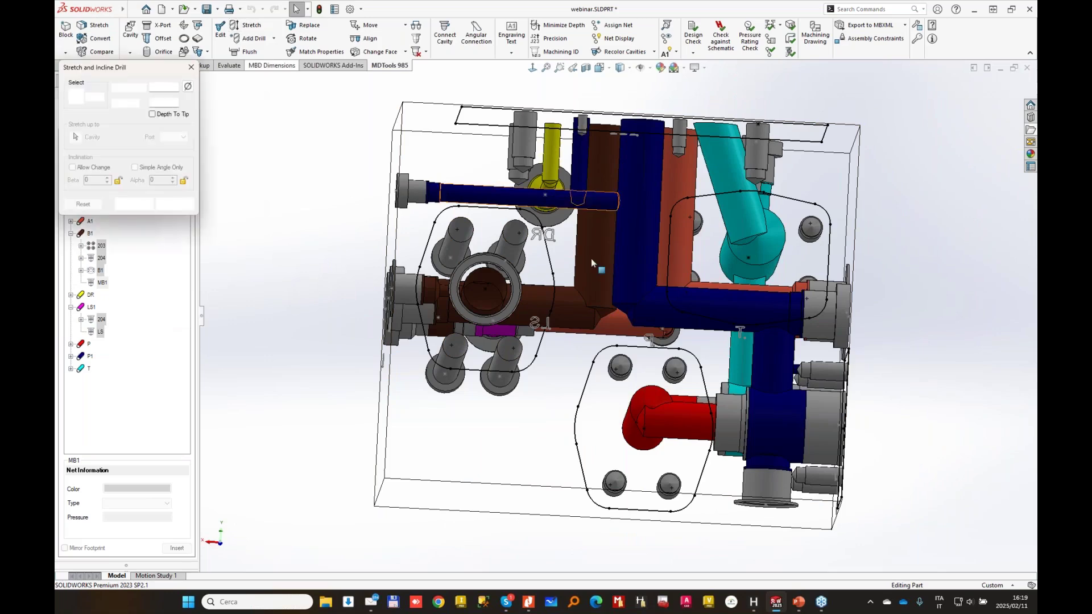
{"action": "scroll", "coordinate": [654, 295], "scroll_direction": "down", "scroll_amount": 3}
{"action": "left_click", "coordinate": [701, 316]}
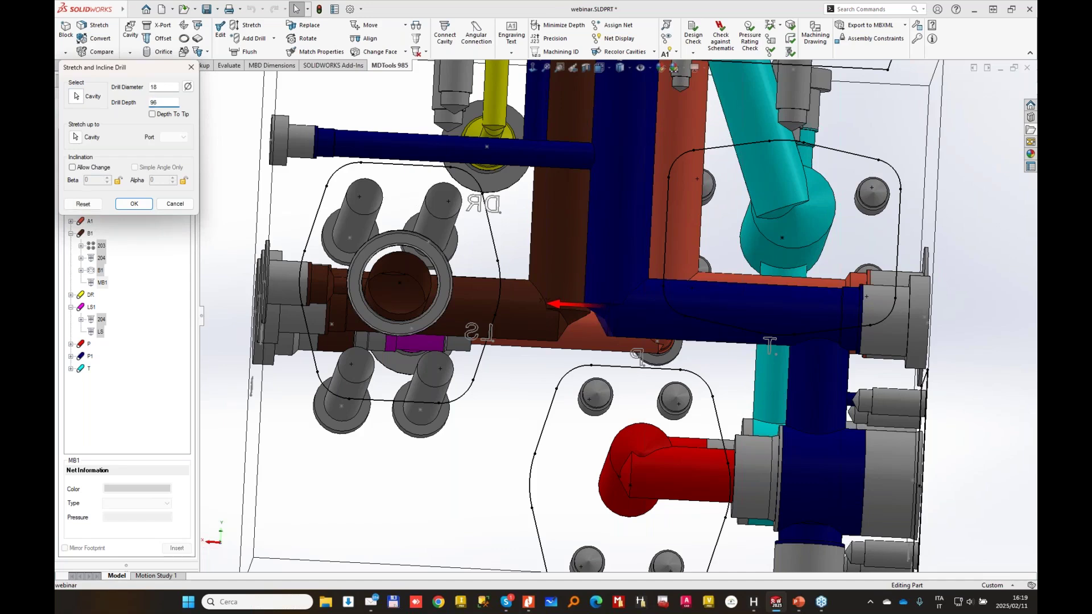
{"action": "key", "text": "Return"}
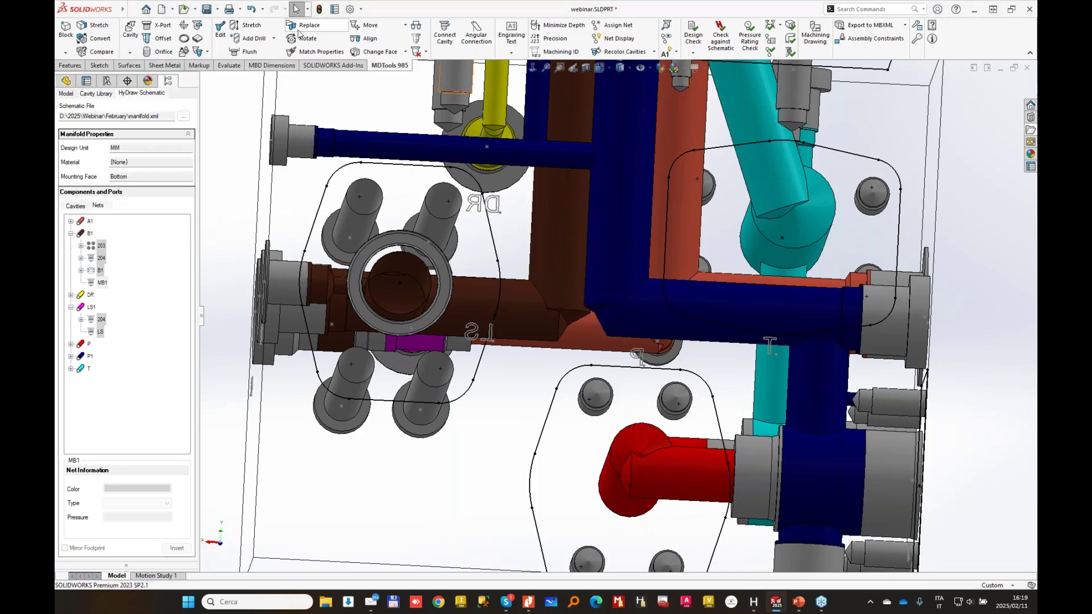
- Stretch the vertical blue drill of net P1 and run a connection check that includes the poor connections list
{"action": "left_click", "coordinate": [246, 25]}
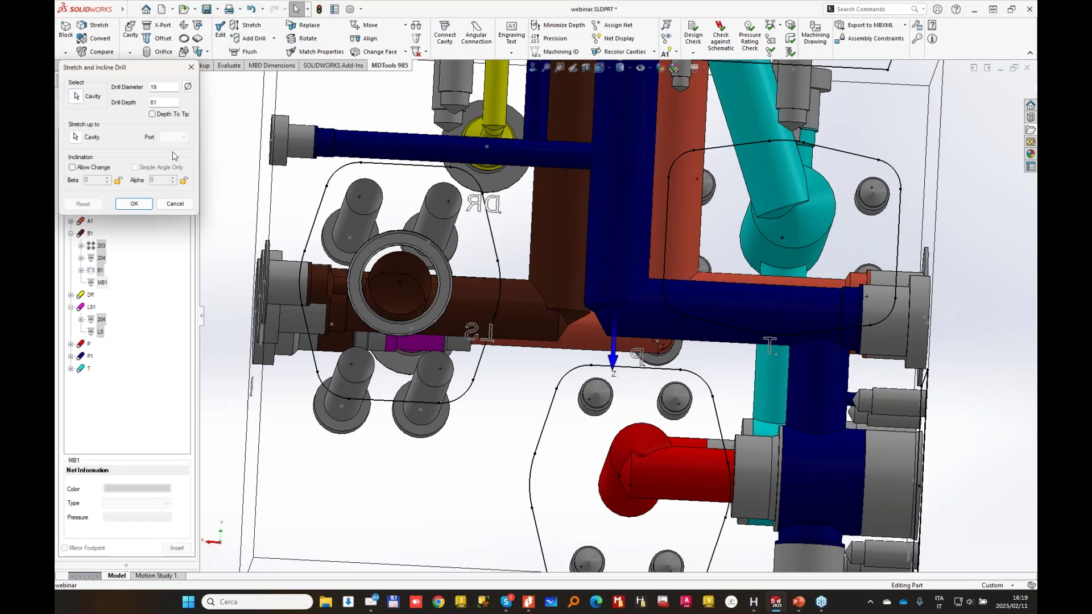
{"action": "key", "text": "Return"}
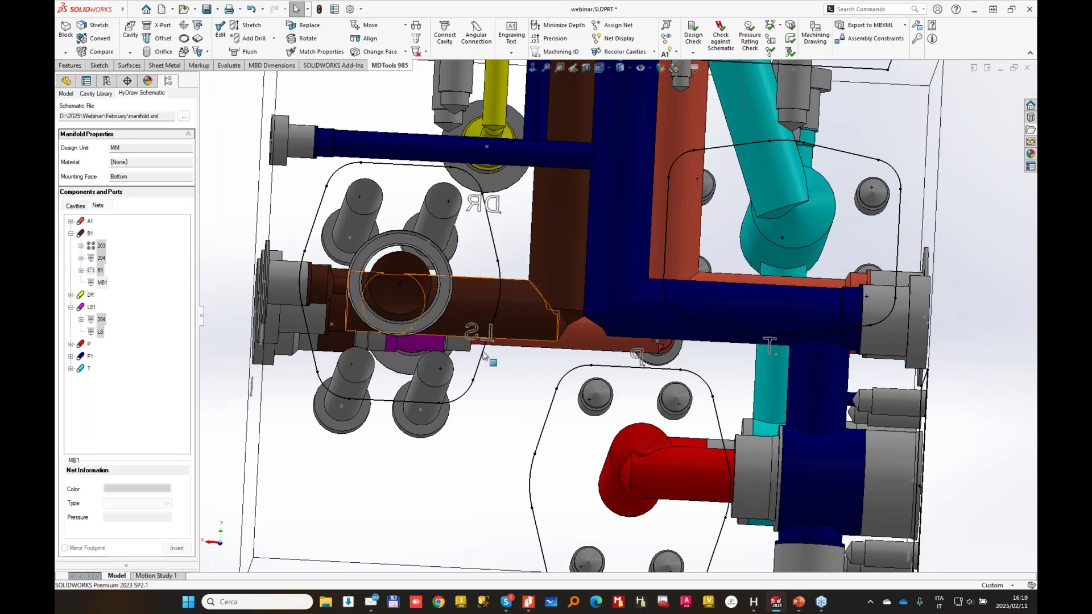
{"action": "left_click", "coordinate": [772, 38]}
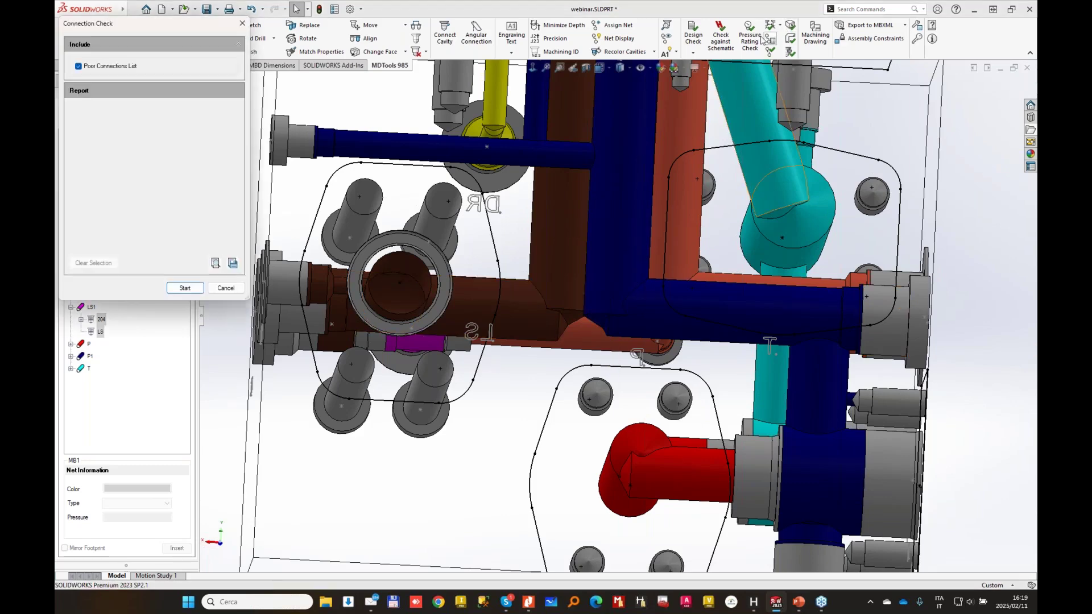
{"action": "left_click", "coordinate": [185, 288]}
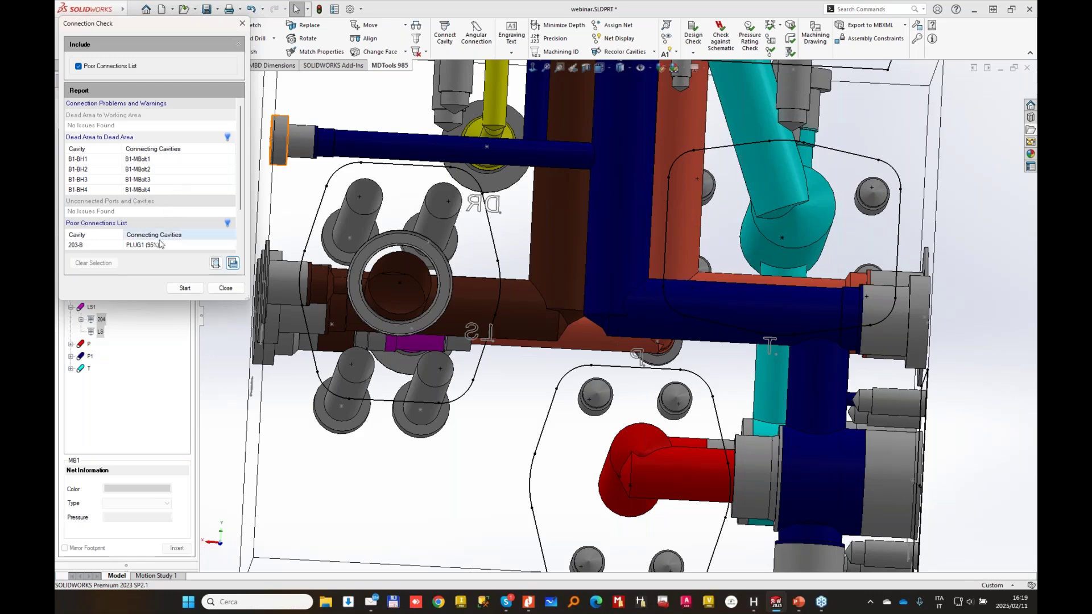
- Locate the poor connection between 203-B and PLUG1 and stretch the horizontal 18 mm drill to a depth of 93 mm
{"action": "double_click", "coordinate": [147, 246]}
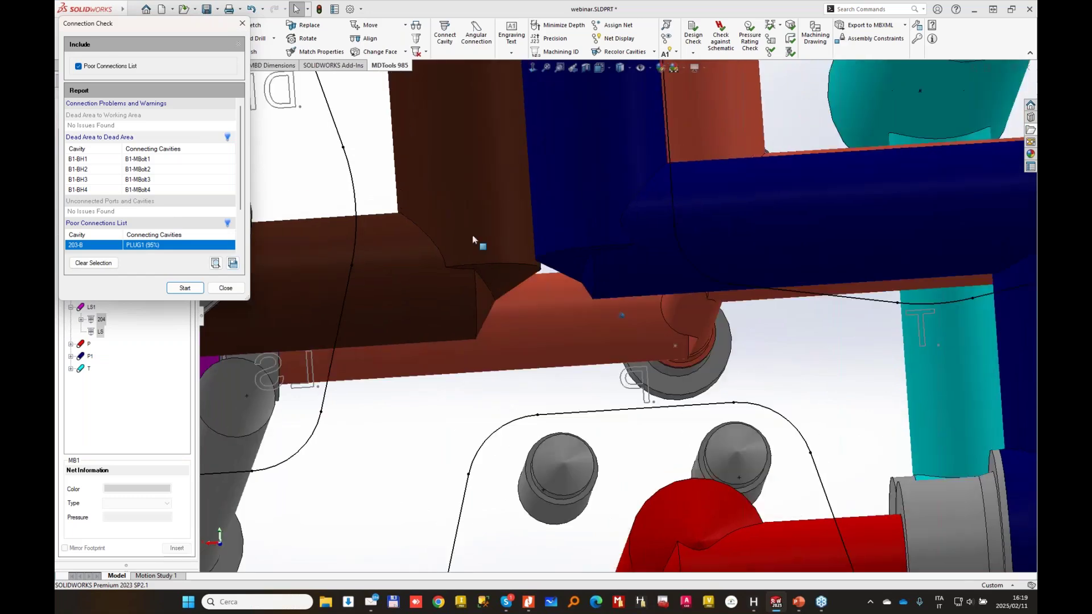
{"action": "left_click_drag", "start_coordinate": [191, 26], "coordinate": [191, 71]}
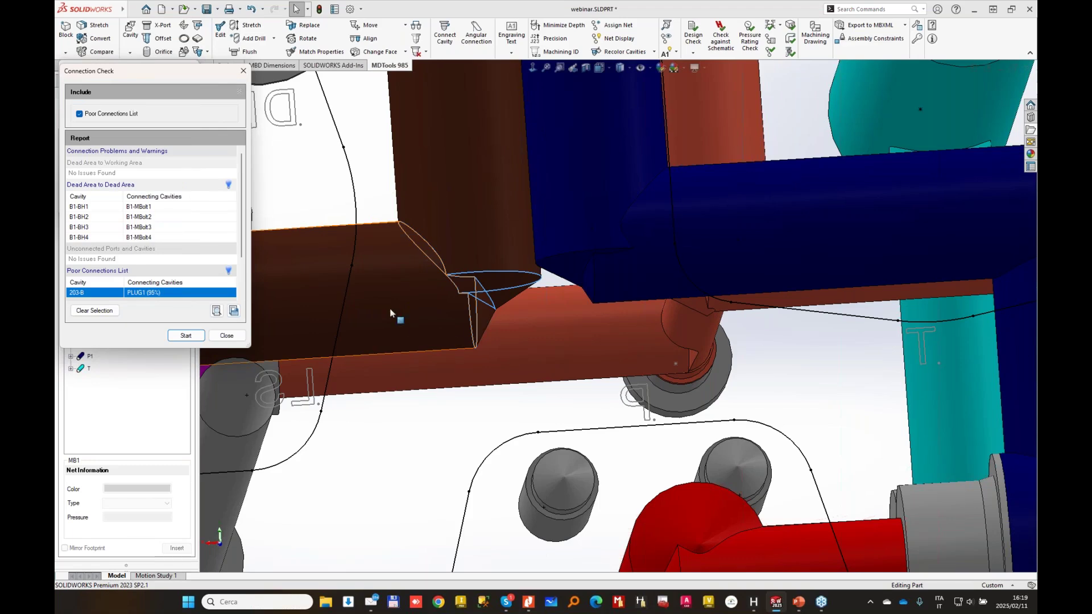
{"action": "left_click", "coordinate": [419, 313]}
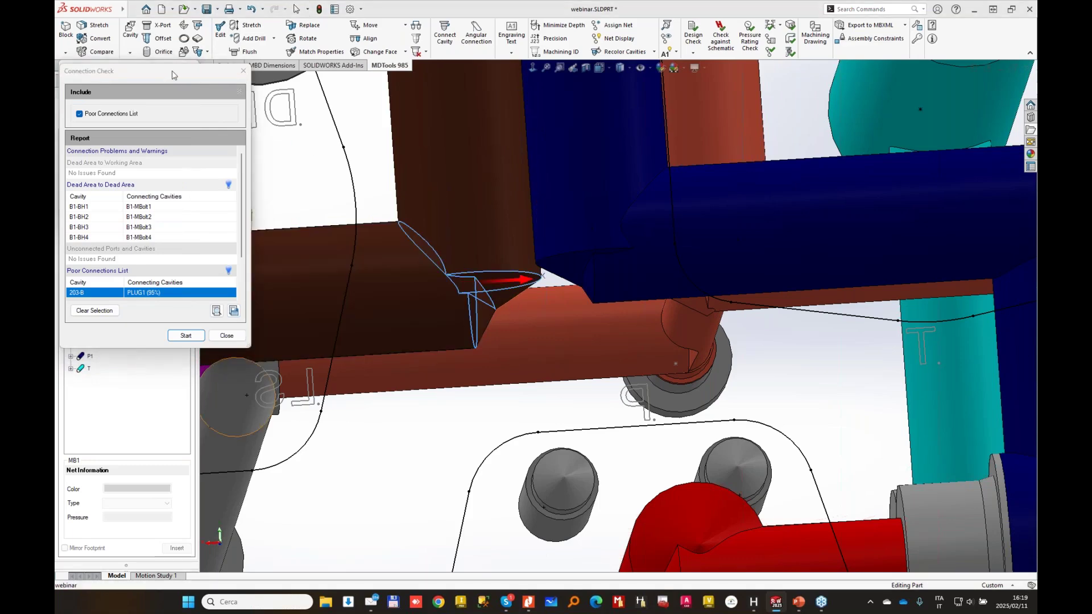
{"action": "left_click_drag", "start_coordinate": [169, 69], "coordinate": [318, 266]}
{"action": "left_click_drag", "start_coordinate": [170, 102], "coordinate": [62, 97]}
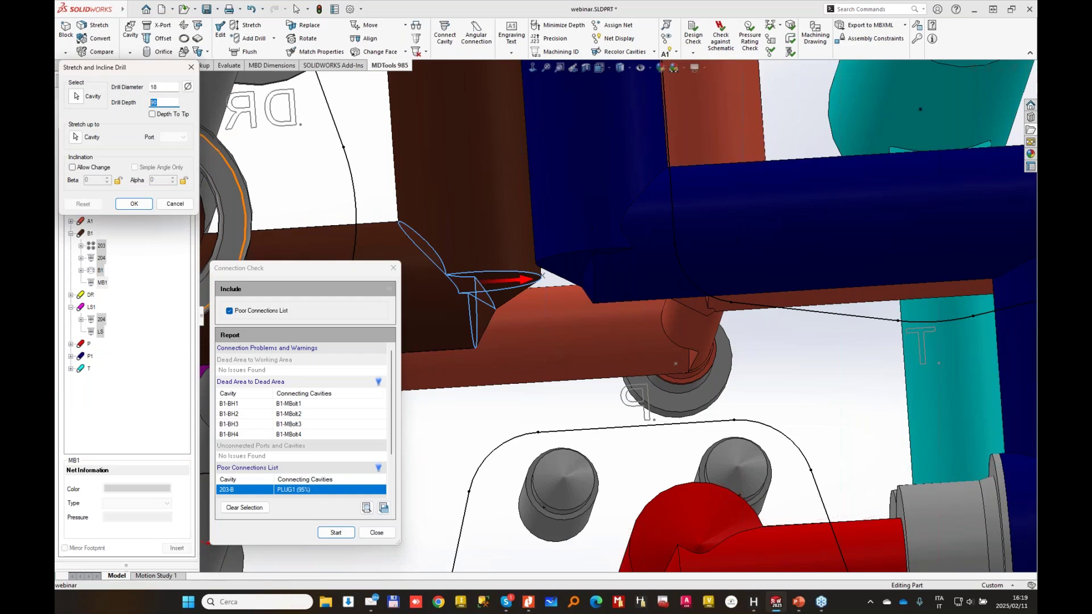
{"action": "type", "text": "93"}
{"action": "key", "text": "Return"}
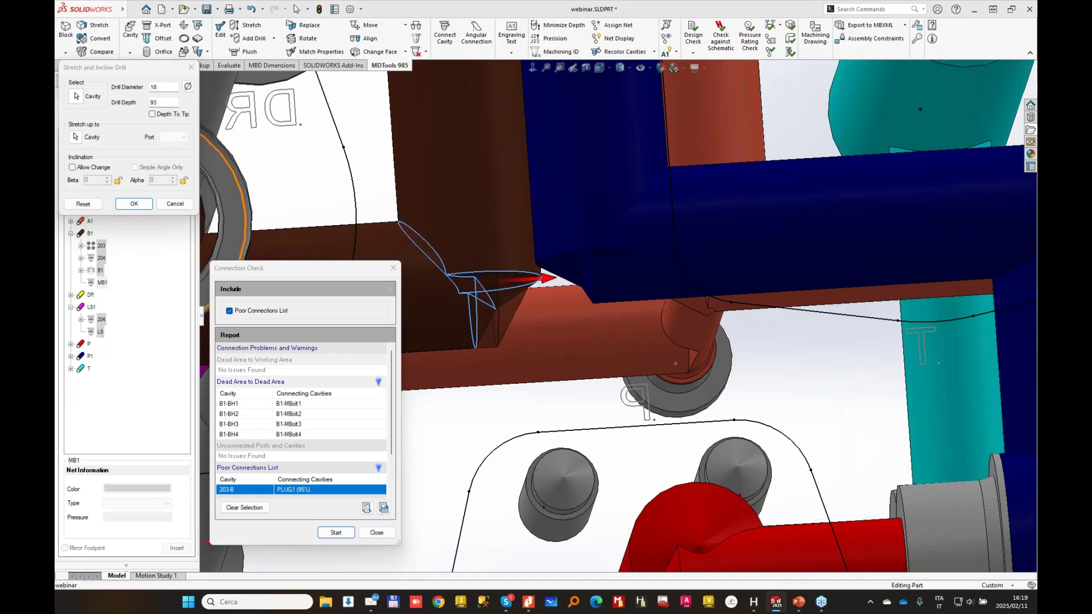
- Stretch the vertical brown drill of net B1 that meets the PLUG1 drill to a depth of 83 mm
{"action": "left_click", "coordinate": [250, 25]}
{"action": "left_click", "coordinate": [487, 183]}
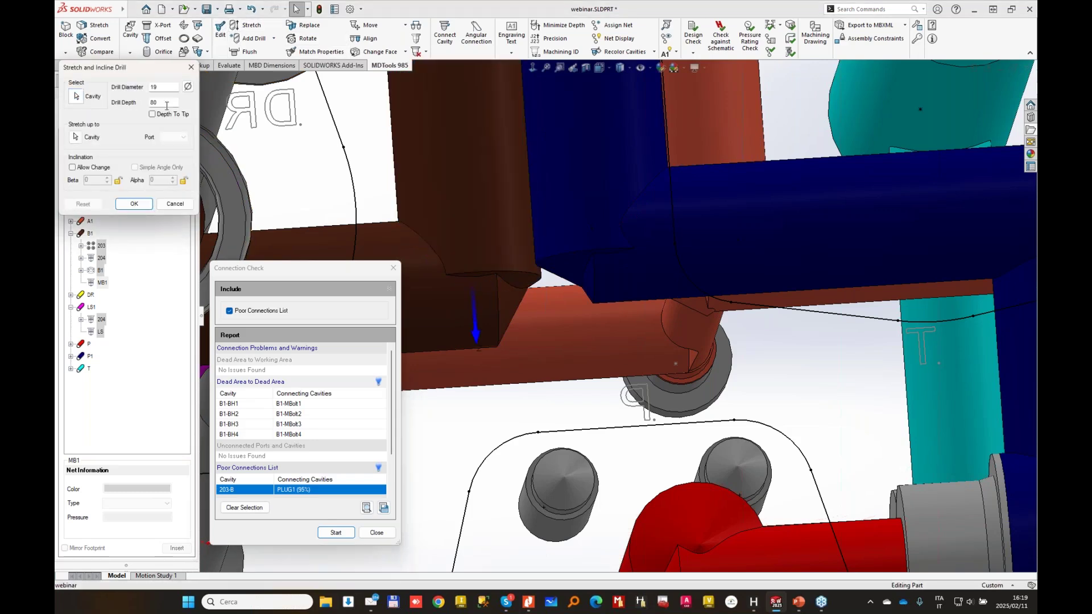
{"action": "key", "text": "Tab"}
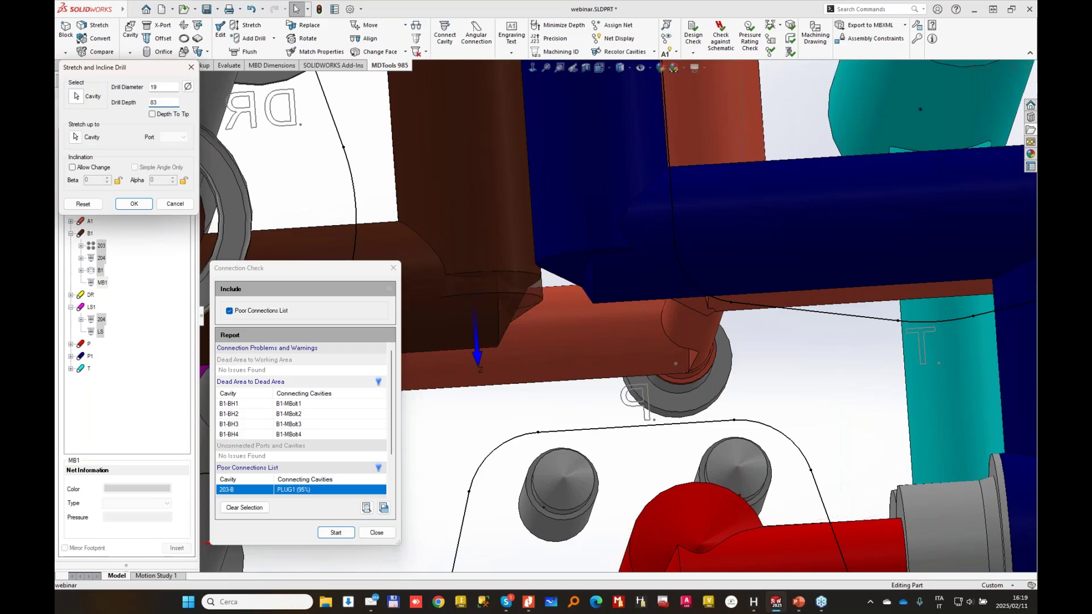
{"action": "key", "text": "Return"}
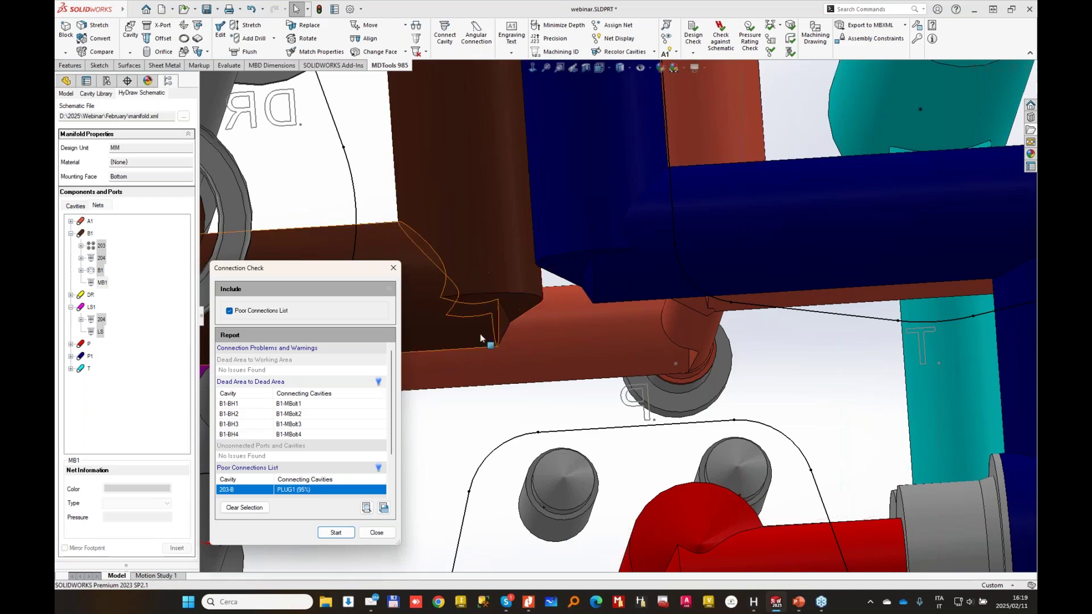
- Rerun the connection check and highlight the broken net B1 in the model
{"action": "left_click", "coordinate": [339, 532]}
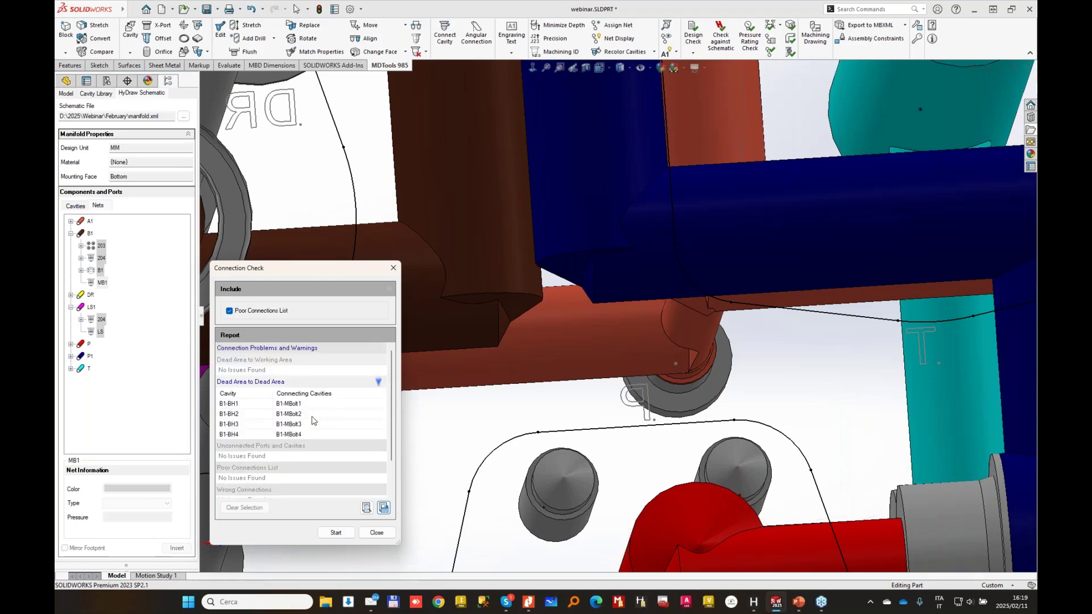
{"action": "left_click", "coordinate": [345, 387]}
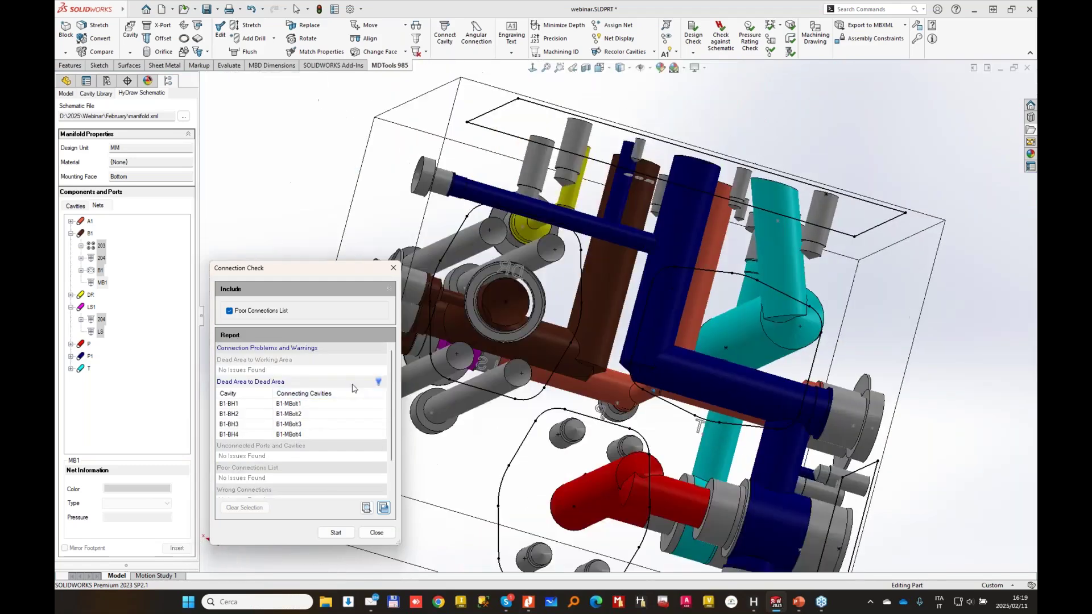
{"action": "scroll", "coordinate": [319, 432], "scroll_direction": "down", "scroll_amount": 2}
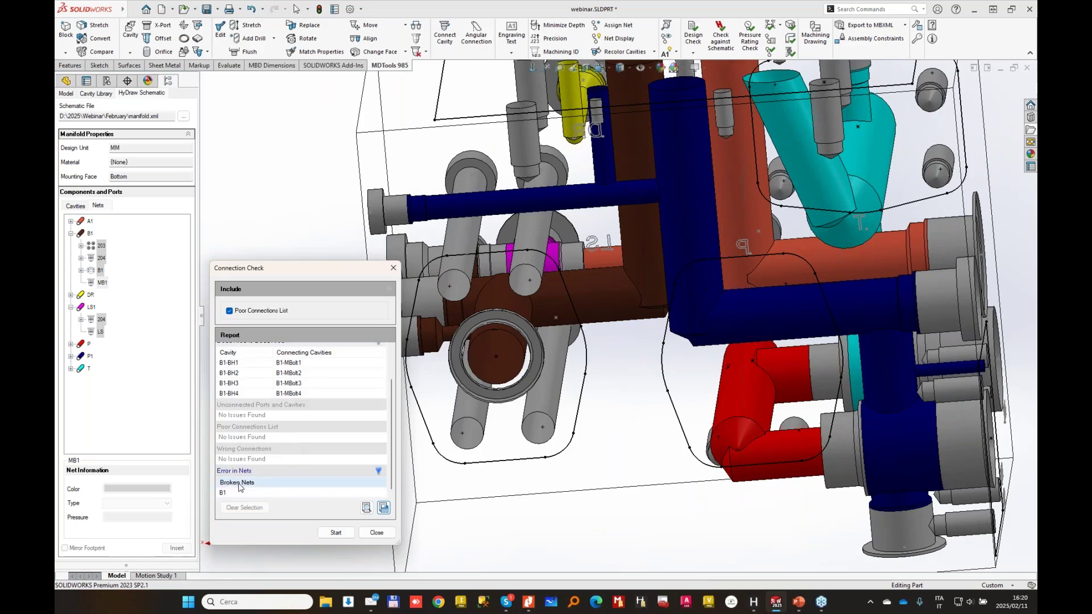
{"action": "left_click", "coordinate": [227, 493]}
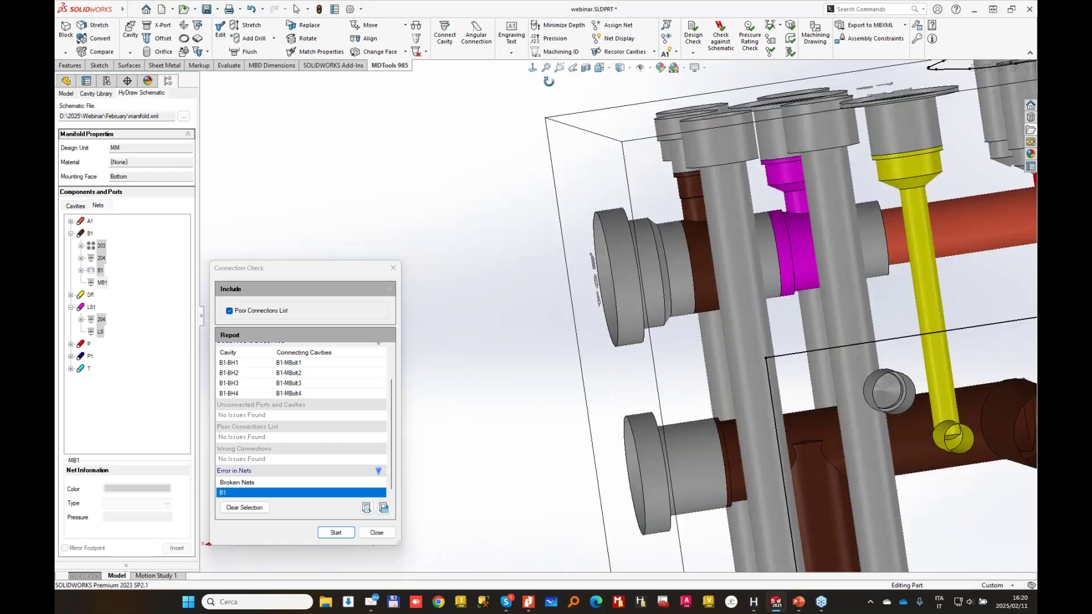
- Stretch the PLUG7 drill beside cavity 204 to a depth of 81 mm across the cavities of net B1
{"action": "left_click", "coordinate": [247, 25]}
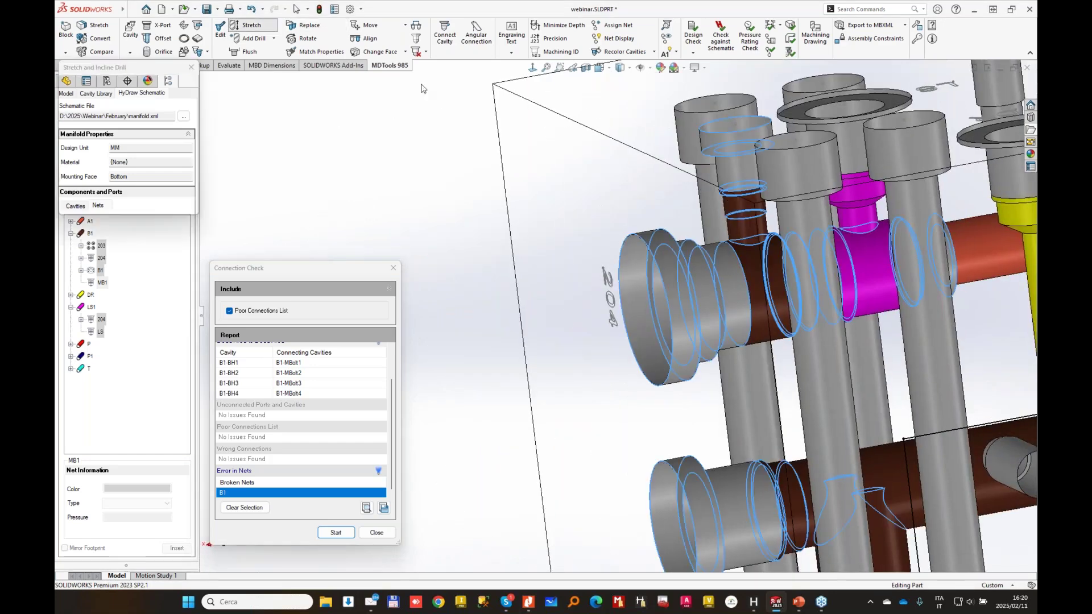
{"action": "left_click", "coordinate": [749, 227]}
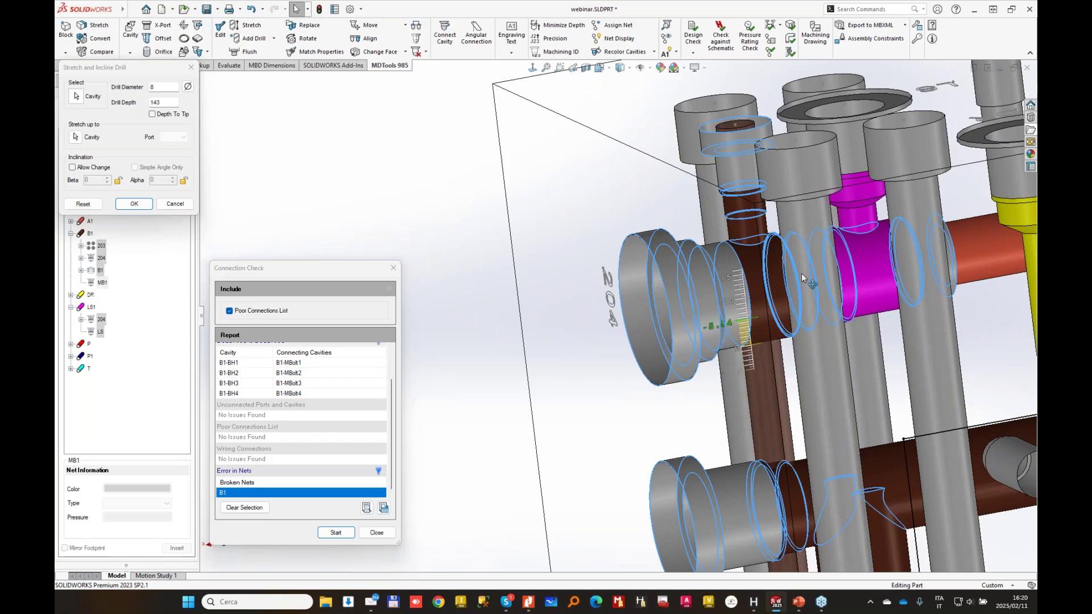
{"action": "left_click_drag", "start_coordinate": [784, 130], "coordinate": [781, 108]}
{"action": "middle_click_drag", "start_coordinate": [705, 392], "coordinate": [797, 273]}
{"action": "left_click_drag", "start_coordinate": [806, 199], "coordinate": [610, 197]}
{"action": "middle_click_drag", "start_coordinate": [609, 193], "coordinate": [563, 244]}
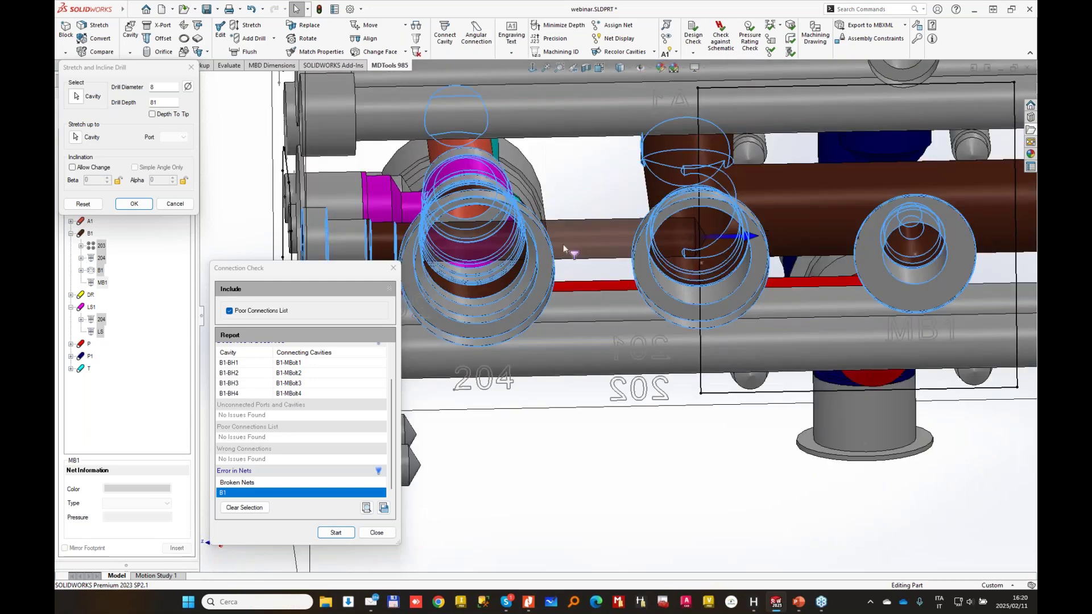
- Set the PLUG7 drill's diameter to 6 mm, accept the change and rerun the connection check
{"action": "mouse_move", "coordinate": [623, 219]}
{"action": "middle_mouse_down"}
{"action": "mouse_move", "coordinate": [620, 240]}
{"action": "mouse_move", "coordinate": [633, 204]}
{"action": "middle_mouse_up"}
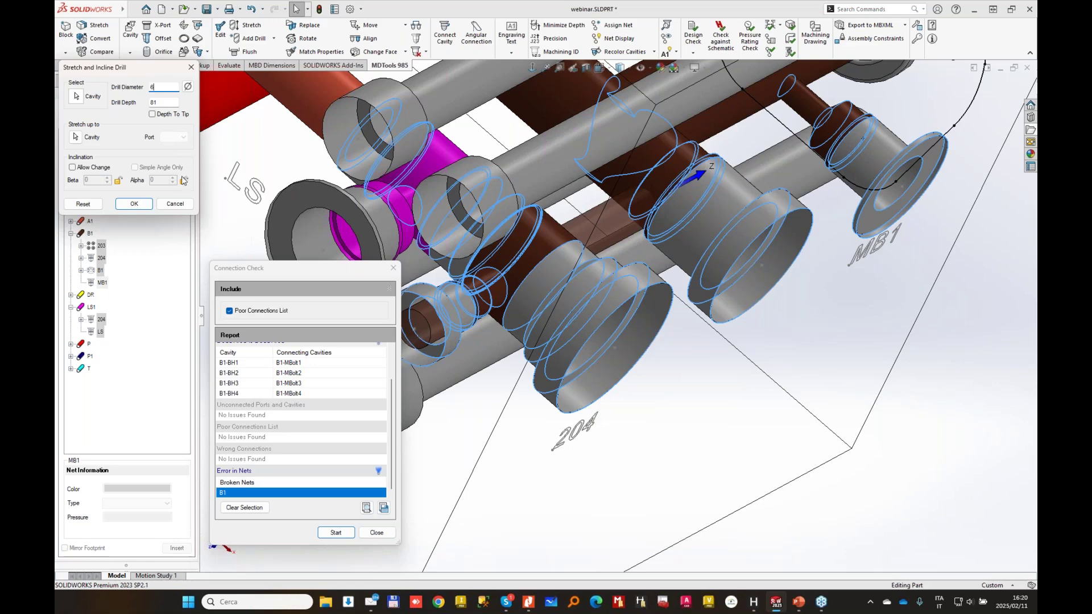
{"action": "key", "text": "Tab"}
{"action": "left_click", "coordinate": [134, 203]}
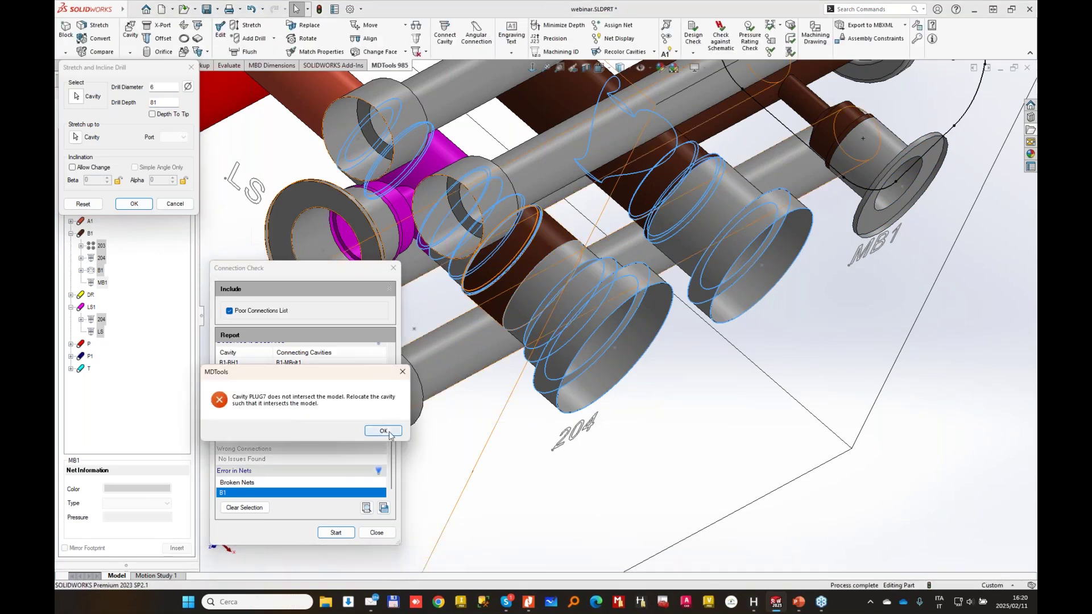
{"action": "left_click", "coordinate": [383, 431]}
{"action": "left_click", "coordinate": [337, 531]}
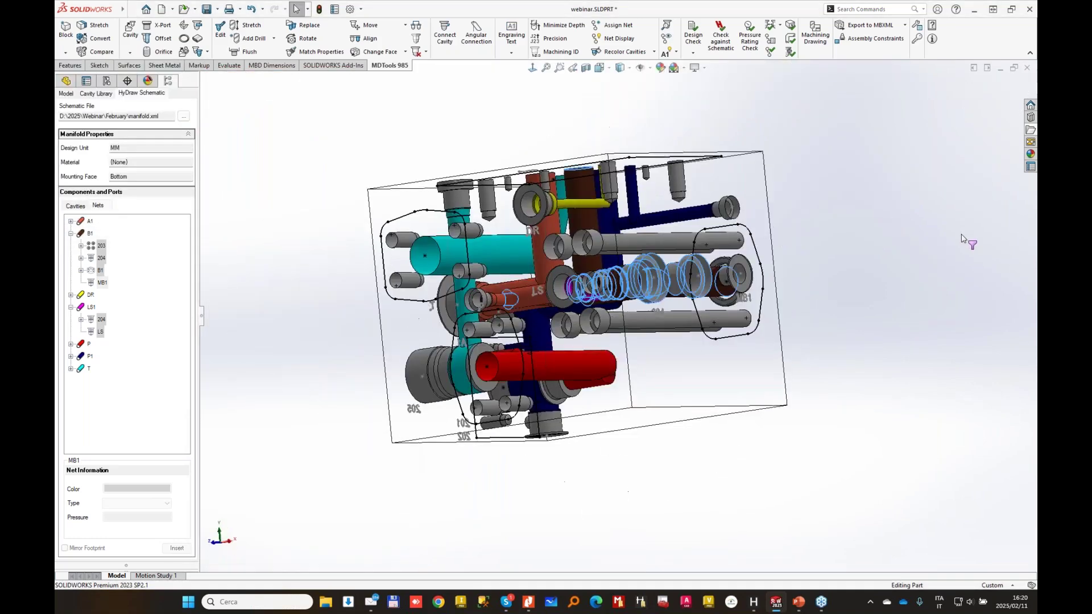
- Move the engraving text P away from its port to X 96, Y 86, between the P port and the LS text
{"action": "left_click", "coordinate": [963, 239]}
{"action": "key", "text": "ctrl+1"}
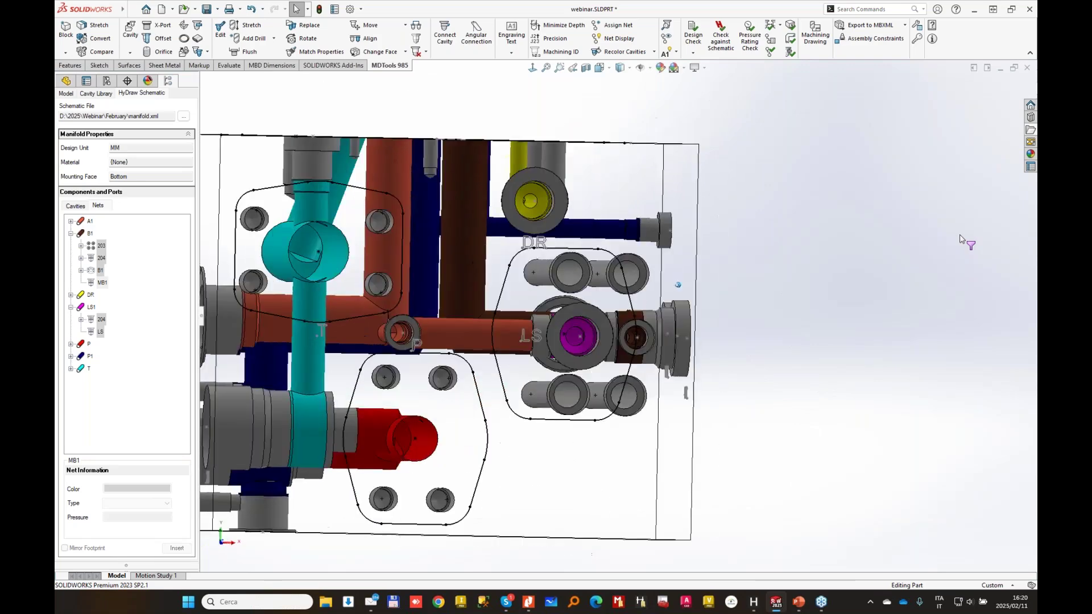
{"action": "scroll", "coordinate": [458, 163], "scroll_direction": "down", "scroll_amount": 3}
{"action": "left_click", "coordinate": [511, 35]}
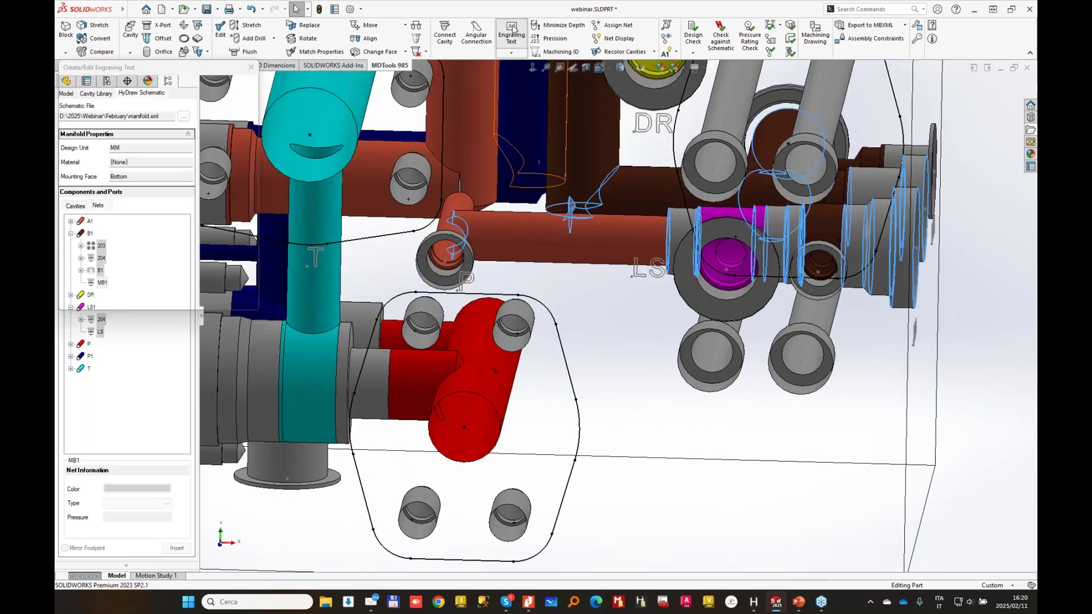
{"action": "left_click", "coordinate": [93, 88]}
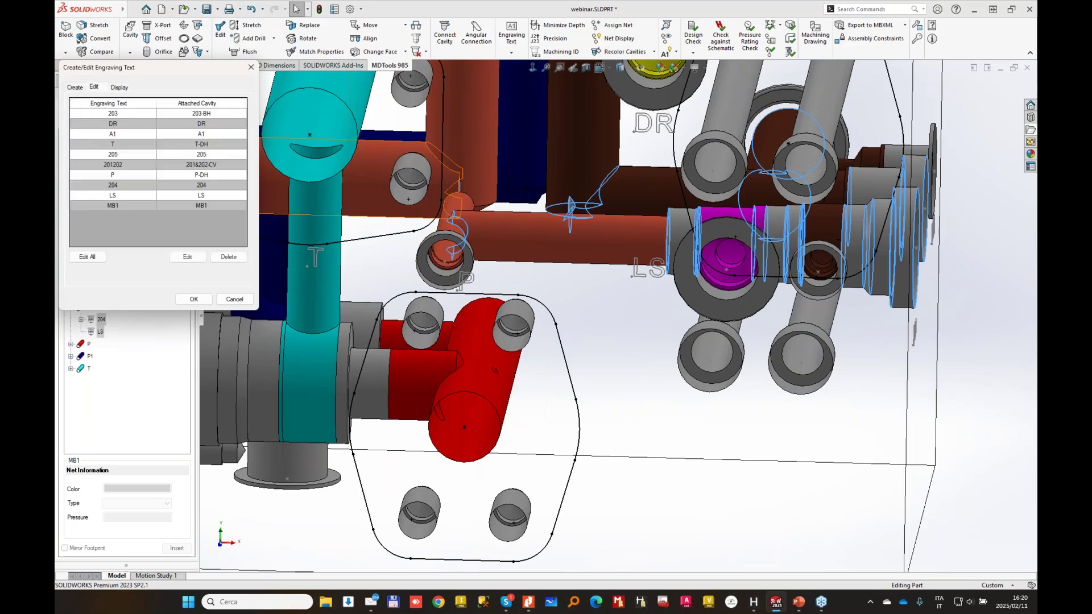
{"action": "left_click", "coordinate": [152, 176]}
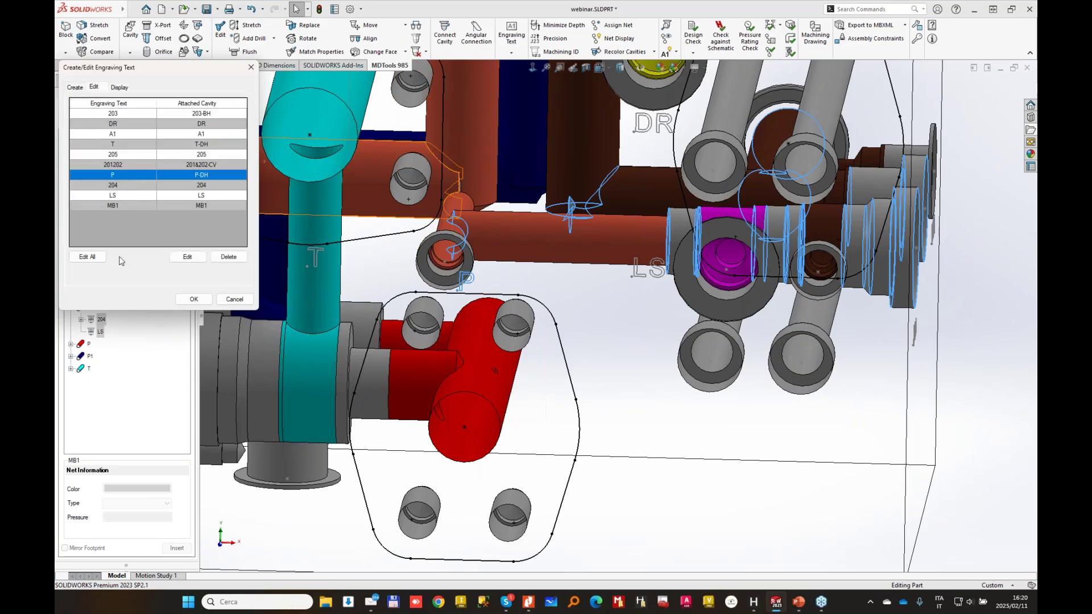
{"action": "left_click", "coordinate": [185, 256]}
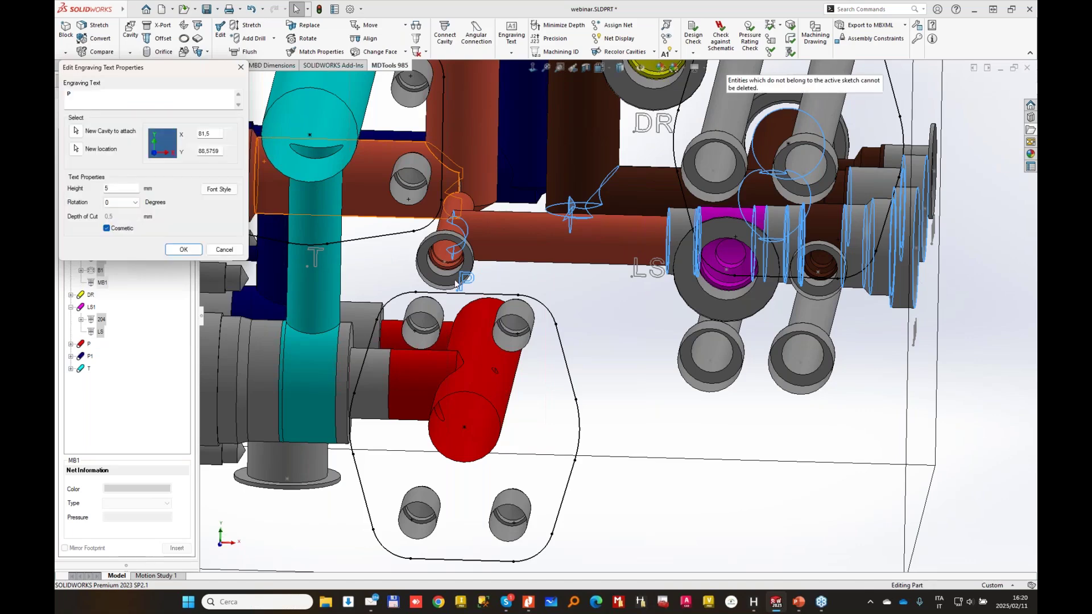
{"action": "scroll", "coordinate": [463, 286], "scroll_direction": "down", "scroll_amount": 4}
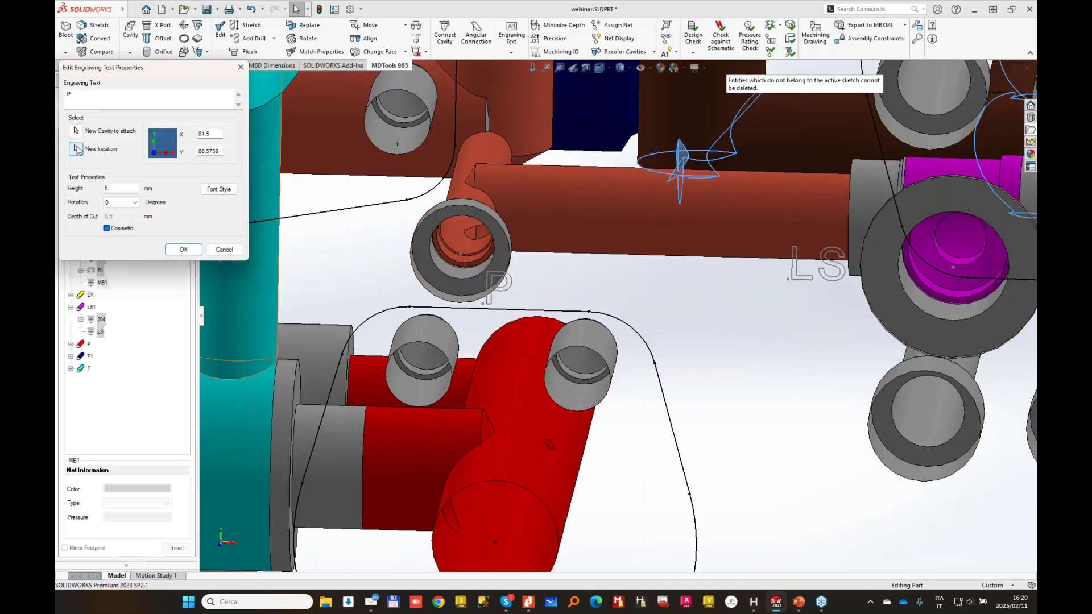
{"action": "left_click", "coordinate": [76, 149]}
{"action": "left_click", "coordinate": [583, 293]}
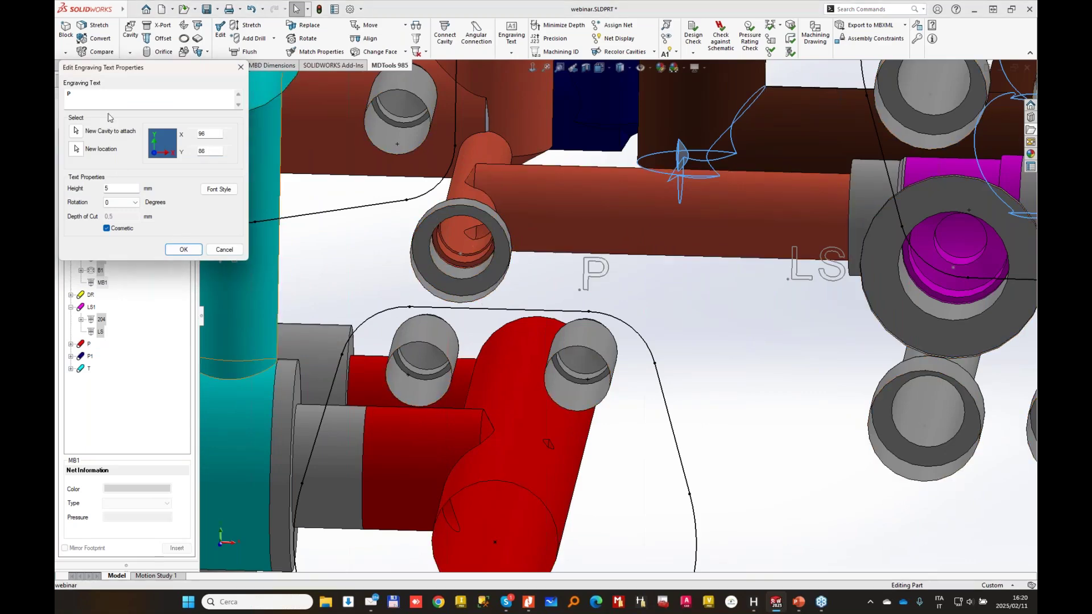
{"action": "left_click", "coordinate": [183, 250]}
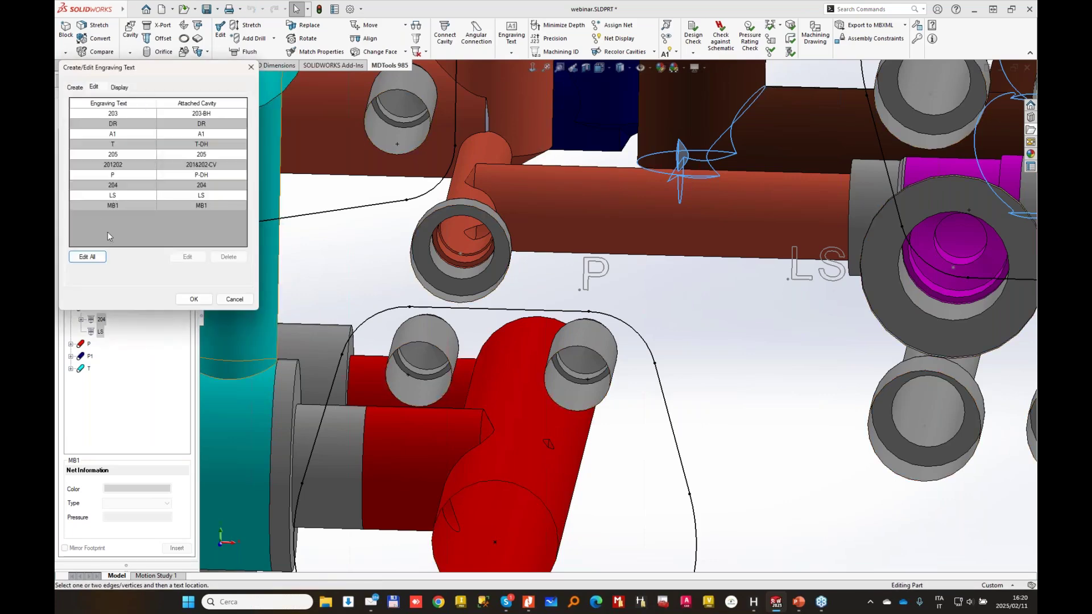
- Turn off the cosmetic option for all engraving texts with a 0.5 mm depth of cut, and review the resulting cut features
{"action": "left_click", "coordinate": [93, 259]}
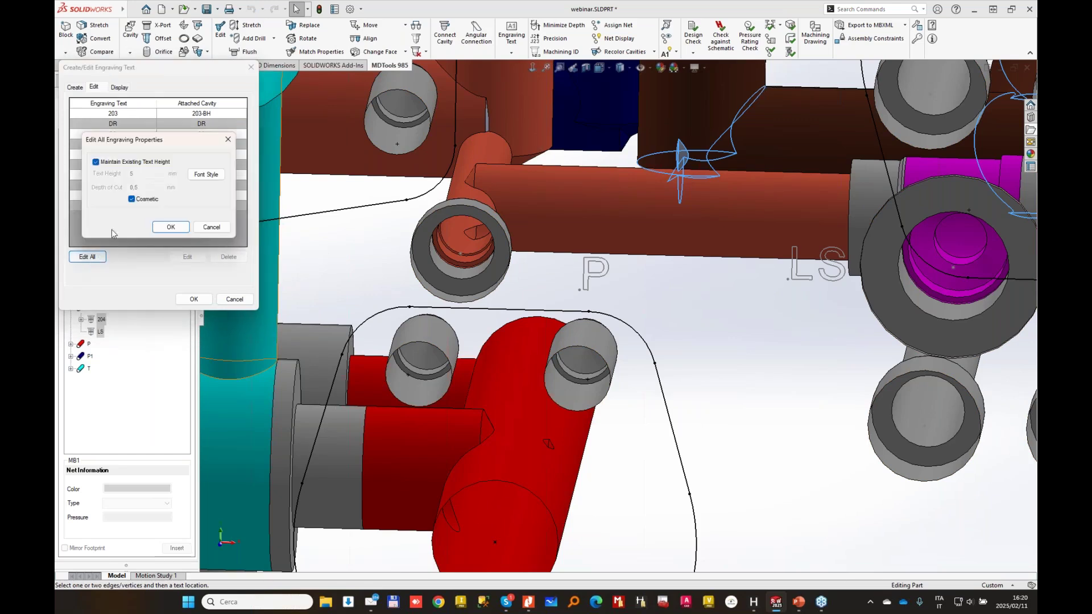
{"action": "left_click", "coordinate": [133, 200]}
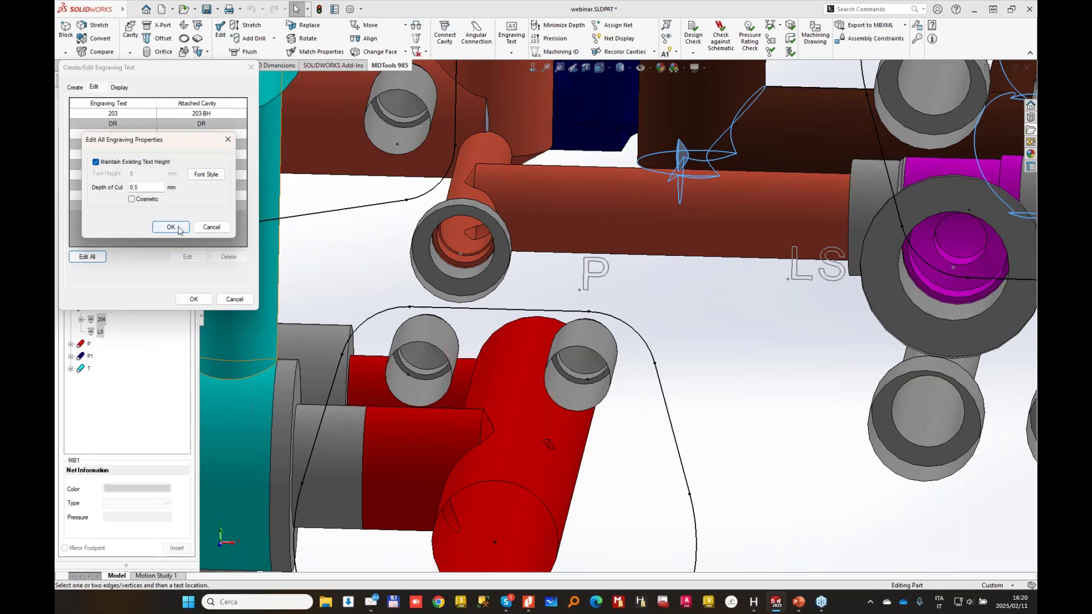
{"action": "left_click", "coordinate": [171, 227]}
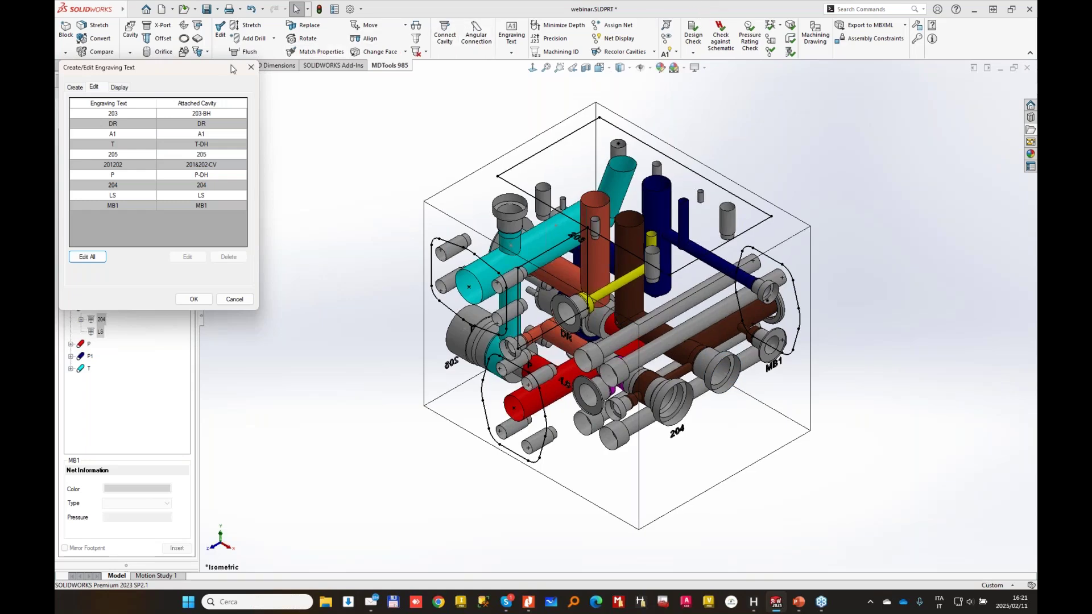
{"action": "left_click", "coordinate": [251, 68]}
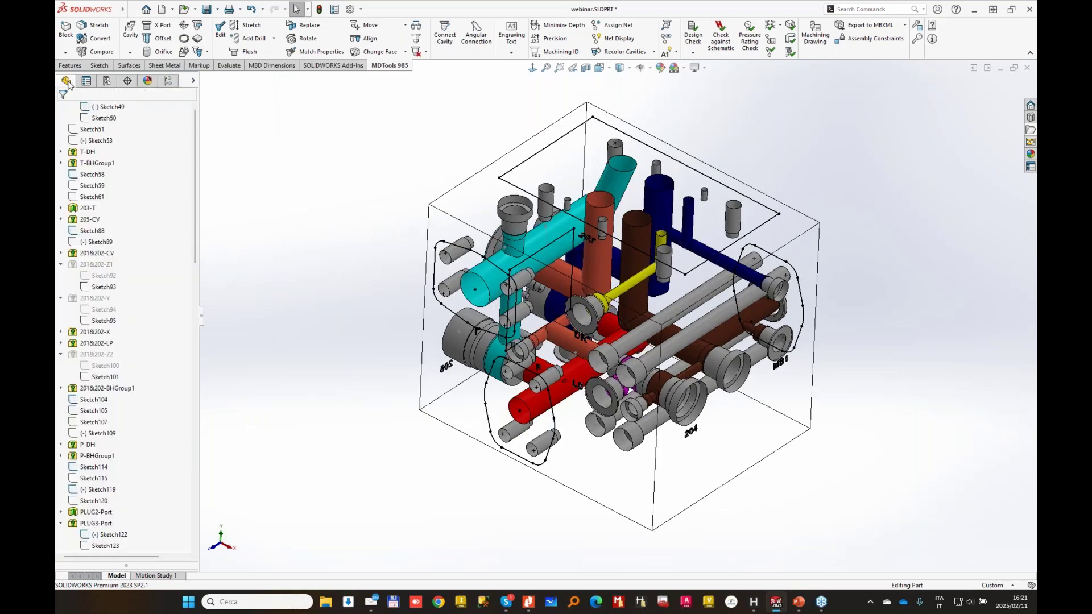
{"action": "left_click_drag", "start_coordinate": [196, 322], "coordinate": [196, 395]}
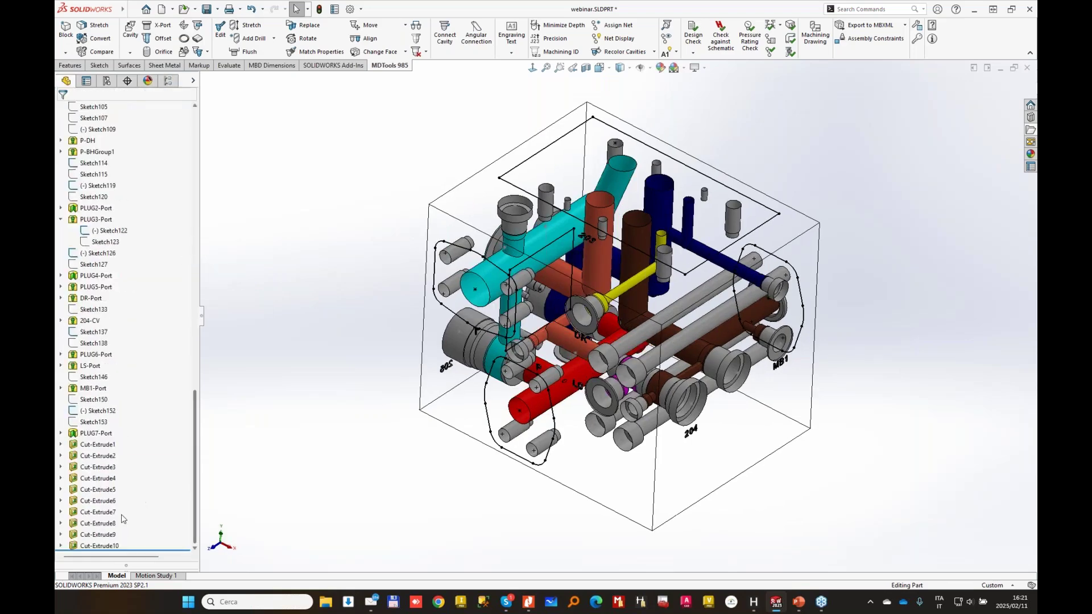
- Inspect the MB1 engraving cut on the manifold and bring up the HyDraw schematic's list of nets
{"action": "left_click", "coordinate": [99, 445]}
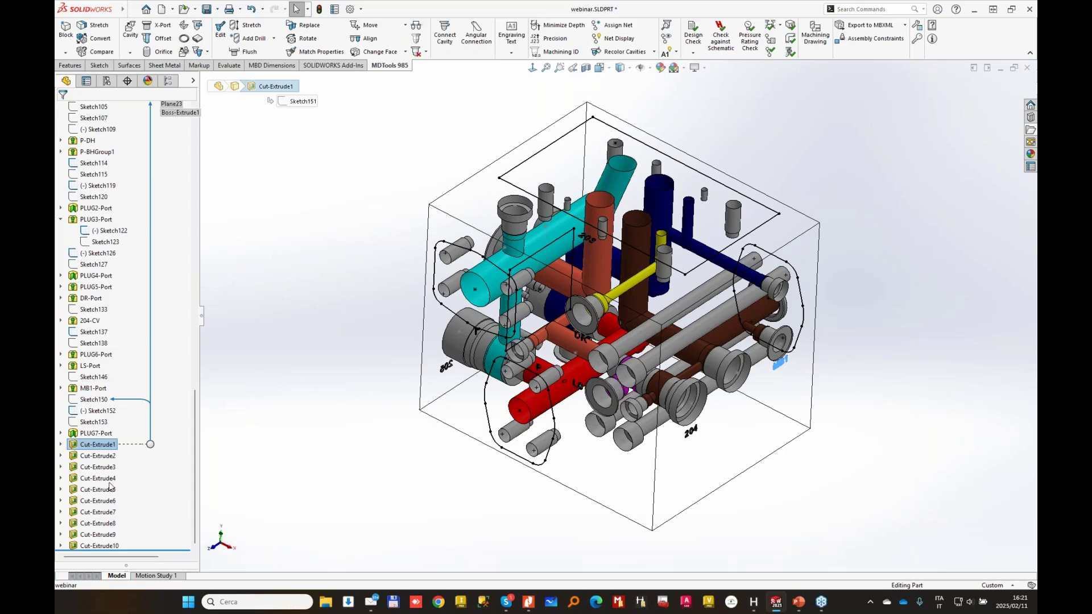
{"action": "left_click", "coordinate": [320, 381]}
{"action": "middle_click_drag", "start_coordinate": [322, 380], "coordinate": [435, 354]}
{"action": "scroll", "coordinate": [407, 347], "scroll_direction": "up", "scroll_amount": 2}
{"action": "left_click", "coordinate": [167, 81]}
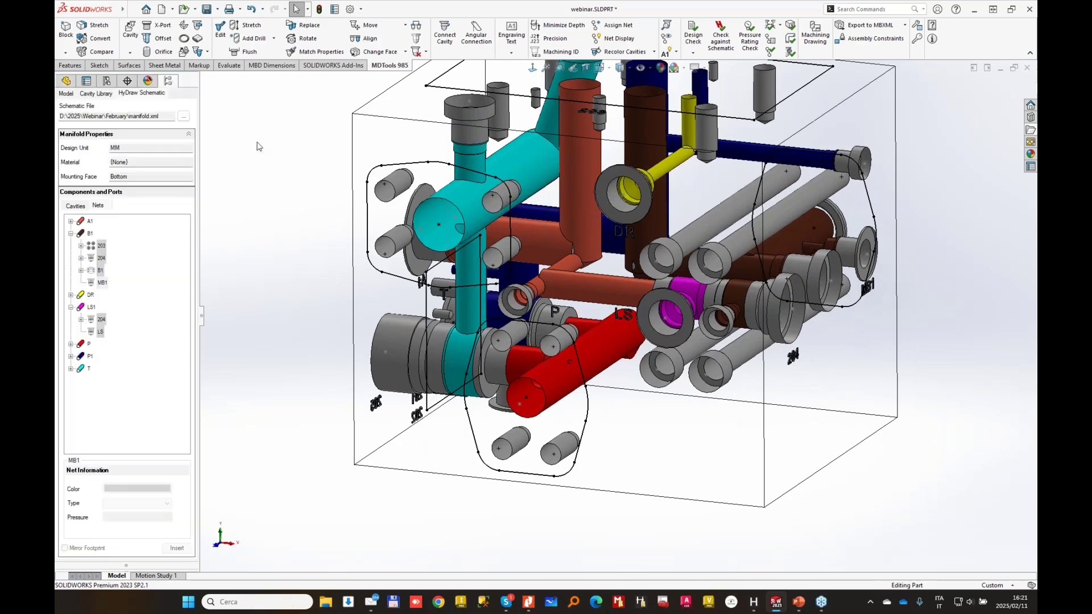
{"action": "scroll", "coordinate": [944, 304], "scroll_direction": "up", "scroll_amount": 1}
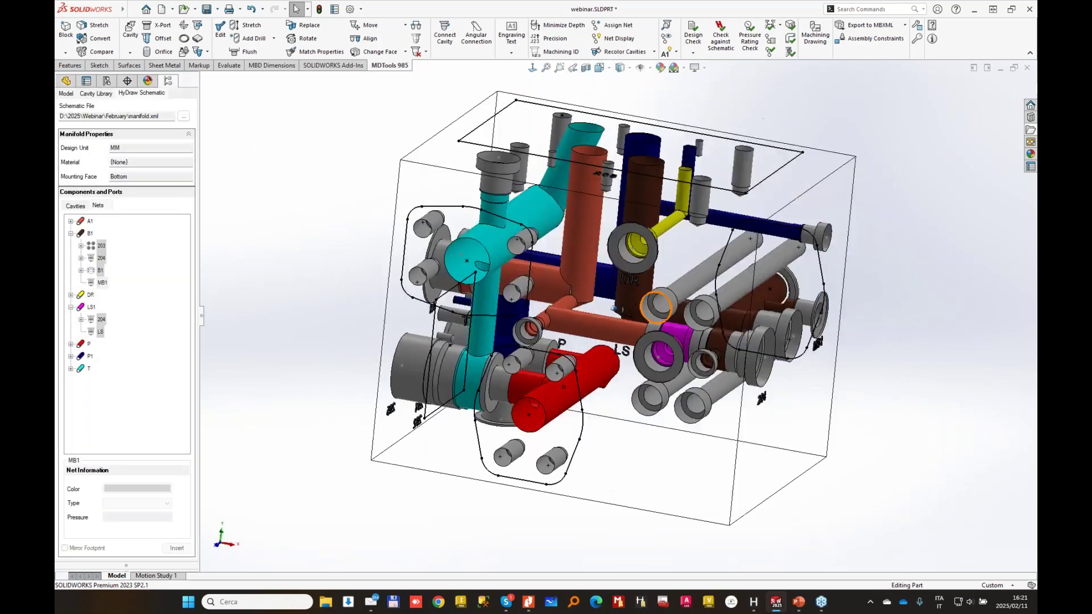
{"action": "middle_click_drag", "start_coordinate": [955, 307], "coordinate": [769, 26]}
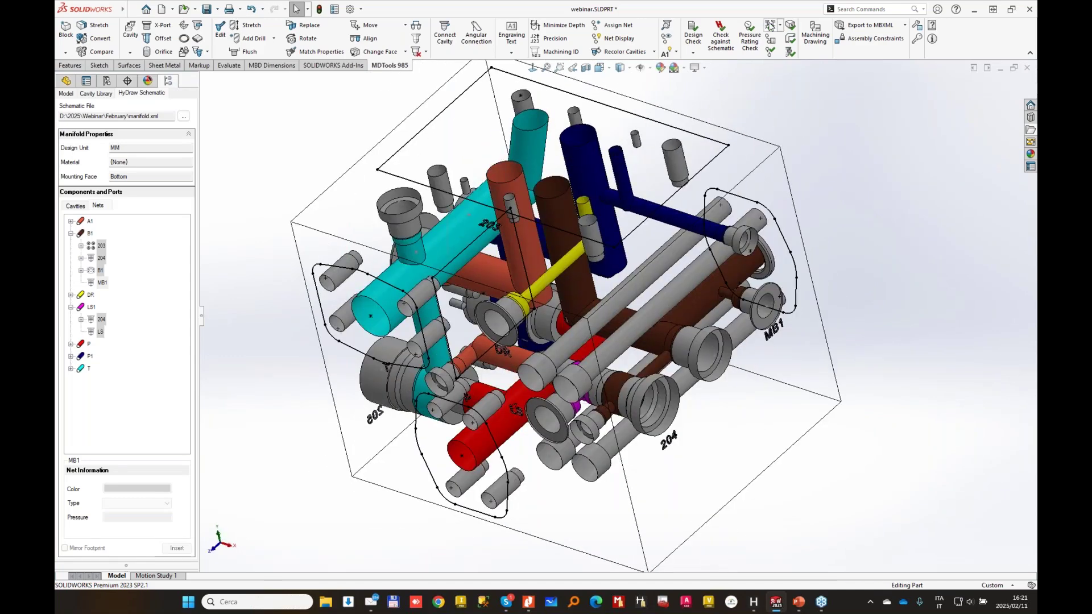
- Run a wall thickness check around all cavities with a 5 mm minimum and examine the 203-BH and B1-DH clearances
{"action": "left_click", "coordinate": [769, 26]}
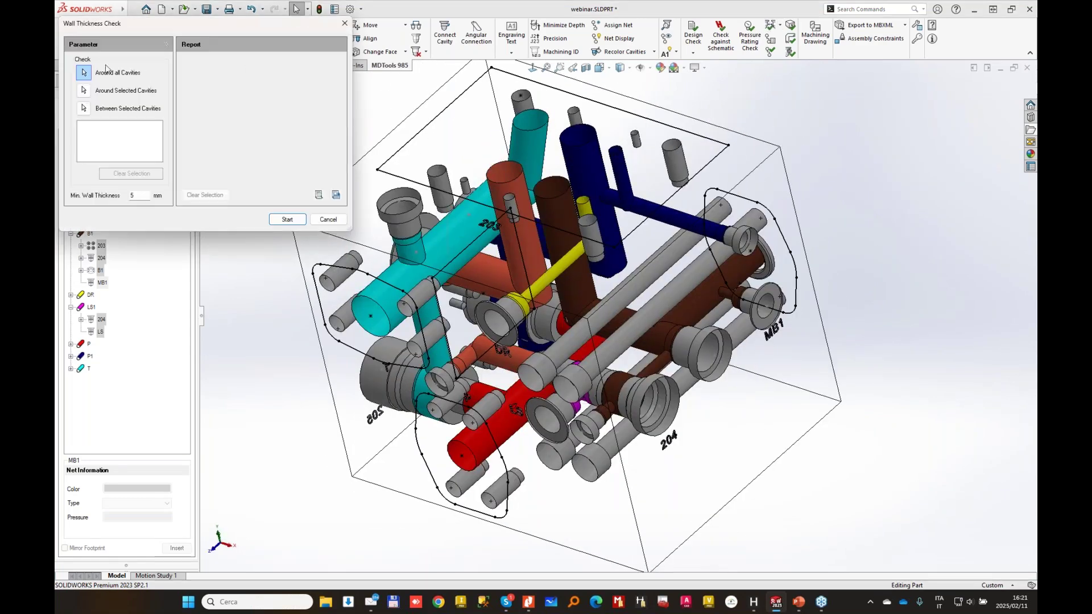
{"action": "left_click", "coordinate": [287, 219]}
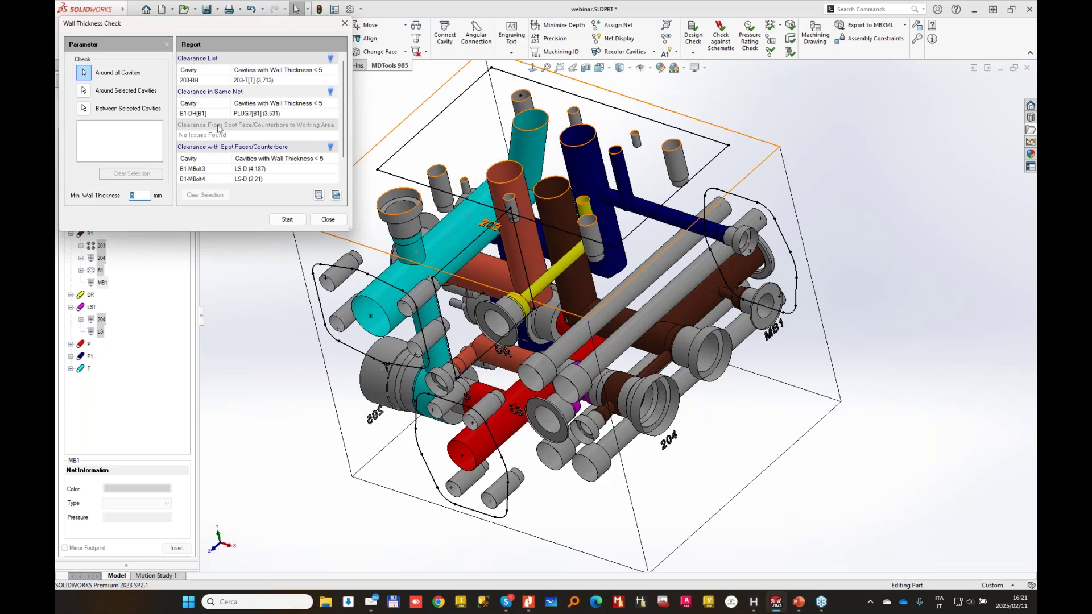
{"action": "left_click", "coordinate": [292, 83]}
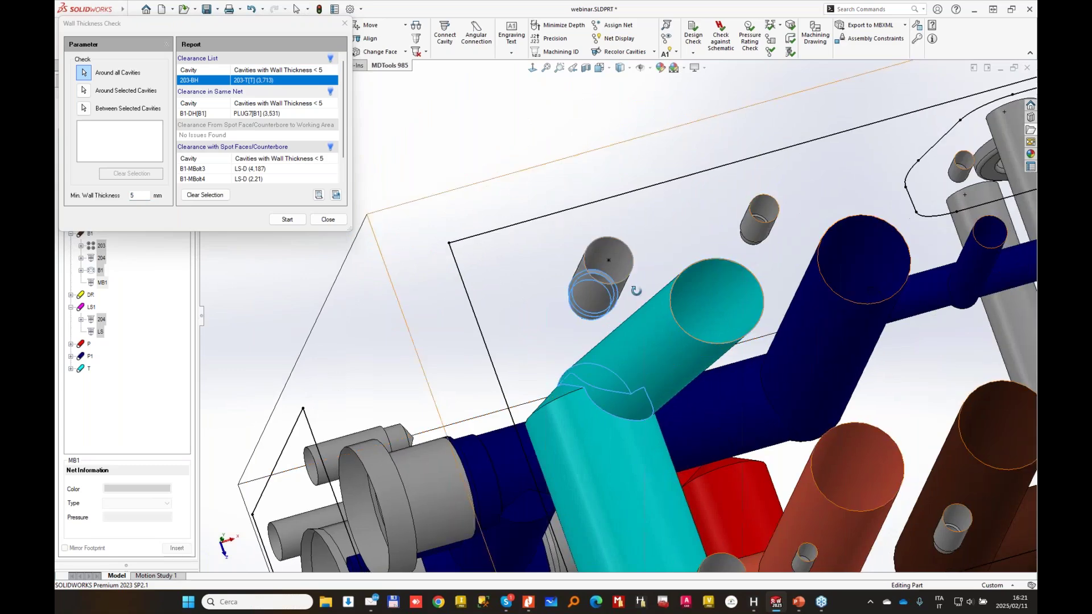
{"action": "left_click", "coordinate": [256, 113]}
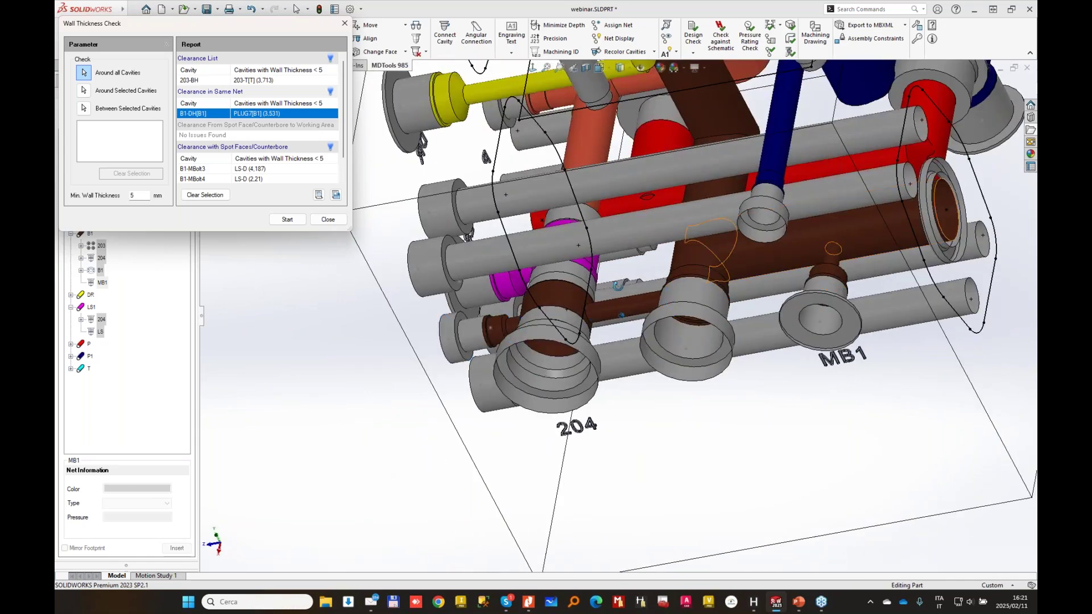
- Examine the spot face clearance between B1-MBolt3 and LS-D in the model, and close the wall thickness check
{"action": "left_click", "coordinate": [262, 170]}
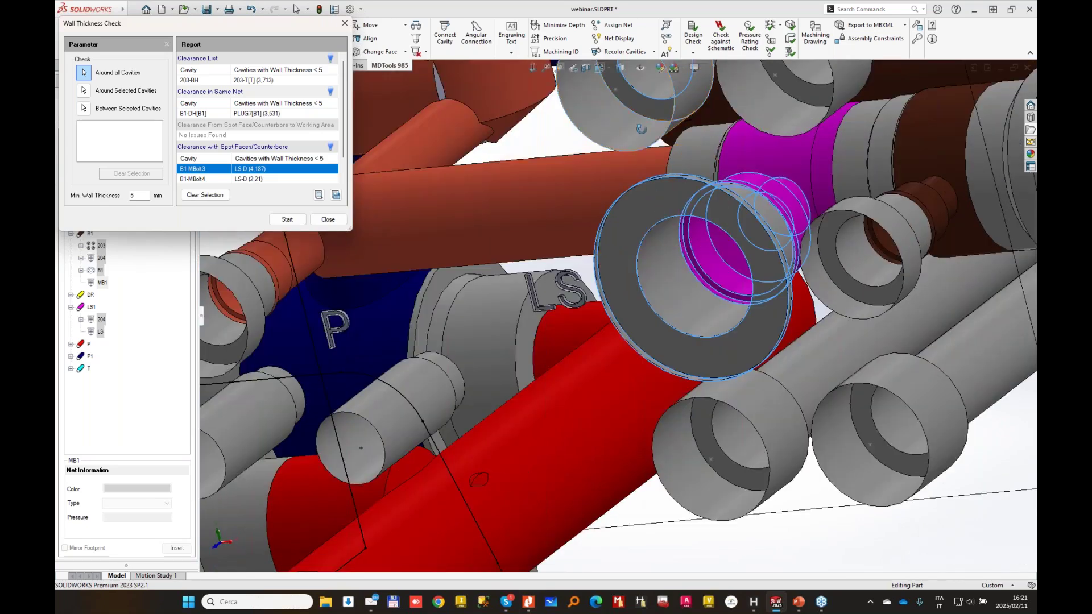
{"action": "middle_click_drag", "start_coordinate": [642, 129], "coordinate": [648, 140]}
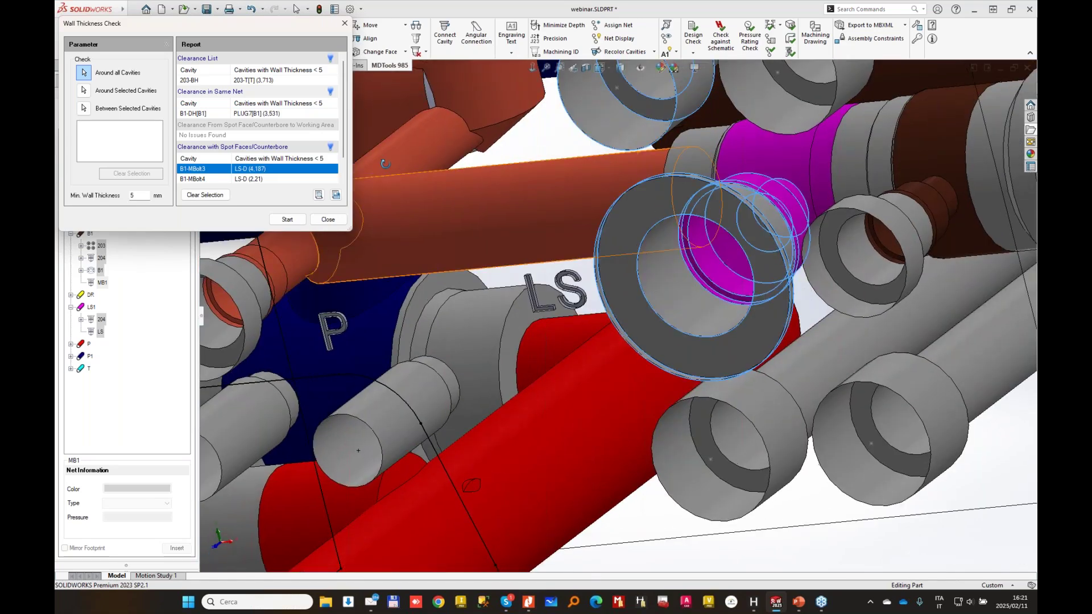
{"action": "middle_click_drag", "start_coordinate": [664, 197], "coordinate": [601, 269]}
{"action": "scroll", "coordinate": [611, 310], "scroll_direction": "up", "scroll_amount": 3}
{"action": "scroll", "coordinate": [602, 268], "scroll_direction": "up", "scroll_amount": 1}
{"action": "left_click", "coordinate": [335, 223]}
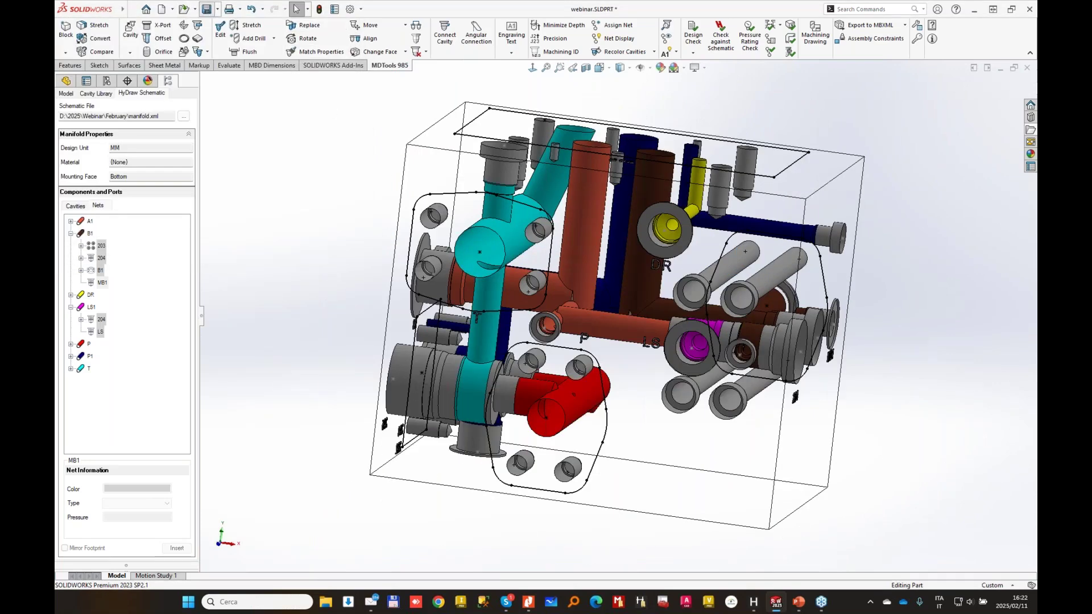
- Save the part and generate machining IDs with the 101, 102, 201 naming scheme, grouped identical cavities, diameter sorting and upper case
{"action": "left_click", "coordinate": [206, 9]}
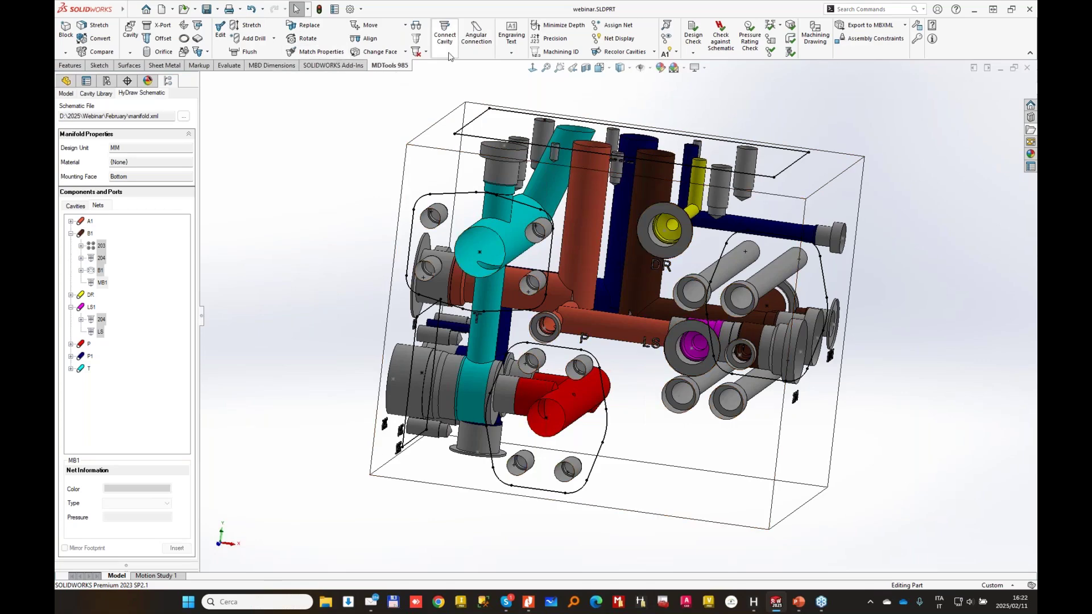
{"action": "left_click", "coordinate": [565, 52]}
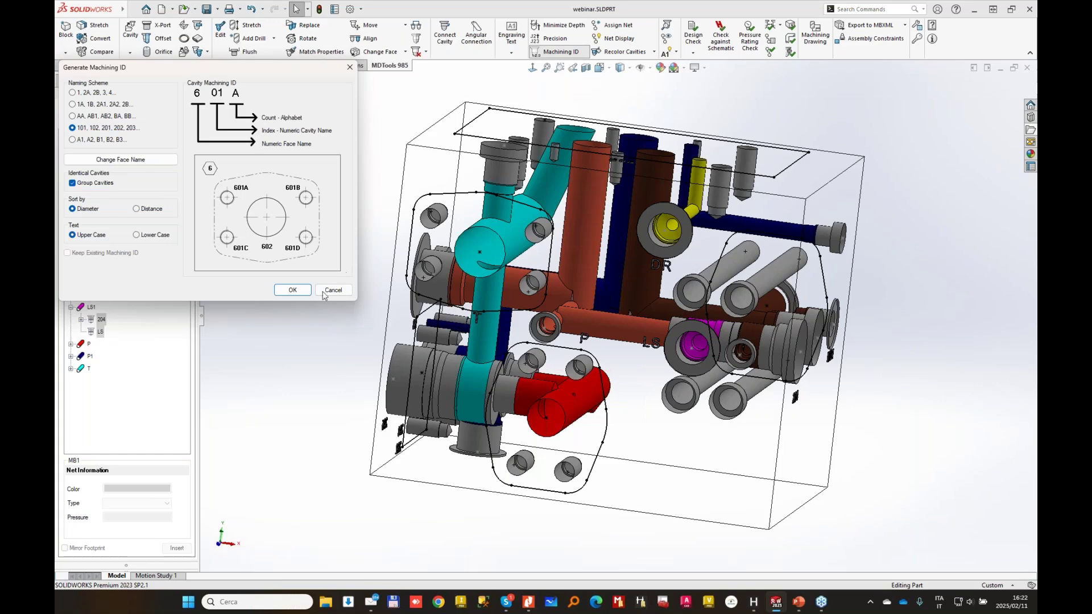
{"action": "left_click", "coordinate": [300, 291]}
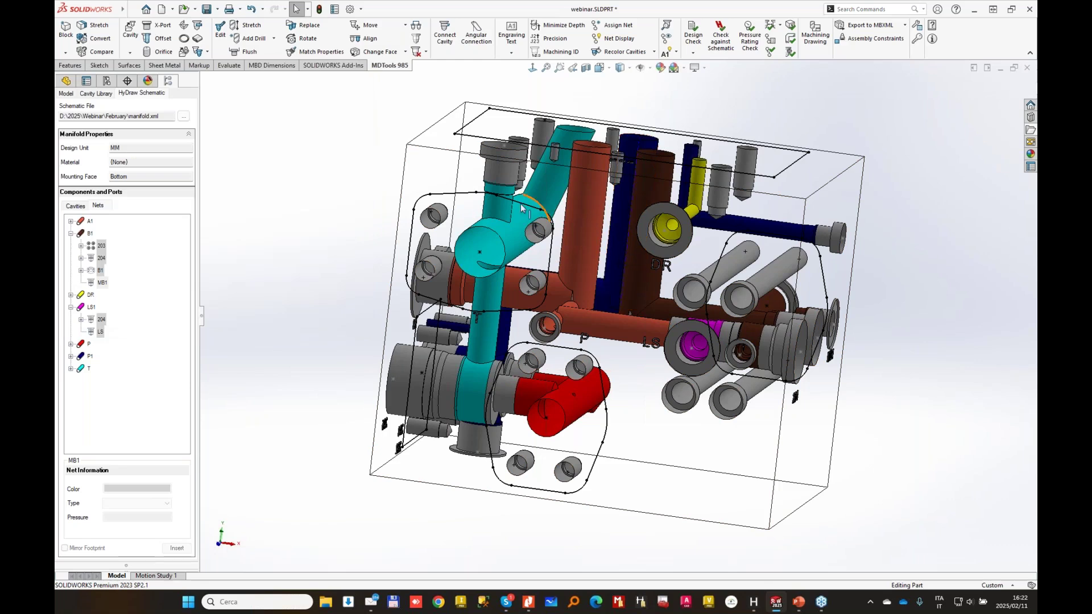
- Check the machining ID assigned to the T port drill in its cavity data without changing anything
{"action": "left_click", "coordinate": [488, 241]}
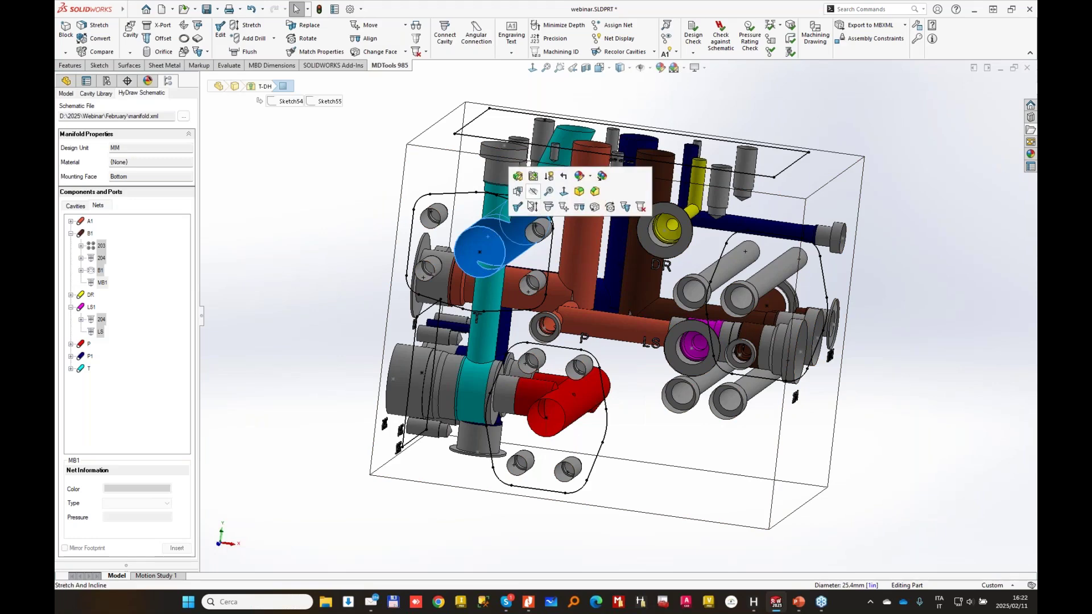
{"action": "left_click", "coordinate": [513, 207]}
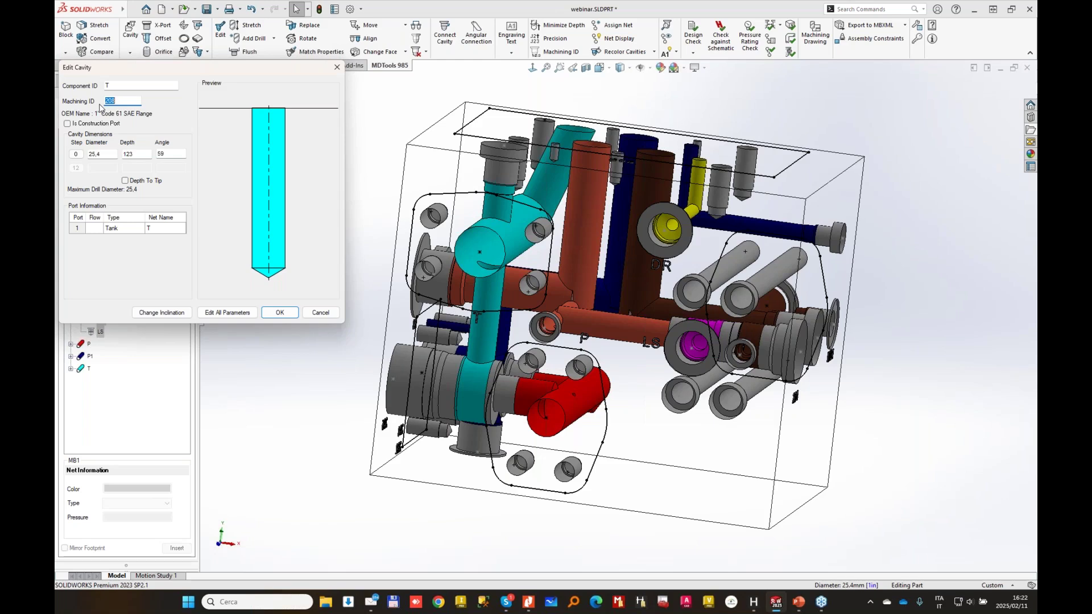
{"action": "left_click", "coordinate": [320, 312]}
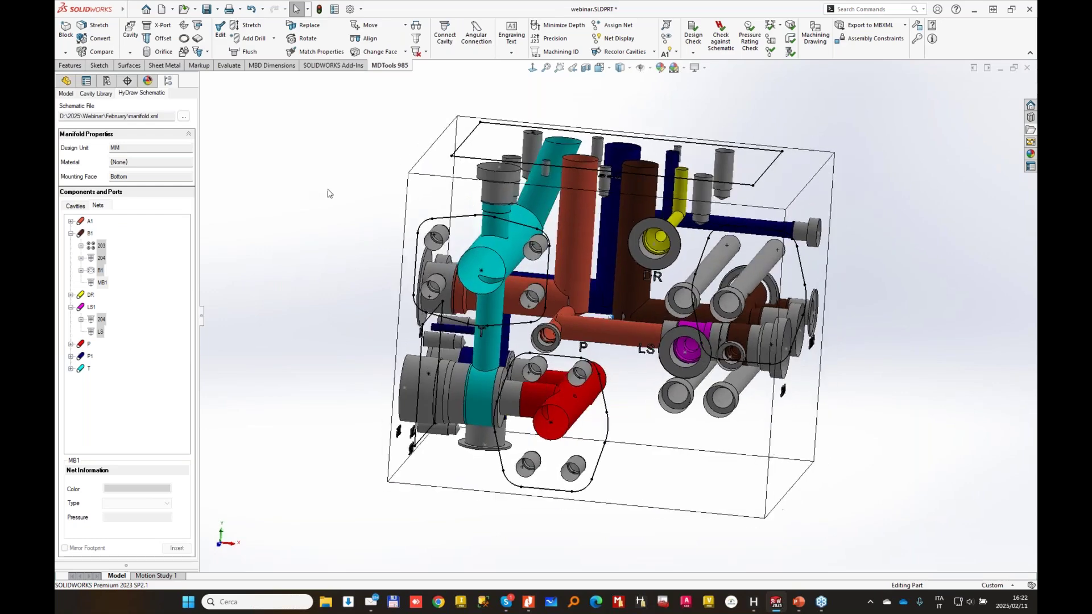
- Create a new assembly from the Assieme template and place the webinar manifold part in it
{"action": "left_click", "coordinate": [163, 9]}
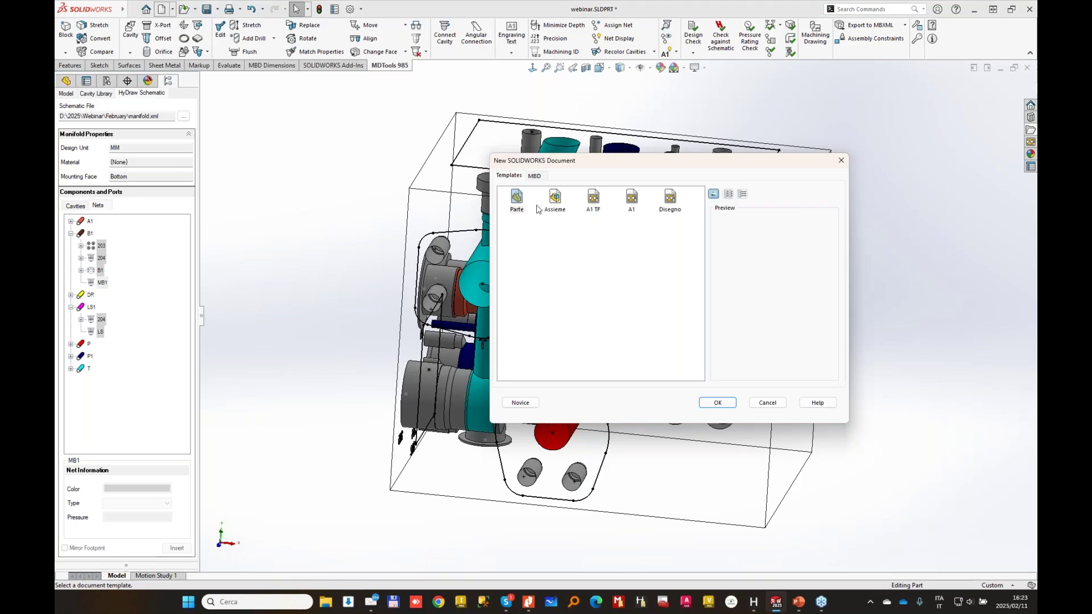
{"action": "double_click", "coordinate": [556, 197]}
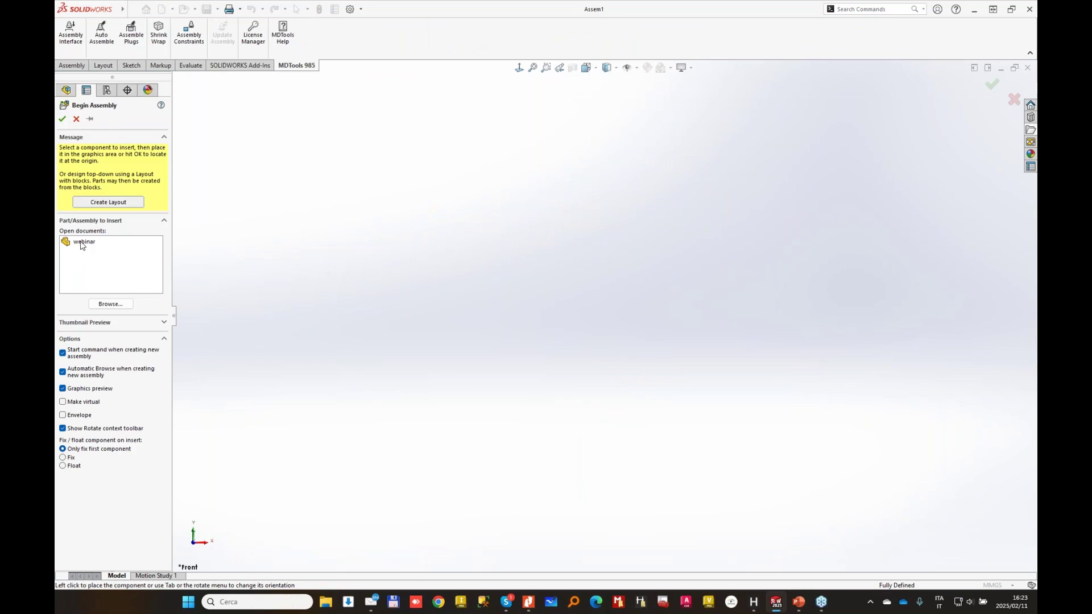
{"action": "left_click", "coordinate": [83, 244]}
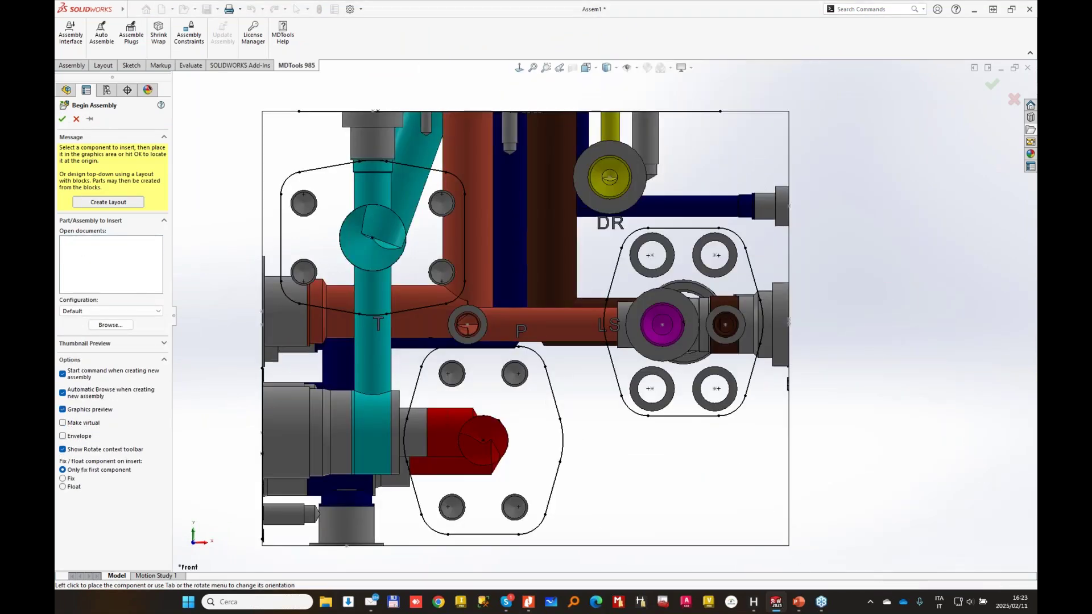
{"action": "left_click", "coordinate": [286, 210]}
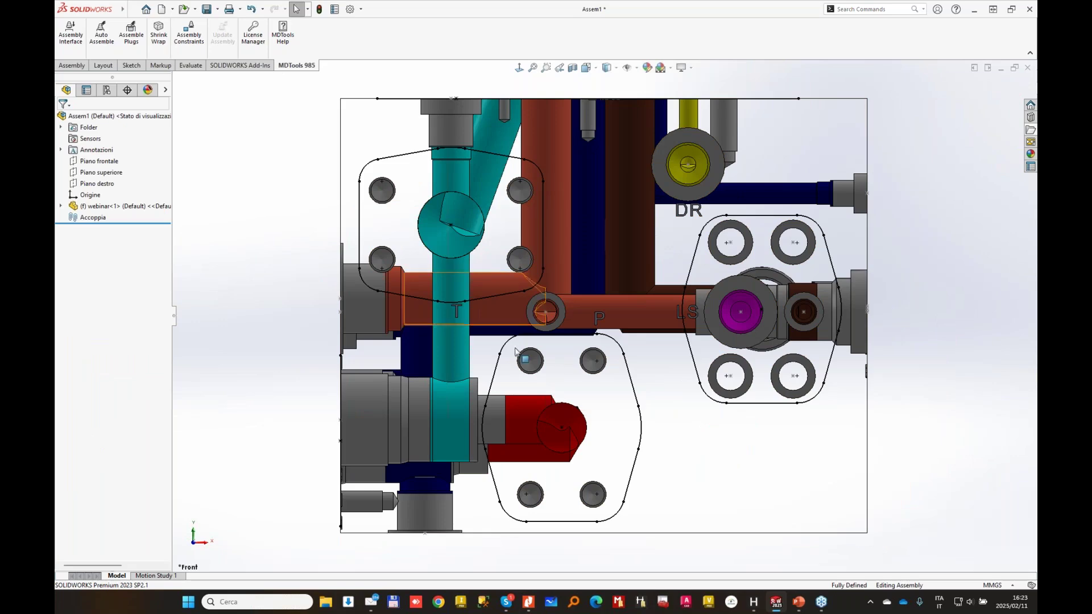
- Switch to HyDraw CAD, examine the model data and linked CAD file of directional valve 203, and return to the SOLIDWORKS assembly
{"action": "left_click", "coordinate": [753, 602]}
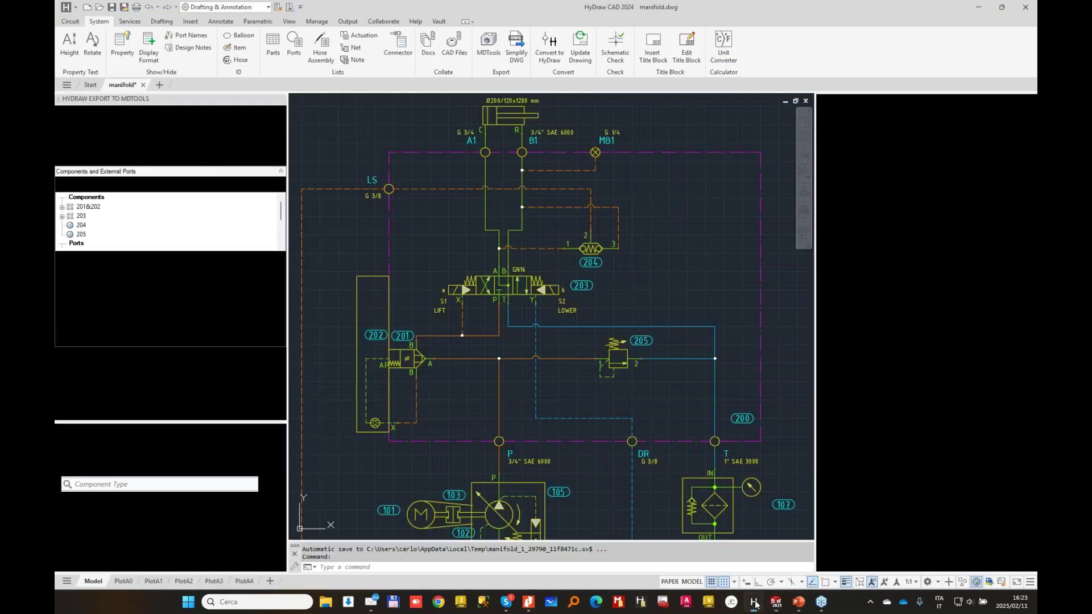
{"action": "left_click", "coordinate": [514, 287]}
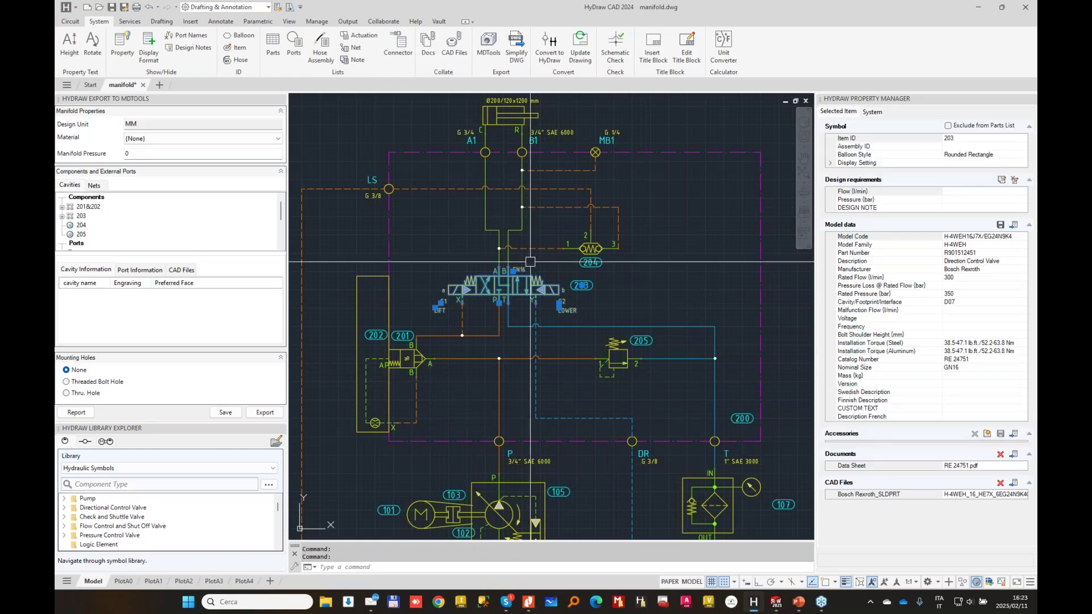
{"action": "scroll", "coordinate": [518, 290], "scroll_direction": "up", "scroll_amount": 2}
{"action": "left_click", "coordinate": [1014, 494]}
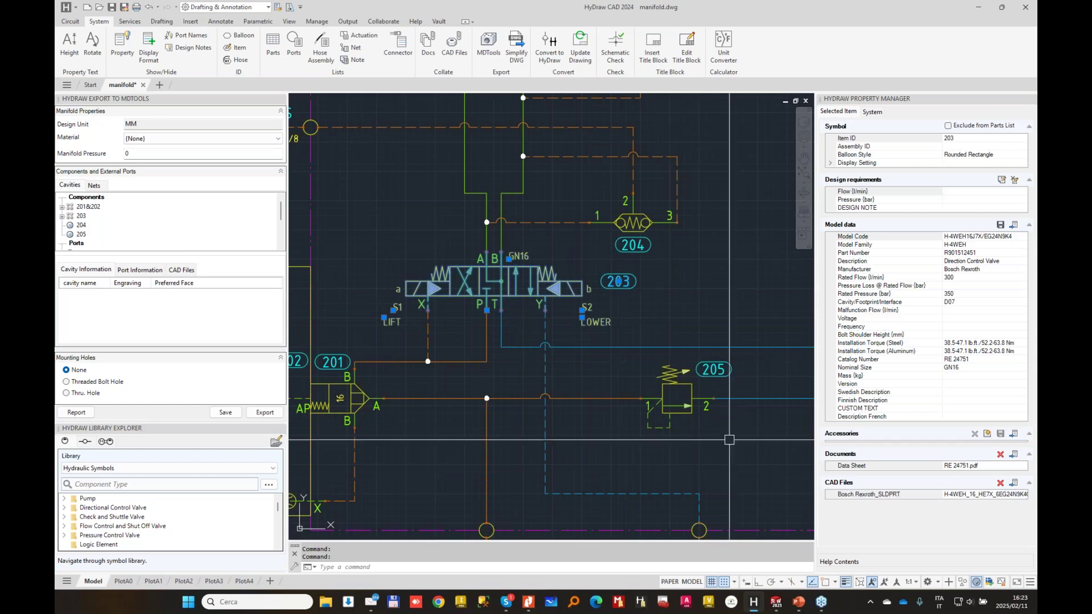
{"action": "key", "text": "Escape"}
{"action": "key", "text": "Escape"}
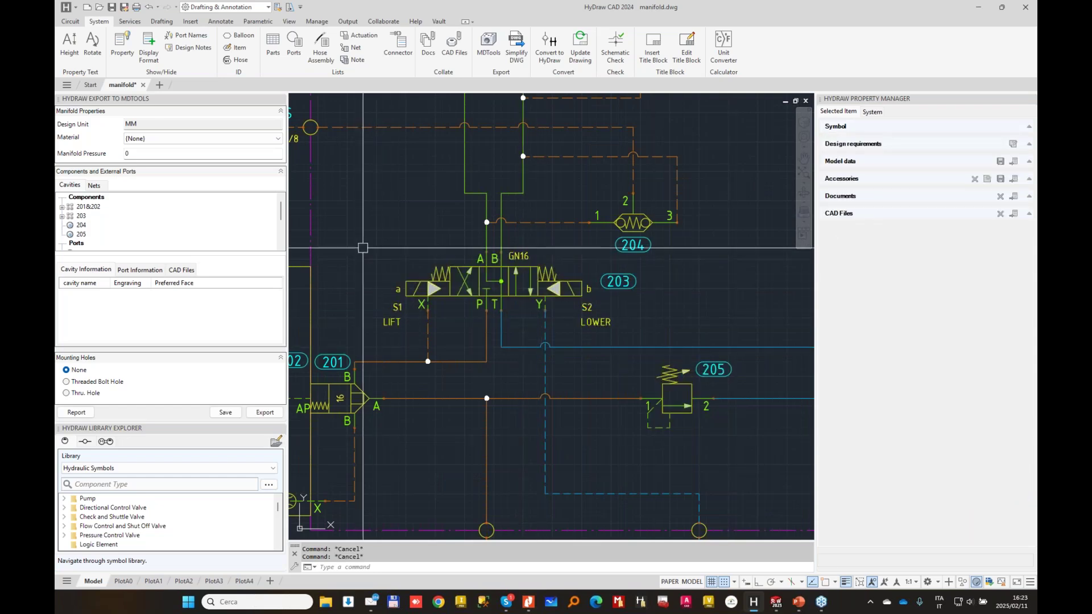
{"action": "left_click", "coordinate": [978, 8]}
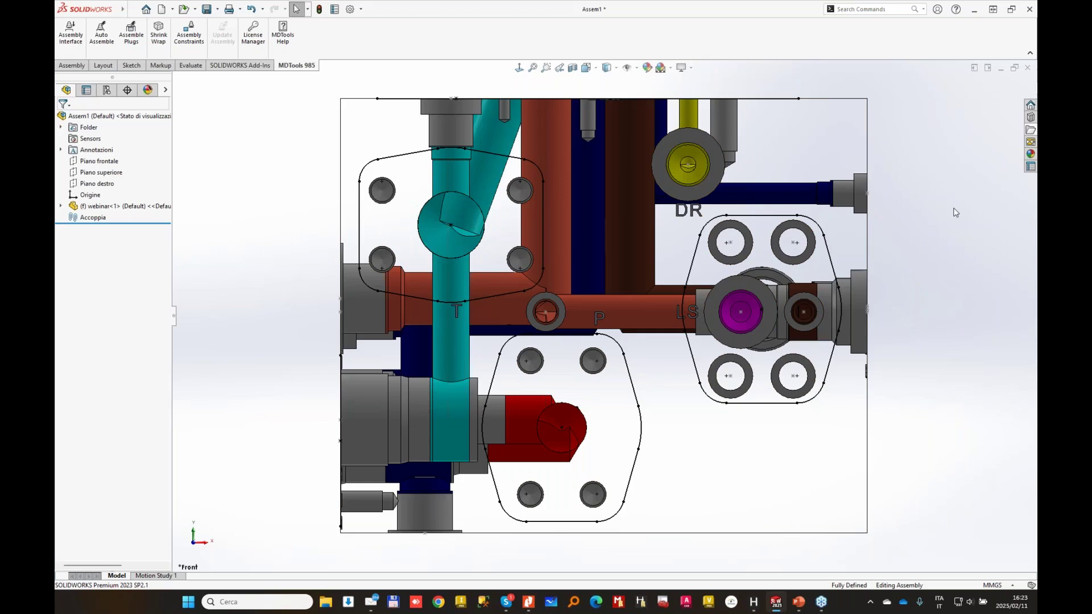
- Auto-assemble the listed CAD models of the valves, plugs and MB1 fitting onto the manifold block
{"action": "scroll", "coordinate": [955, 213], "scroll_direction": "up", "scroll_amount": 4}
{"action": "middle_click_drag", "start_coordinate": [955, 212], "coordinate": [682, 152]}
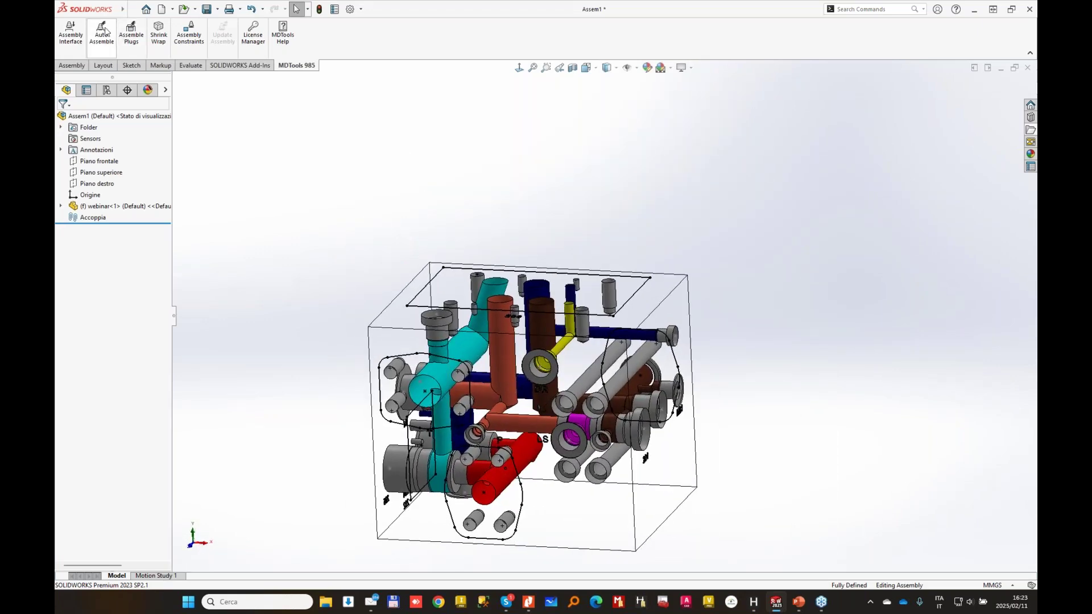
{"action": "left_click", "coordinate": [105, 31]}
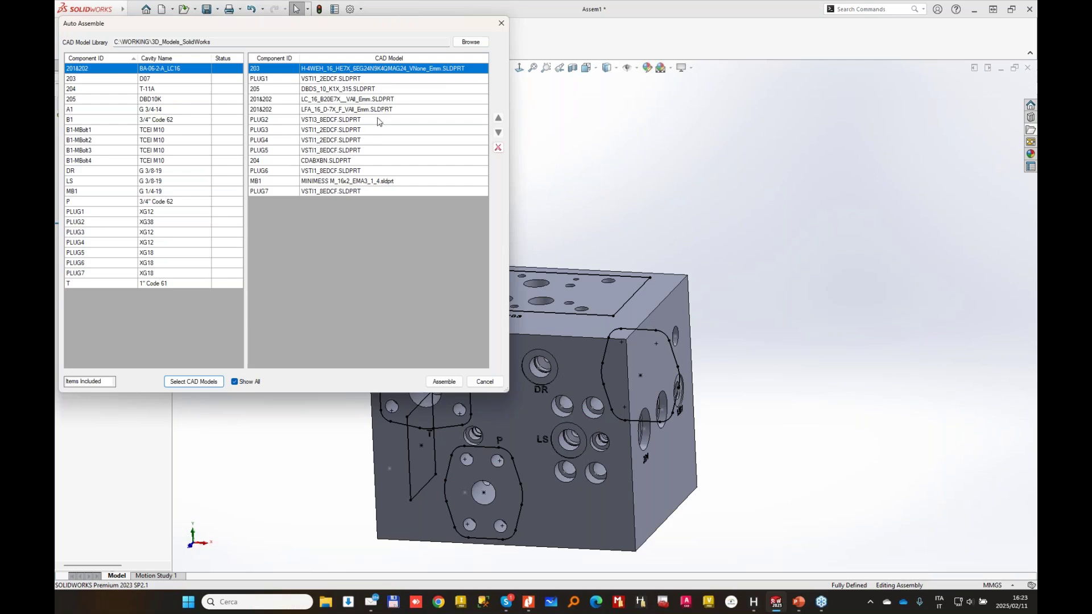
{"action": "left_click", "coordinate": [334, 122]}
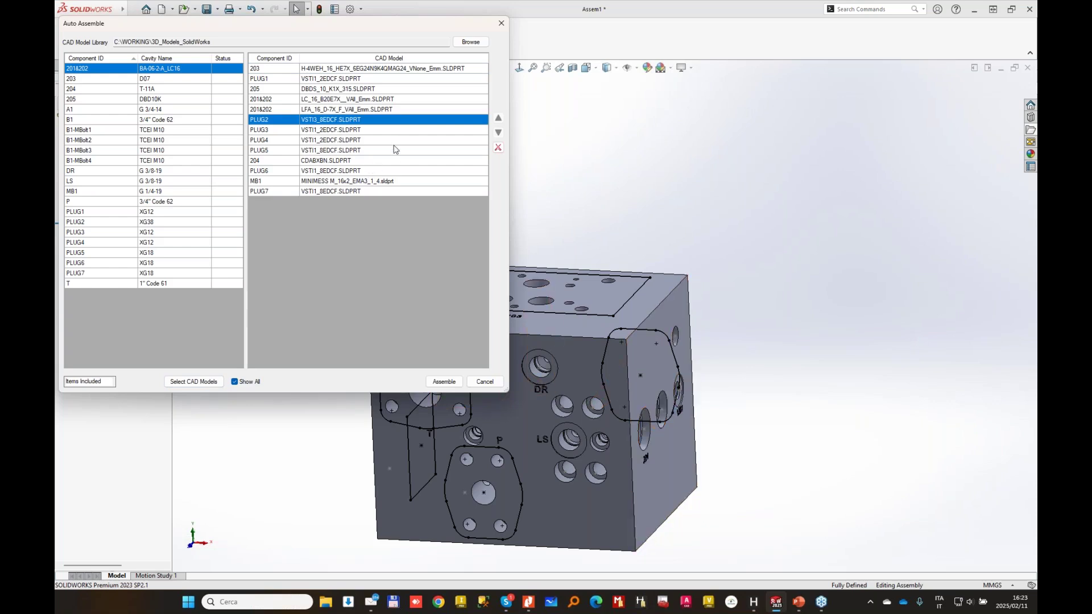
{"action": "left_click", "coordinate": [444, 381]}
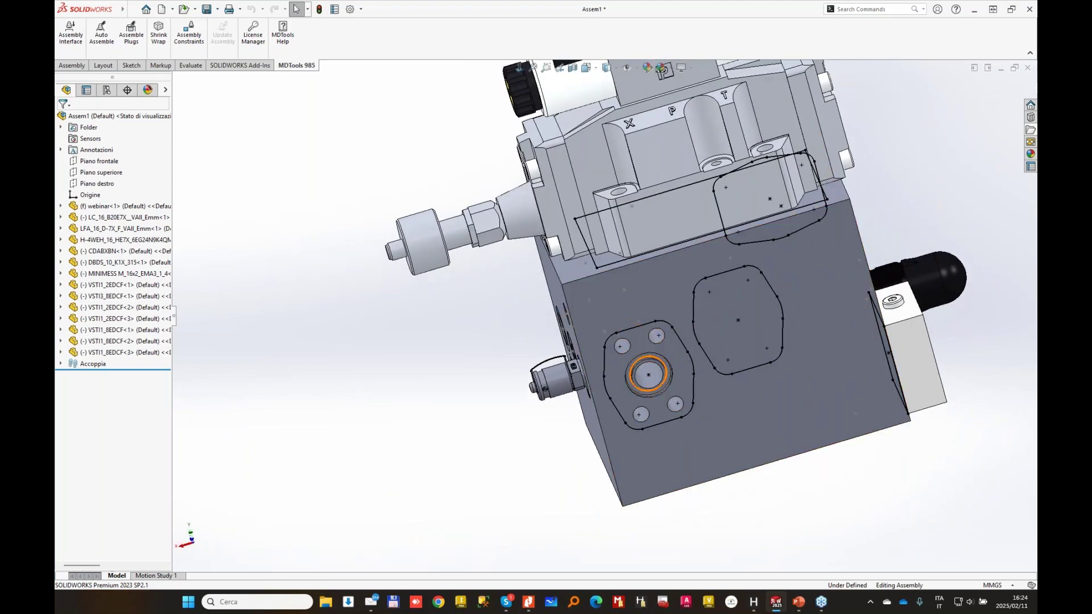
- Inspect the assembled manifold from all sides, checking the mounted valves, plugs, ports and engraved labels
{"action": "middle_click_drag", "start_coordinate": [665, 360], "coordinate": [646, 356]}
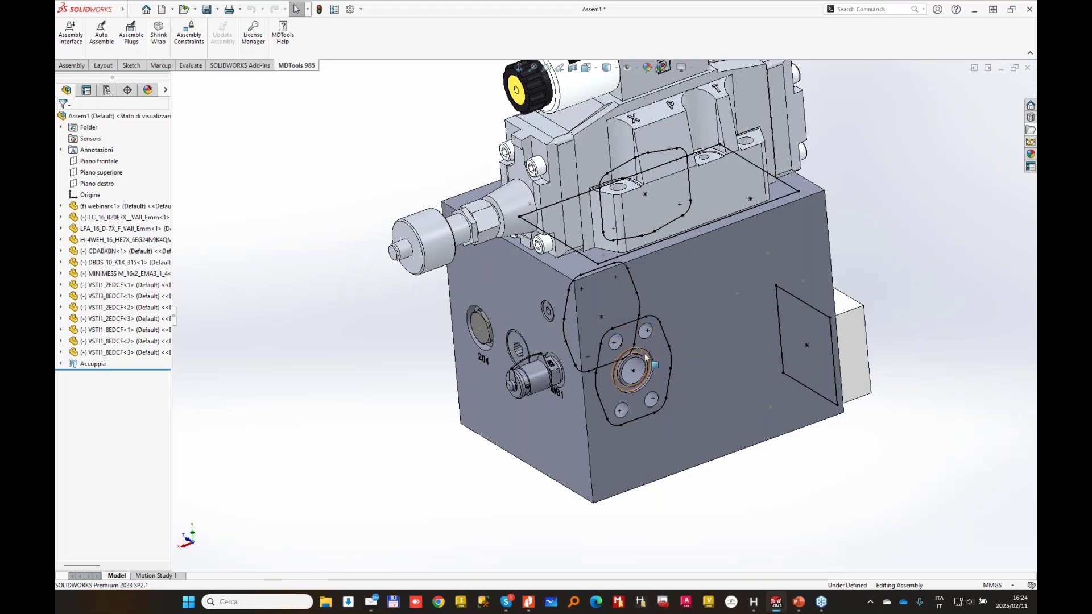
{"action": "scroll", "coordinate": [648, 358], "scroll_direction": "down", "scroll_amount": 2}
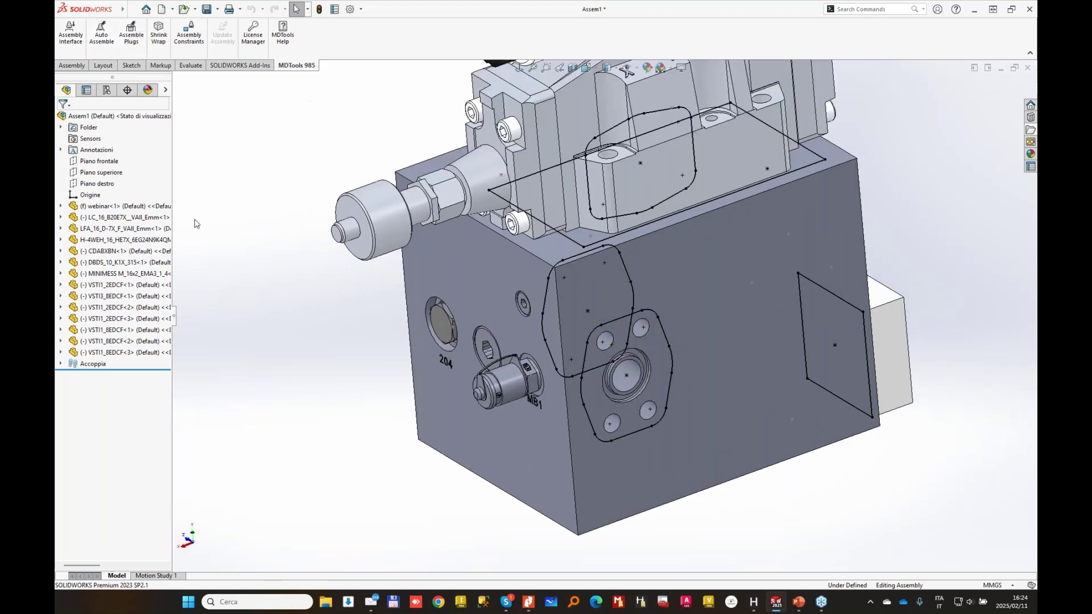
{"action": "key", "text": "Right"}
{"action": "key", "text": "Right"}
{"action": "key", "text": "Right"}
{"action": "key", "text": "Right"}
{"action": "key", "text": "Right"}
{"action": "key", "text": "Right"}
{"action": "key", "text": "Right"}
{"action": "key", "text": "Right"}
{"action": "key", "text": "Right"}
{"action": "key", "text": "Right"}
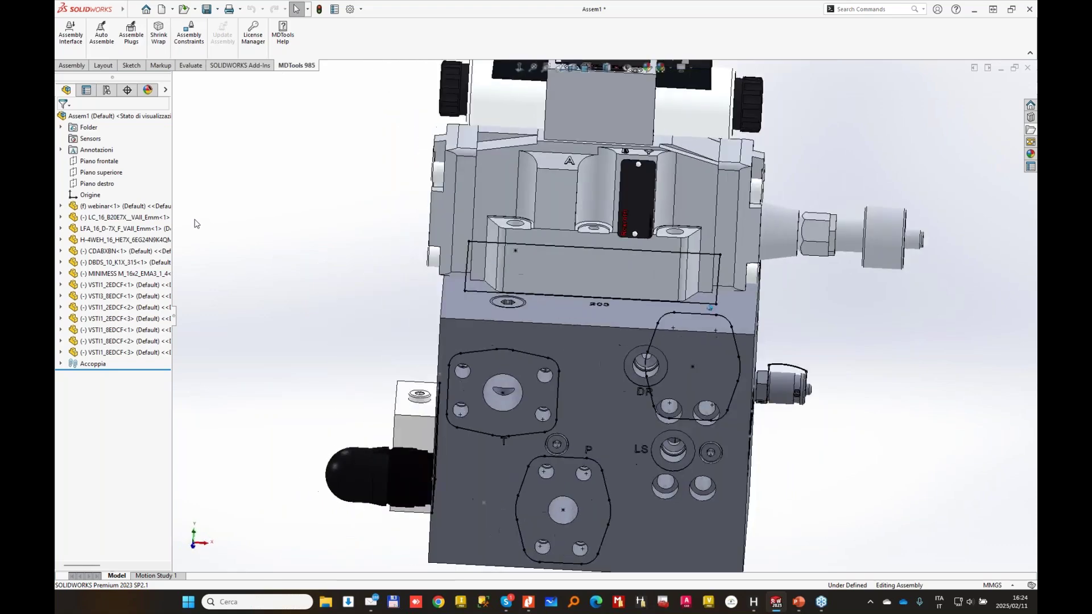
{"action": "middle_click_drag", "start_coordinate": [685, 304], "coordinate": [830, 250]}
{"action": "middle_click_drag", "start_coordinate": [601, 316], "coordinate": [585, 318]}
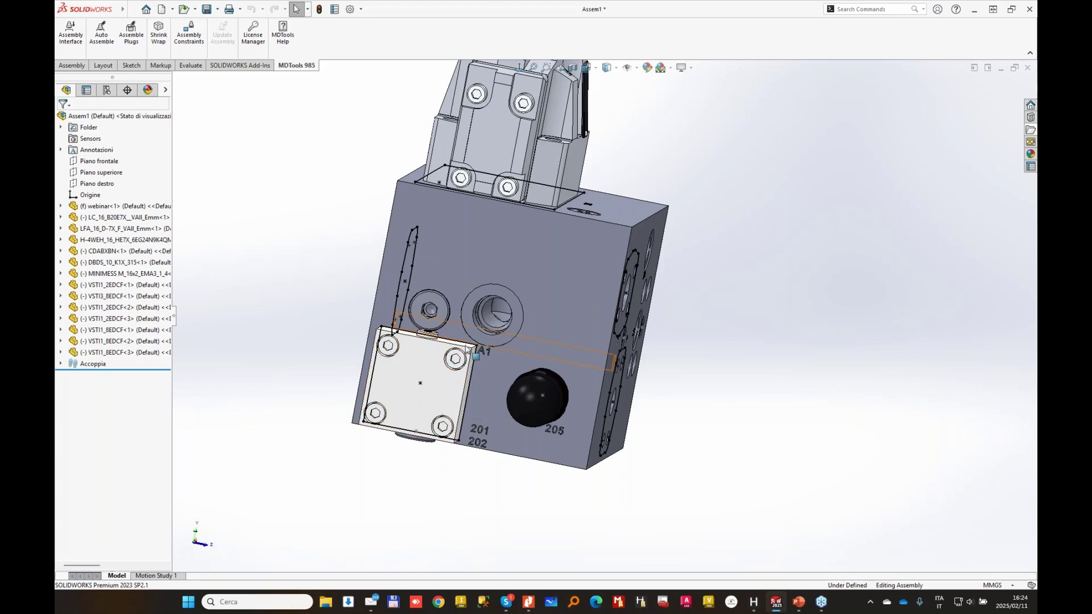
- Switch to MDTools Library Manager and open cavity BA-06-2-A_LC16 from the 2-Slip-In Cartridge-ISO 7368 library
{"action": "left_click", "coordinate": [621, 604]}
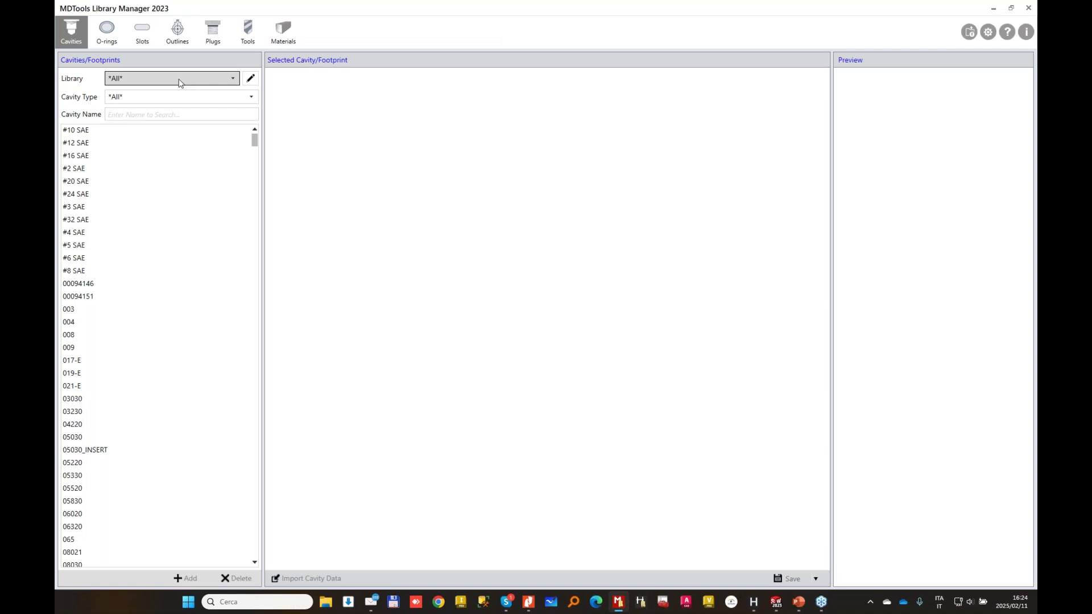
{"action": "left_click", "coordinate": [180, 83]}
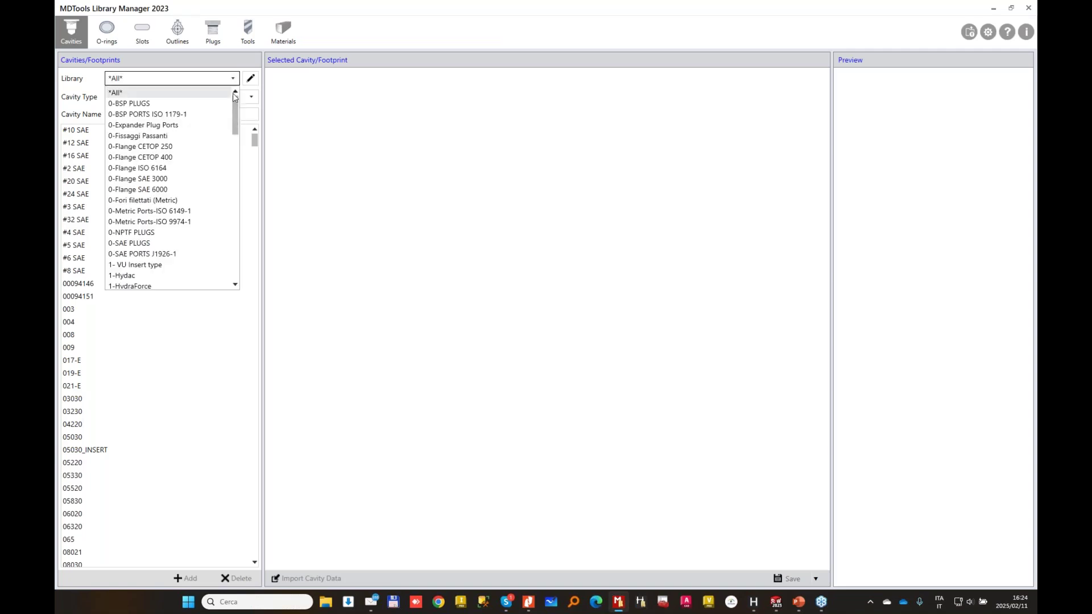
{"action": "left_click_drag", "start_coordinate": [233, 109], "coordinate": [230, 183]}
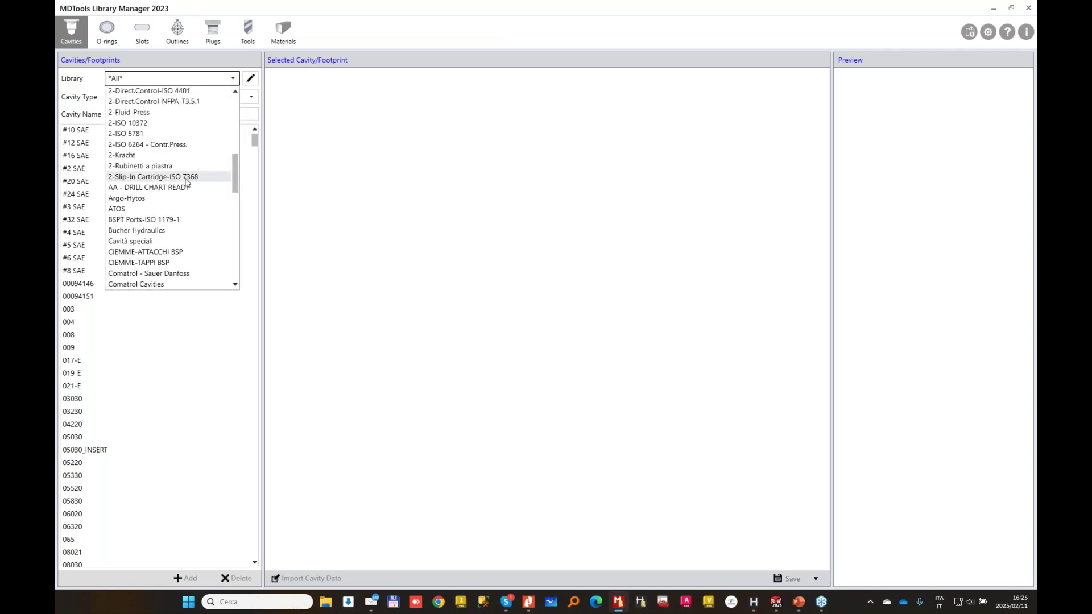
{"action": "left_click", "coordinate": [198, 183]}
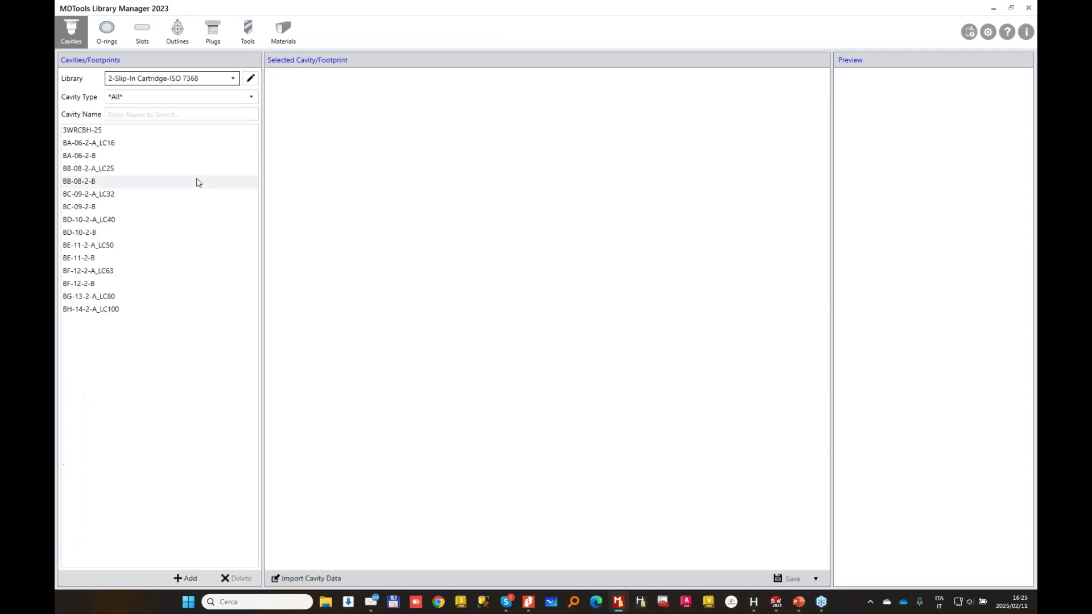
{"action": "left_click", "coordinate": [109, 146]}
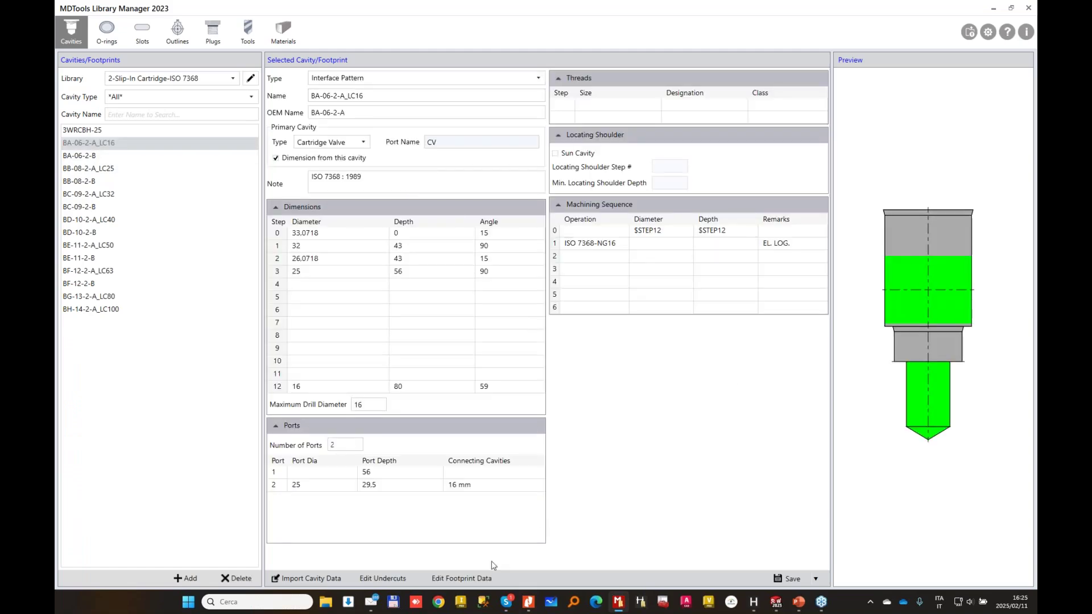
- Open the footprint data of BA-06-2-A_LC16 and compare the positions and dimensions of bolt holes BH1 and BH2
{"action": "left_click", "coordinate": [462, 578]}
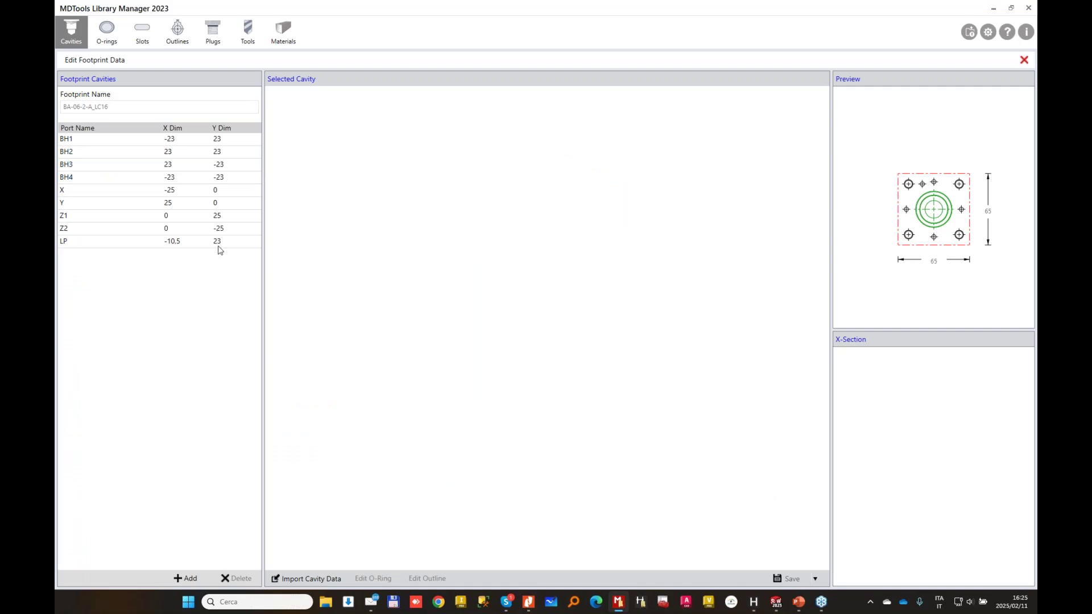
{"action": "left_click", "coordinate": [136, 141]}
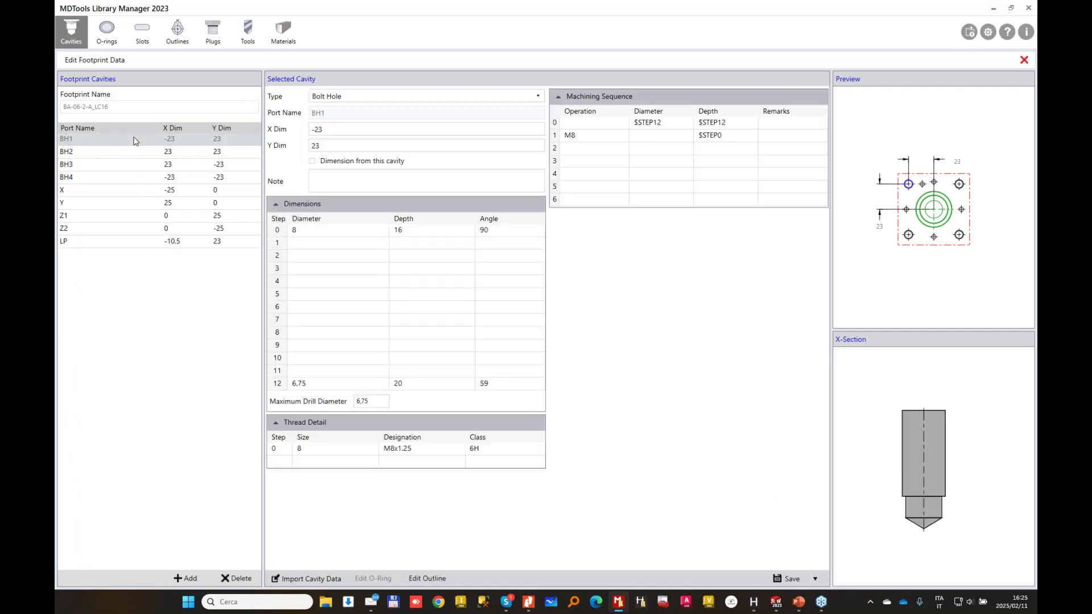
{"action": "left_click", "coordinate": [104, 151]}
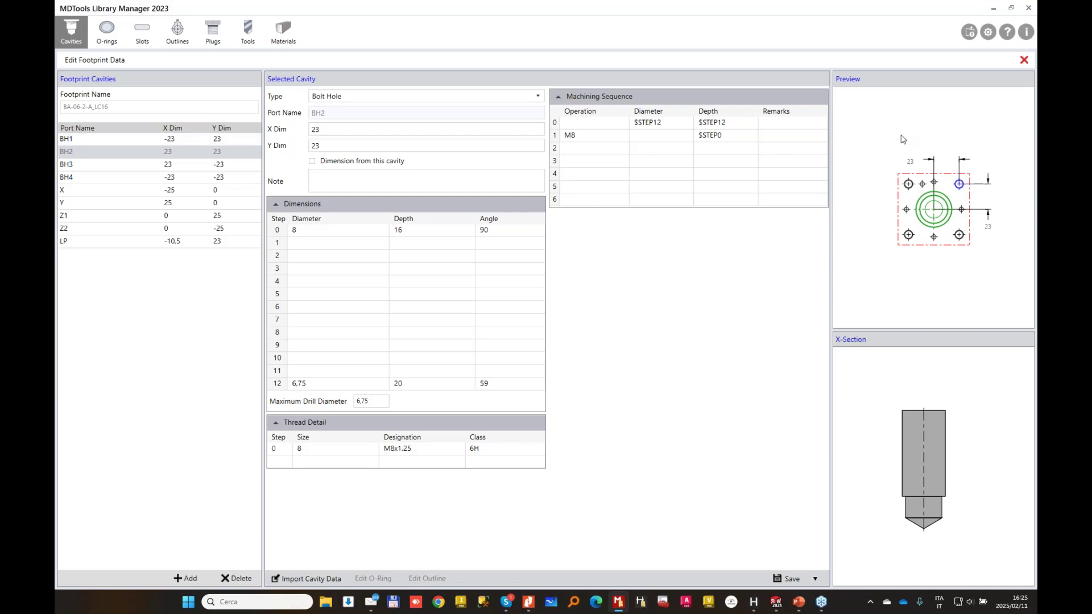
{"action": "left_click", "coordinate": [80, 138]}
{"action": "left_click", "coordinate": [90, 152]}
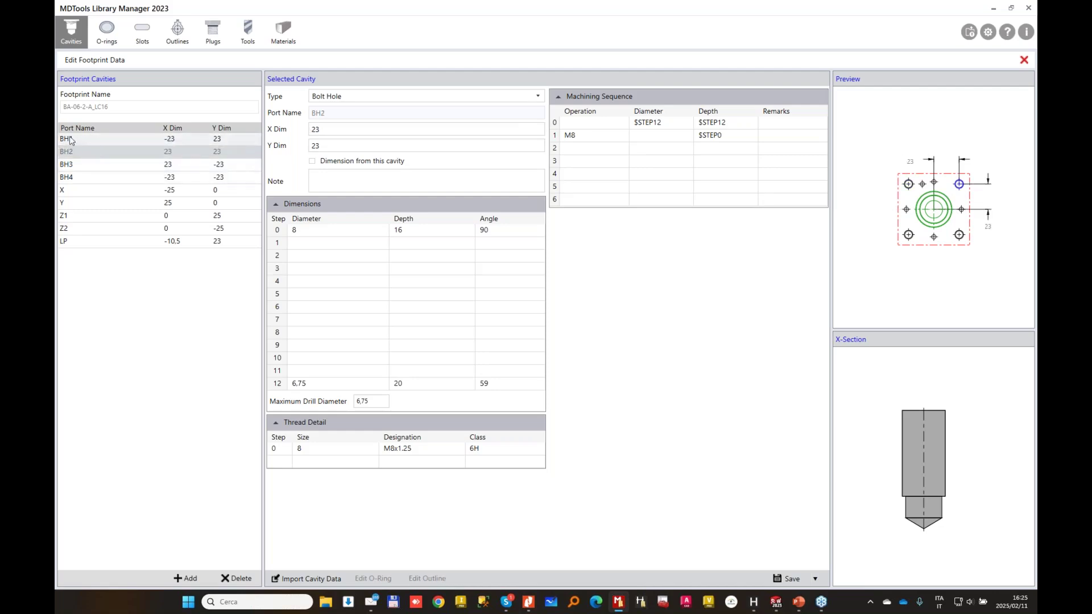
{"action": "left_click", "coordinate": [70, 139]}
{"action": "left_click", "coordinate": [94, 150]}
{"action": "left_click", "coordinate": [87, 141]}
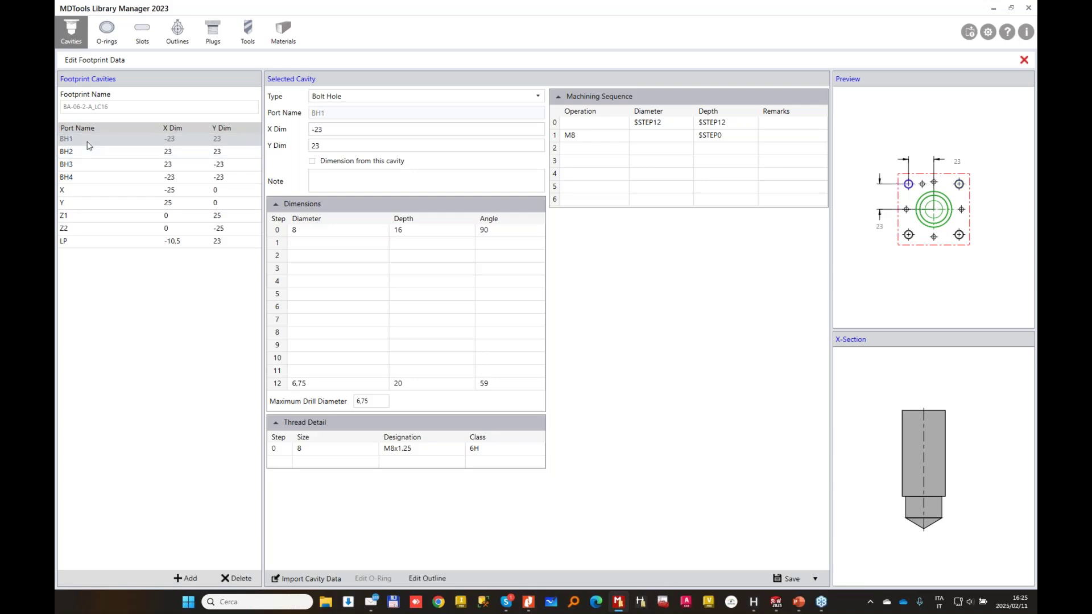
{"action": "left_click", "coordinate": [73, 151]}
{"action": "left_click", "coordinate": [86, 141]}
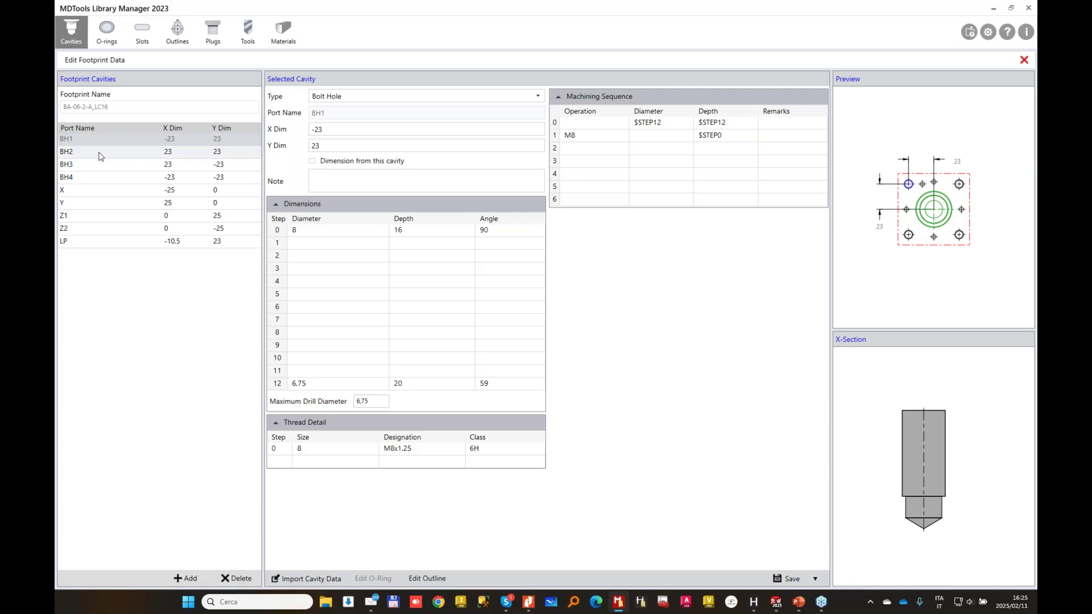
{"action": "left_click", "coordinate": [95, 153]}
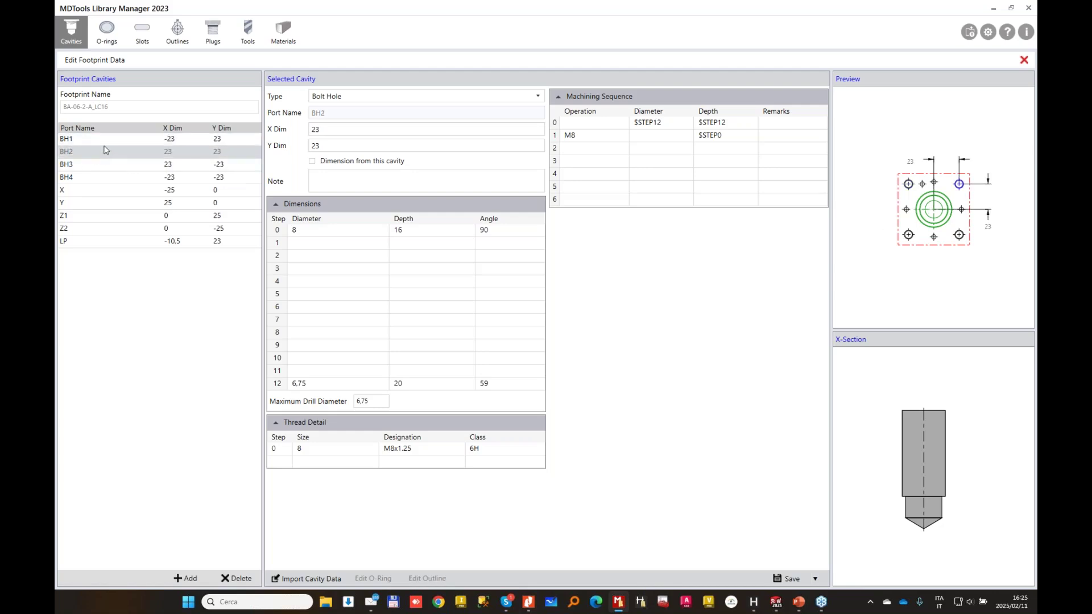
{"action": "left_click", "coordinate": [94, 139]}
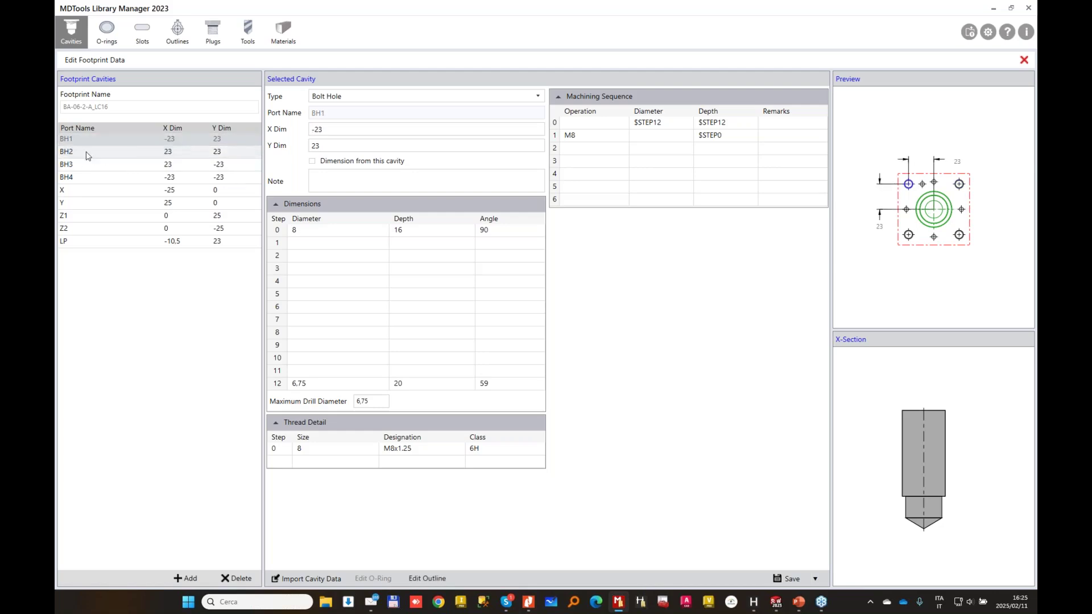
- Return to the SOLIDWORKS assembly and examine which entities the Coincident1, Coincident2 and Coincident3 mates connect
{"action": "left_click", "coordinate": [995, 9]}
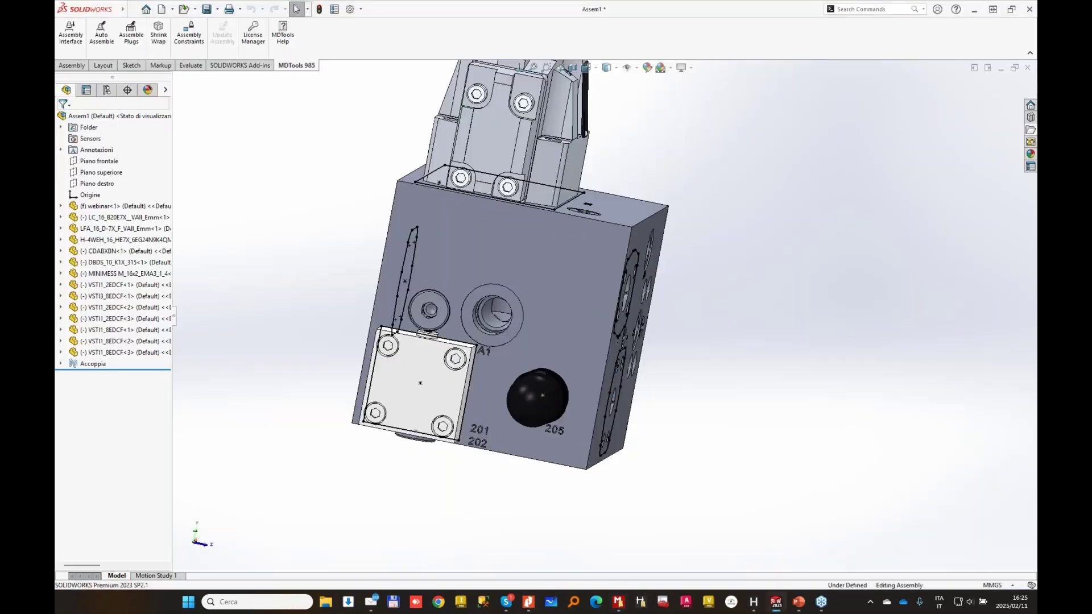
{"action": "left_click", "coordinate": [415, 381]}
{"action": "left_click", "coordinate": [60, 364]}
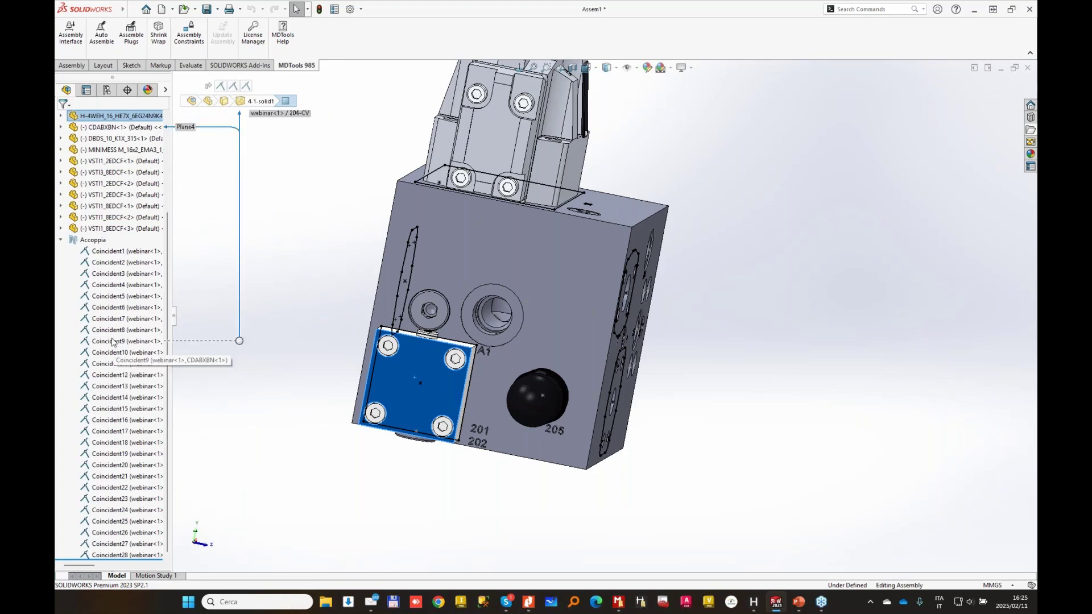
{"action": "left_click", "coordinate": [124, 253]}
{"action": "left_click", "coordinate": [125, 261]}
{"action": "left_click", "coordinate": [125, 275]}
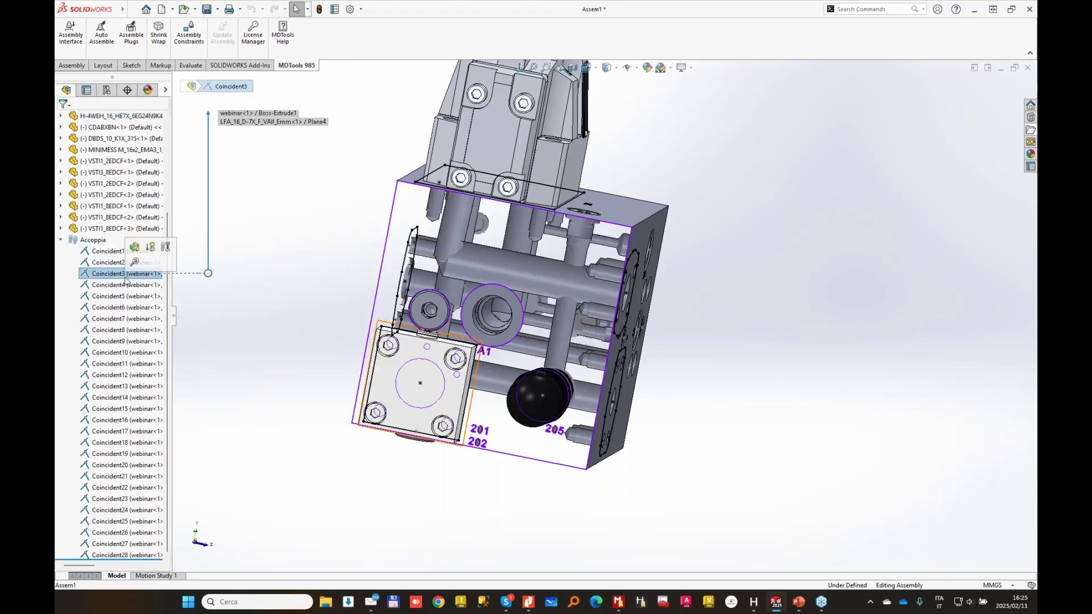
{"action": "left_click", "coordinate": [108, 250]}
{"action": "left_click", "coordinate": [101, 263]}
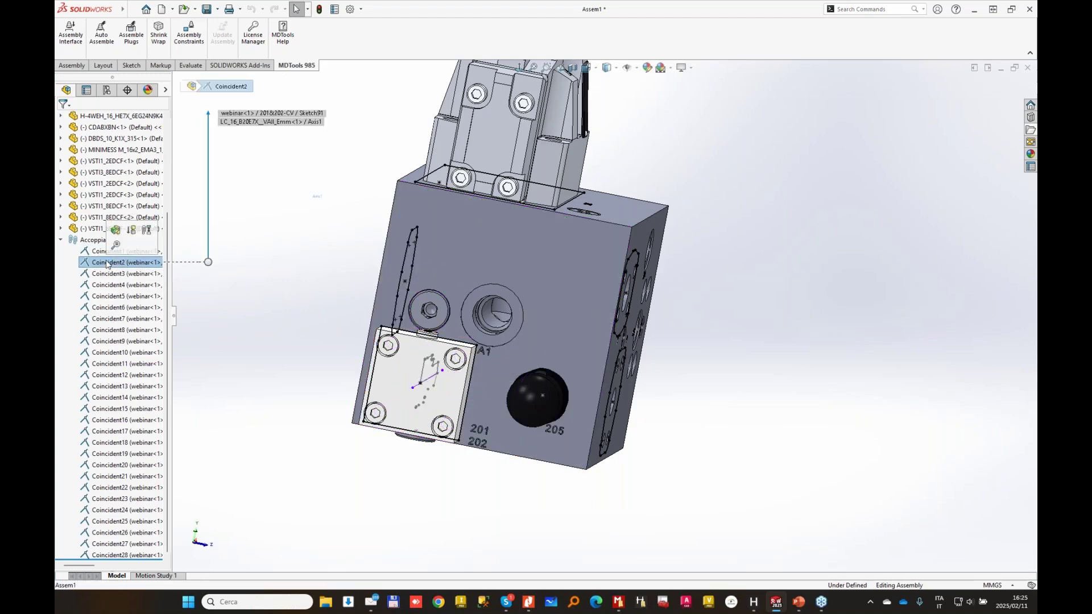
{"action": "left_click", "coordinate": [105, 251]}
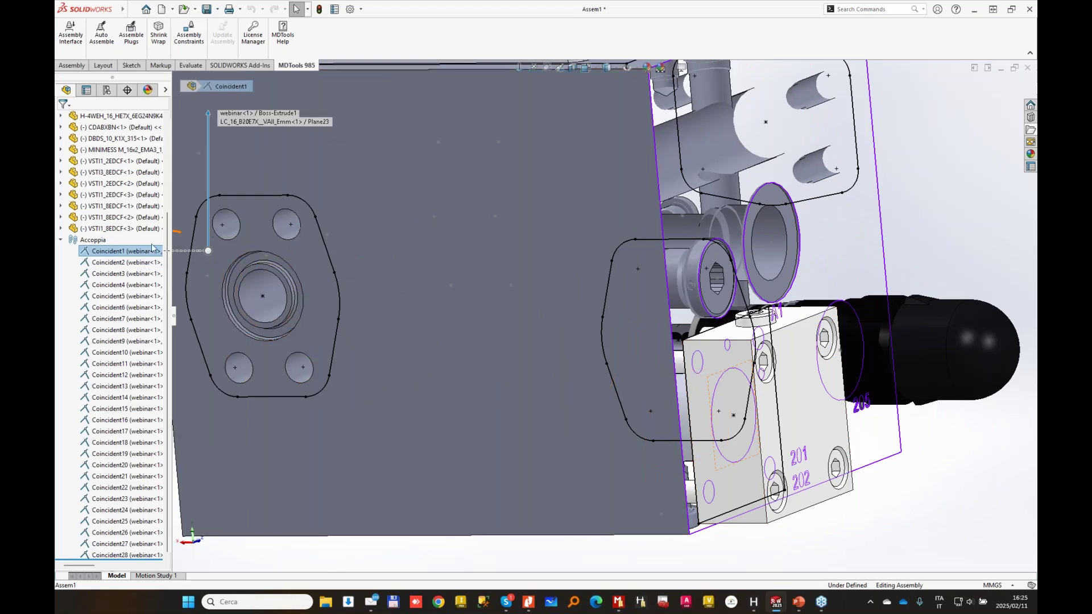
- Open the LC_16_B20E7X__VAII_Emm cartridge component as a separate part and view its body
{"action": "scroll", "coordinate": [149, 247], "scroll_direction": "up", "scroll_amount": 4}
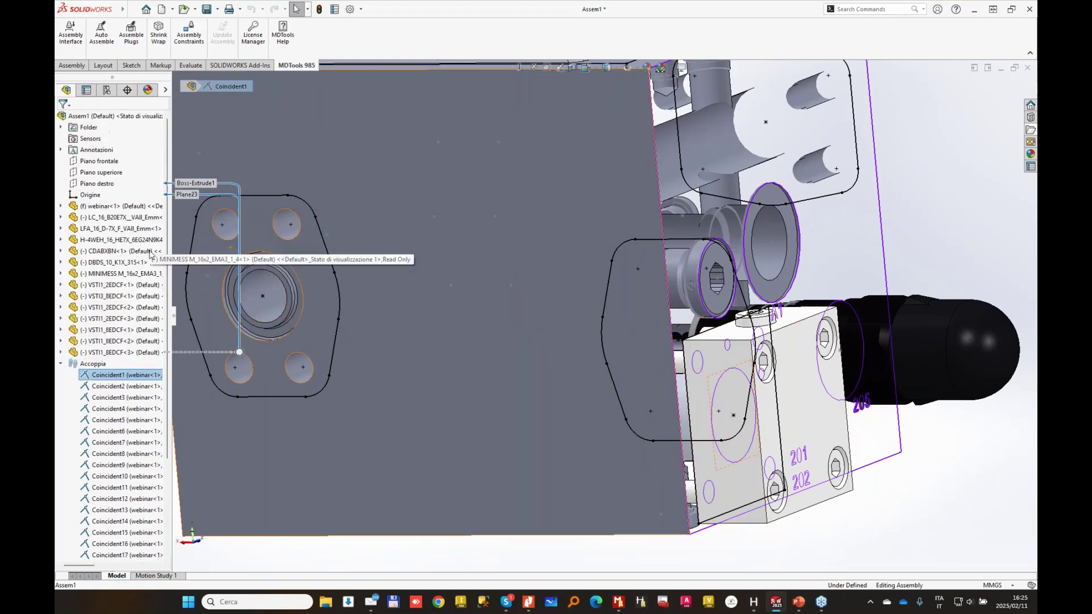
{"action": "right_click", "coordinate": [113, 217]}
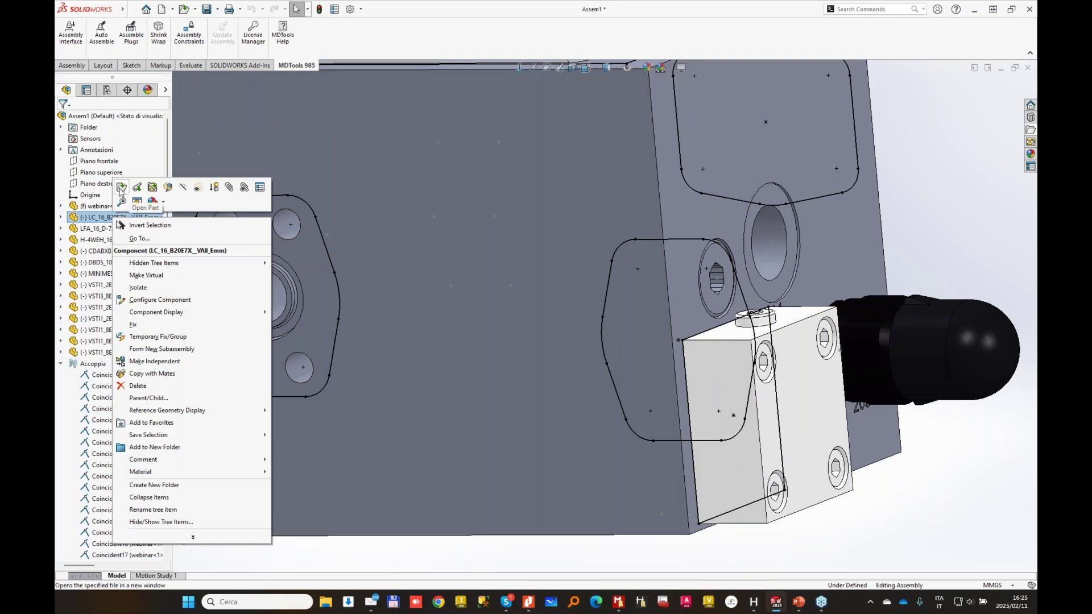
{"action": "left_click", "coordinate": [121, 189]}
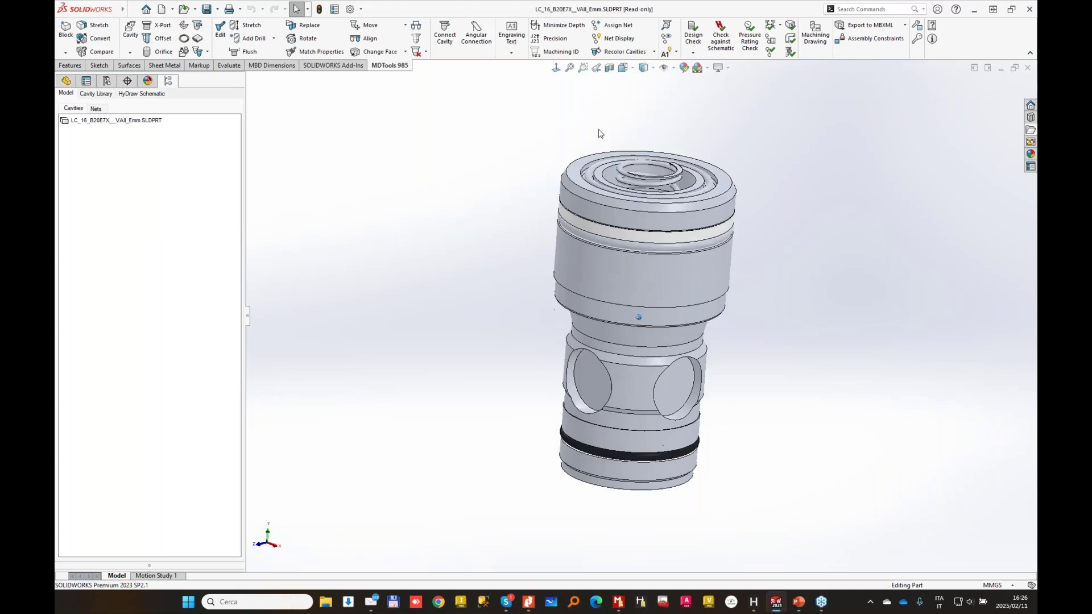
{"action": "mouse_move", "coordinate": [601, 134]}
{"action": "middle_mouse_down"}
{"action": "mouse_move", "coordinate": [619, 111]}
{"action": "mouse_move", "coordinate": [632, 149]}
{"action": "middle_mouse_up"}
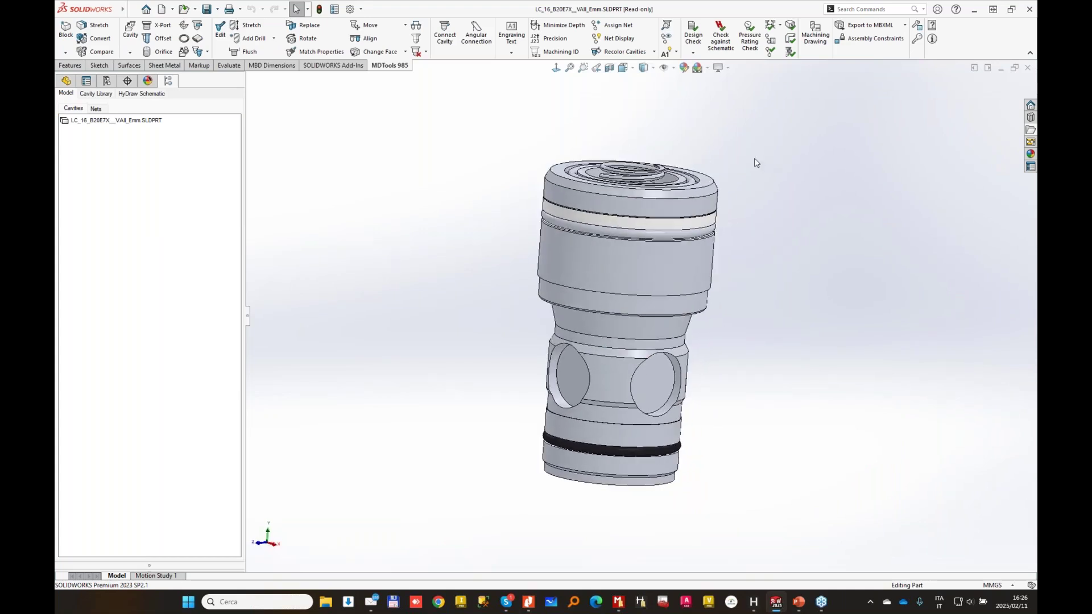
- Examine the cartridge part's MDTools assembly constraints for the Cartridge Valve and Valve Pattern types, and close the constraint settings
{"action": "left_click", "coordinate": [870, 38]}
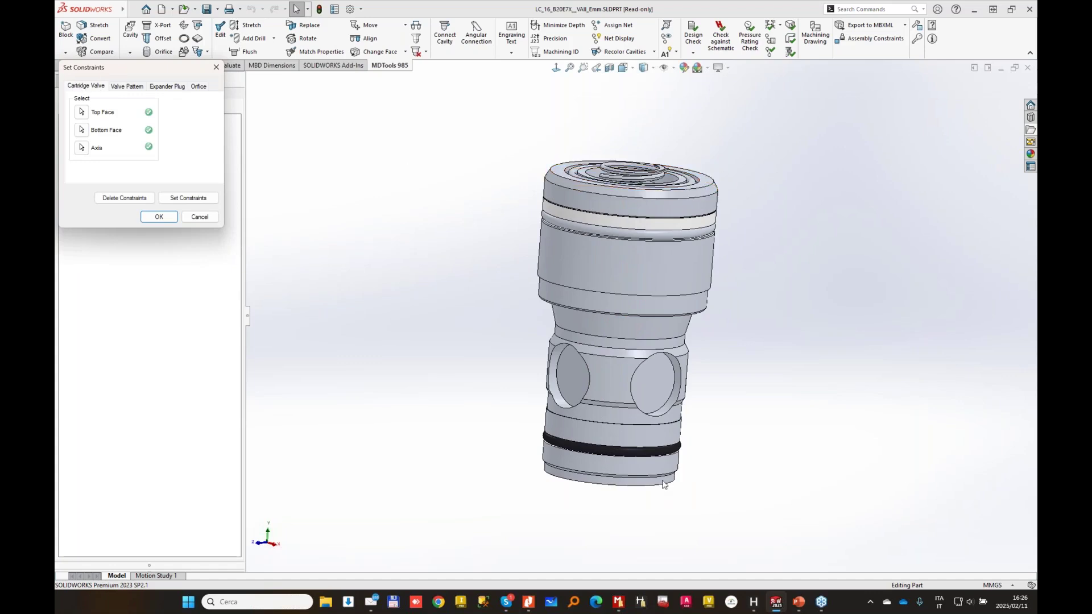
{"action": "middle_click_drag", "start_coordinate": [664, 483], "coordinate": [677, 437]}
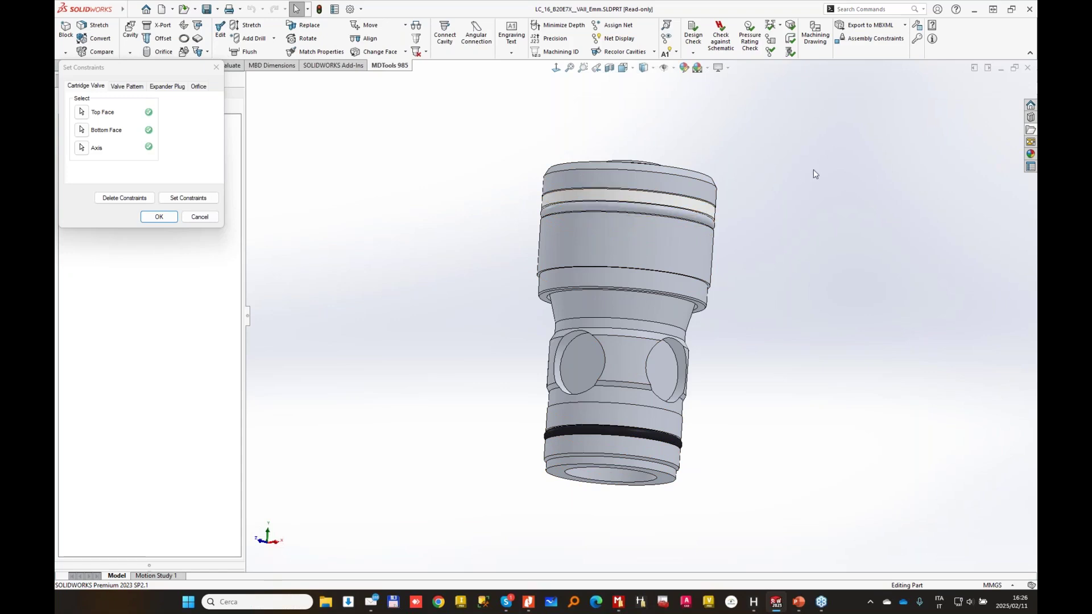
{"action": "left_click", "coordinate": [127, 86]}
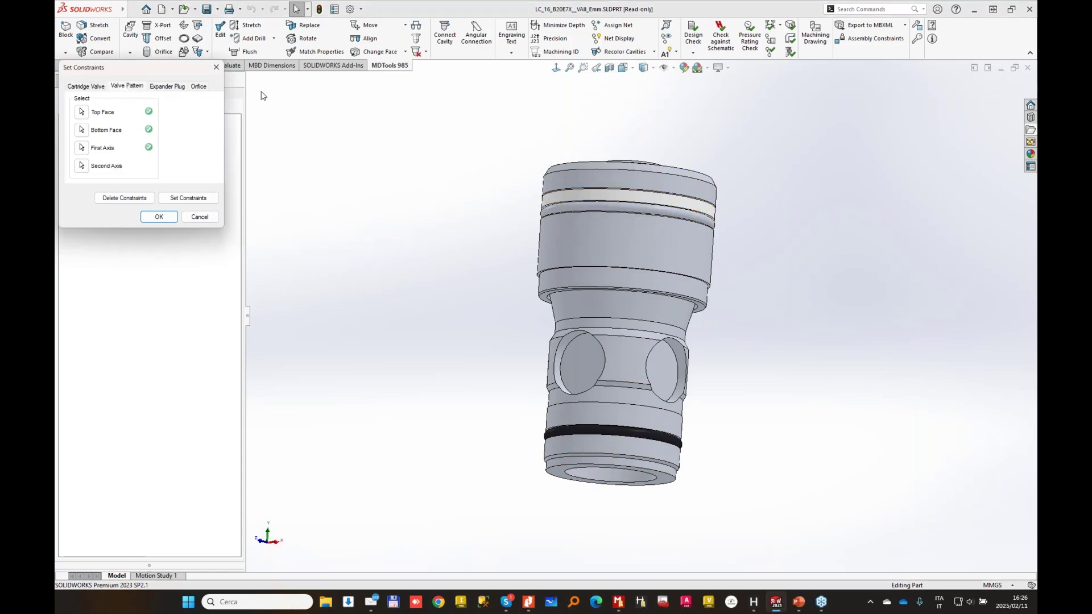
{"action": "middle_click_drag", "start_coordinate": [769, 188], "coordinate": [661, 157]}
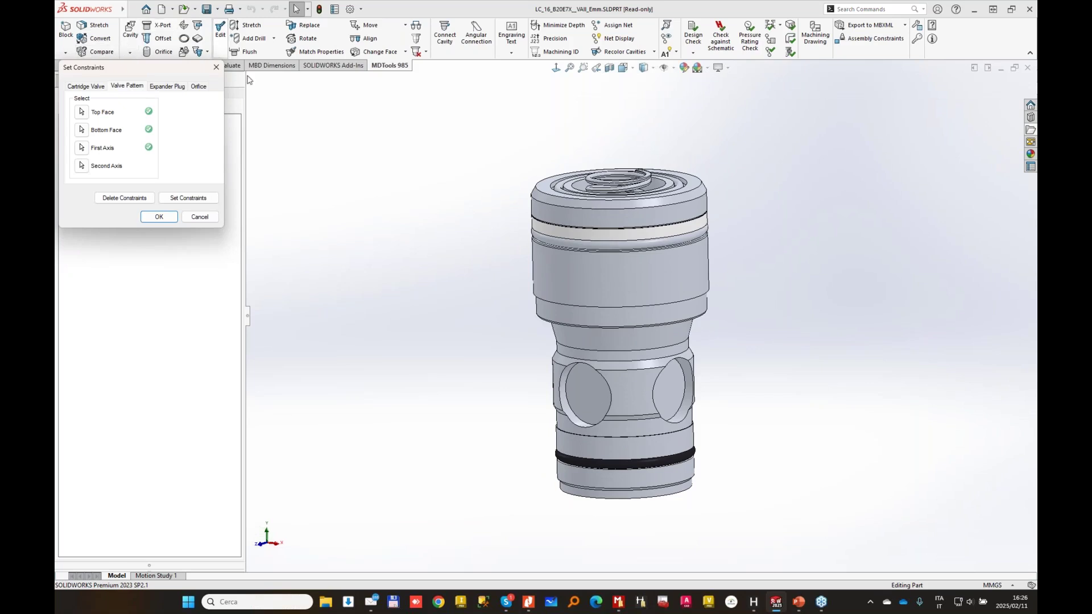
{"action": "left_click", "coordinate": [216, 68]}
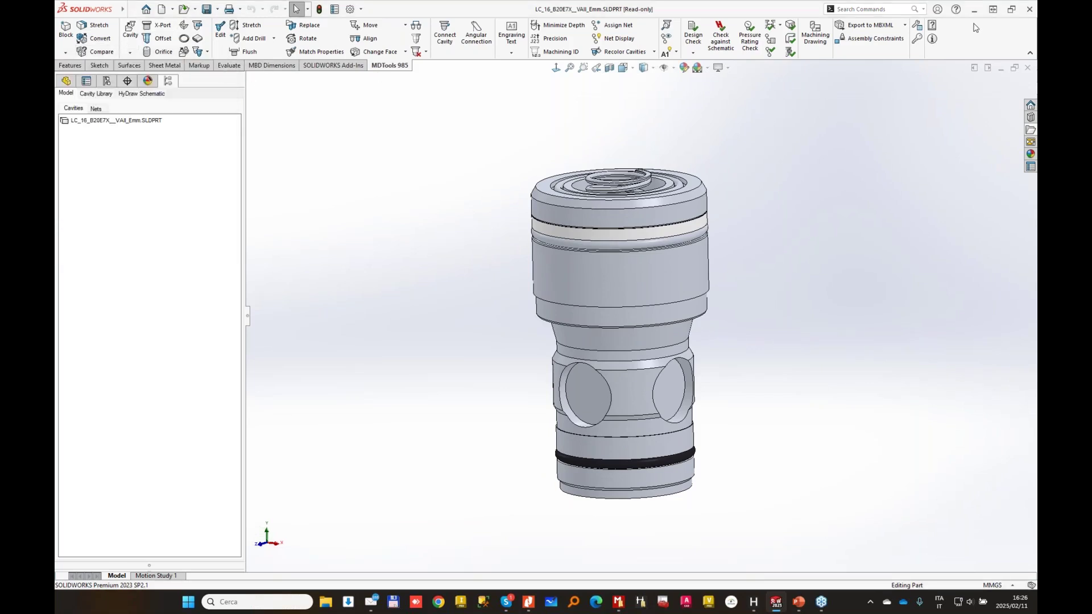
- Review the cartridge valve constraints again, then close the part, cancel the constraint settings and return to the assembly
{"action": "left_click", "coordinate": [875, 40]}
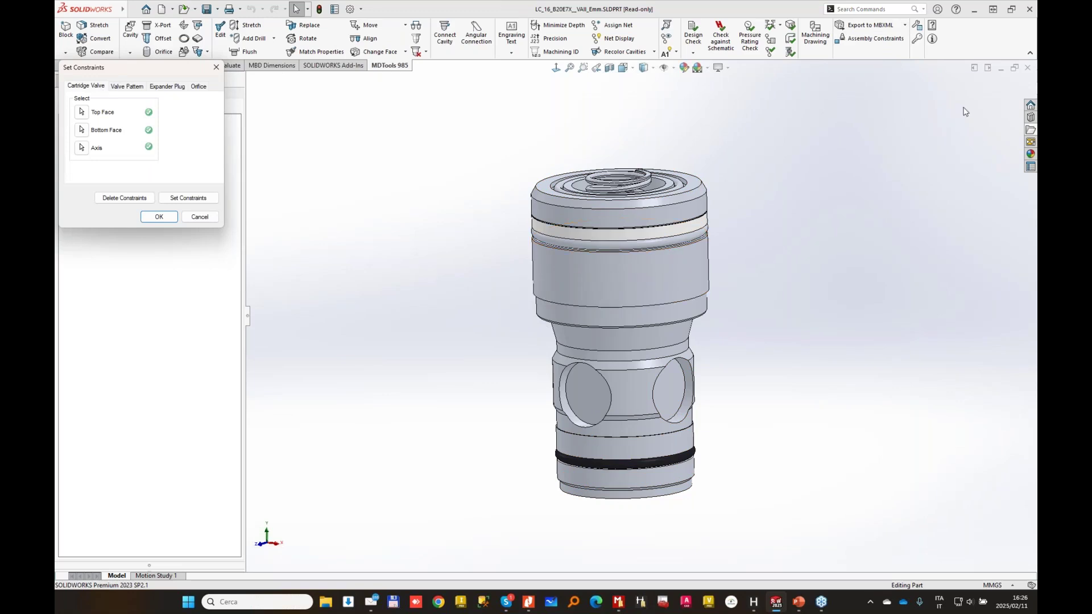
{"action": "left_click", "coordinate": [1026, 71]}
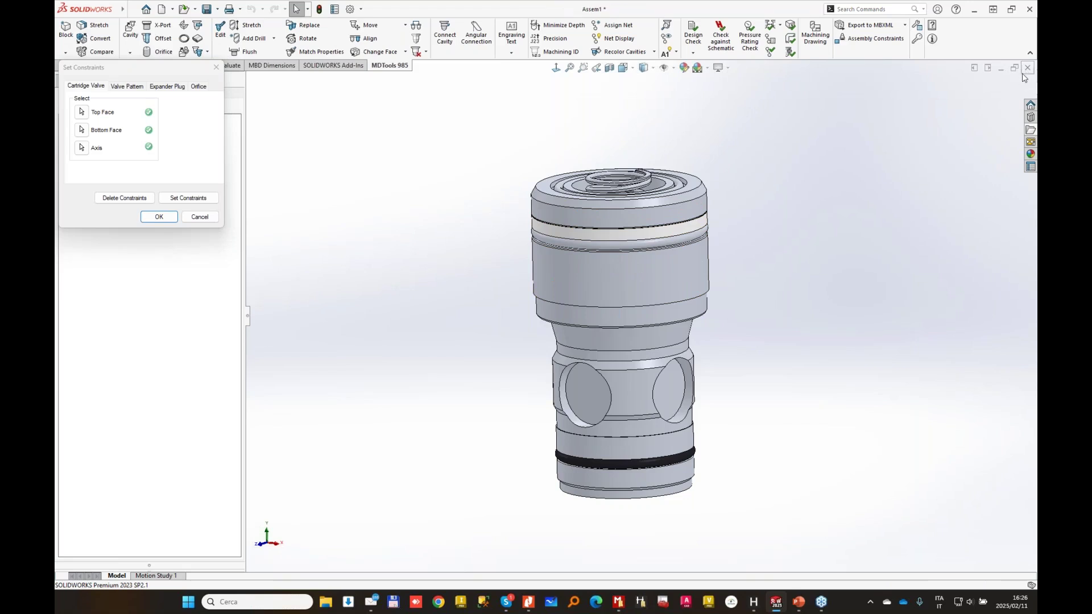
{"action": "left_click", "coordinate": [1027, 68]}
{"action": "left_click", "coordinate": [199, 217]}
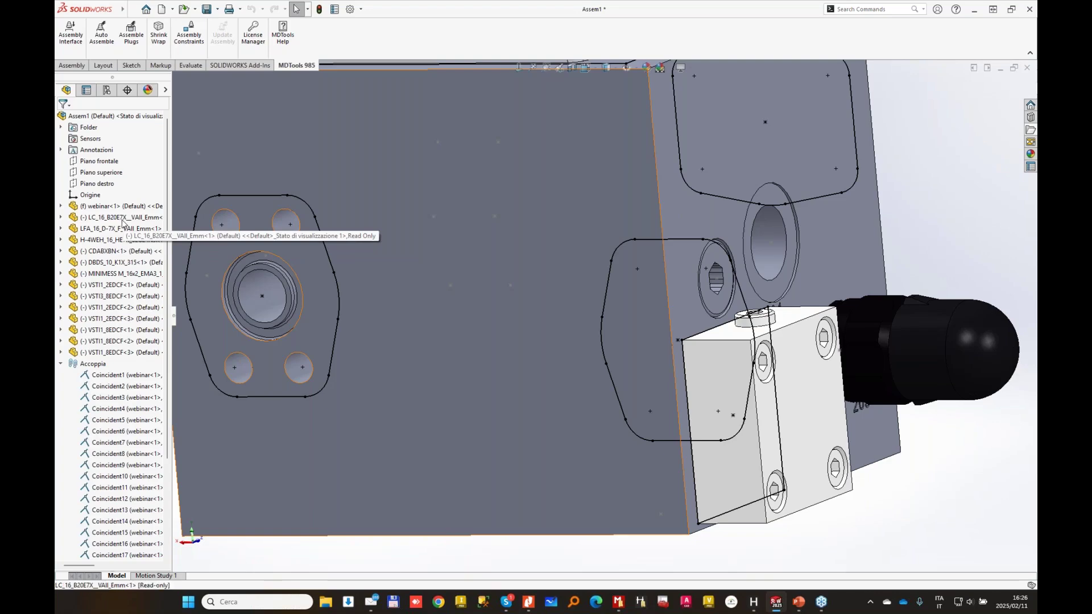
- Open the LFA_16_D-7X_F_VAII_Emm cover as a separate part and examine the definitions of Axis3 and Axis4 without changing them
{"action": "right_click", "coordinate": [122, 228]}
{"action": "key", "text": "Escape"}
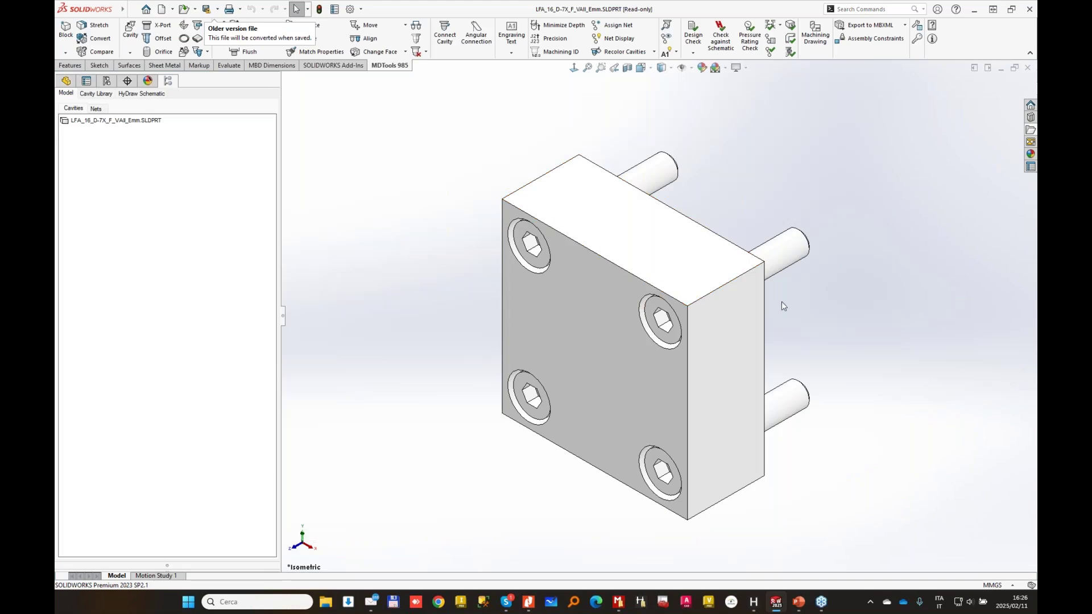
{"action": "mouse_move", "coordinate": [843, 151]}
{"action": "middle_mouse_down"}
{"action": "mouse_move", "coordinate": [842, 171]}
{"action": "mouse_move", "coordinate": [807, 194]}
{"action": "mouse_move", "coordinate": [788, 251]}
{"action": "middle_mouse_up"}
{"action": "left_click", "coordinate": [66, 83]}
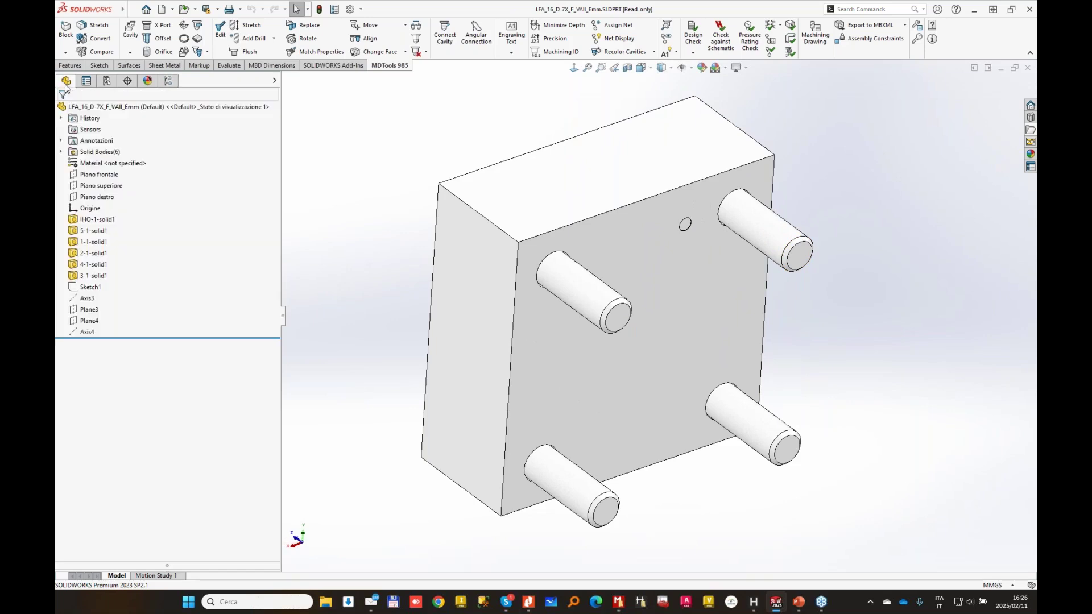
{"action": "left_click", "coordinate": [87, 300]}
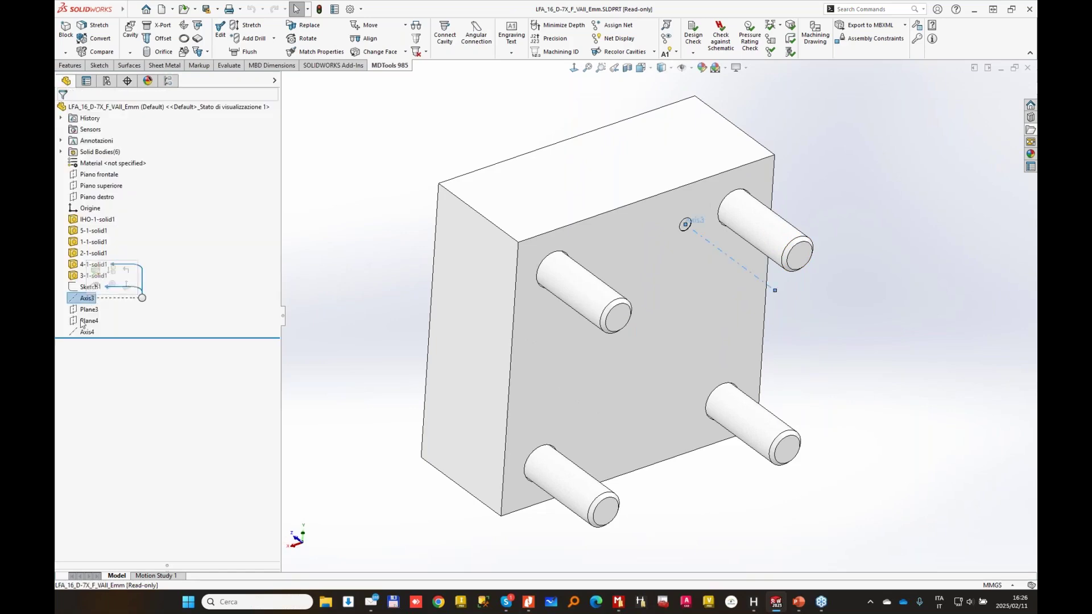
{"action": "left_click", "coordinate": [87, 332]}
{"action": "left_click", "coordinate": [92, 303]}
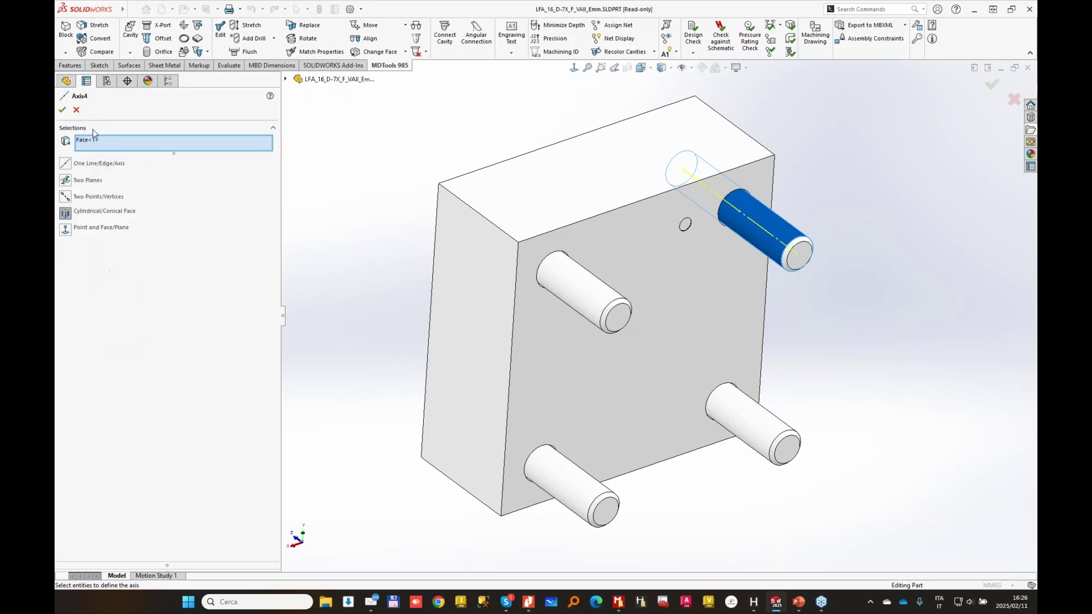
{"action": "key", "text": "Escape"}
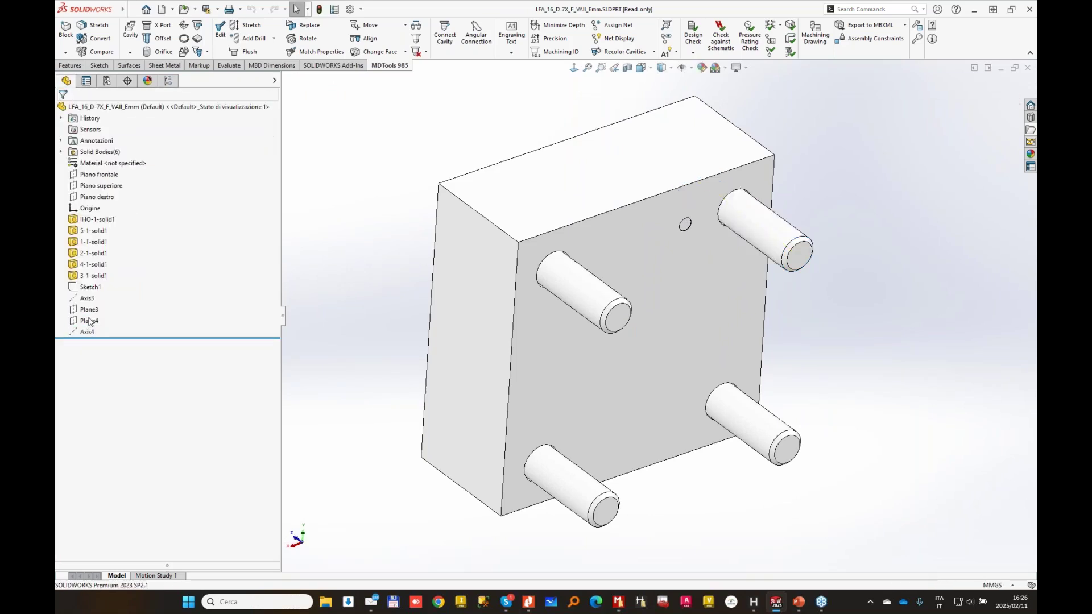
- Examine Axis3 in the cover part and how it lies relative to the block and its bolts
{"action": "left_click", "coordinate": [89, 320]}
{"action": "left_click", "coordinate": [86, 298]}
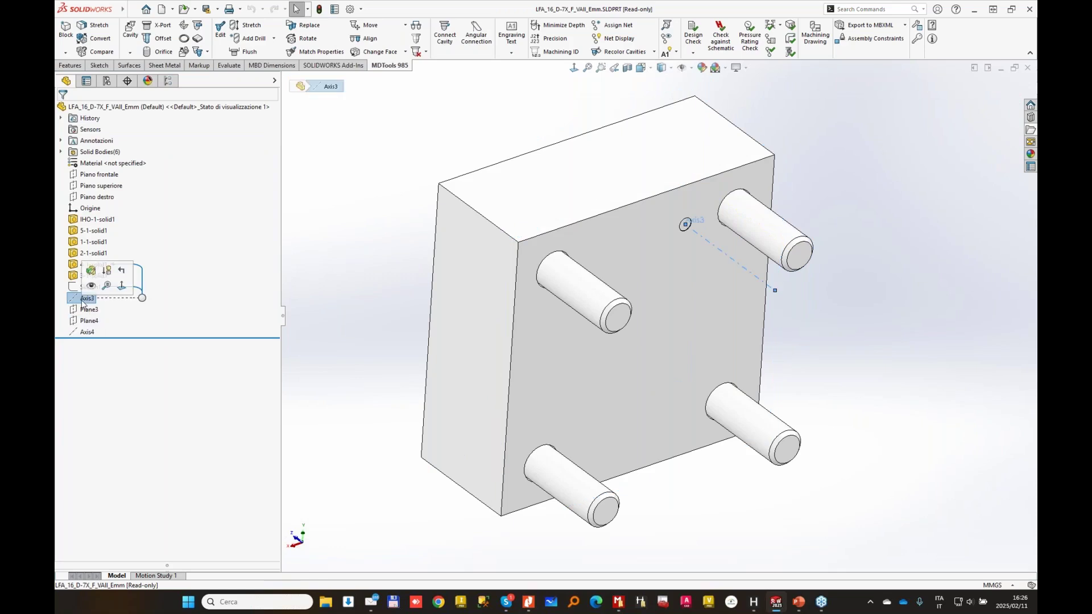
{"action": "middle_click_drag", "start_coordinate": [847, 291], "coordinate": [611, 156]}
{"action": "middle_click_drag", "start_coordinate": [624, 315], "coordinate": [688, 204]}
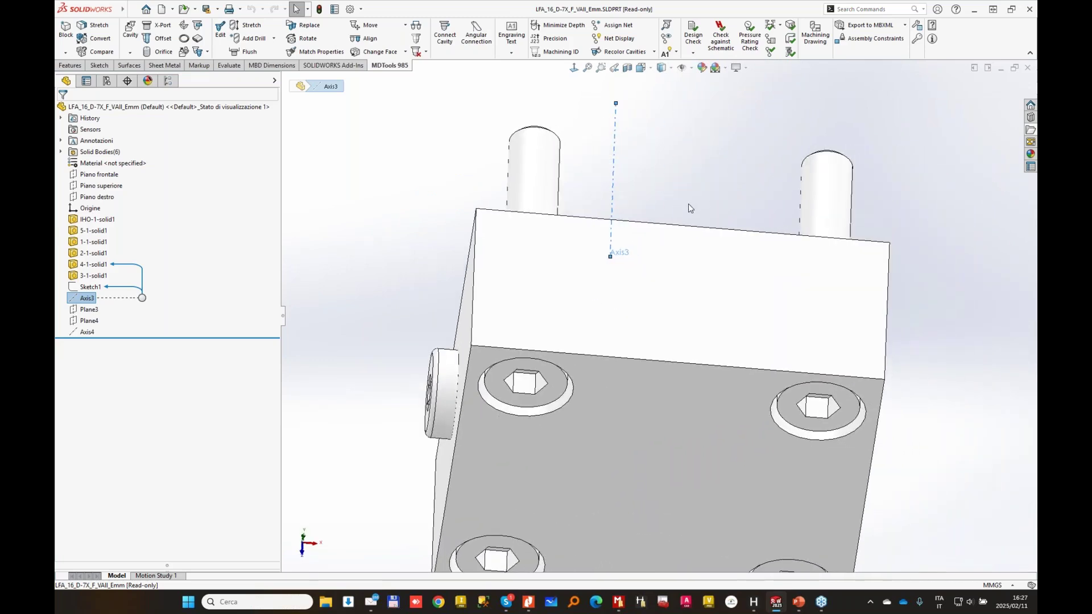
- Switch to MDTools Library Manager and compare locating pin hole LP with bolt holes BH1 and BH2 of the BA-06-2-A_LC16 footprint
{"action": "left_click", "coordinate": [615, 607]}
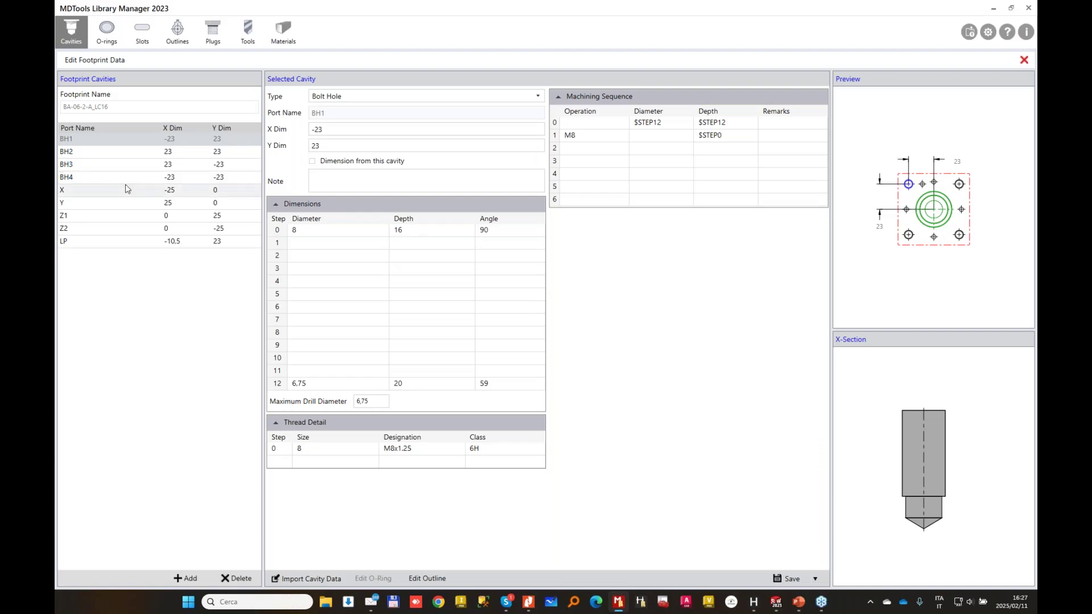
{"action": "left_click", "coordinate": [87, 242]}
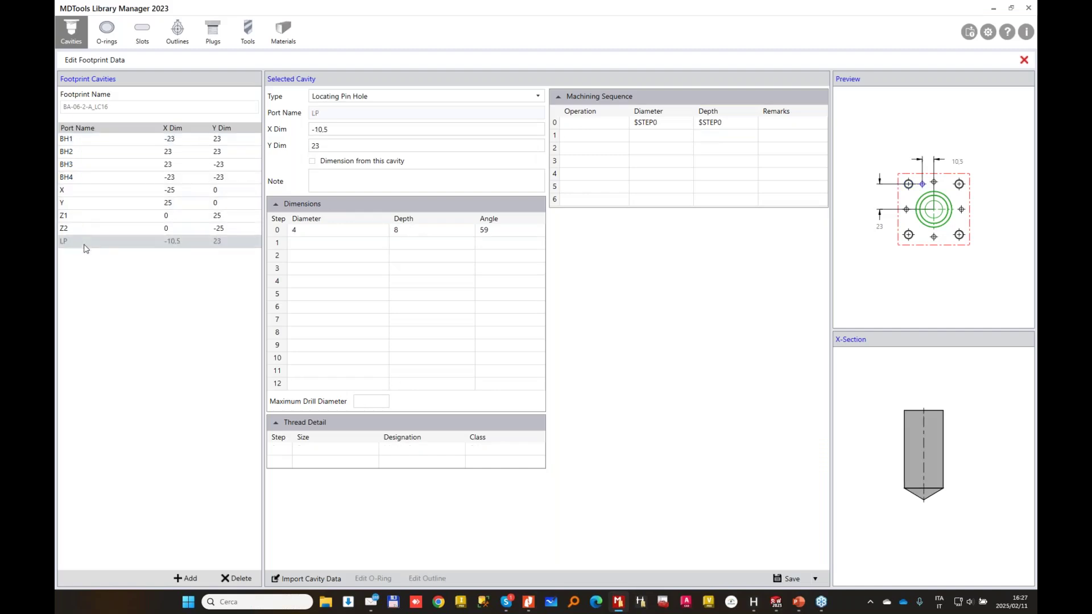
{"action": "left_click", "coordinate": [91, 140]}
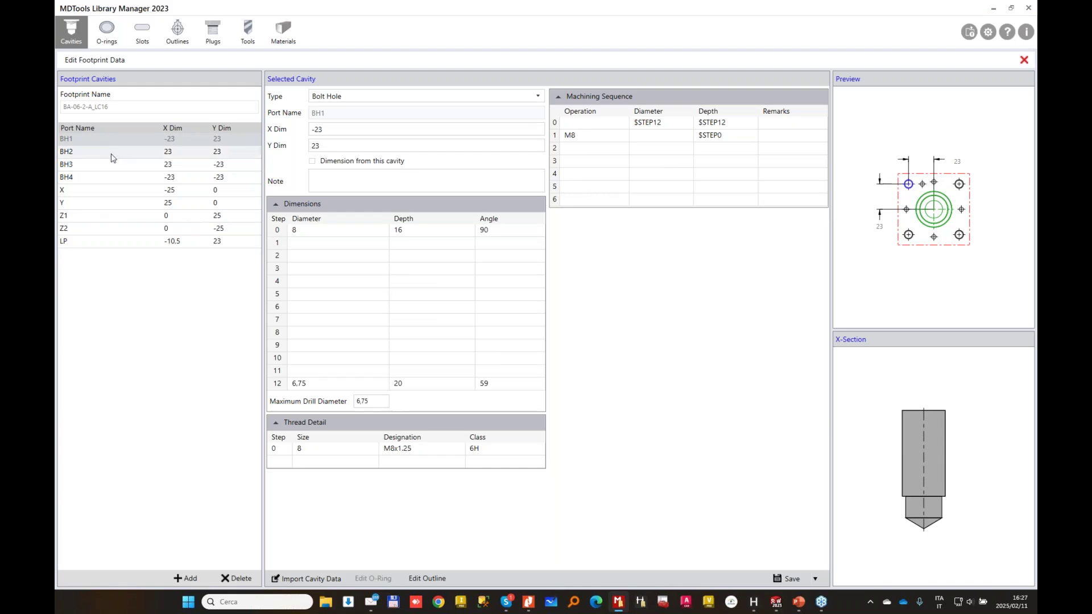
{"action": "left_click", "coordinate": [94, 153]}
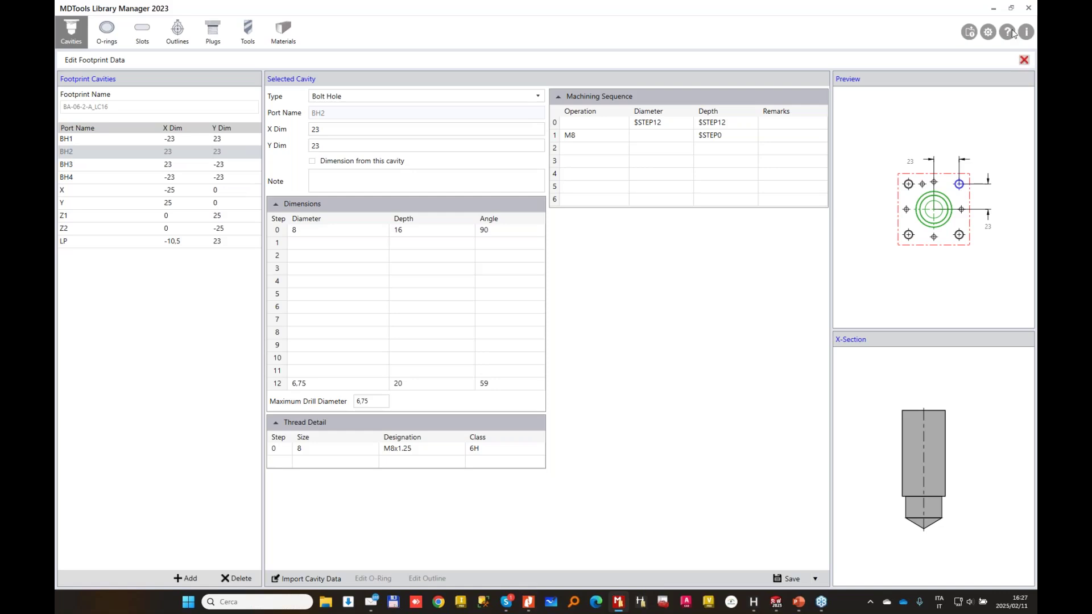
{"action": "left_click", "coordinate": [995, 9]}
- View the cover part's bolted face, then return to the assembly and view the manifold face with the DR and LS ports
{"action": "left_click", "coordinate": [424, 166]}
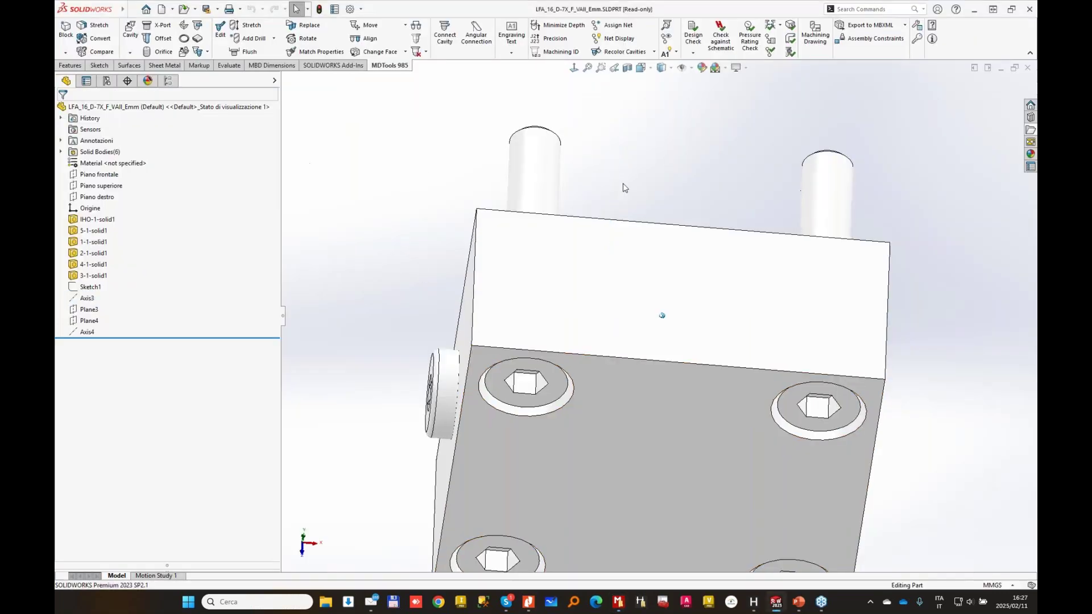
{"action": "scroll", "coordinate": [624, 187], "scroll_direction": "up", "scroll_amount": 2}
{"action": "mouse_move", "coordinate": [646, 301]}
{"action": "middle_mouse_down"}
{"action": "mouse_move", "coordinate": [655, 193]}
{"action": "mouse_move", "coordinate": [981, 130]}
{"action": "middle_mouse_up"}
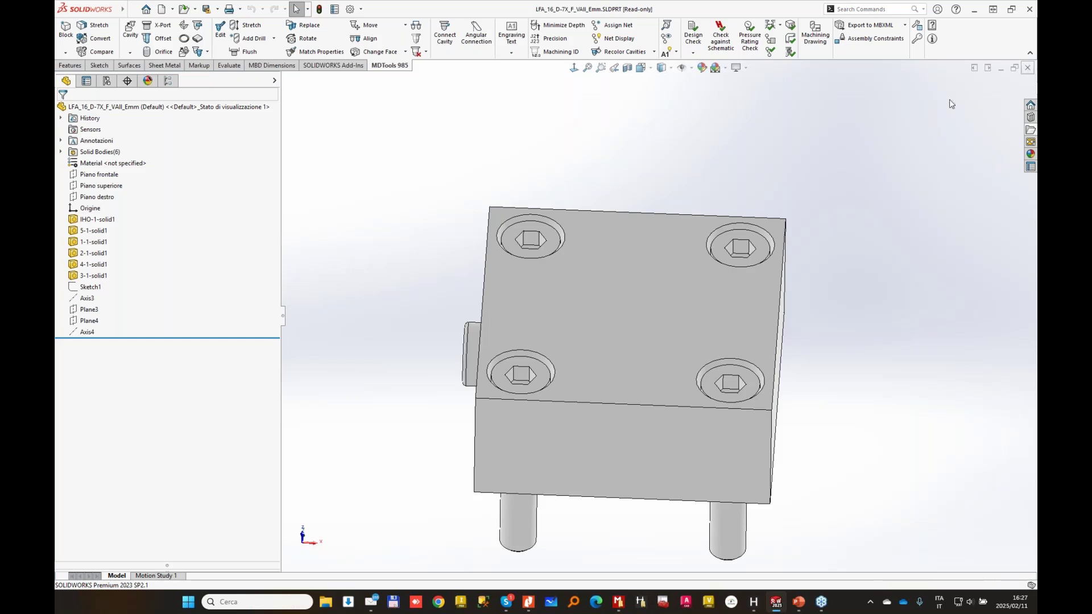
{"action": "key", "text": "ctrl+Tab"}
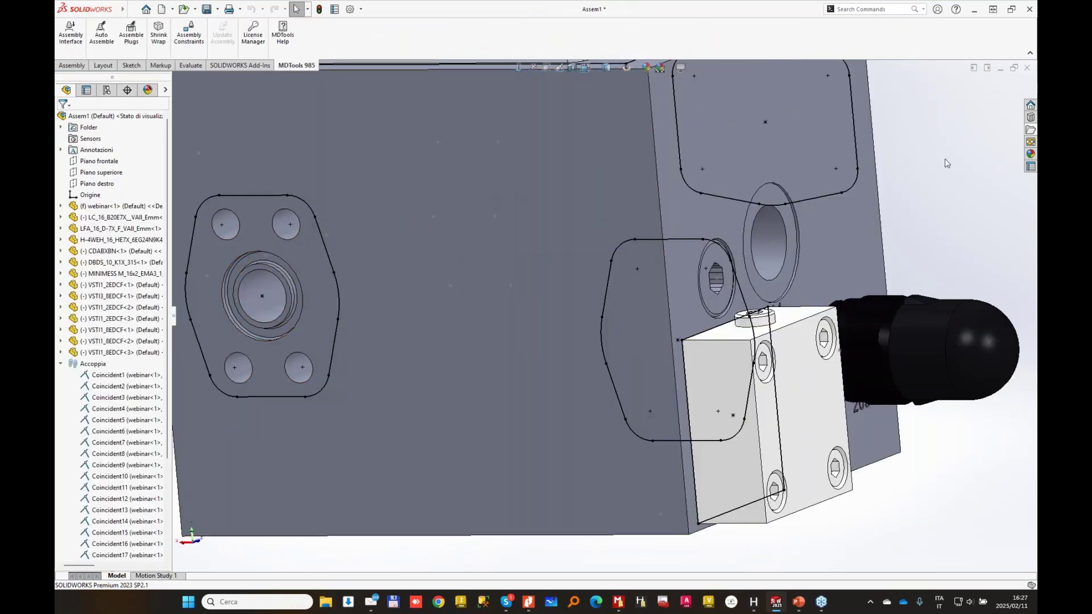
{"action": "middle_click_drag", "start_coordinate": [483, 183], "coordinate": [539, 195]}
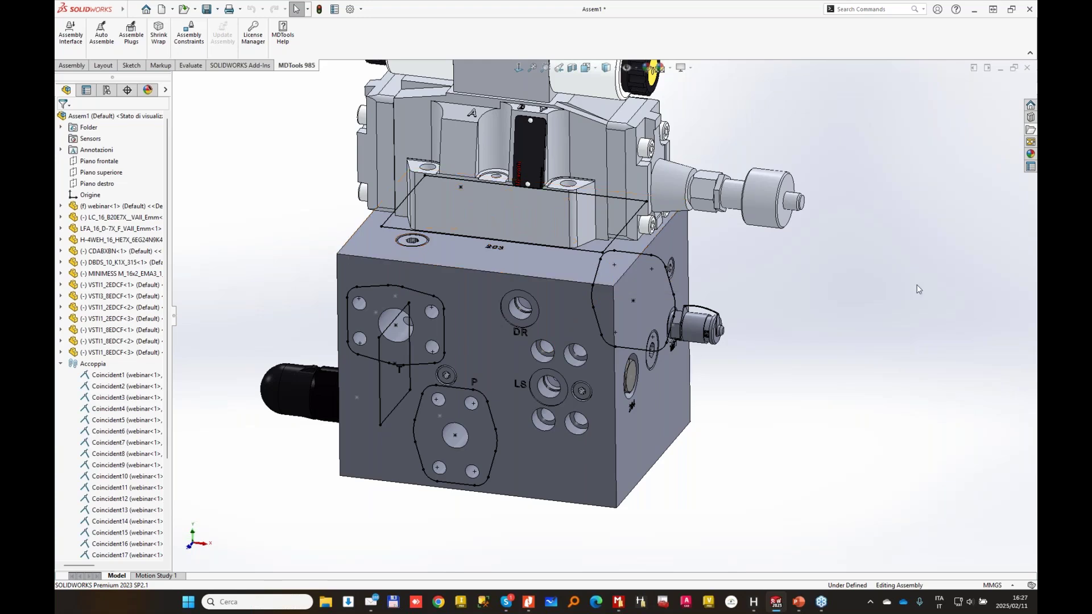
- Open the Assembly Interface for the manifold and select the two G 3/8-19 ports, LS and DR
{"action": "left_click", "coordinate": [71, 35]}
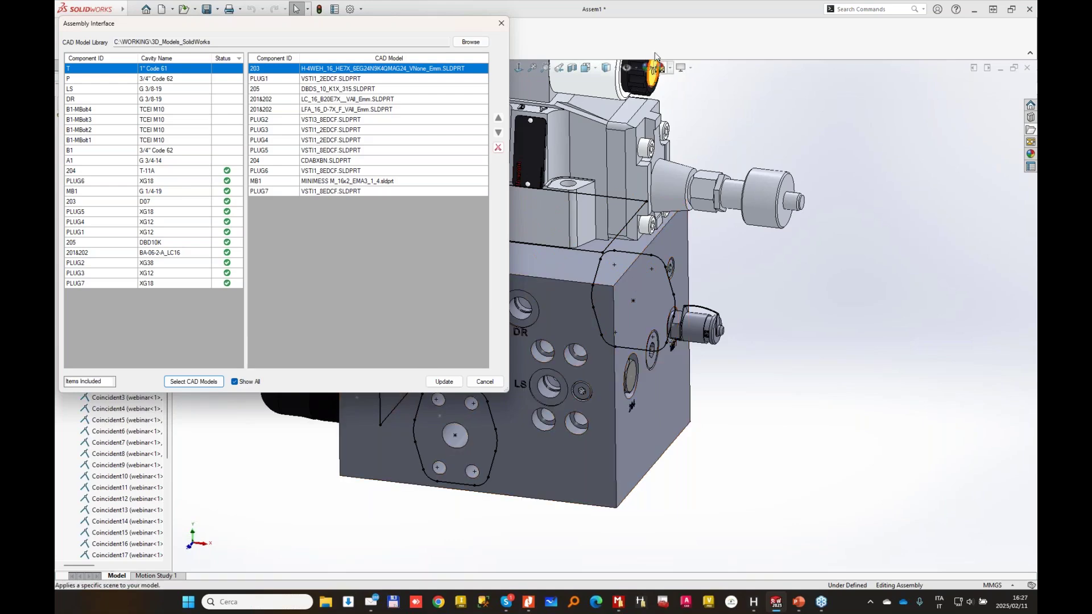
{"action": "left_click_drag", "start_coordinate": [358, 27], "coordinate": [938, 117]}
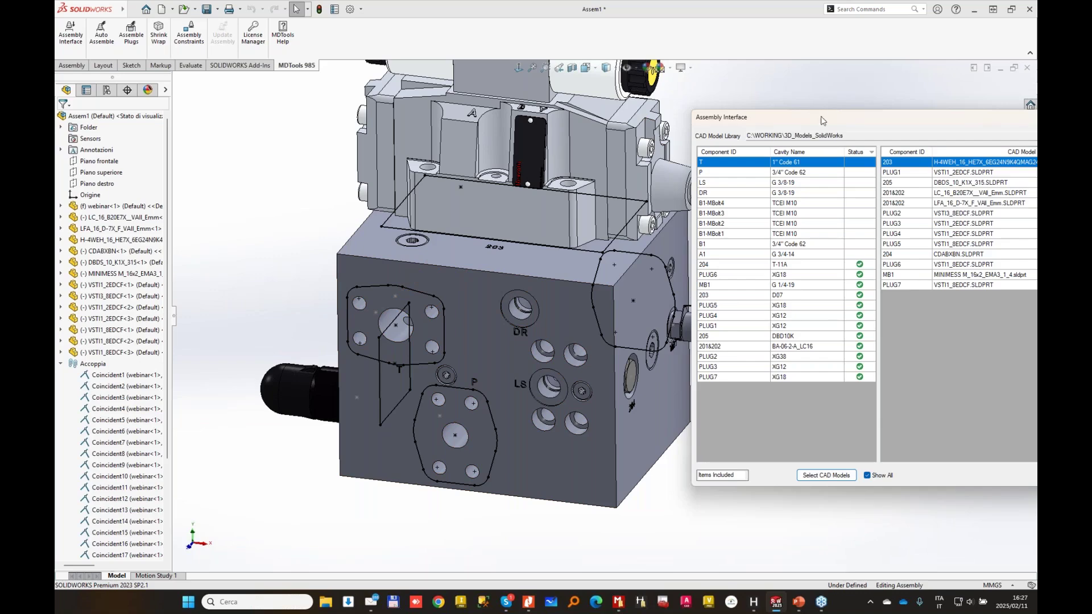
{"action": "left_click_drag", "start_coordinate": [821, 120], "coordinate": [662, 100]}
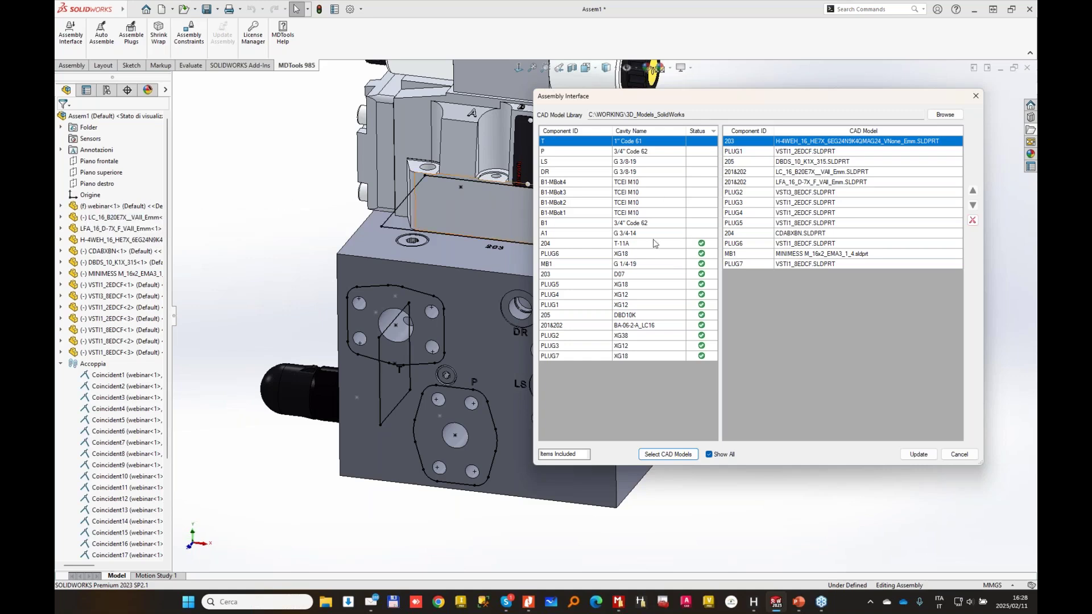
{"action": "left_click", "coordinate": [642, 234]}
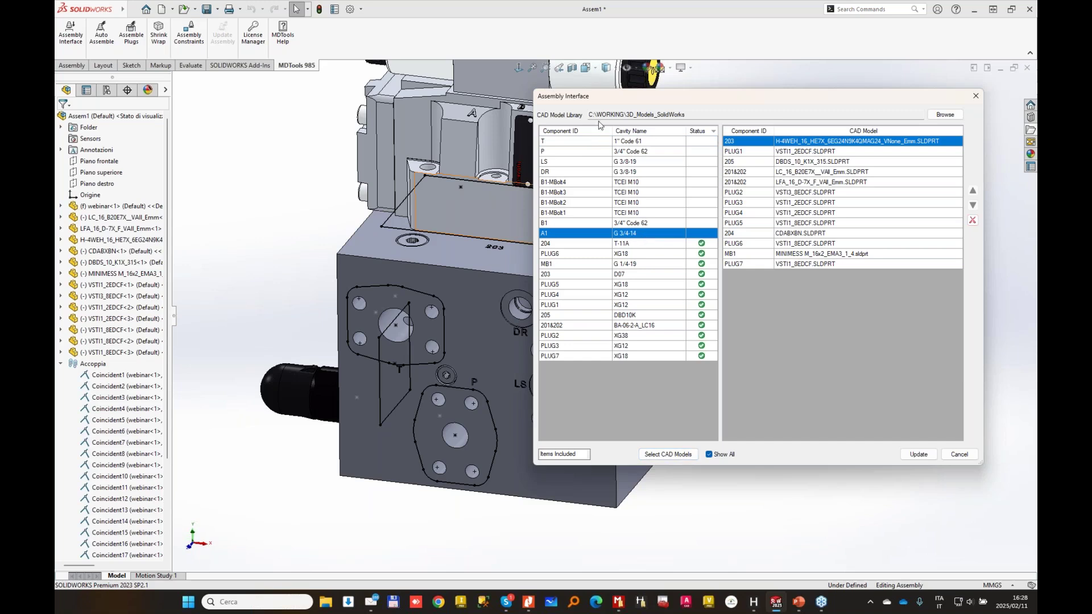
{"action": "left_click", "coordinate": [645, 161]}
{"action": "left_click", "coordinate": [645, 174], "text": "shift"}
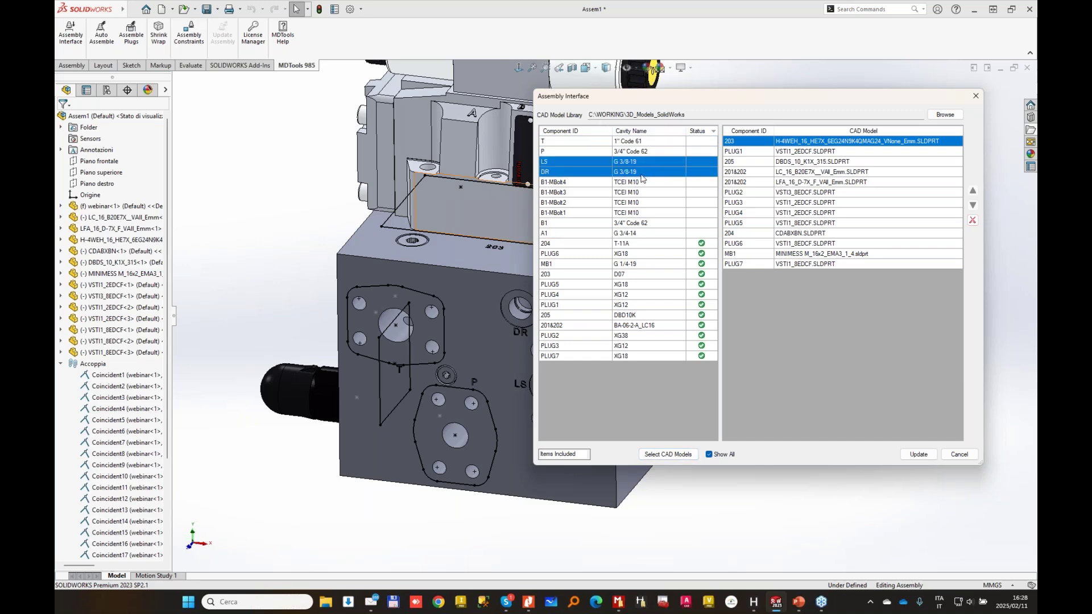
- Assign the GE10SREDCF.SLDPRT fitting from the 24 fittings folder to the LS and DR ports, update the assembly and close the interface
{"action": "left_click", "coordinate": [675, 454]}
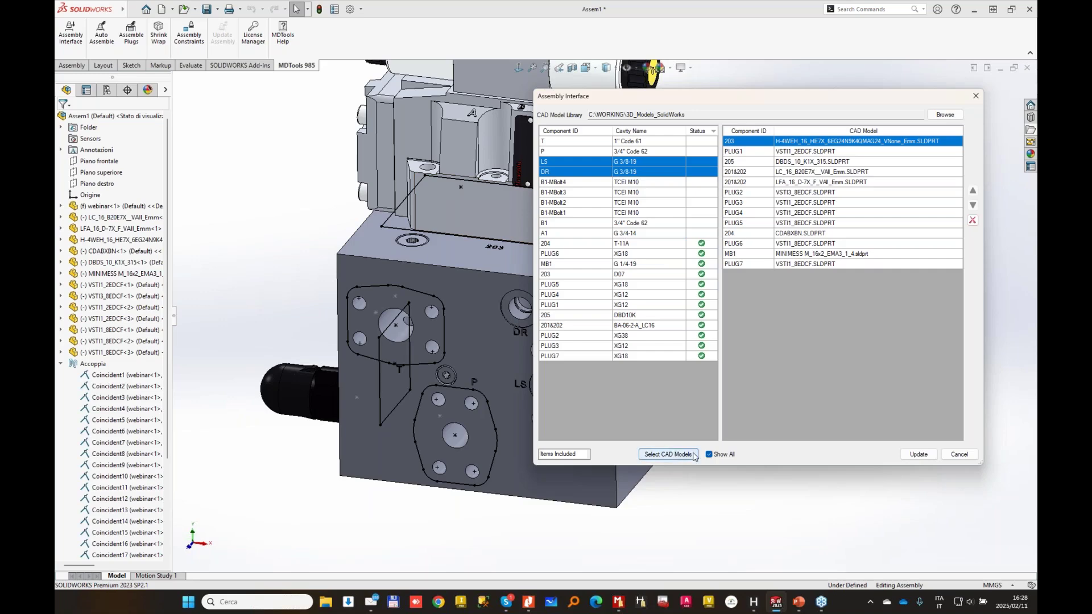
{"action": "left_click", "coordinate": [570, 240]}
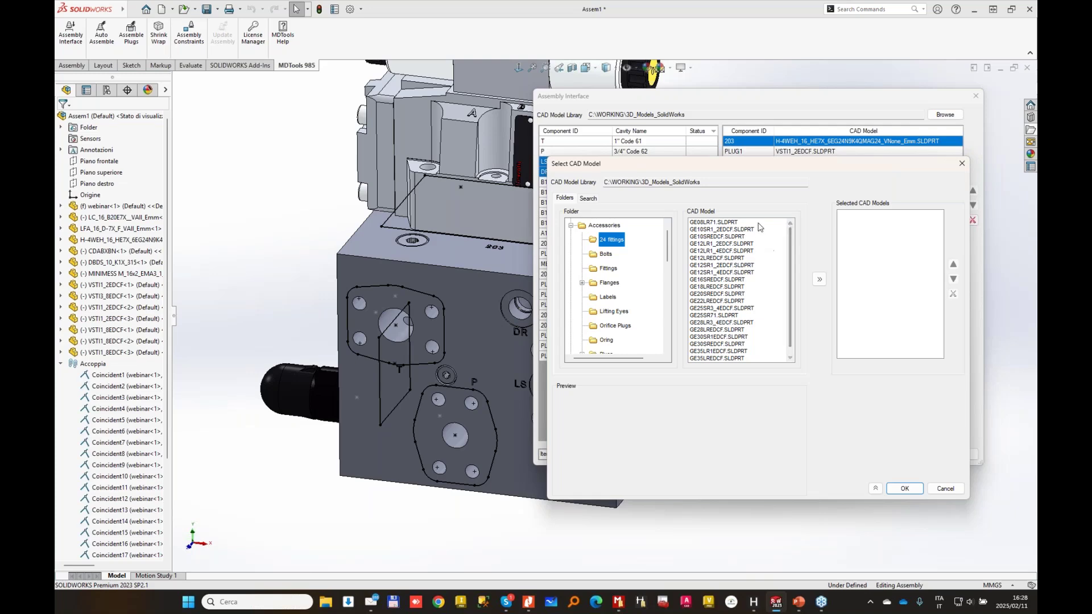
{"action": "left_click_drag", "start_coordinate": [790, 172], "coordinate": [342, 180]}
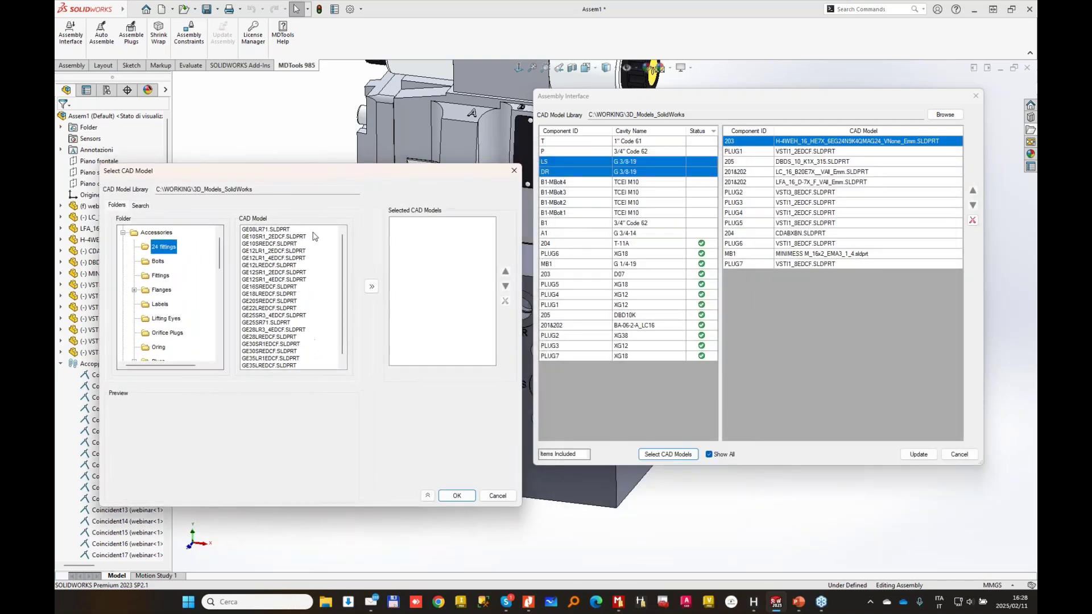
{"action": "left_click", "coordinate": [269, 244]}
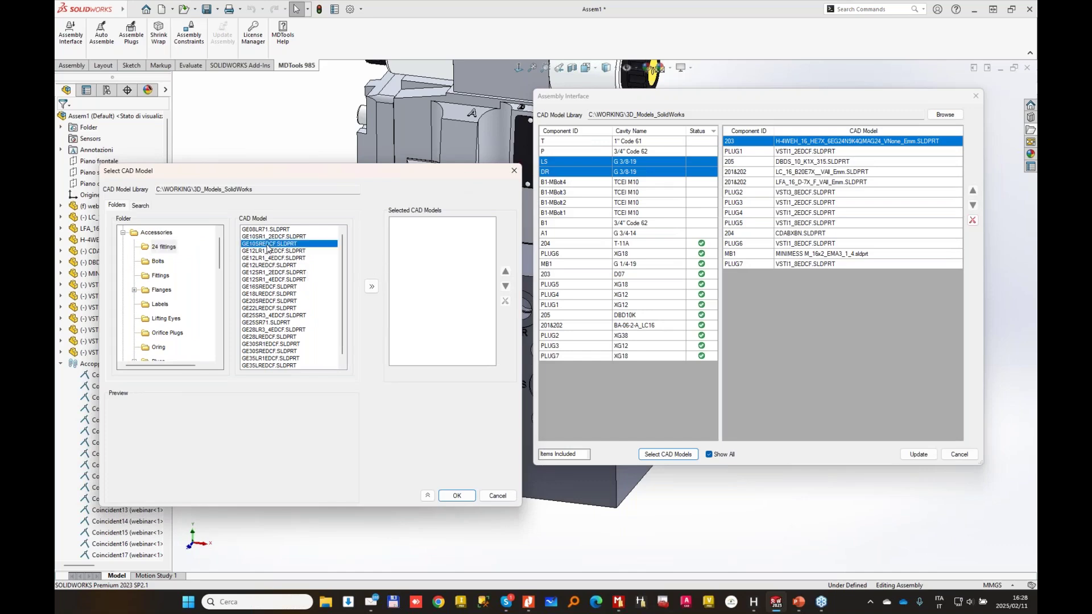
{"action": "left_click", "coordinate": [372, 288]}
{"action": "left_click", "coordinate": [472, 498]}
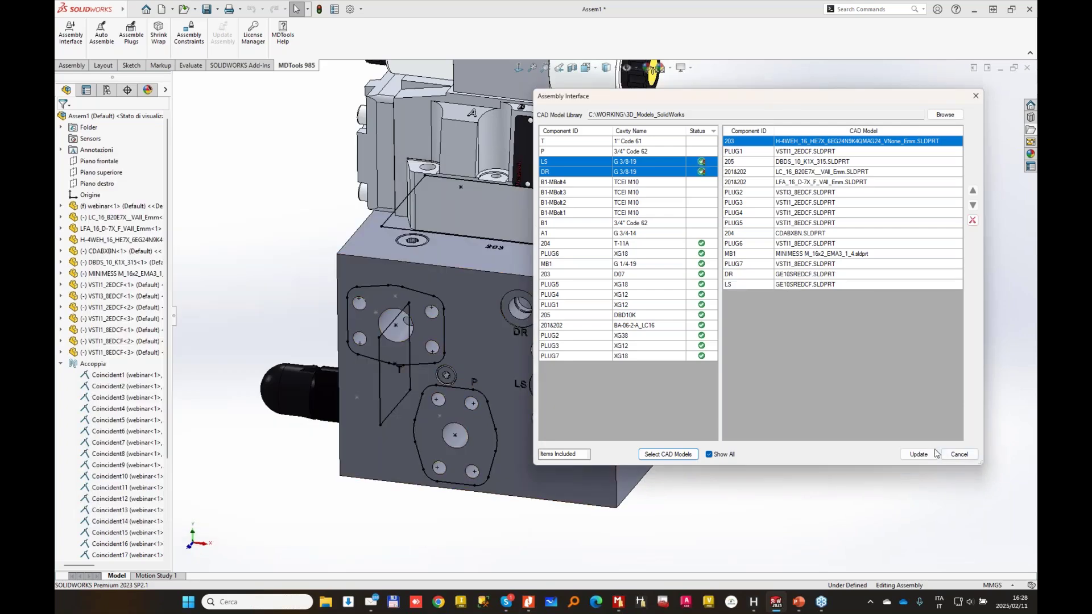
{"action": "left_click", "coordinate": [918, 454]}
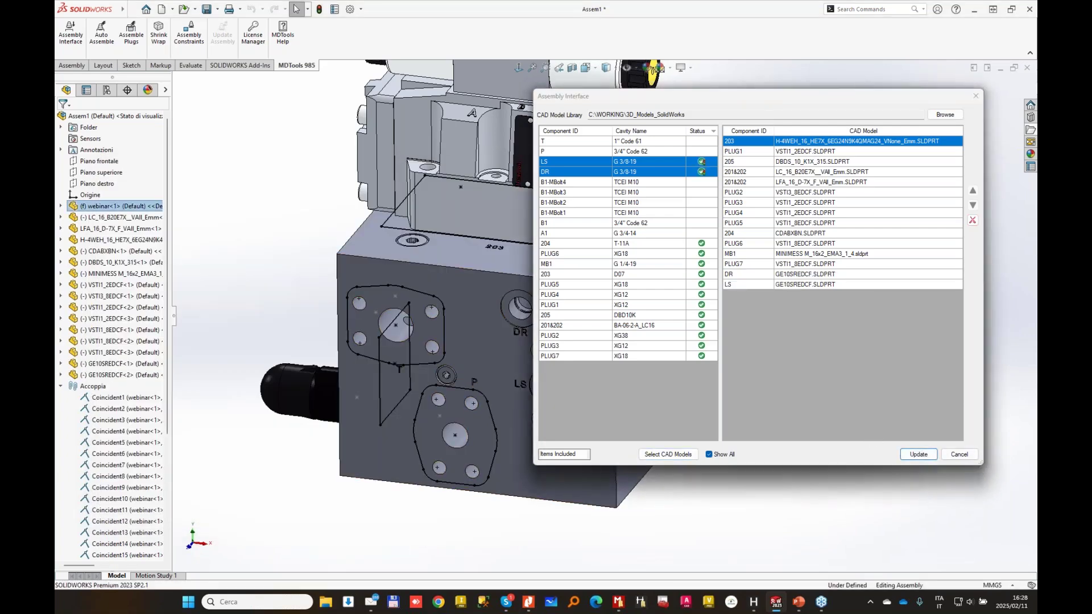
{"action": "left_click", "coordinate": [958, 454]}
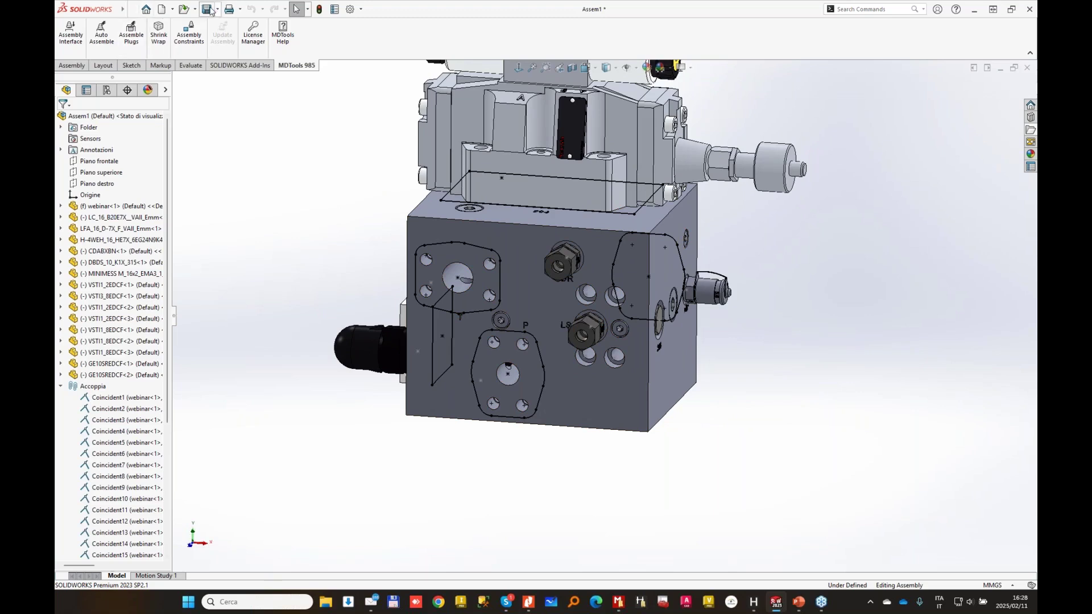
- Save the assembly as Assembly in the February webinar folder, replacing the existing file
{"action": "key", "text": "ctrl+s"}
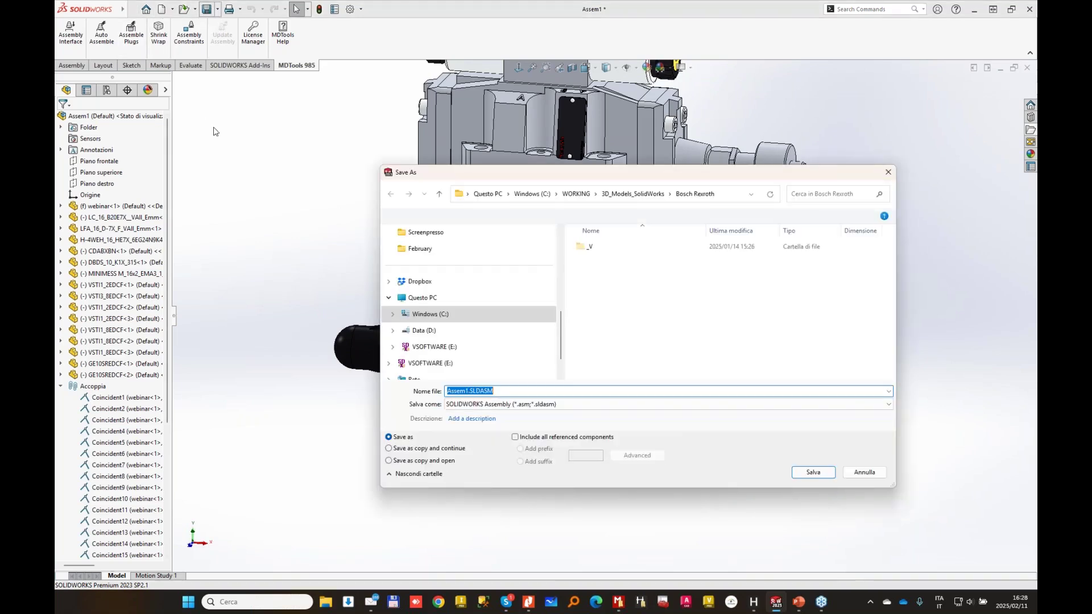
{"action": "scroll", "coordinate": [479, 282], "scroll_direction": "up", "scroll_amount": 5}
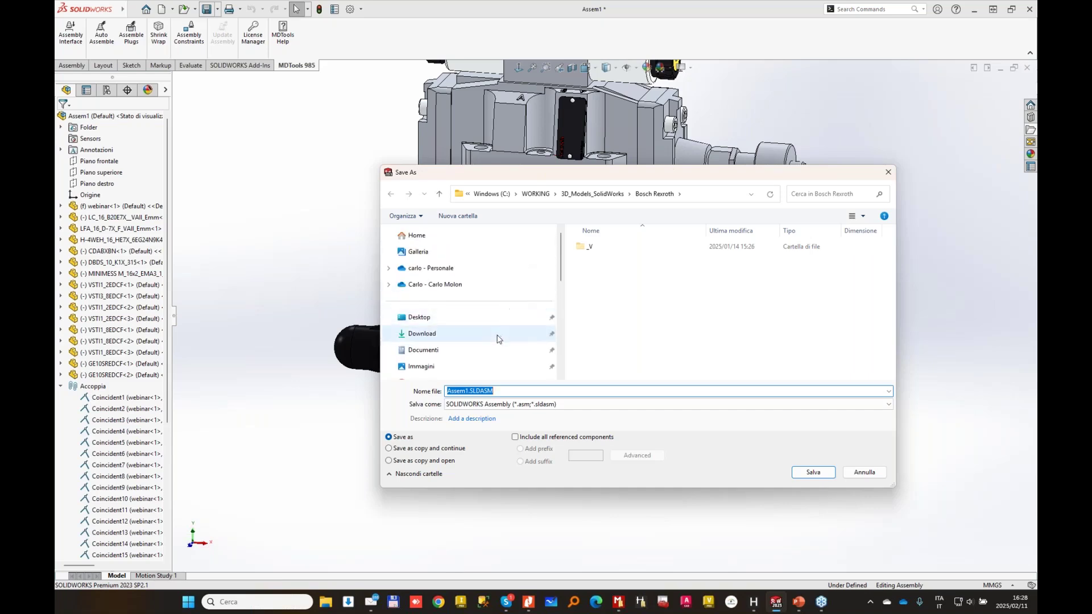
{"action": "scroll", "coordinate": [500, 336], "scroll_direction": "down", "scroll_amount": 4}
{"action": "left_click", "coordinate": [438, 269]}
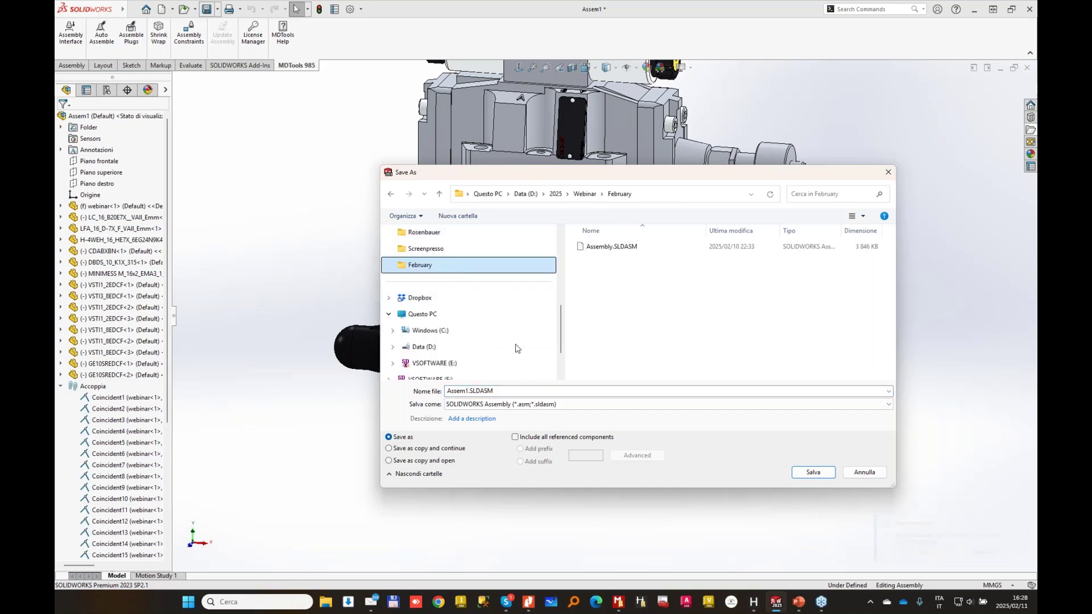
{"action": "left_click", "coordinate": [505, 391]}
{"action": "type", "text": "Assembly"}
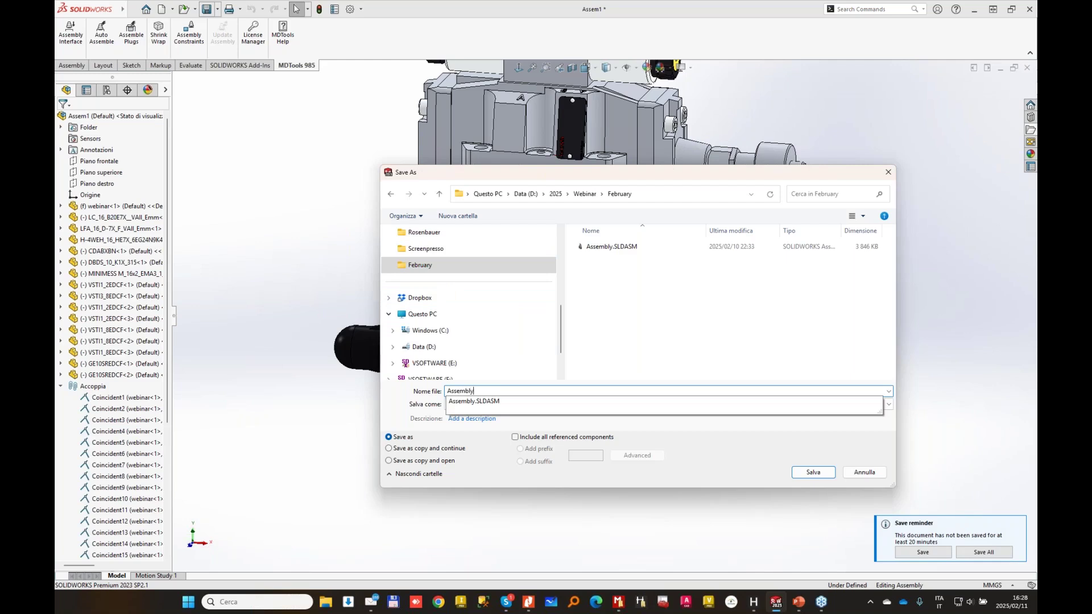
{"action": "key", "text": "Return"}
{"action": "left_click", "coordinate": [575, 300]}
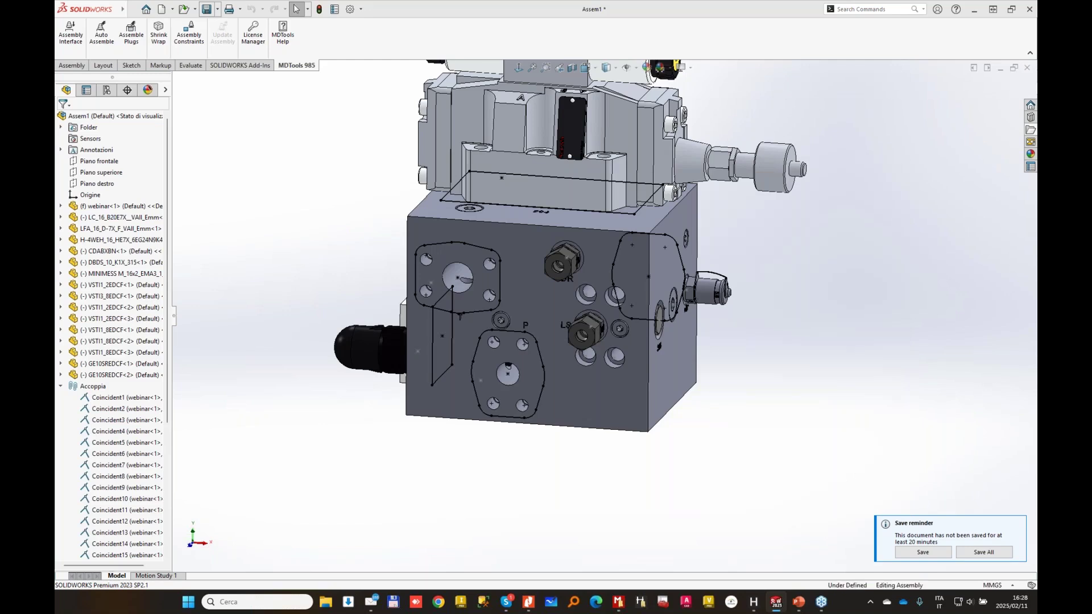
- Create a new drawing document from a drawing template and dismiss the standard model view insertion
{"action": "left_click", "coordinate": [162, 9]}
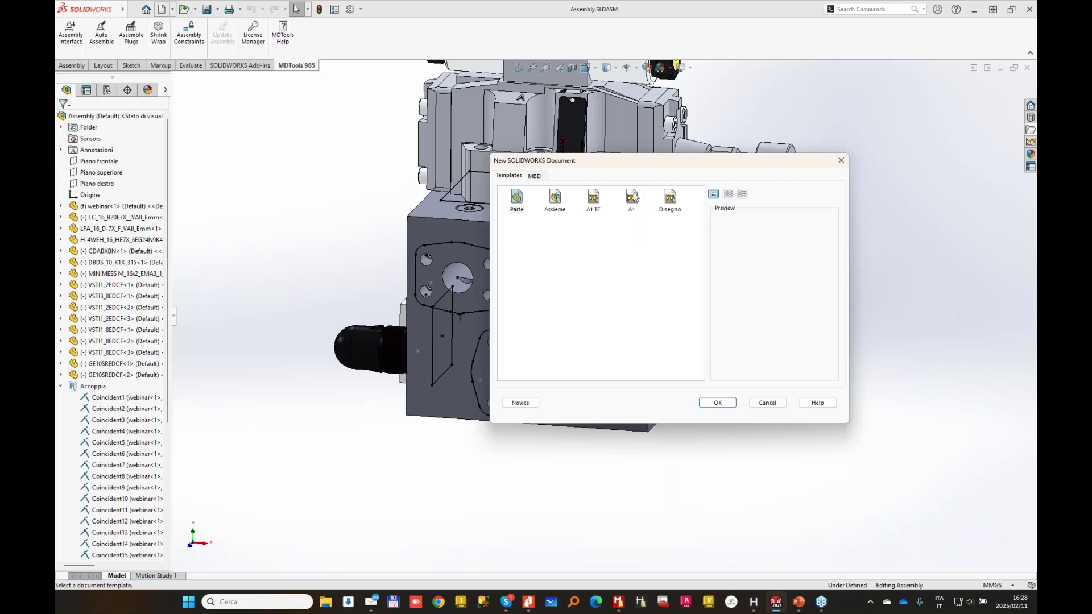
{"action": "double_click", "coordinate": [523, 196]}
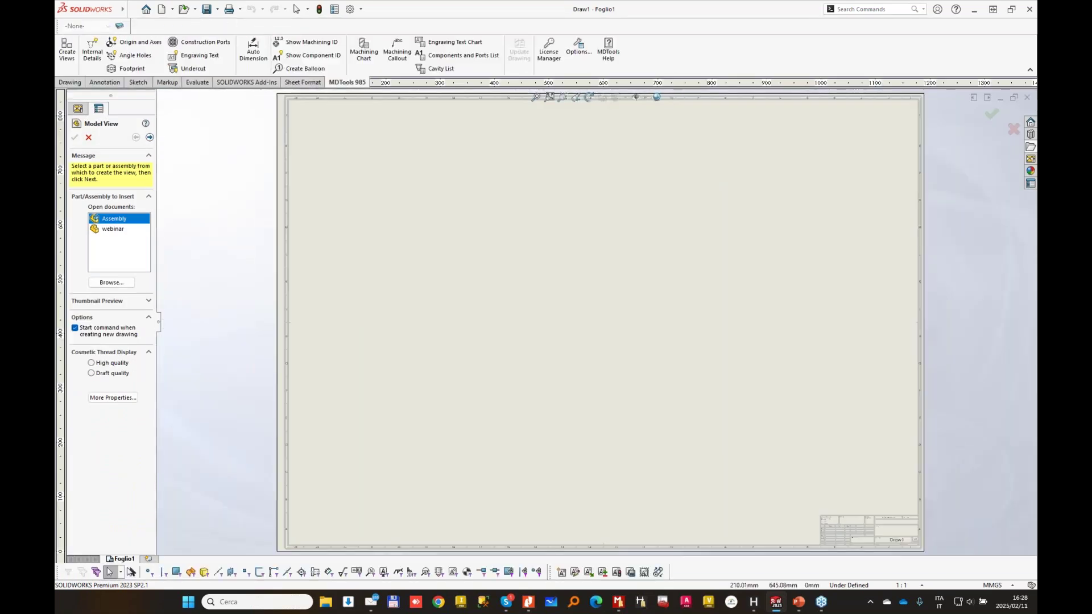
{"action": "left_click", "coordinate": [89, 138]}
- Create the MDTools drawing views of webinar.SLDPRT at 1:1 scale with the Front base view and automatic positioning, and inspect the front view
{"action": "left_click", "coordinate": [67, 48]}
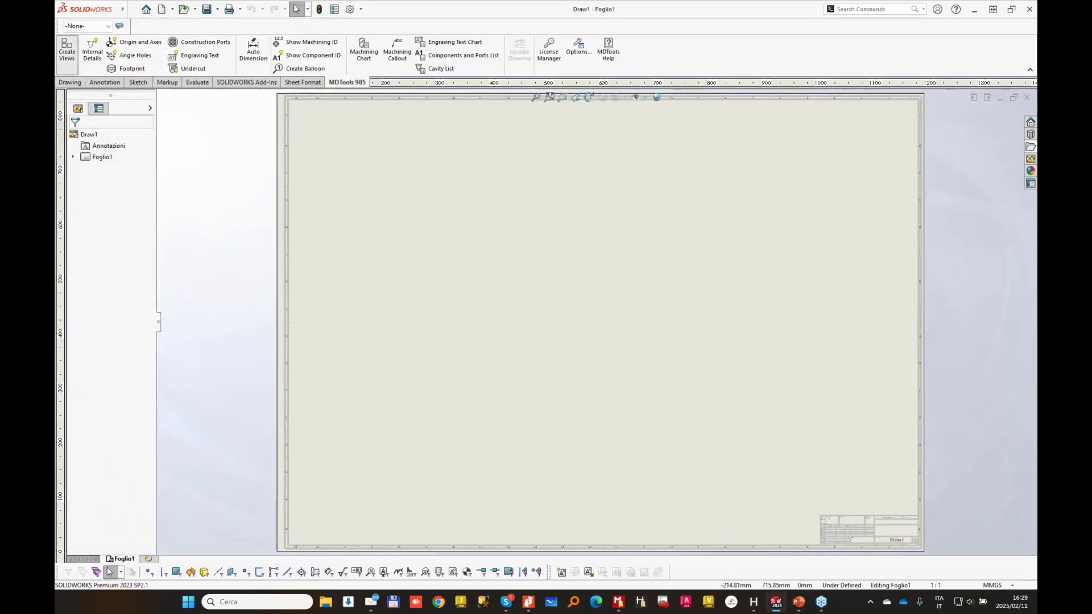
{"action": "left_click", "coordinate": [193, 142]}
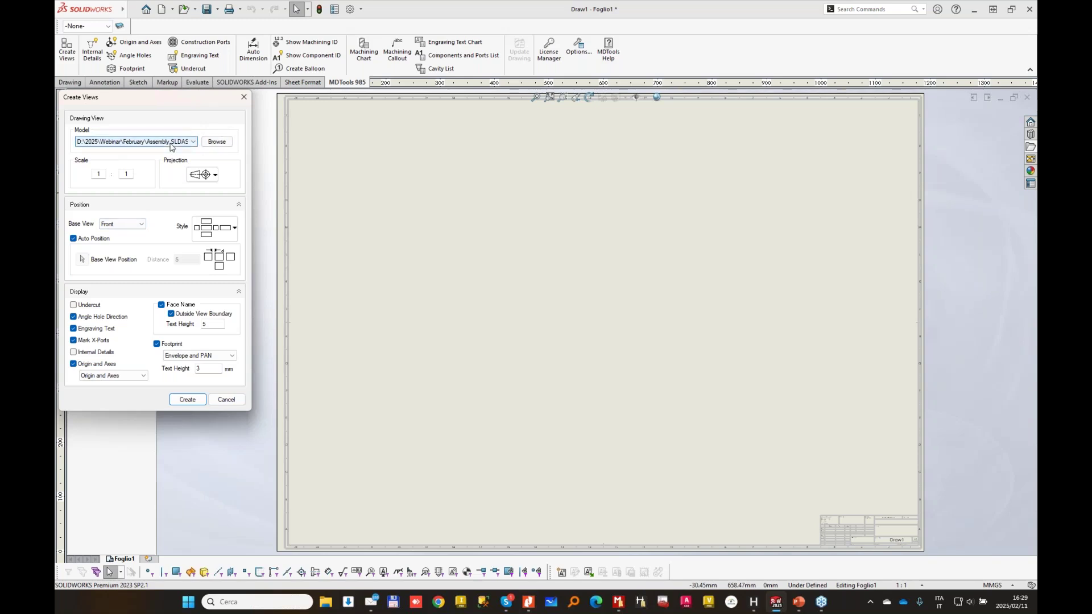
{"action": "left_click", "coordinate": [137, 159]}
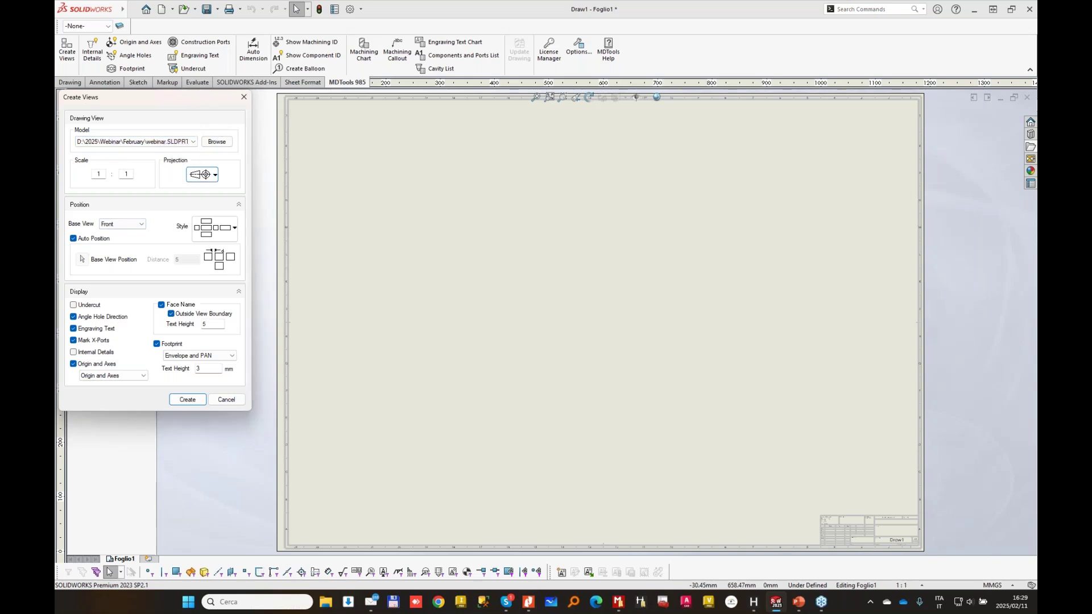
{"action": "left_click", "coordinate": [188, 400]}
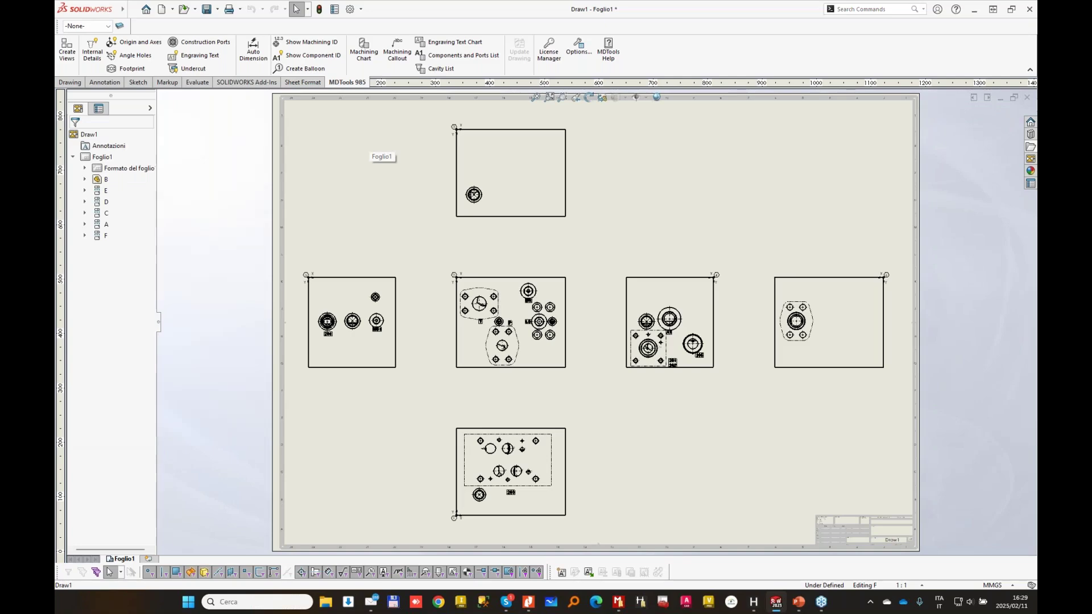
{"action": "scroll", "coordinate": [500, 350], "scroll_direction": "down", "scroll_amount": 8}
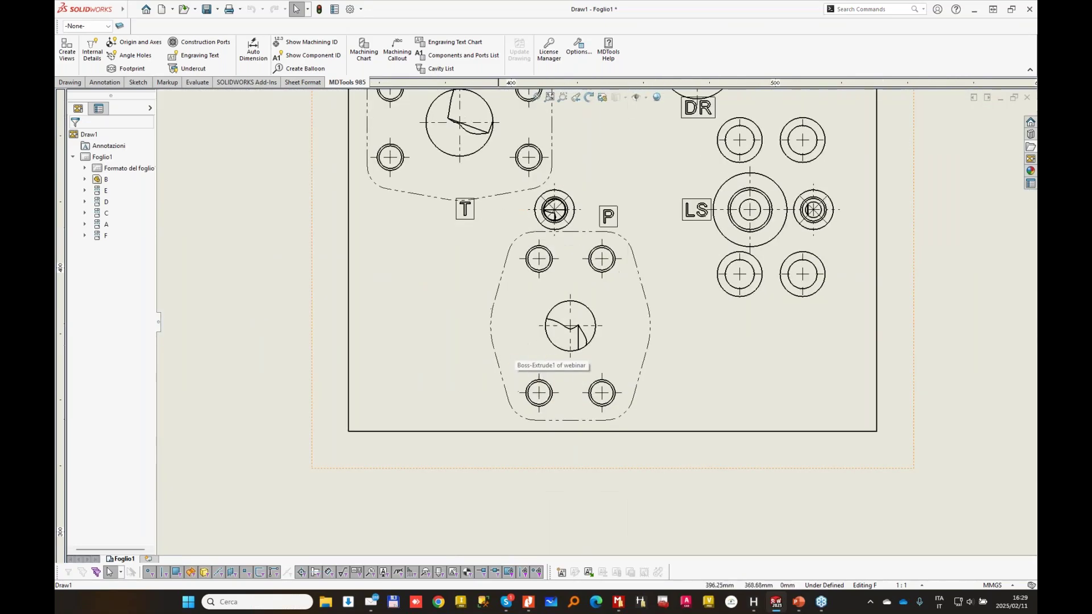
{"action": "scroll", "coordinate": [444, 365], "scroll_direction": "up", "scroll_amount": 4}
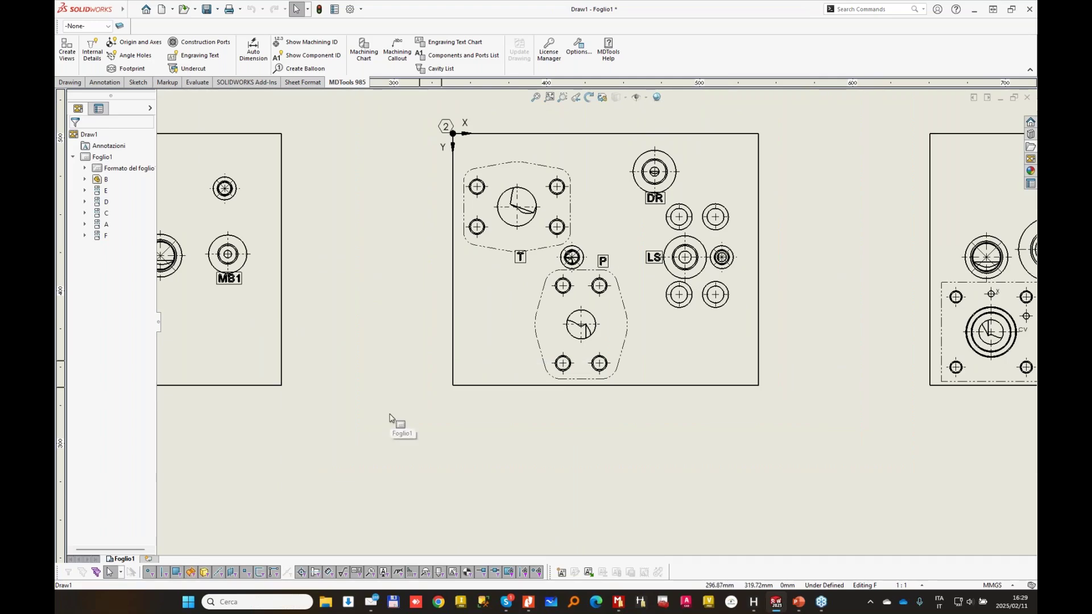
- Show the machining IDs on the manifold views with a text height of 3
{"action": "scroll", "coordinate": [480, 340], "scroll_direction": "up", "scroll_amount": 3}
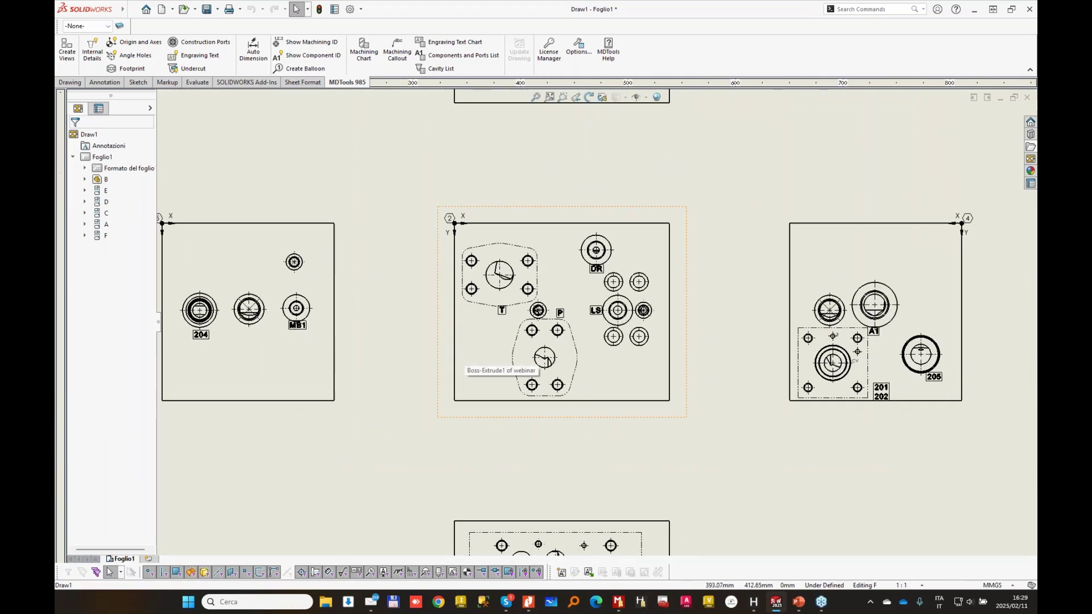
{"action": "left_click", "coordinate": [312, 43]}
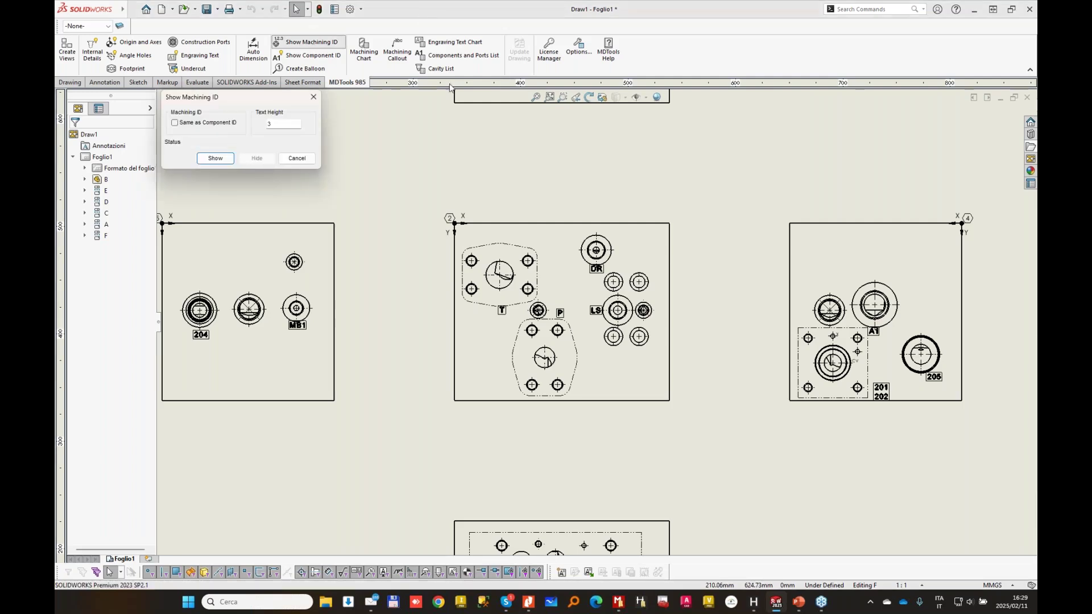
{"action": "left_click", "coordinate": [215, 158]}
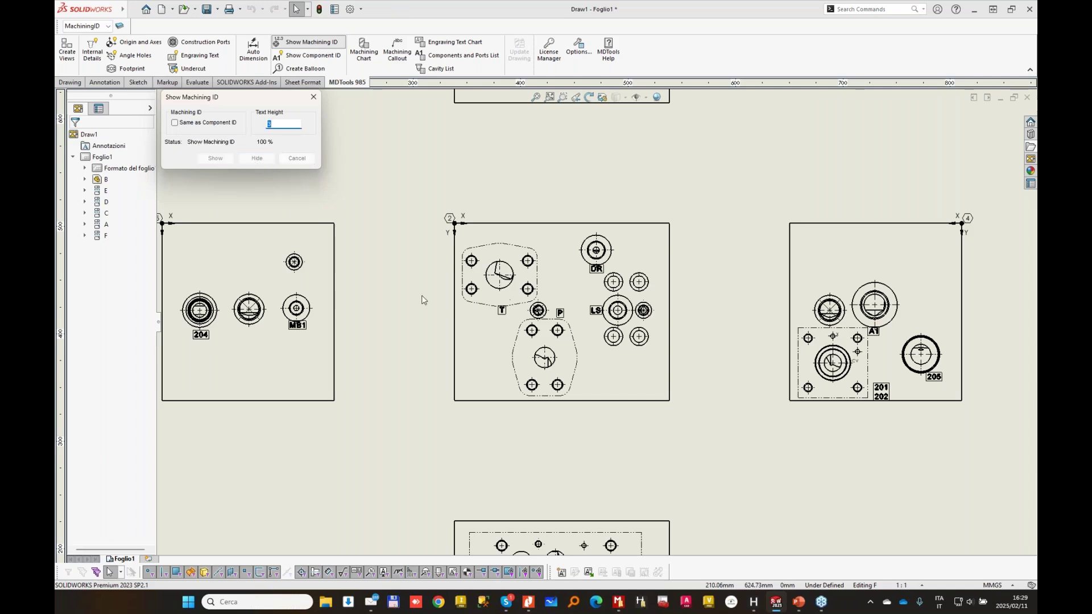
{"action": "scroll", "coordinate": [523, 276], "scroll_direction": "down", "scroll_amount": 3}
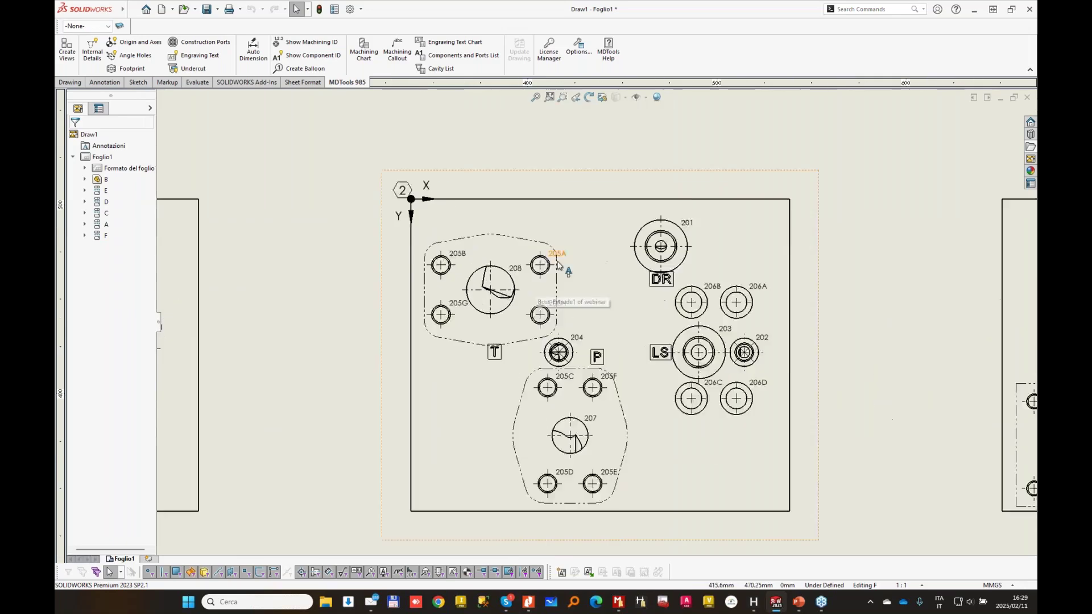
- Move the machining ID labels 205A, 205H and 205F in the front view clear of the flange outlines
{"action": "scroll", "coordinate": [558, 265], "scroll_direction": "down", "scroll_amount": 4}
{"action": "left_click", "coordinate": [492, 266]}
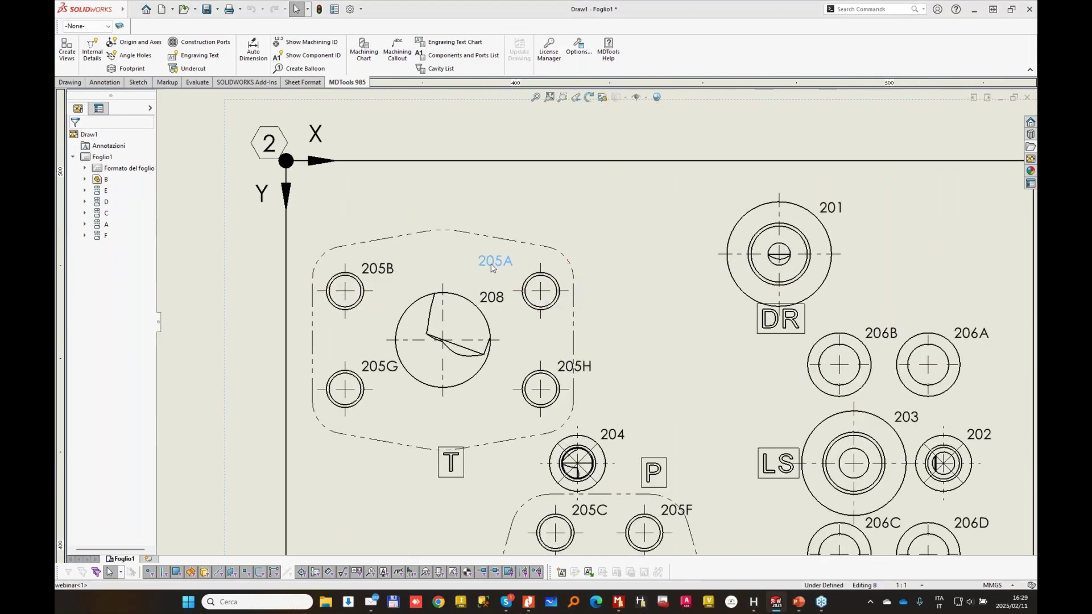
{"action": "left_click_drag", "start_coordinate": [493, 268], "coordinate": [508, 270]}
{"action": "left_click_drag", "start_coordinate": [564, 374], "coordinate": [489, 417]}
{"action": "scroll", "coordinate": [685, 462], "scroll_direction": "up", "scroll_amount": 1}
{"action": "middle_click_drag", "start_coordinate": [716, 477], "coordinate": [644, 261]}
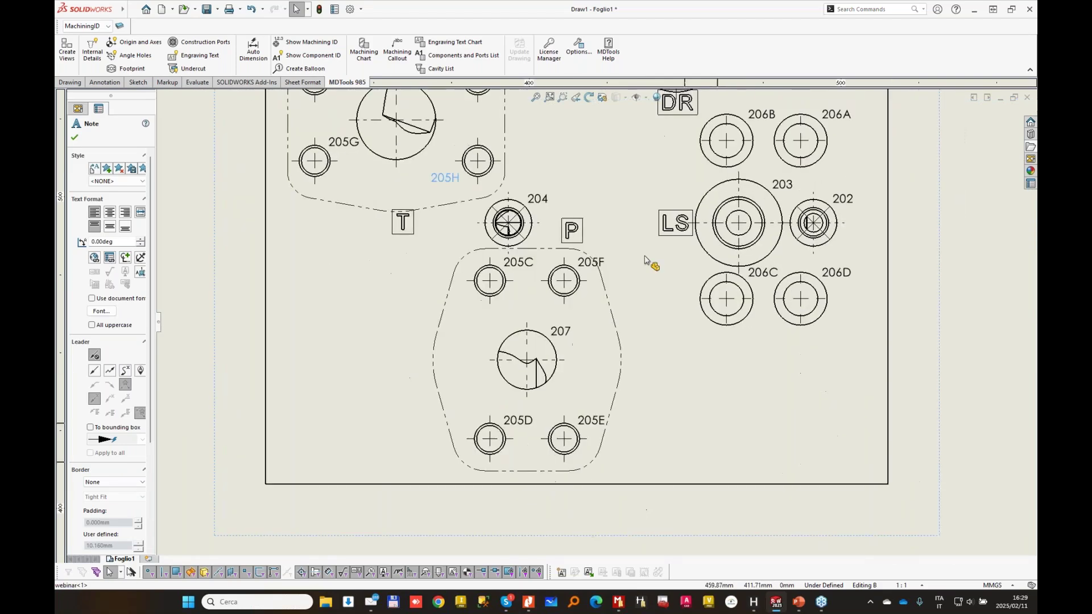
{"action": "scroll", "coordinate": [638, 288], "scroll_direction": "up", "scroll_amount": 2}
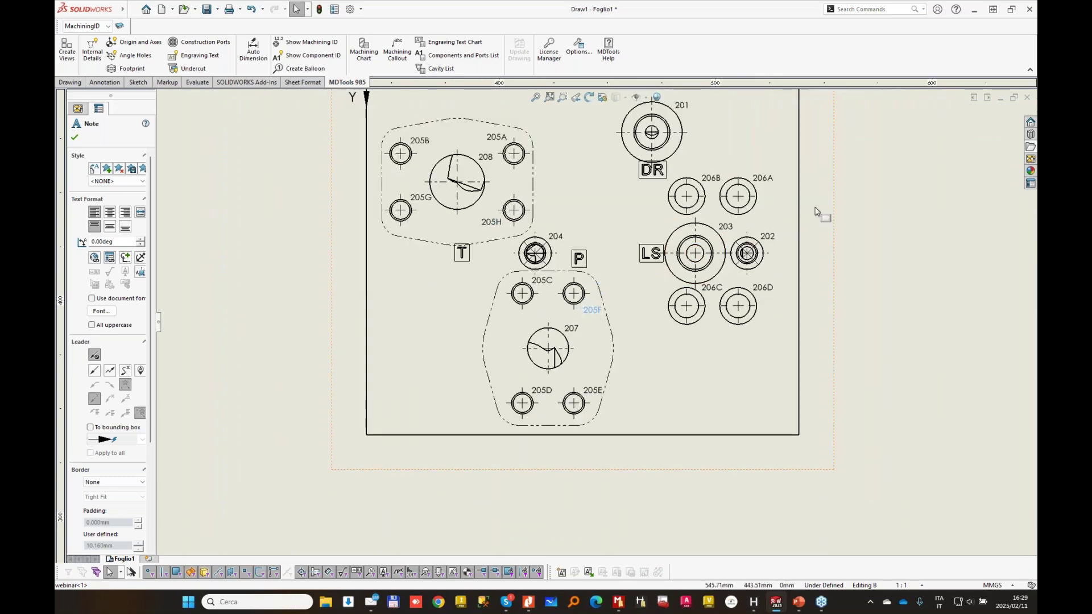
{"action": "scroll", "coordinate": [621, 360], "scroll_direction": "up", "scroll_amount": 3}
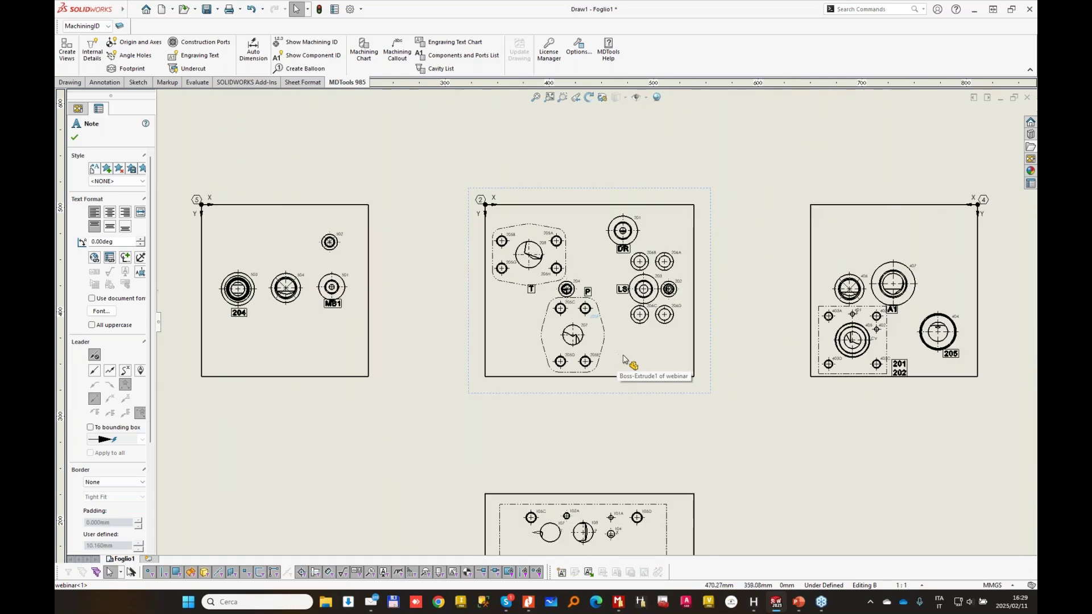
- Start a machining chart in the MDTools Default MM format for all items of the Front(2) face
{"action": "left_click", "coordinate": [367, 56]}
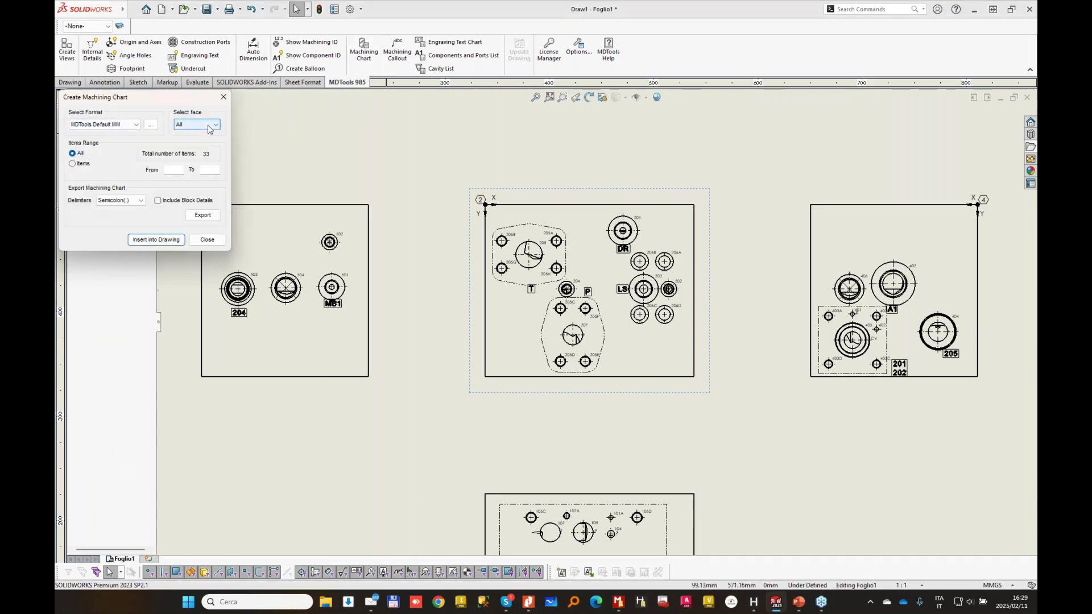
{"action": "left_click", "coordinate": [210, 126]}
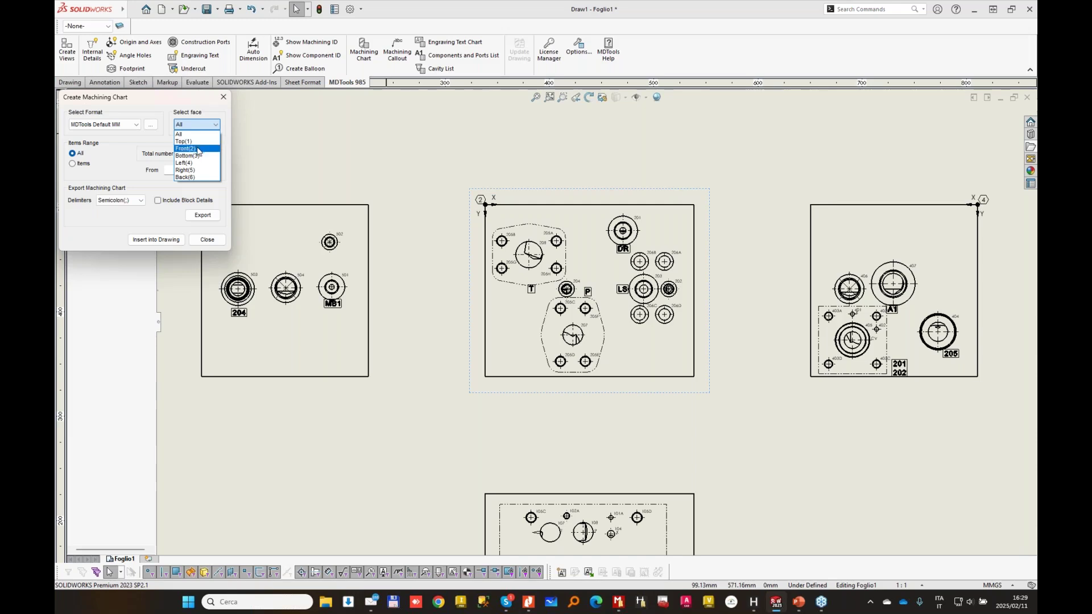
{"action": "left_click", "coordinate": [199, 149]}
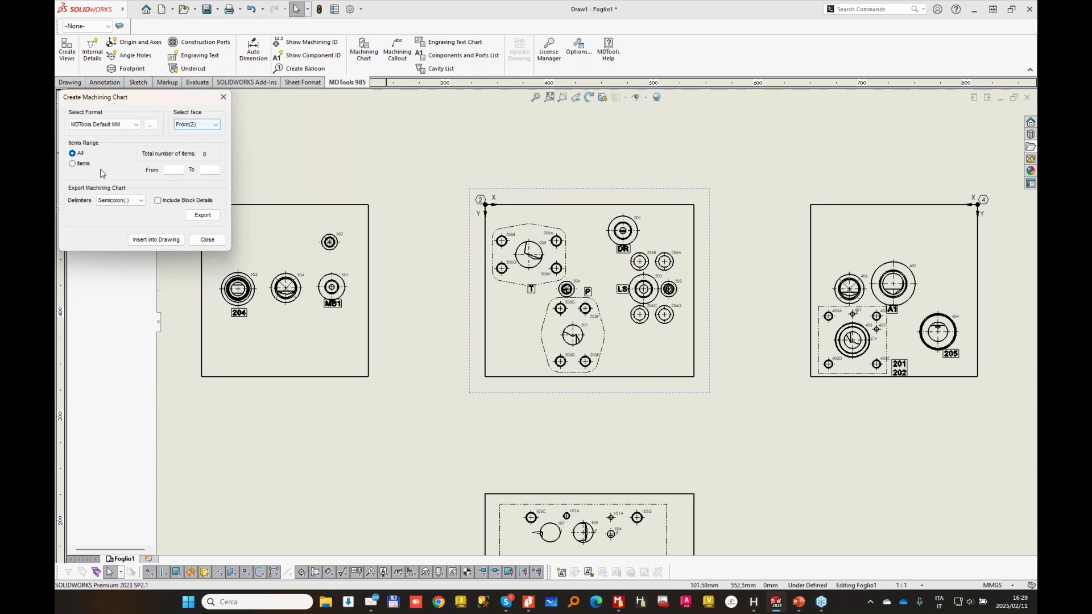
- Insert the machining chart into the empty sheet area below the face 4 view, picking its start and end points, and close the chart setup
{"action": "mouse_move", "coordinate": [341, 468]}
{"action": "middle_mouse_down"}
{"action": "mouse_move", "coordinate": [493, 366]}
{"action": "mouse_move", "coordinate": [514, 323]}
{"action": "middle_mouse_up"}
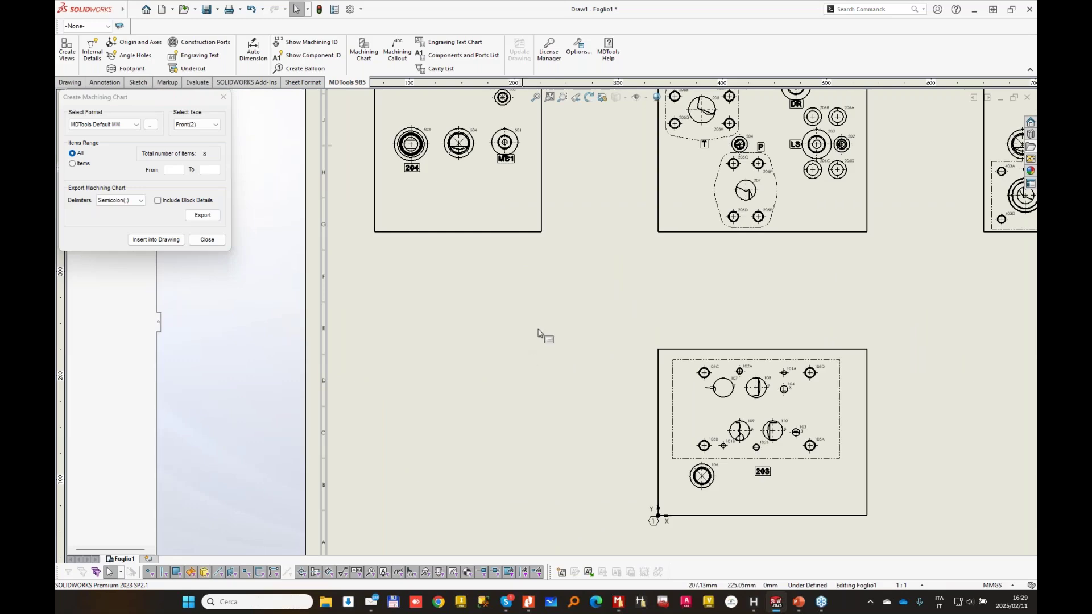
{"action": "scroll", "coordinate": [592, 321], "scroll_direction": "up", "scroll_amount": 2}
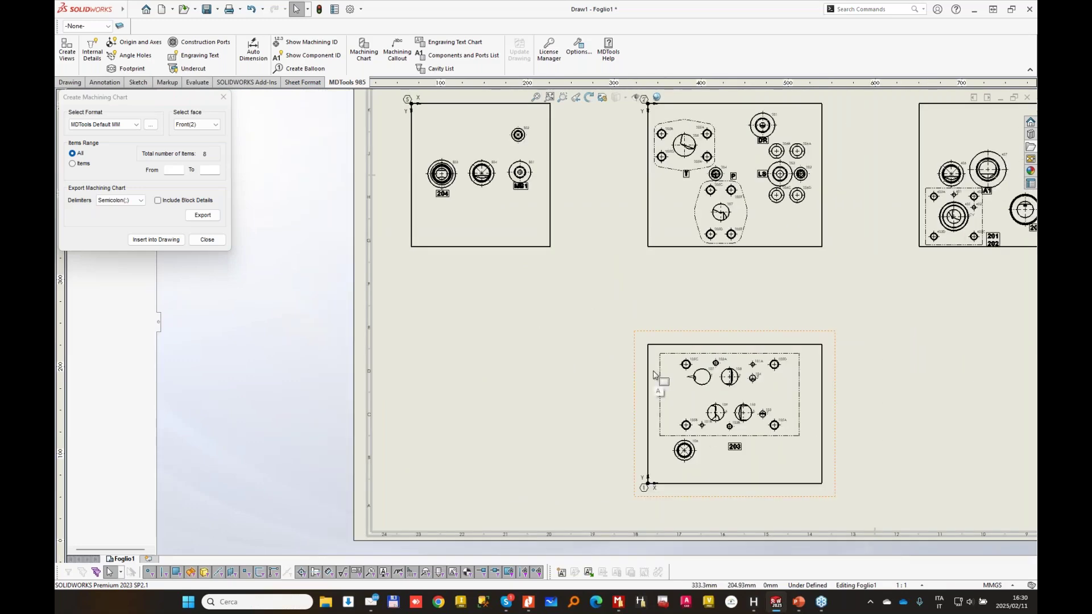
{"action": "middle_click_drag", "start_coordinate": [617, 324], "coordinate": [517, 379]}
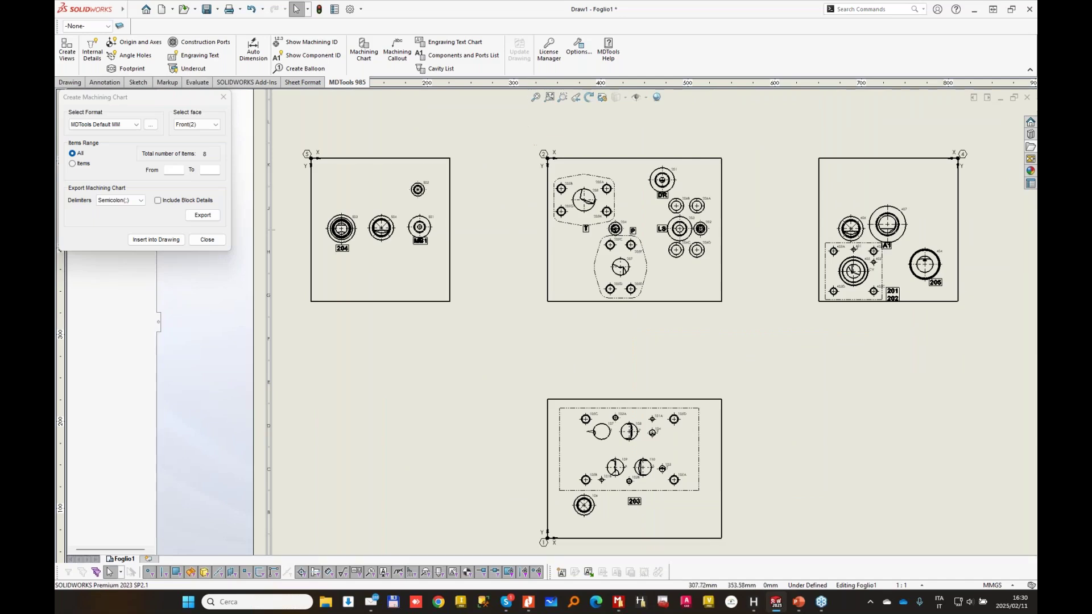
{"action": "left_click", "coordinate": [155, 241]}
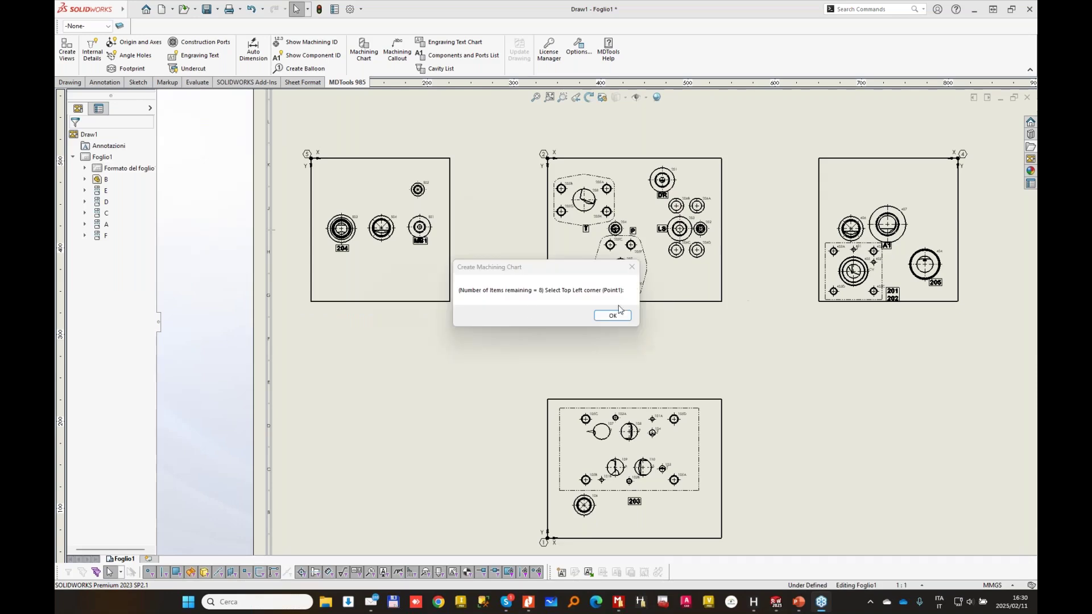
{"action": "left_click", "coordinate": [620, 311]}
{"action": "left_click", "coordinate": [295, 388]}
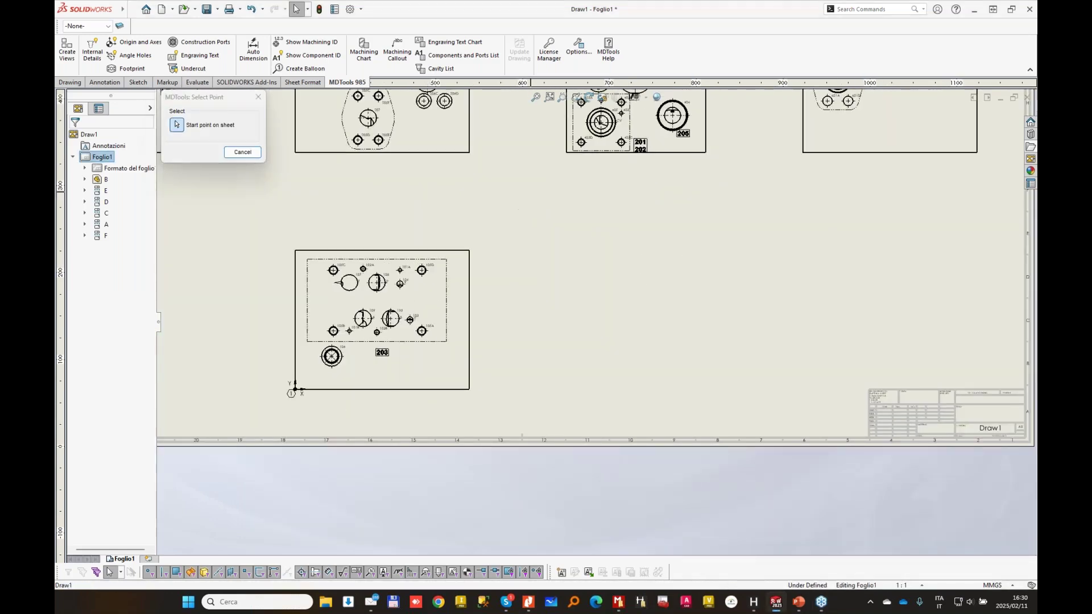
{"action": "left_click", "coordinate": [621, 316]}
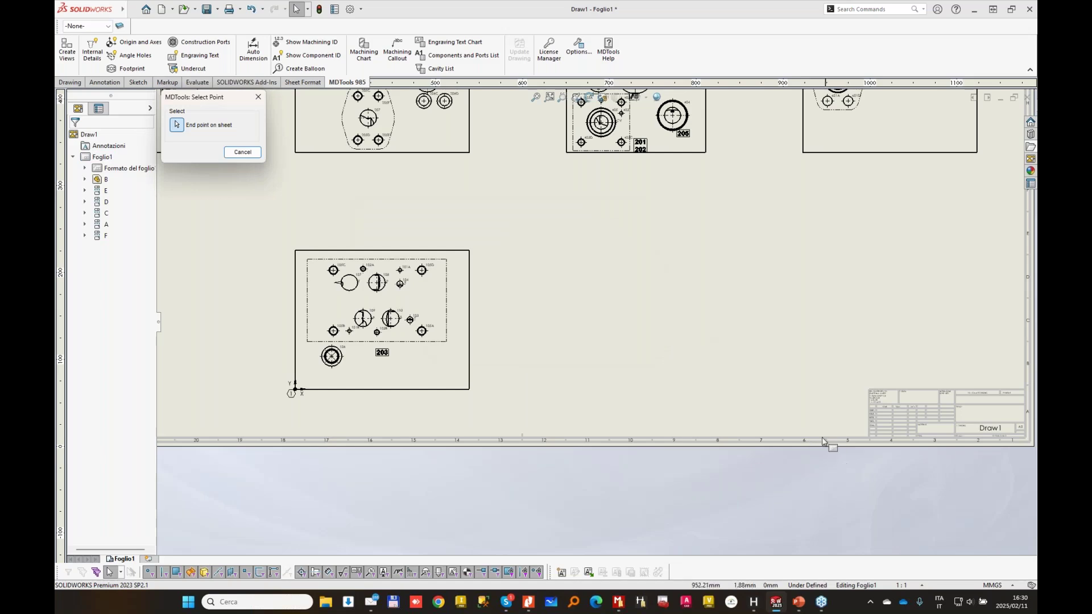
{"action": "left_click", "coordinate": [828, 437]}
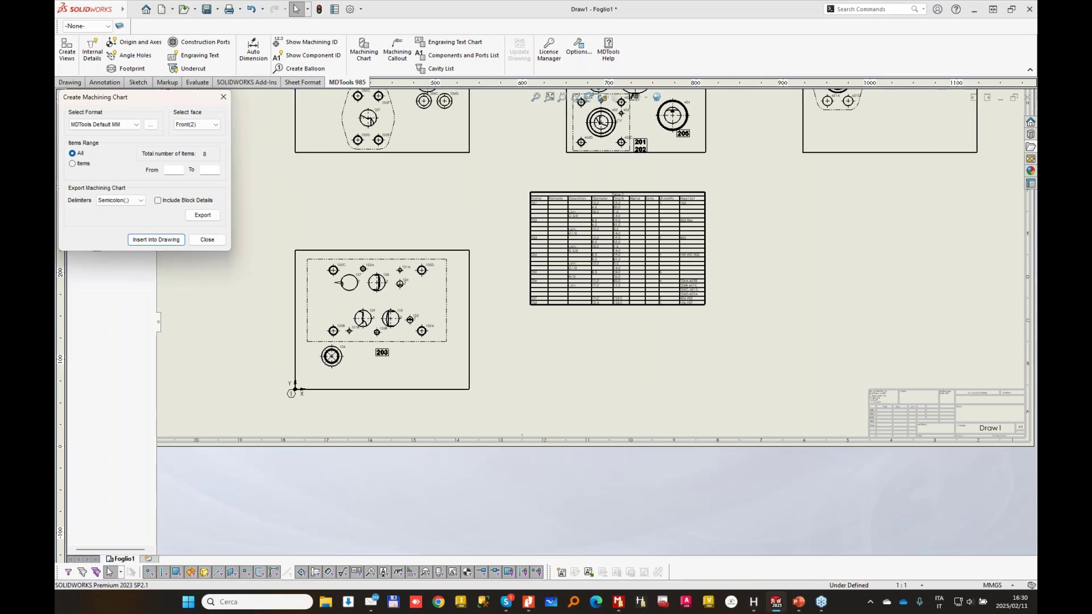
{"action": "left_click", "coordinate": [207, 239]}
- Examine the Face-2 machining chart's operations, diameters, depths and meet list, and compare its entries with the hole IDs in the front view
{"action": "scroll", "coordinate": [637, 171], "scroll_direction": "down", "scroll_amount": 5}
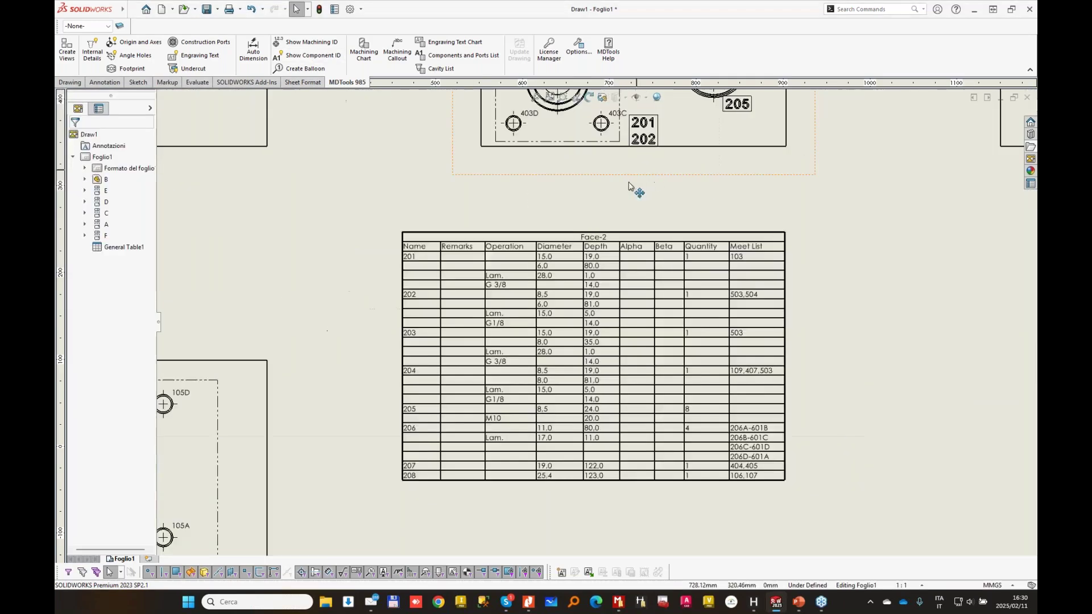
{"action": "scroll", "coordinate": [580, 250], "scroll_direction": "down", "scroll_amount": 1}
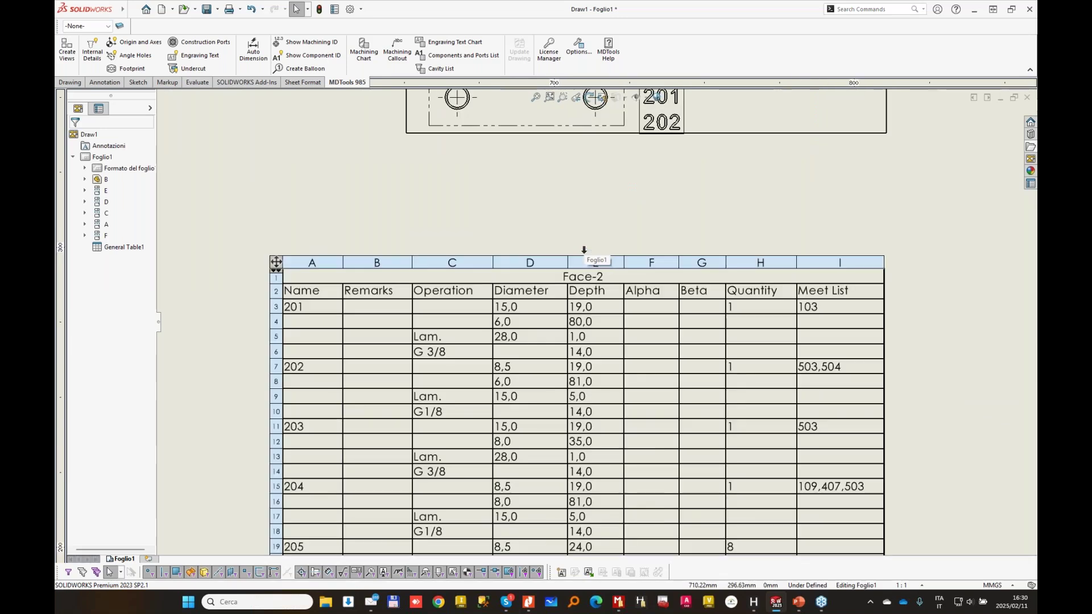
{"action": "left_click", "coordinate": [634, 211]}
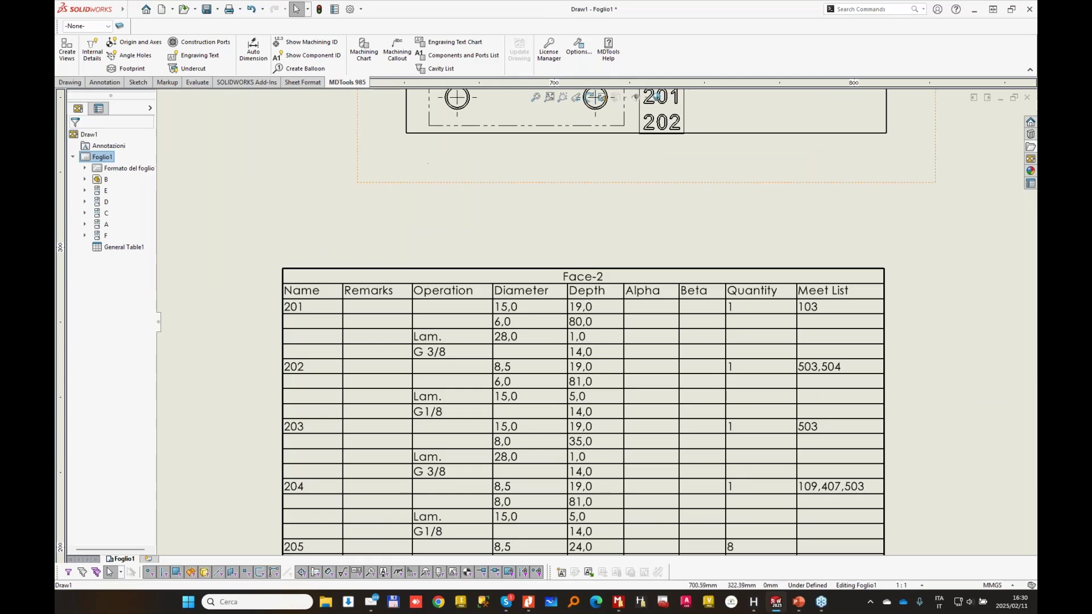
{"action": "scroll", "coordinate": [608, 256], "scroll_direction": "up", "scroll_amount": 2}
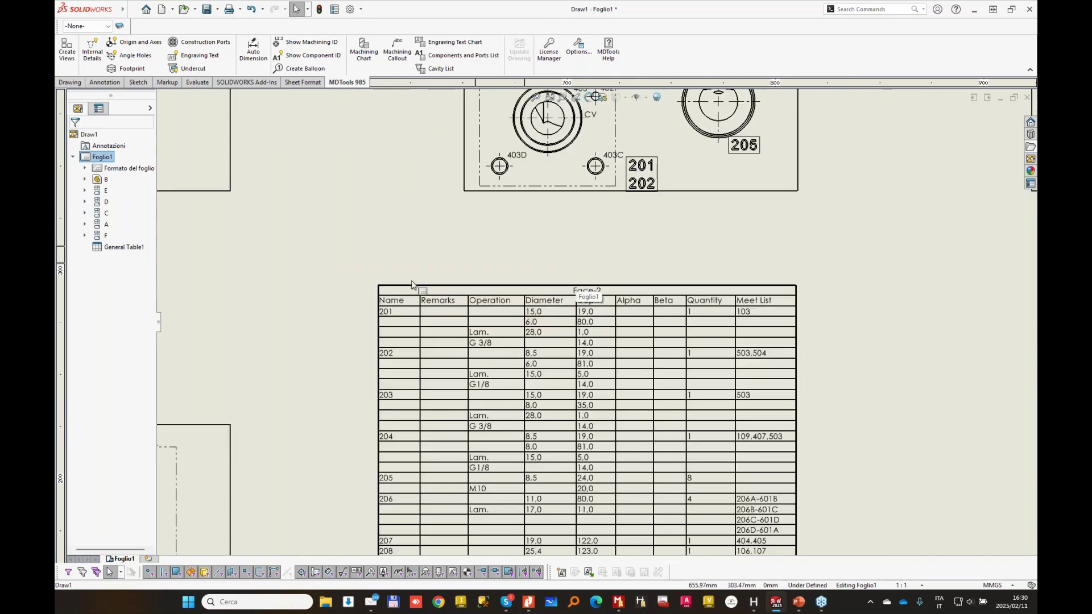
{"action": "middle_click_drag", "start_coordinate": [623, 252], "coordinate": [743, 143]}
{"action": "scroll", "coordinate": [722, 208], "scroll_direction": "down", "scroll_amount": 3}
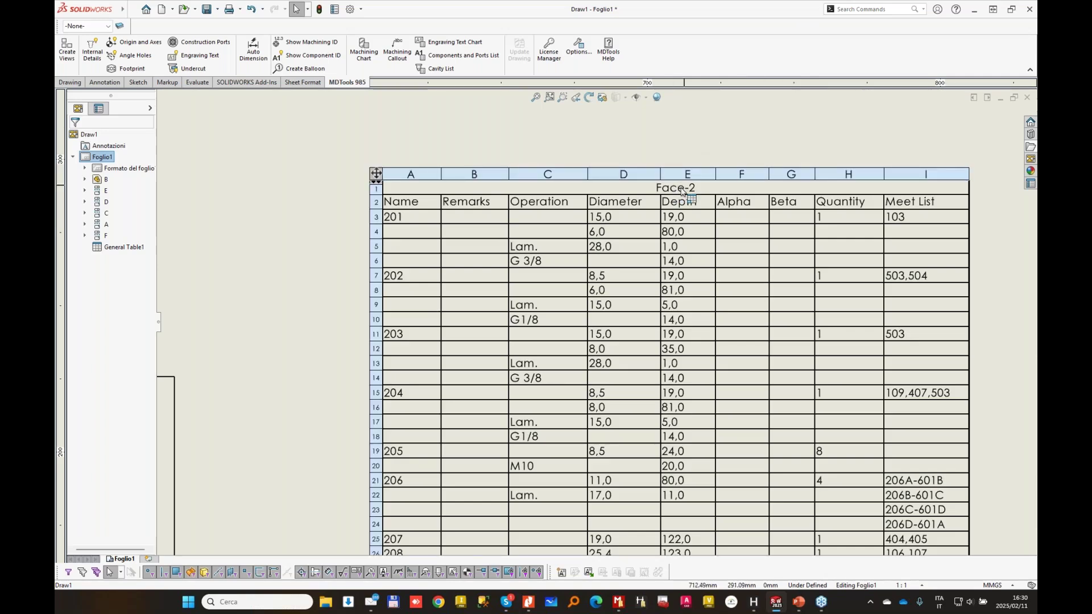
{"action": "scroll", "coordinate": [512, 213], "scroll_direction": "up", "scroll_amount": 2}
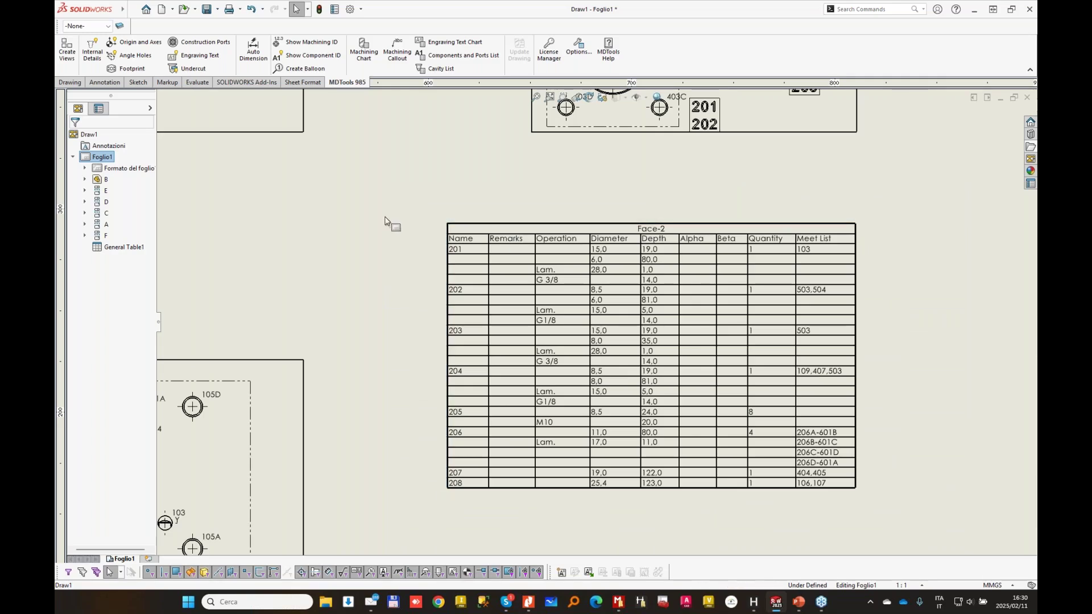
{"action": "middle_click_drag", "start_coordinate": [396, 226], "coordinate": [595, 381]}
{"action": "scroll", "coordinate": [422, 360], "scroll_direction": "up", "scroll_amount": 2}
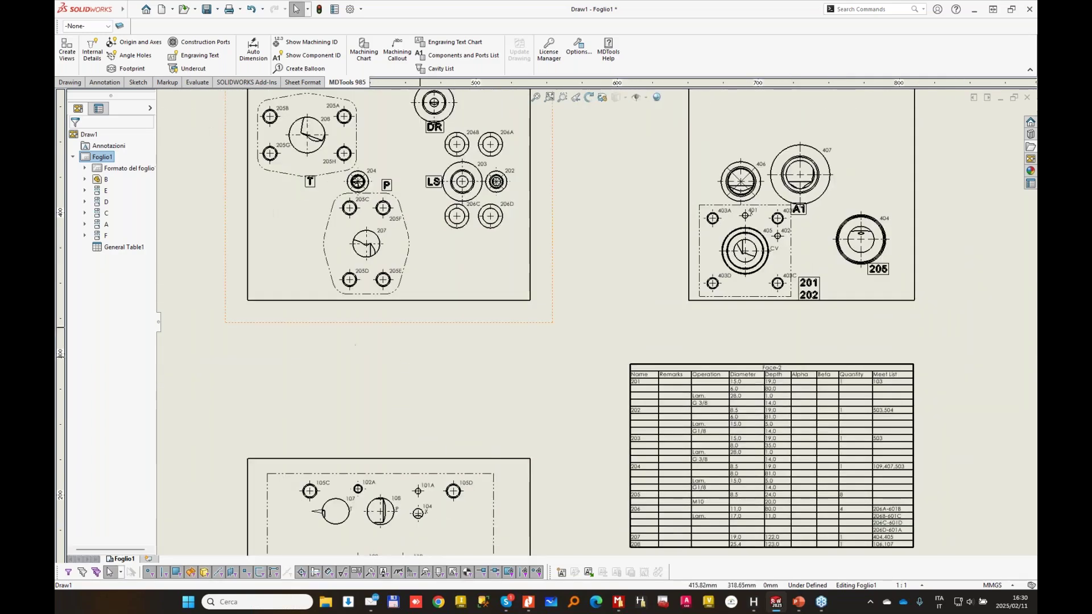
{"action": "middle_click_drag", "start_coordinate": [398, 273], "coordinate": [438, 348]}
{"action": "scroll", "coordinate": [444, 215], "scroll_direction": "down", "scroll_amount": 2}
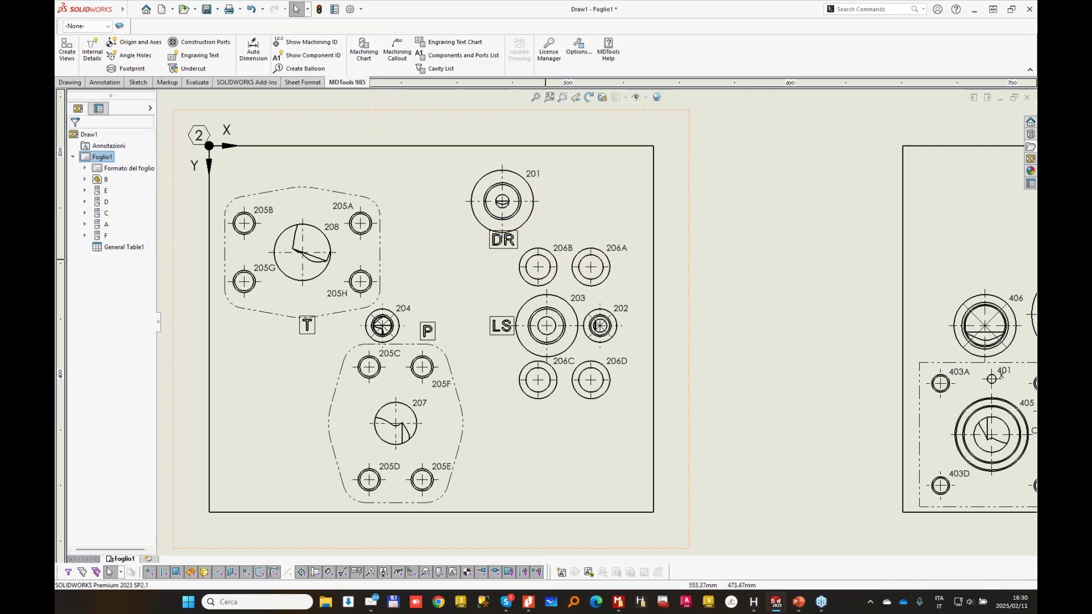
- Hide the machining IDs on the manifold views
{"action": "left_click", "coordinate": [319, 42]}
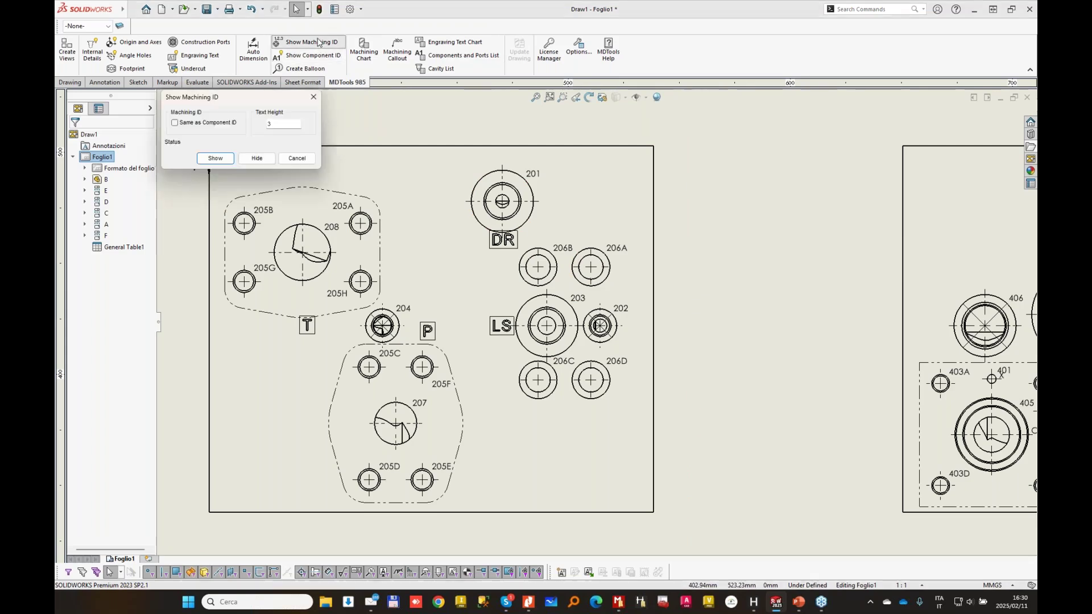
{"action": "left_click", "coordinate": [256, 159]}
{"action": "left_click", "coordinate": [239, 153]}
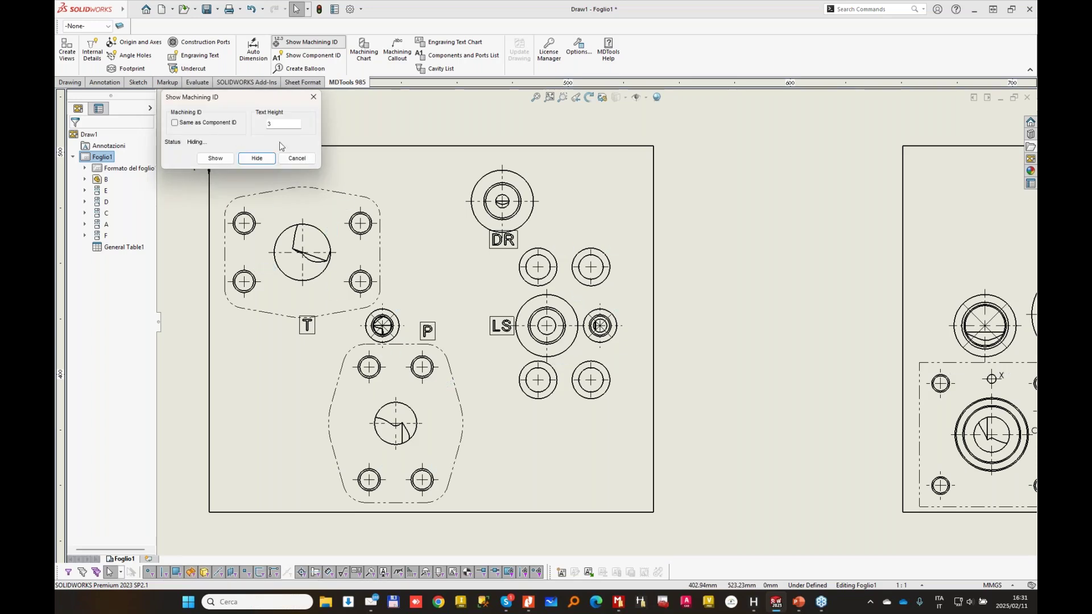
{"action": "left_click", "coordinate": [286, 162]}
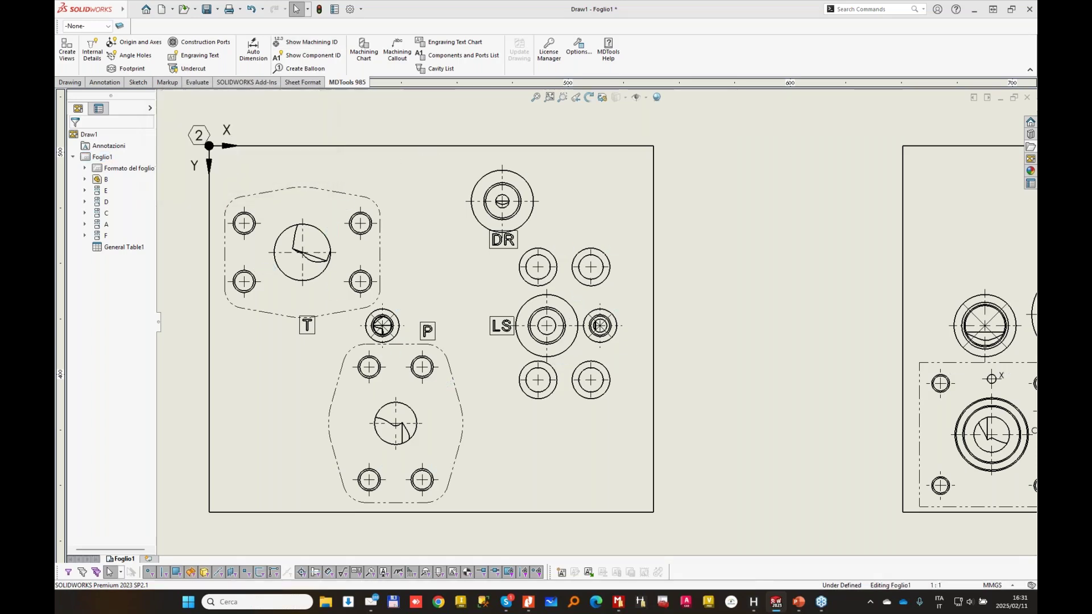
- Review the unlabelled manifold views against the Face-2 machining chart
{"action": "scroll", "coordinate": [594, 321], "scroll_direction": "up", "scroll_amount": 2}
{"action": "mouse_move", "coordinate": [696, 313]}
{"action": "middle_mouse_down"}
{"action": "mouse_move", "coordinate": [628, 258]}
{"action": "mouse_move", "coordinate": [575, 148]}
{"action": "middle_mouse_up"}
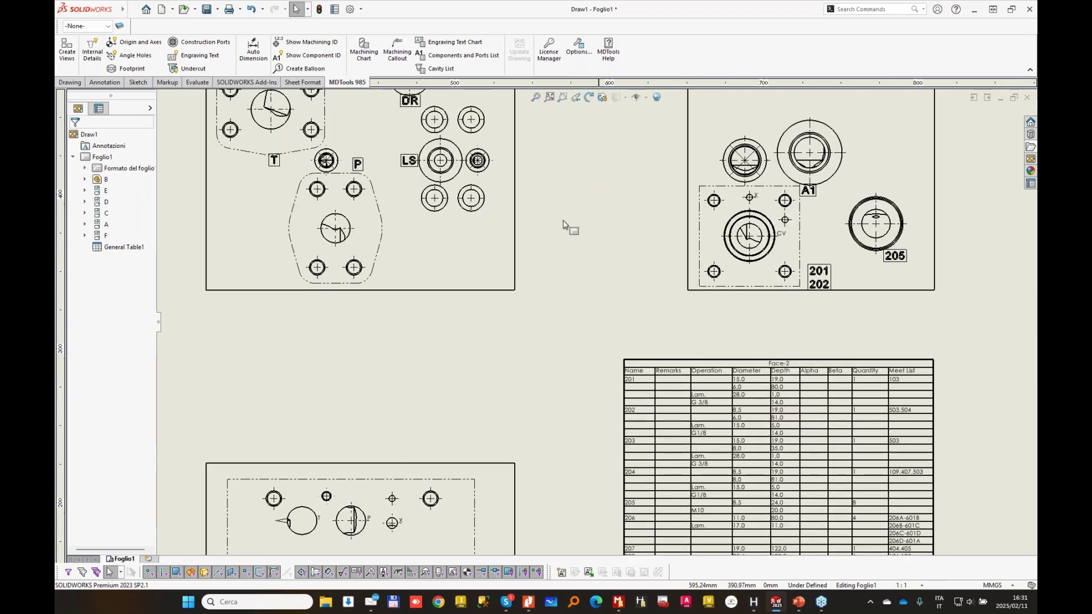
{"action": "middle_click_drag", "start_coordinate": [344, 185], "coordinate": [612, 376]}
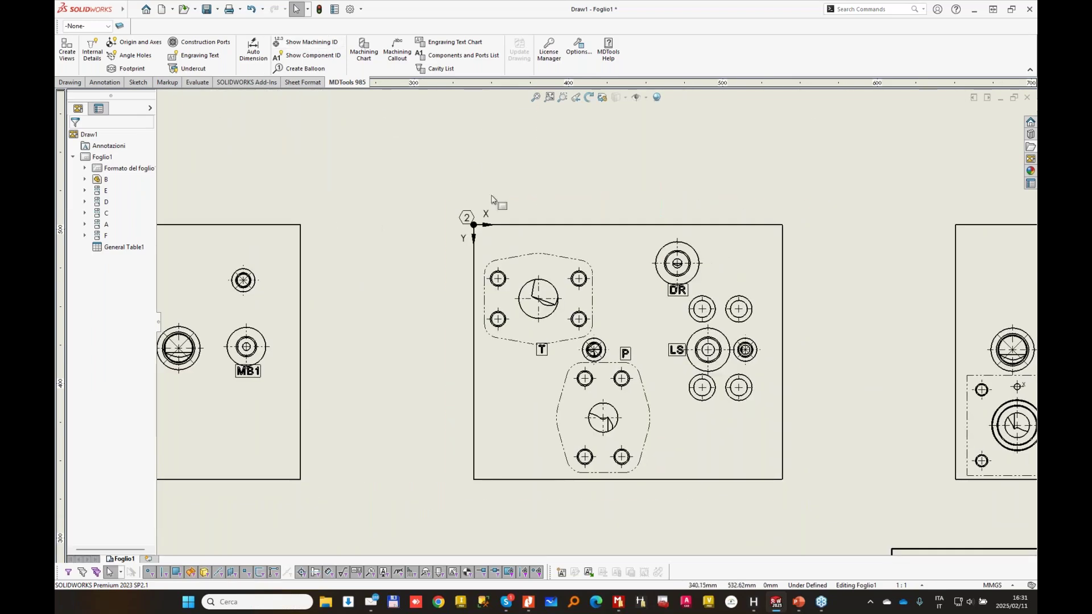
{"action": "scroll", "coordinate": [630, 309], "scroll_direction": "down", "scroll_amount": 1}
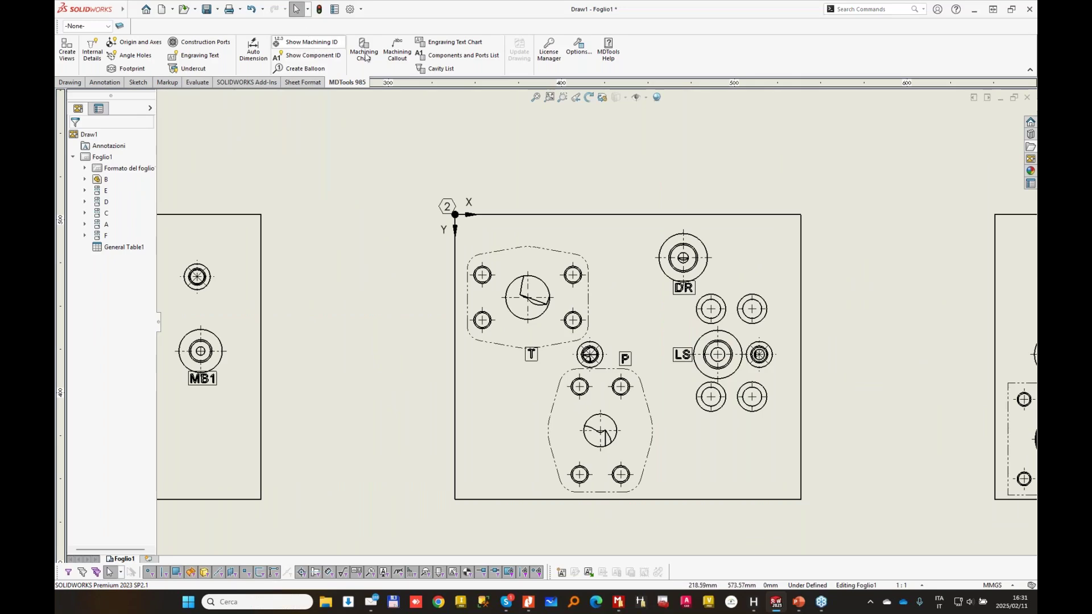
{"action": "scroll", "coordinate": [538, 230], "scroll_direction": "up", "scroll_amount": 2}
{"action": "middle_click_drag", "start_coordinate": [749, 289], "coordinate": [480, 134]}
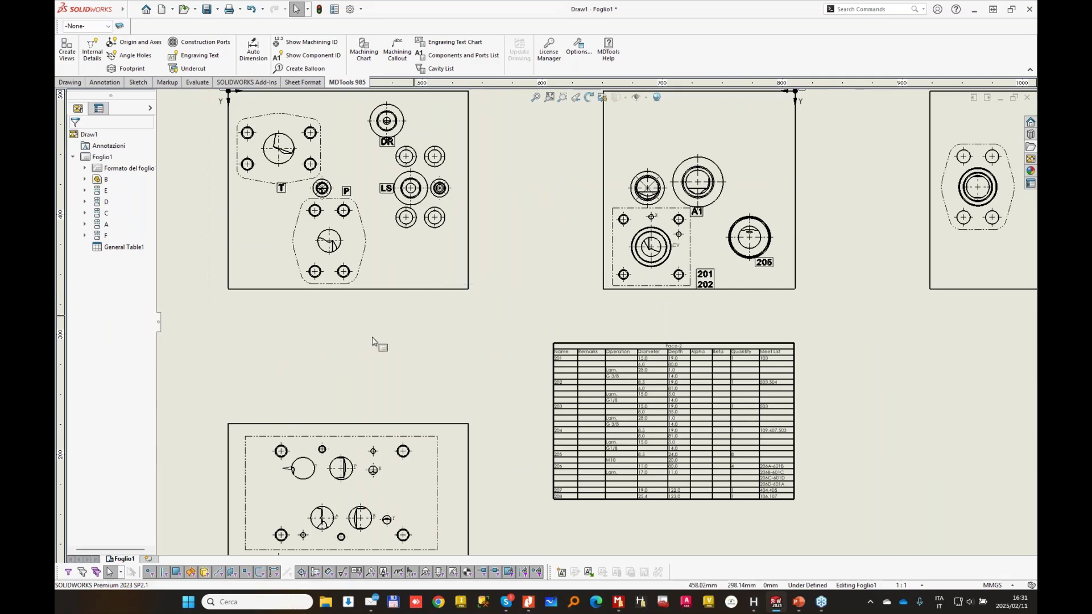
{"action": "middle_click_drag", "start_coordinate": [377, 341], "coordinate": [496, 301]}
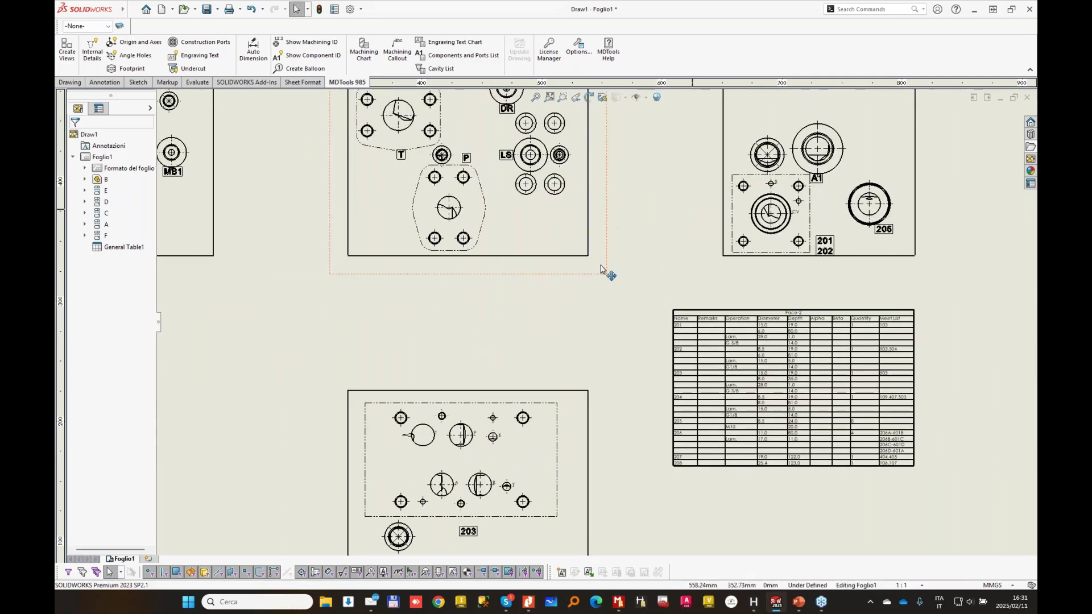
{"action": "middle_click_drag", "start_coordinate": [614, 238], "coordinate": [601, 265]}
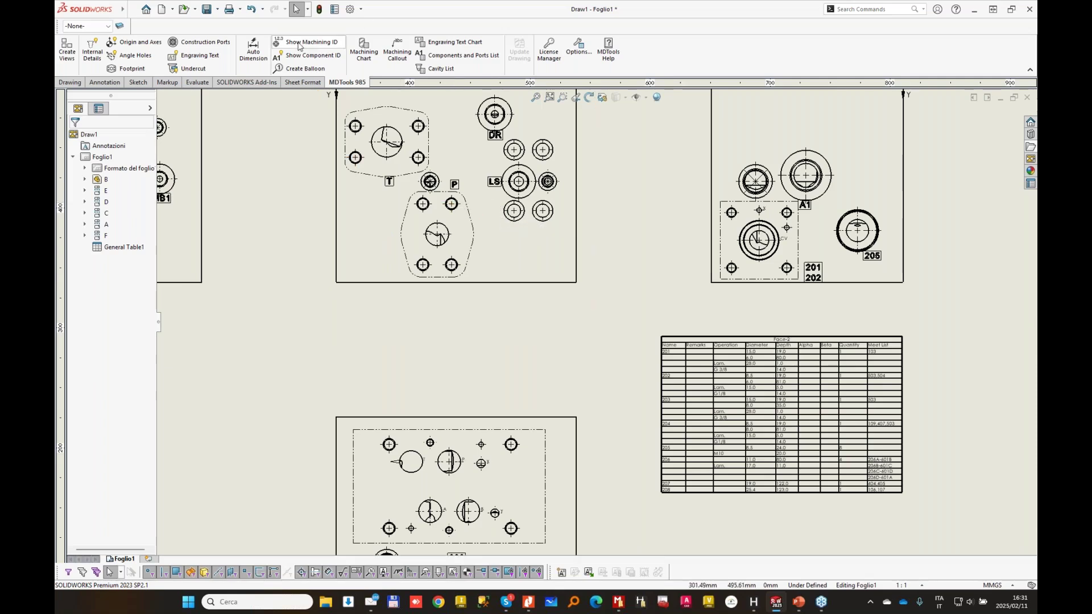
- Create balloons for the machining IDs on all manifold drawing views
{"action": "left_click", "coordinate": [301, 68]}
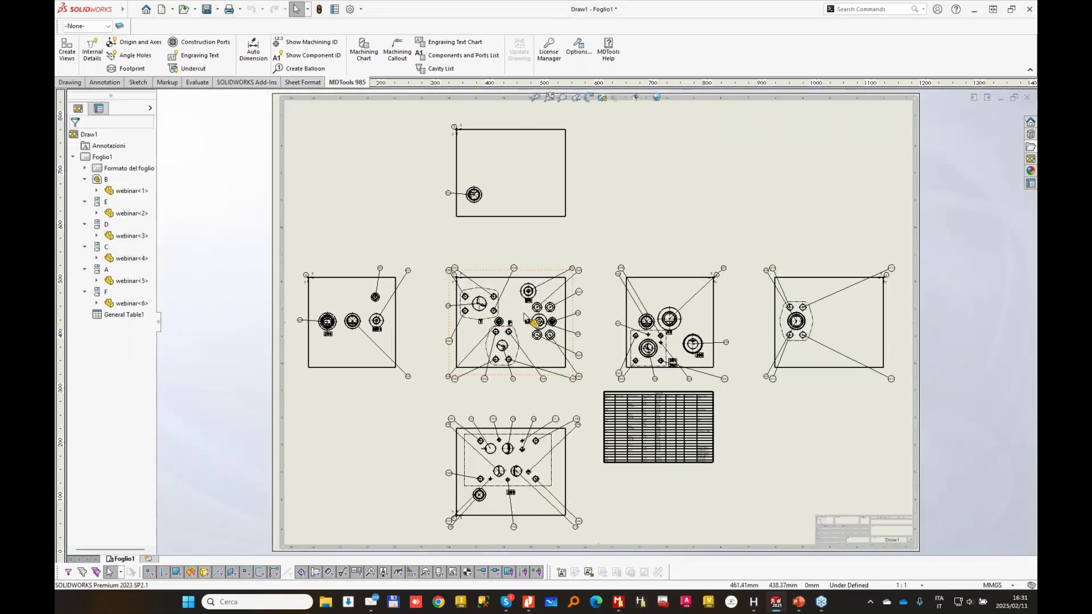
{"action": "scroll", "coordinate": [501, 364], "scroll_direction": "down", "scroll_amount": 4}
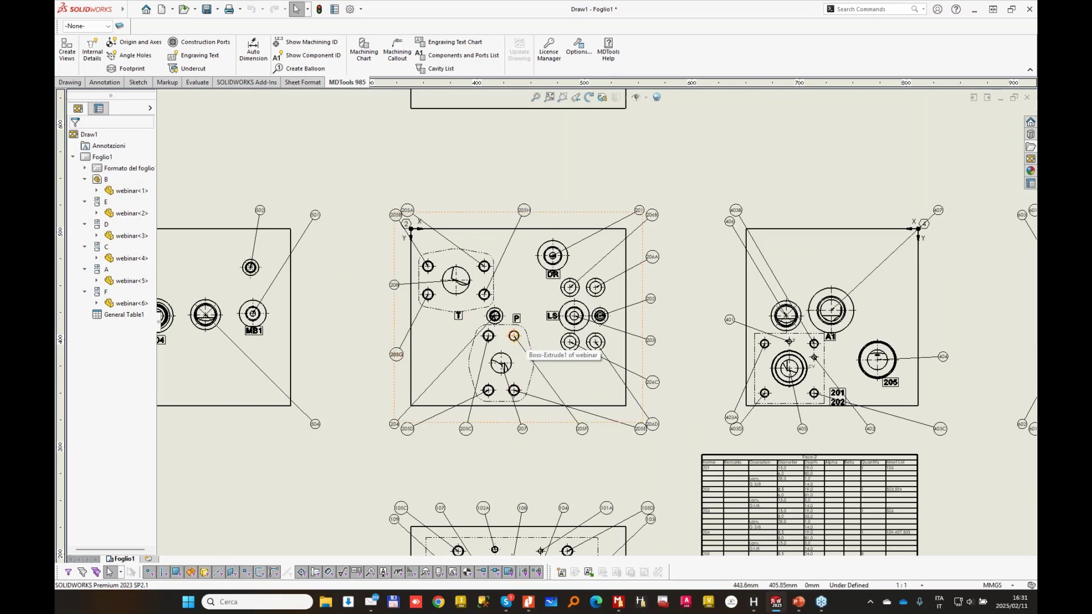
{"action": "scroll", "coordinate": [449, 393], "scroll_direction": "down", "scroll_amount": 2}
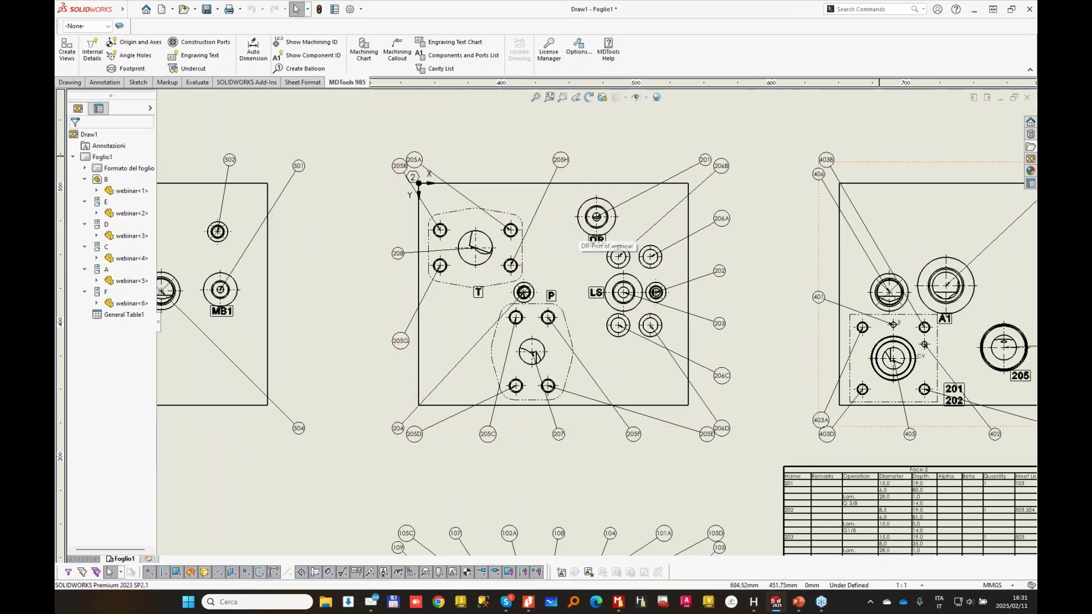
{"action": "scroll", "coordinate": [463, 419], "scroll_direction": "down", "scroll_amount": 3}
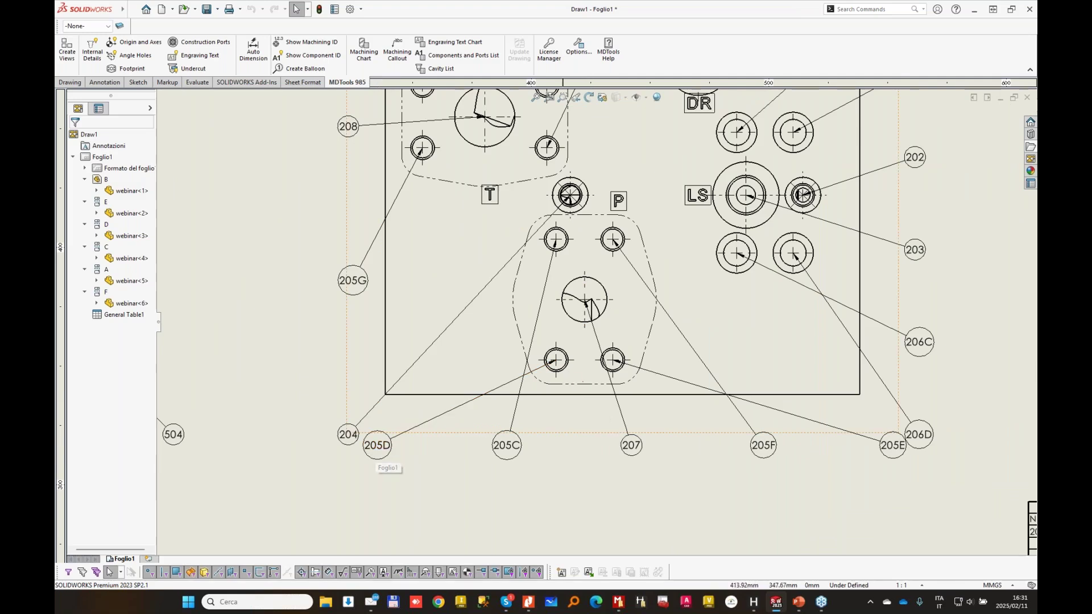
- In the face 2 view, move balloons 205D and 205E beneath their holes, lower 206C, and raise 206D above it
{"action": "left_click", "coordinate": [377, 445]}
{"action": "left_click_drag", "start_coordinate": [377, 445], "coordinate": [554, 444]}
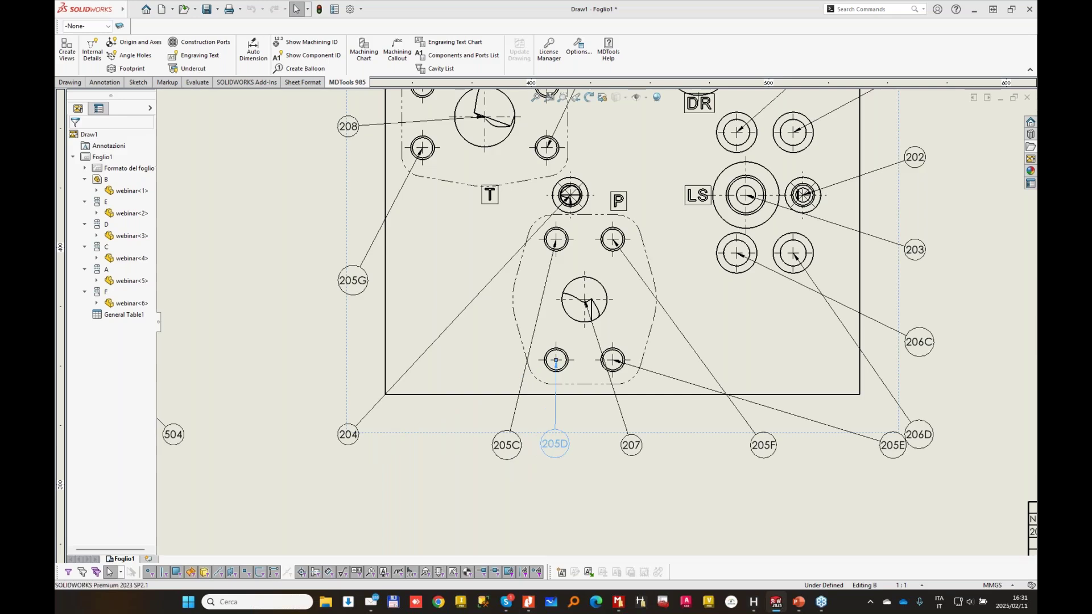
{"action": "left_click_drag", "start_coordinate": [894, 447], "coordinate": [668, 446]}
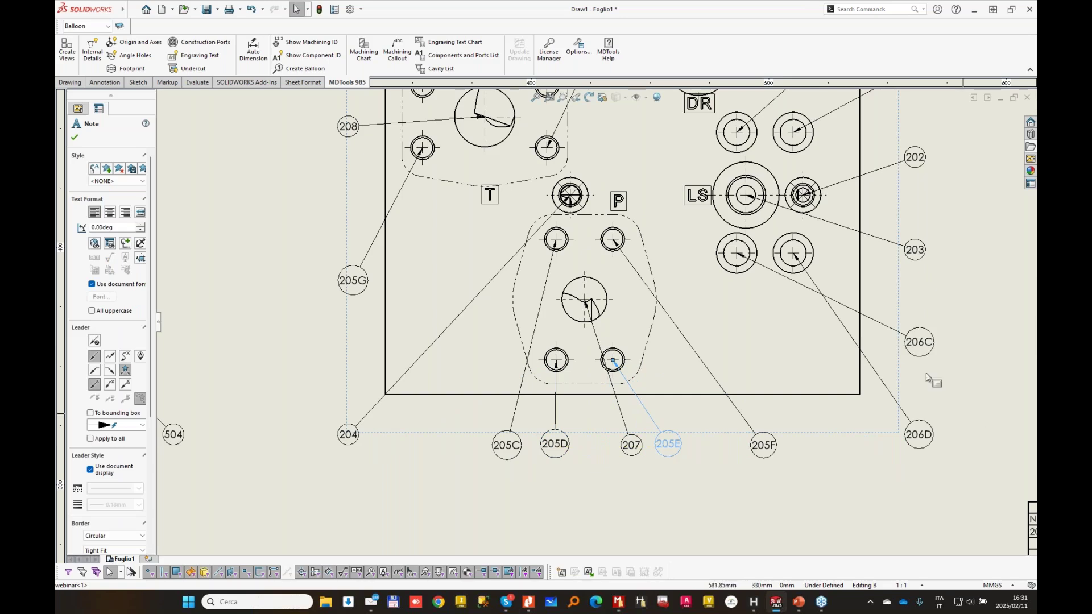
{"action": "left_click_drag", "start_coordinate": [918, 341], "coordinate": [919, 375]}
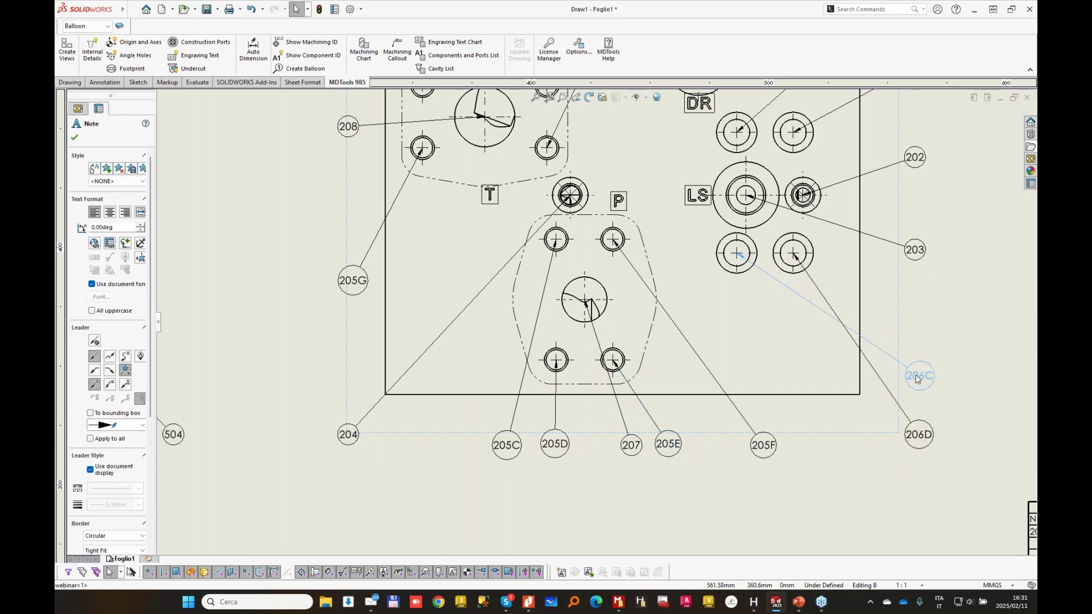
{"action": "left_click_drag", "start_coordinate": [921, 436], "coordinate": [930, 305]}
- Space balloons 205A, 201 and 206B above the face 2 view, and place 205B beside its hole
{"action": "middle_click_drag", "start_coordinate": [926, 183], "coordinate": [824, 407]}
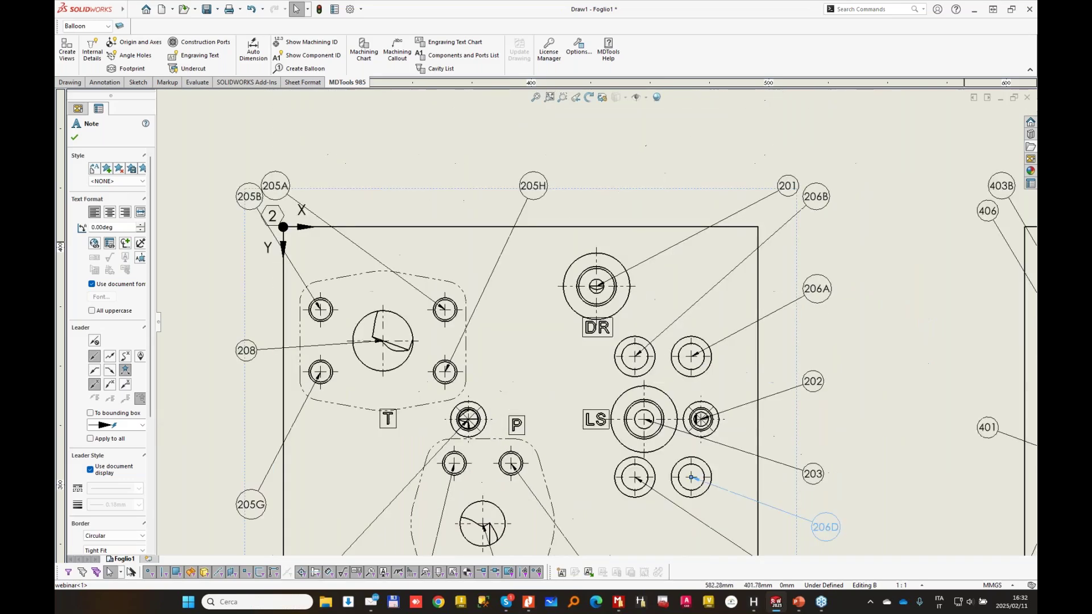
{"action": "left_click_drag", "start_coordinate": [275, 186], "coordinate": [405, 185]}
{"action": "left_click_drag", "start_coordinate": [787, 186], "coordinate": [646, 179]}
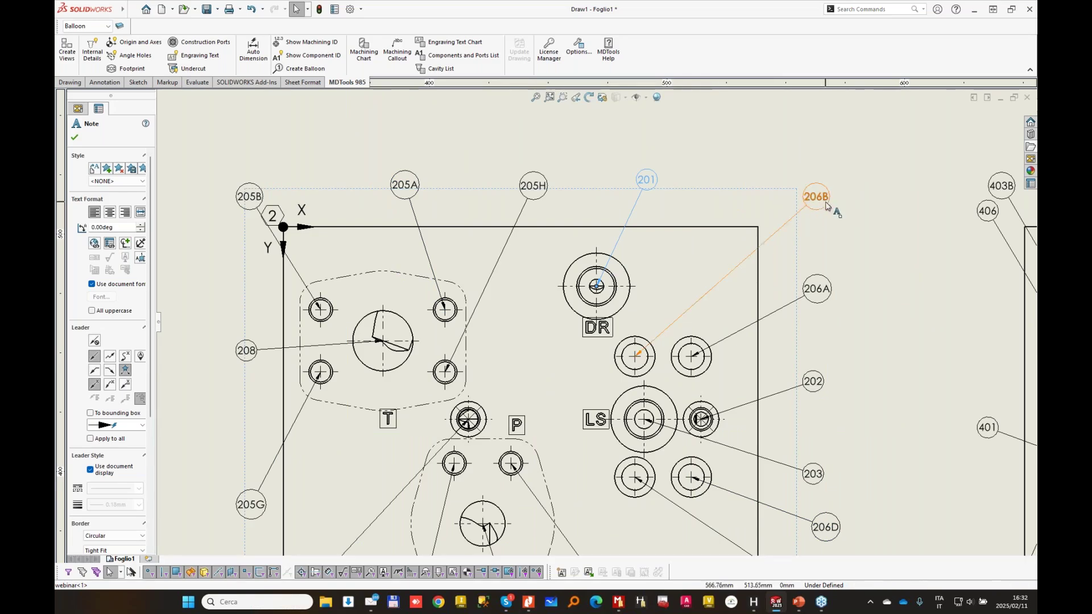
{"action": "left_click_drag", "start_coordinate": [826, 199], "coordinate": [743, 187]}
{"action": "left_click_drag", "start_coordinate": [260, 199], "coordinate": [258, 278]}
- Move balloons 205G and 204 up alongside the face 2 view to shorten their leaders
{"action": "middle_click_drag", "start_coordinate": [352, 367], "coordinate": [490, 150]}
{"action": "left_click_drag", "start_coordinate": [398, 292], "coordinate": [389, 192]}
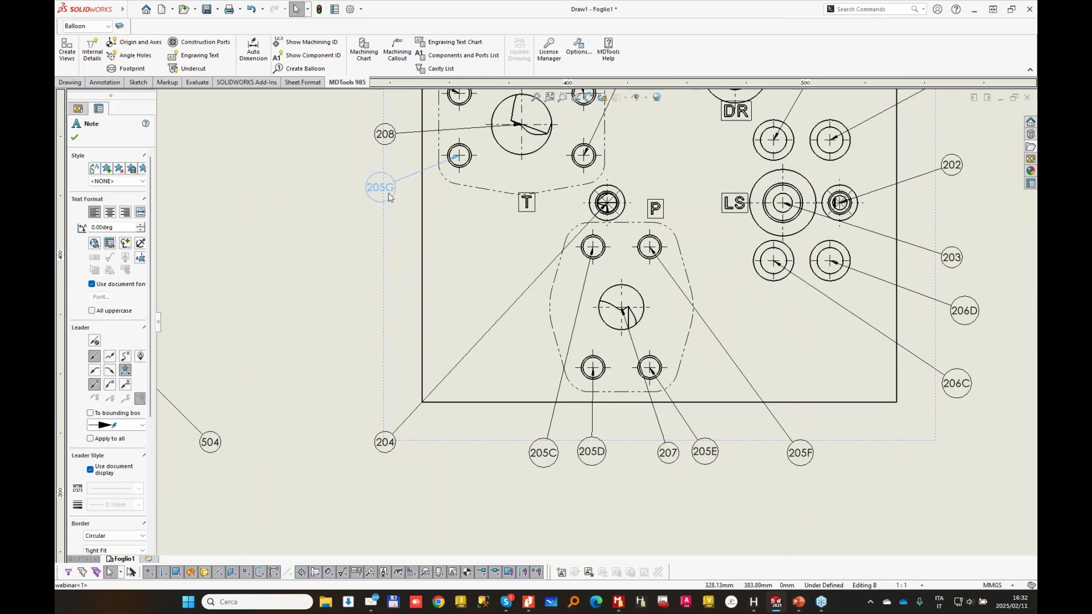
{"action": "left_click_drag", "start_coordinate": [385, 442], "coordinate": [381, 302]}
- In the face 1 view, move balloon 101A directly above its hole, clear of balloon 104's leader
{"action": "scroll", "coordinate": [590, 316], "scroll_direction": "up", "scroll_amount": 2}
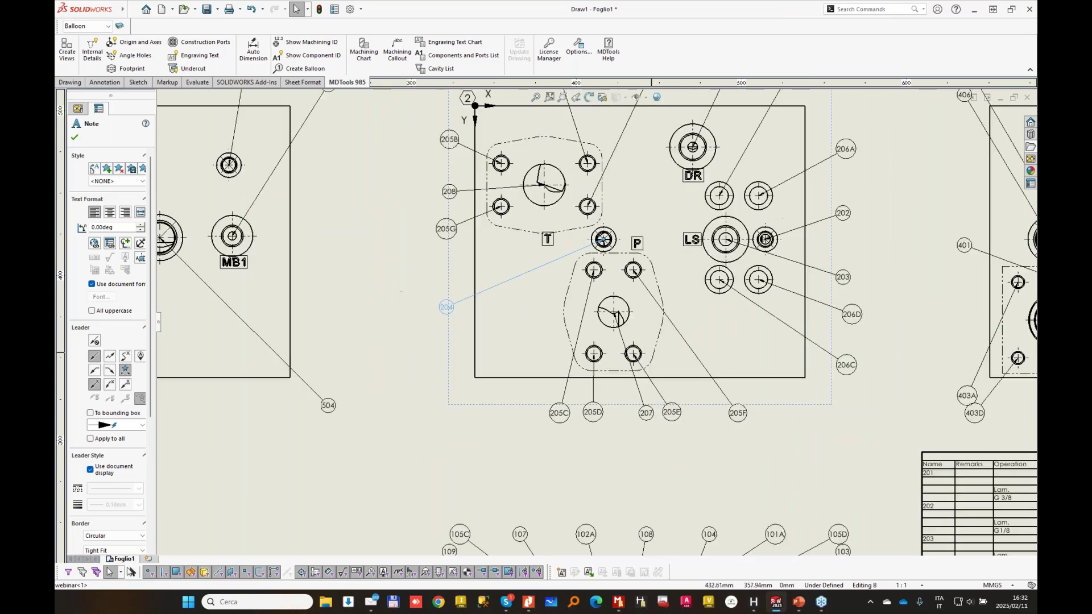
{"action": "middle_click_drag", "start_coordinate": [595, 328], "coordinate": [1014, 440]}
{"action": "middle_click_drag", "start_coordinate": [762, 339], "coordinate": [424, 140]}
{"action": "middle_click_drag", "start_coordinate": [876, 221], "coordinate": [665, 17]}
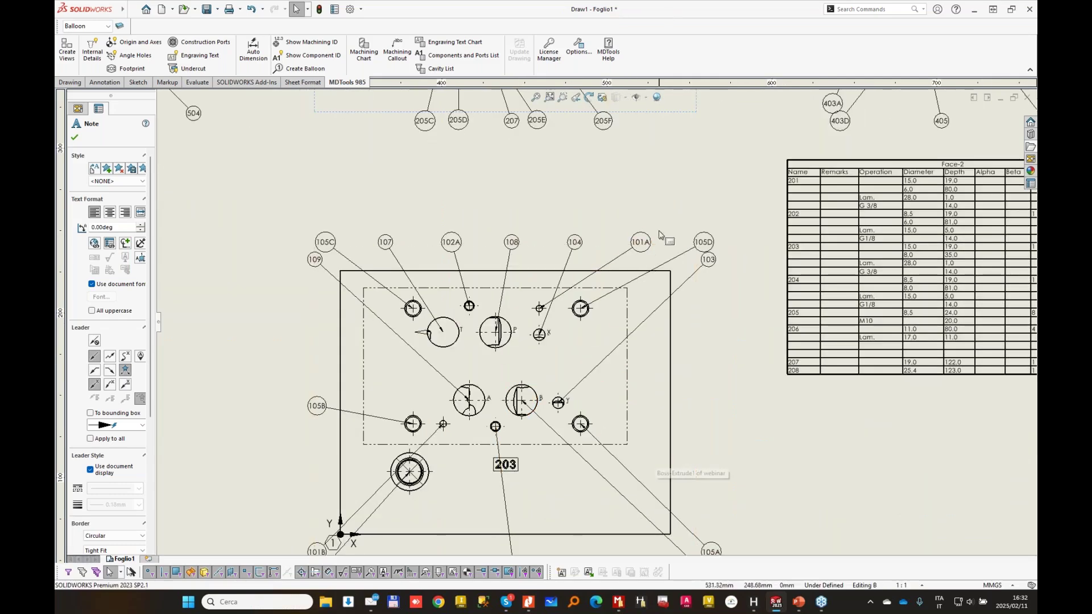
{"action": "left_click_drag", "start_coordinate": [639, 244], "coordinate": [548, 243]}
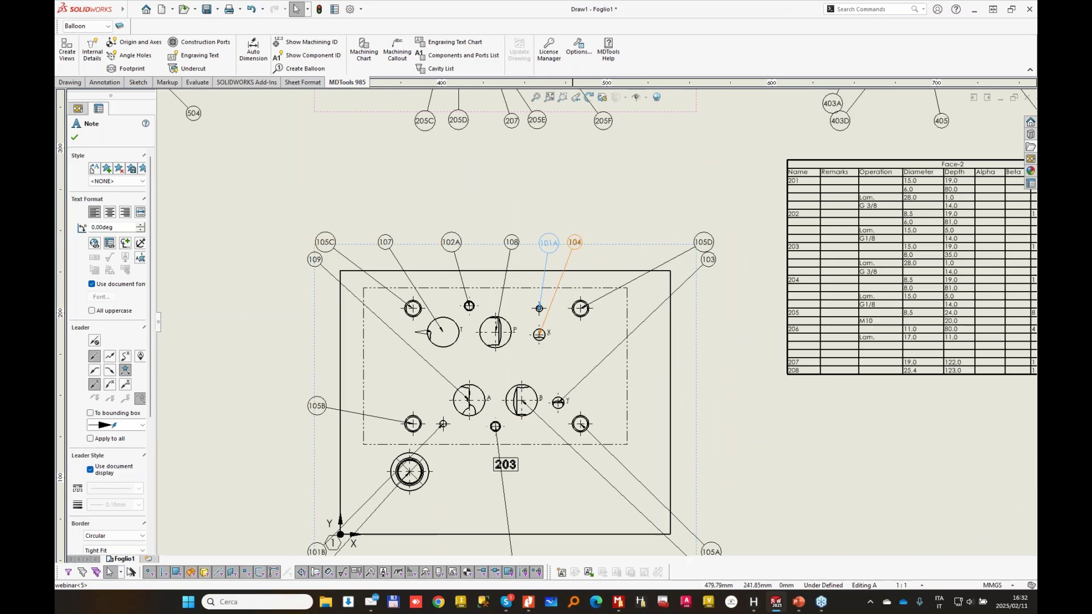
- Move balloons 403C and 403D beneath their holes in the face 4 view
{"action": "middle_click_drag", "start_coordinate": [825, 255], "coordinate": [499, 418]}
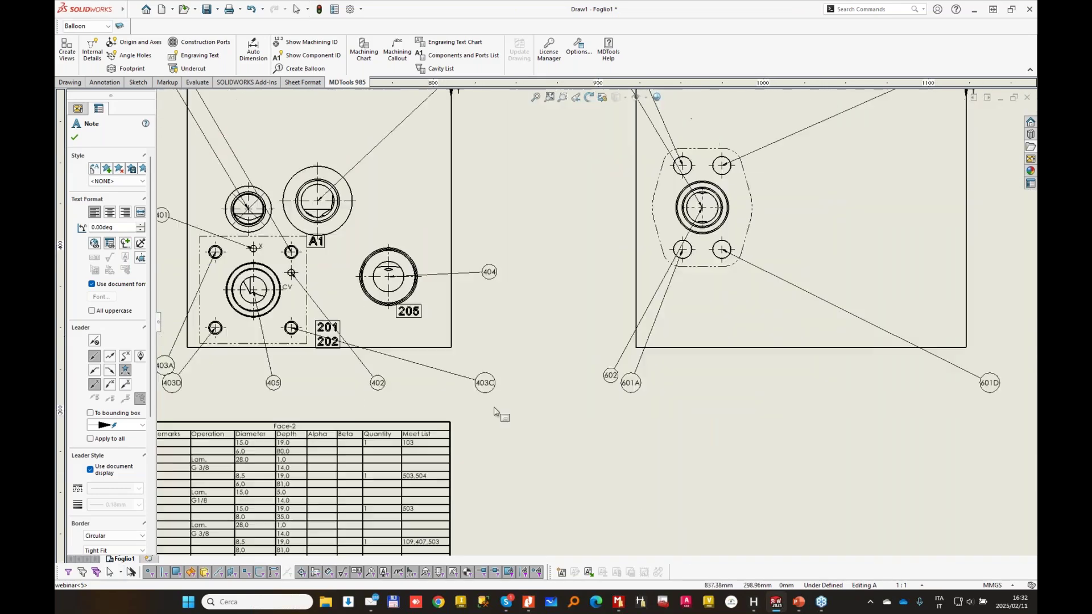
{"action": "left_click_drag", "start_coordinate": [486, 383], "coordinate": [328, 383]}
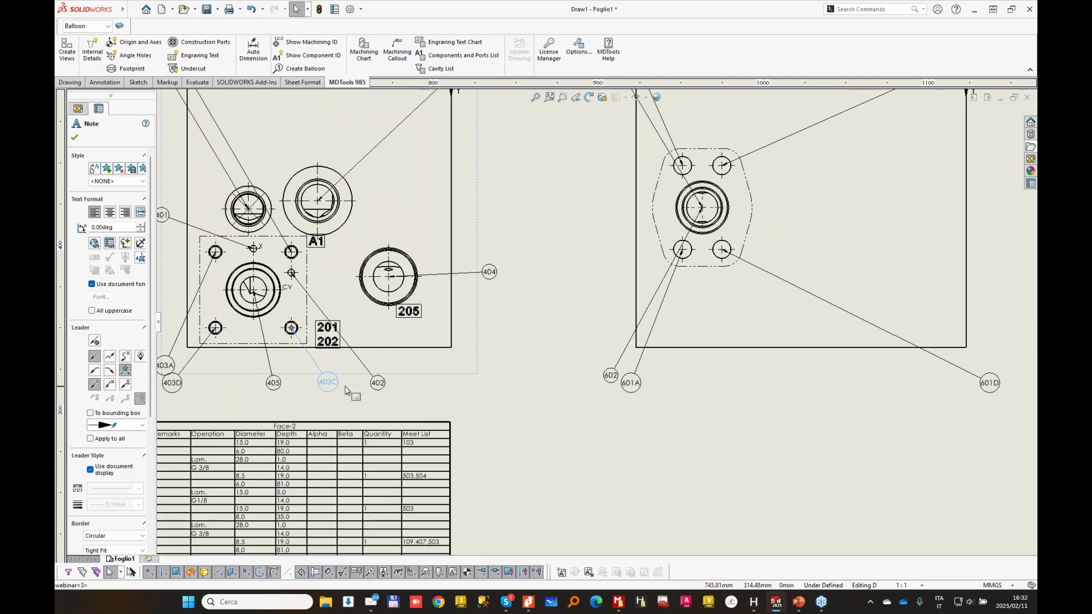
{"action": "middle_click_drag", "start_coordinate": [424, 385], "coordinate": [731, 339]}
{"action": "left_click_drag", "start_coordinate": [478, 336], "coordinate": [520, 336]}
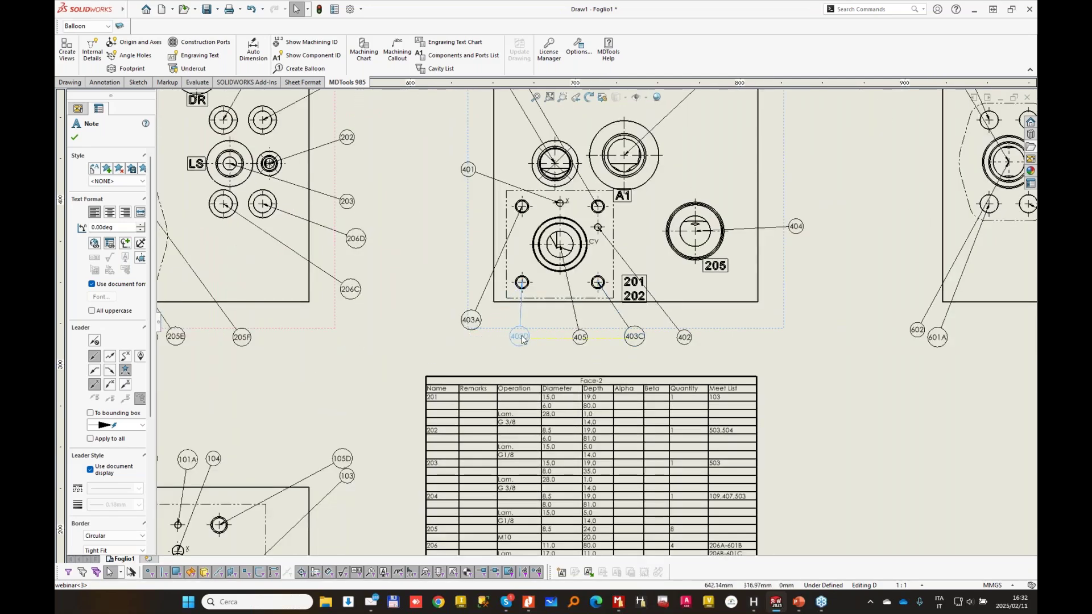
- Place balloons 403B and 407 above their holes in the face 4 view, and lower balloon 406 beside the view
{"action": "middle_click_drag", "start_coordinate": [544, 290], "coordinate": [454, 436]}
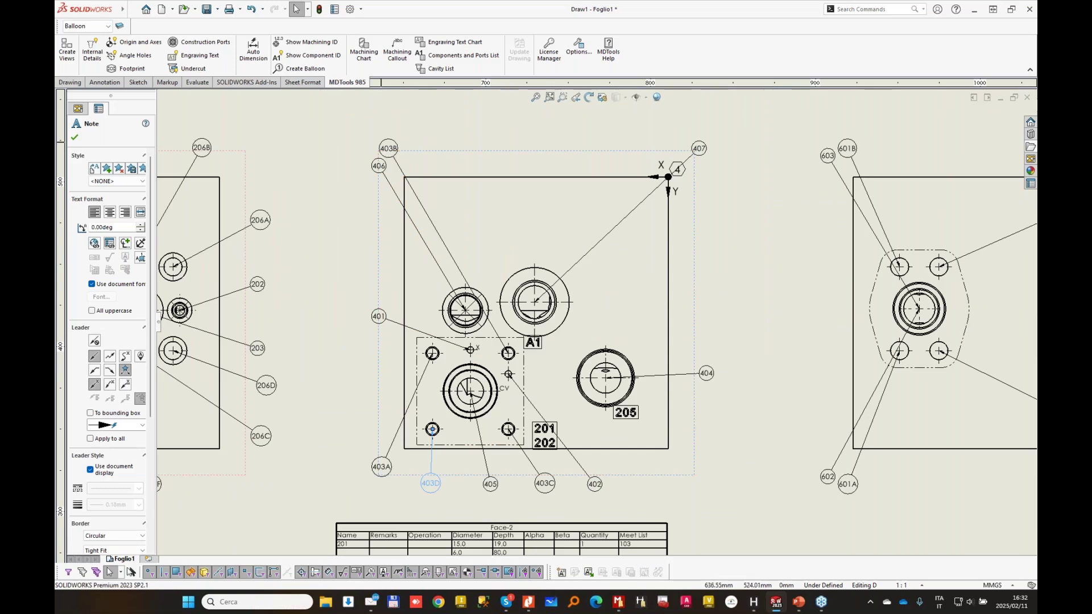
{"action": "left_click_drag", "start_coordinate": [388, 148], "coordinate": [477, 152]}
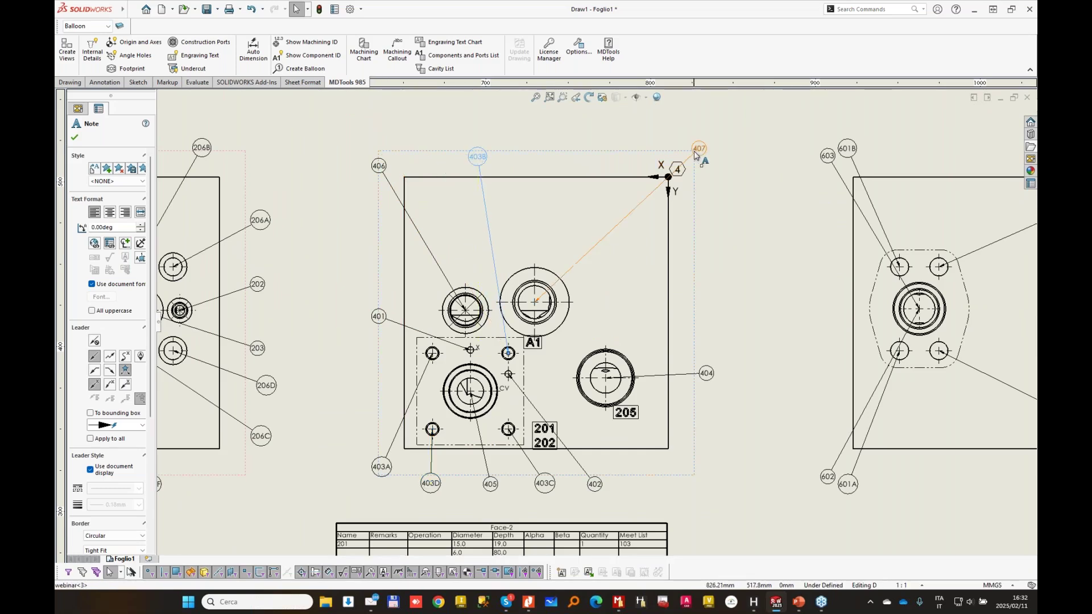
{"action": "left_click_drag", "start_coordinate": [682, 153], "coordinate": [536, 161]}
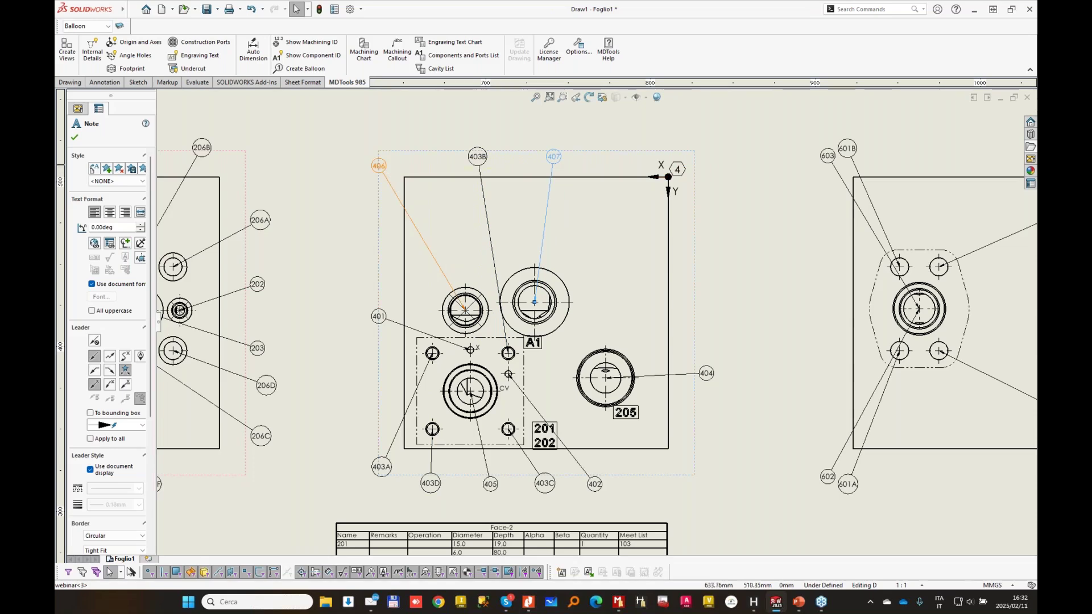
{"action": "left_click_drag", "start_coordinate": [377, 168], "coordinate": [375, 259]}
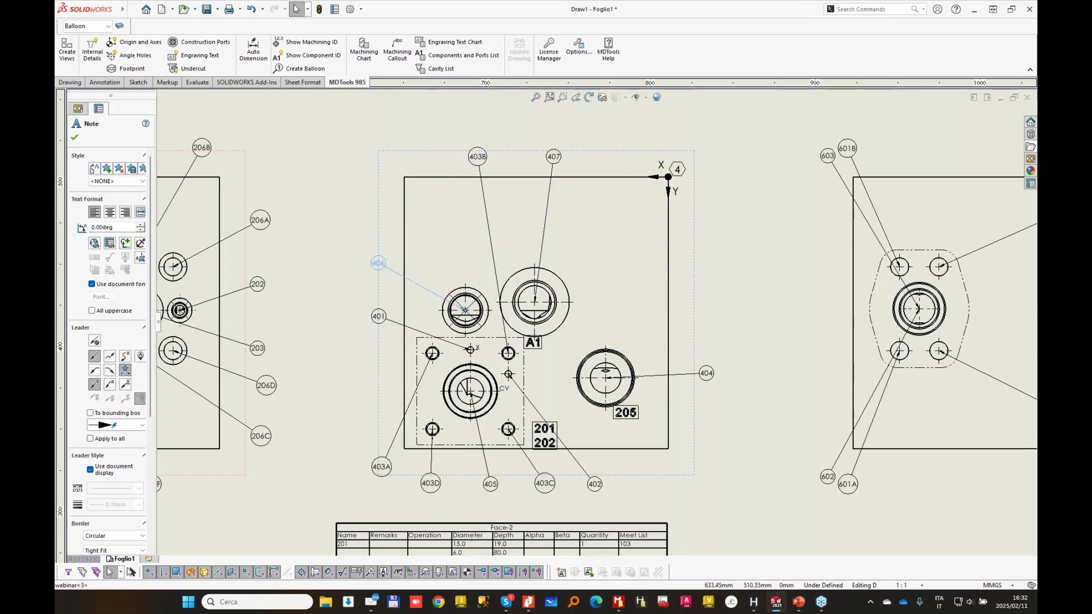
- In the face 6 view, line up balloons 601B, 603, 602 and 601A beside the flange pattern
{"action": "middle_click_drag", "start_coordinate": [599, 272], "coordinate": [358, 233]}
{"action": "left_click", "coordinate": [506, 200]}
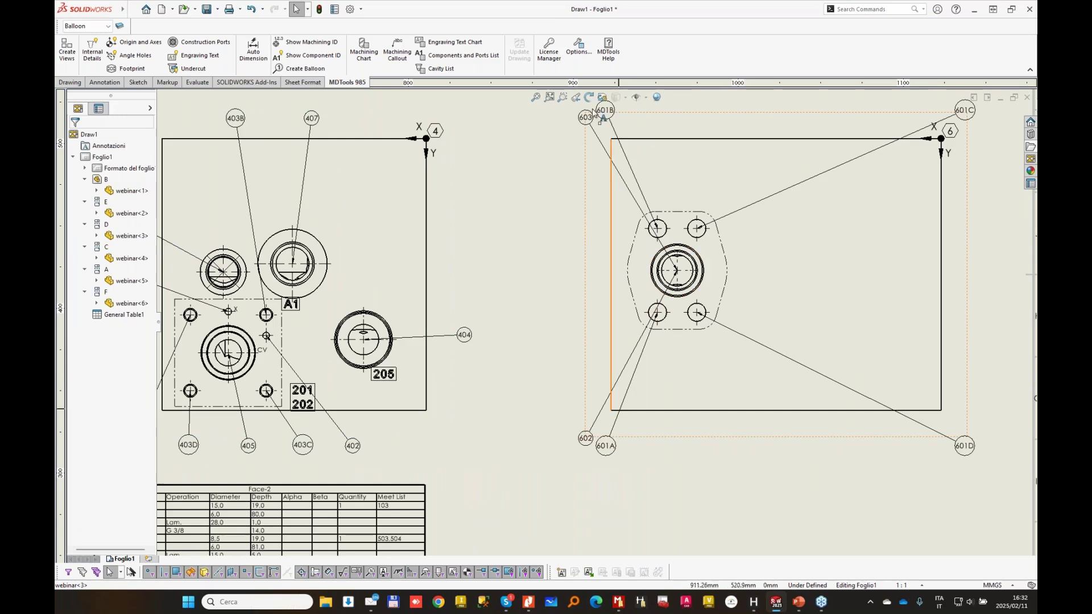
{"action": "left_click_drag", "start_coordinate": [585, 118], "coordinate": [570, 245]}
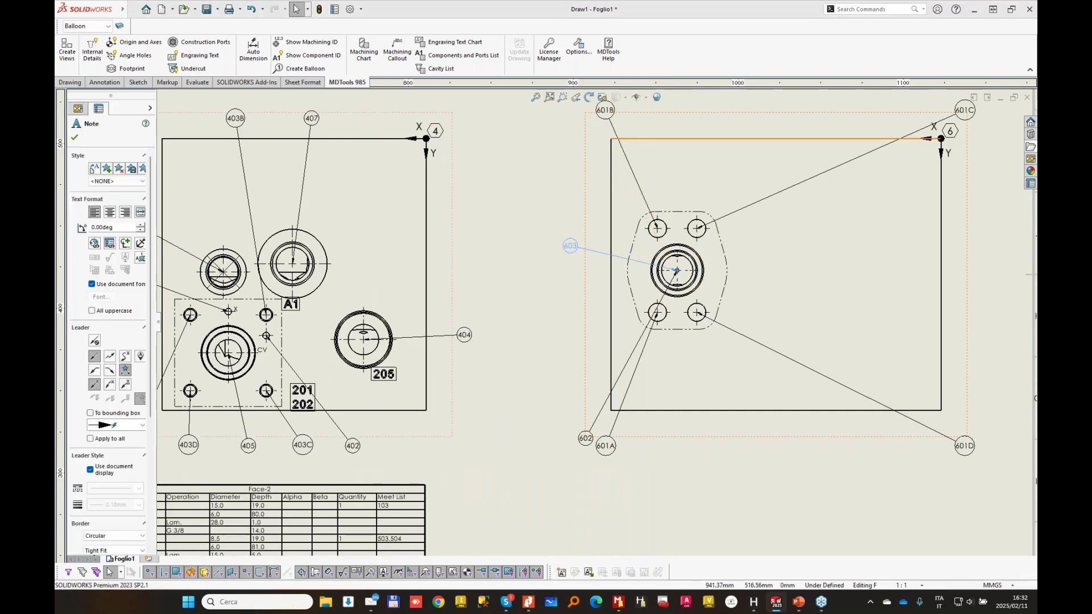
{"action": "left_click_drag", "start_coordinate": [604, 117], "coordinate": [566, 212]}
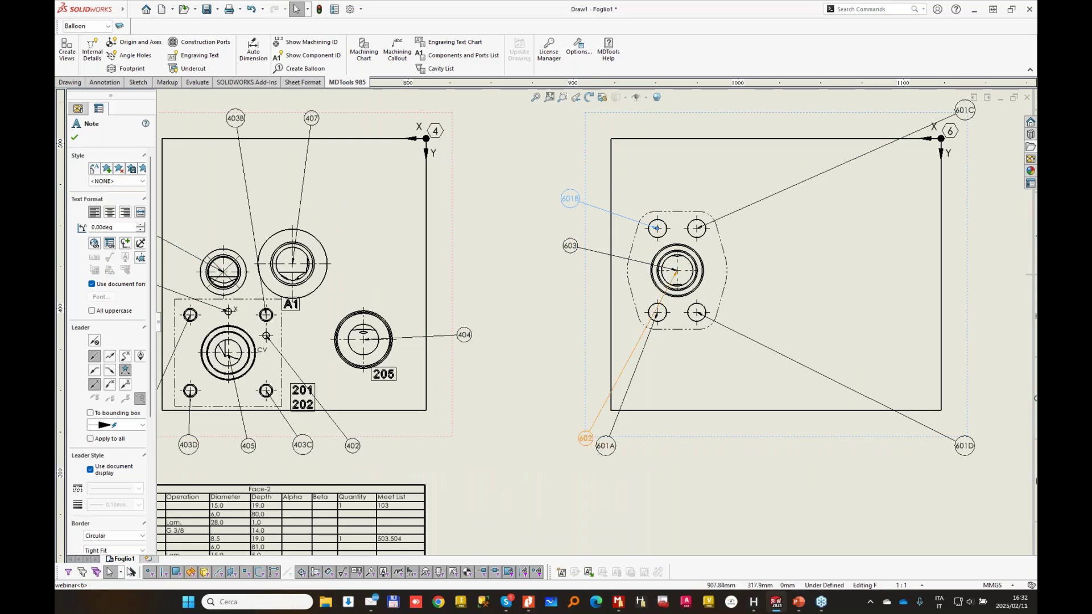
{"action": "left_click_drag", "start_coordinate": [585, 437], "coordinate": [571, 315]}
{"action": "left_click_drag", "start_coordinate": [611, 441], "coordinate": [574, 357]}
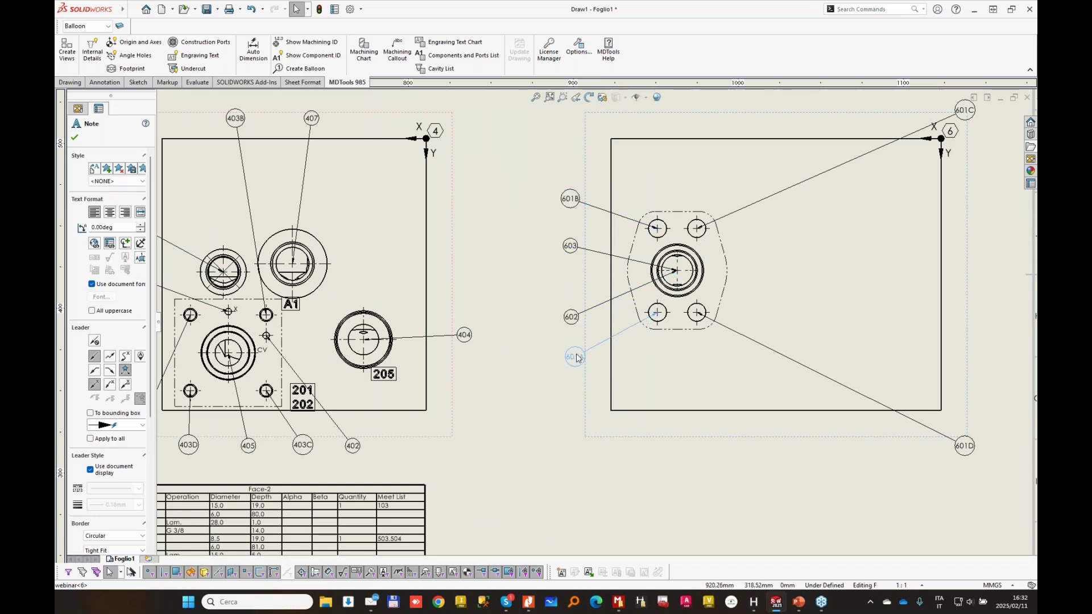
{"action": "key", "text": "Escape"}
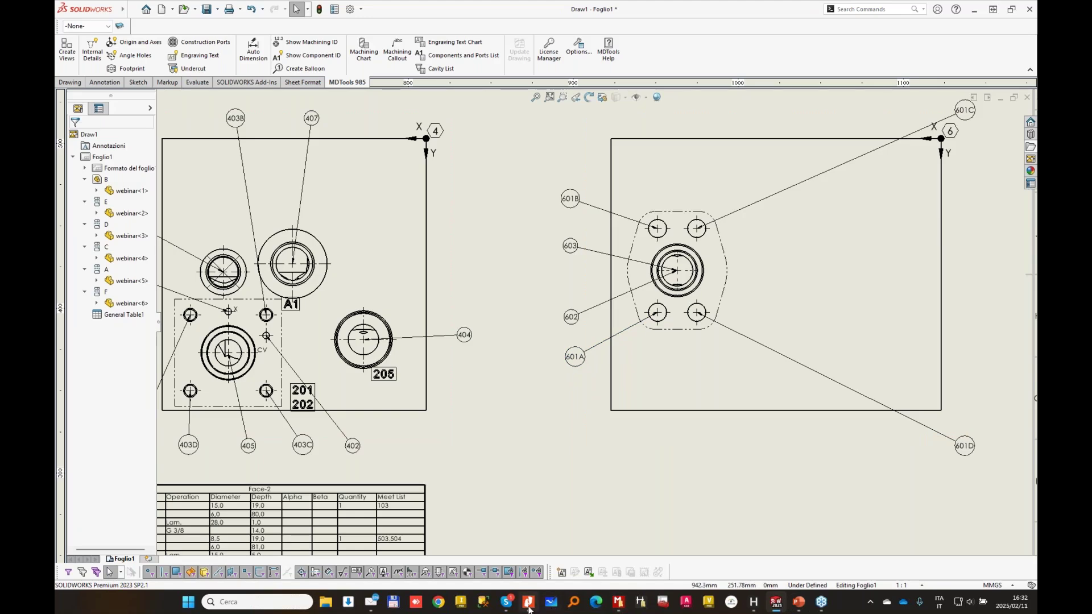
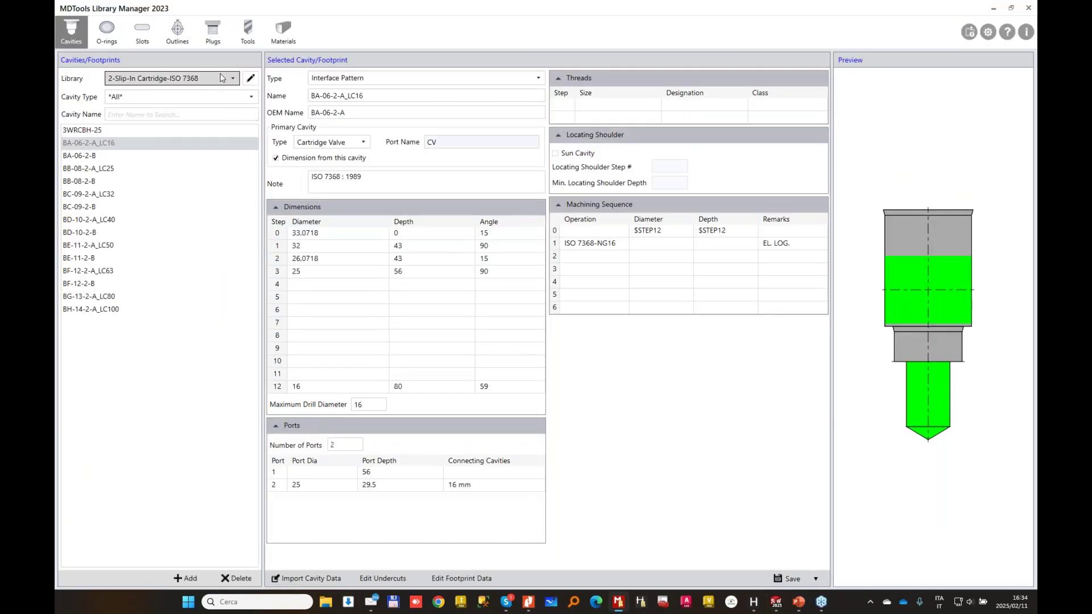
- In MDTools Library Manager, open the G 3/8-19 port from the 0-BSP PORTS ISO 1179-1 library
{"action": "left_click", "coordinate": [222, 78]}
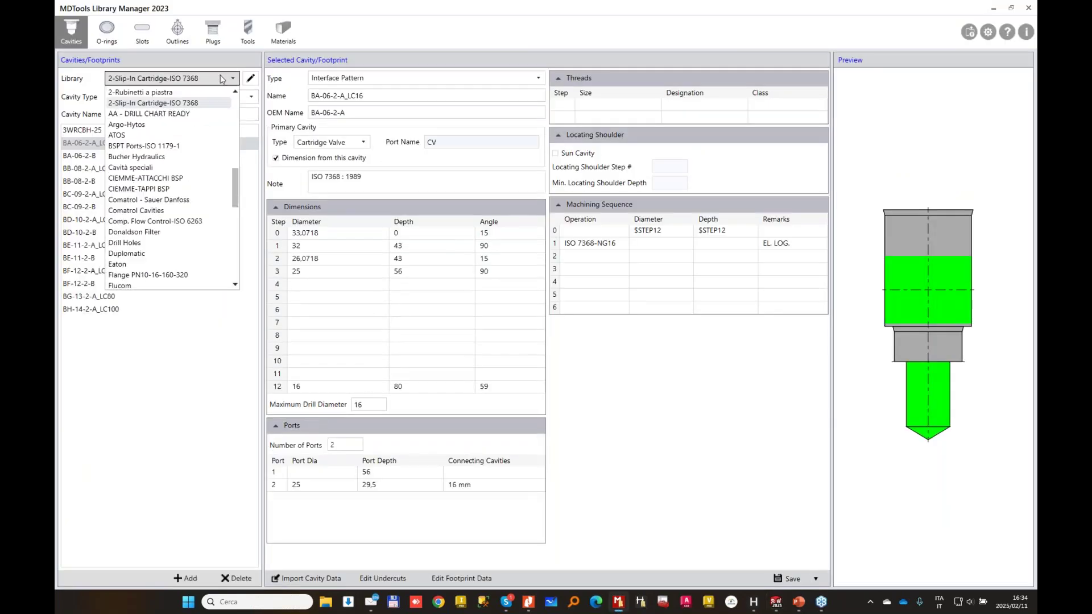
{"action": "scroll", "coordinate": [199, 166], "scroll_direction": "up", "scroll_amount": 5}
{"action": "scroll", "coordinate": [199, 166], "scroll_direction": "up", "scroll_amount": 1}
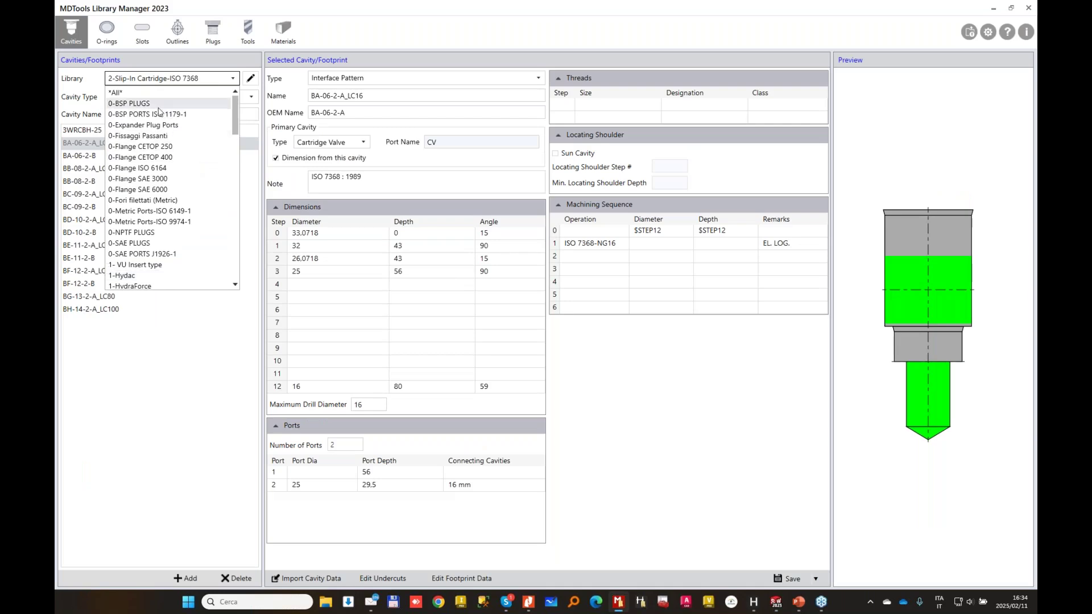
{"action": "left_click", "coordinate": [137, 113]}
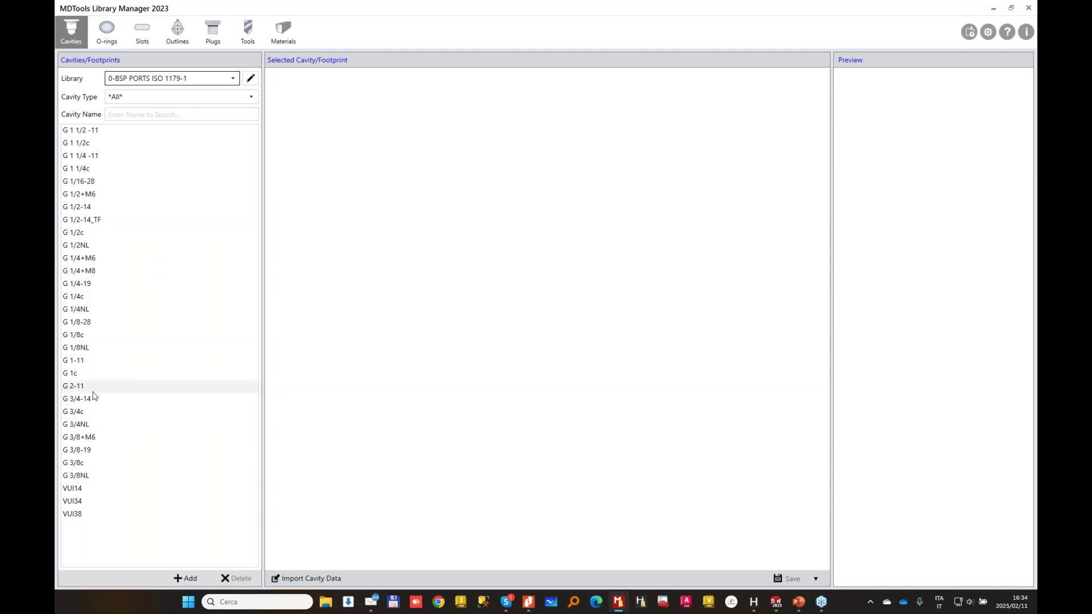
{"action": "left_click", "coordinate": [86, 450]}
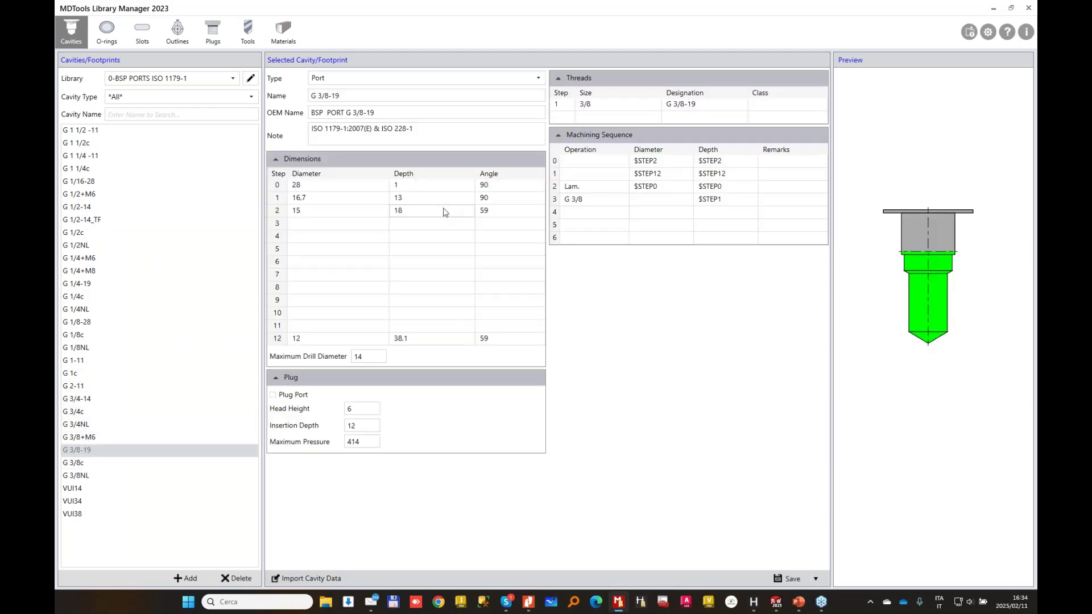
- Clear the diameter, depth and angle of step 12 in the port's dimensions
{"action": "double_click", "coordinate": [317, 340]}
{"action": "key", "text": "Delete"}
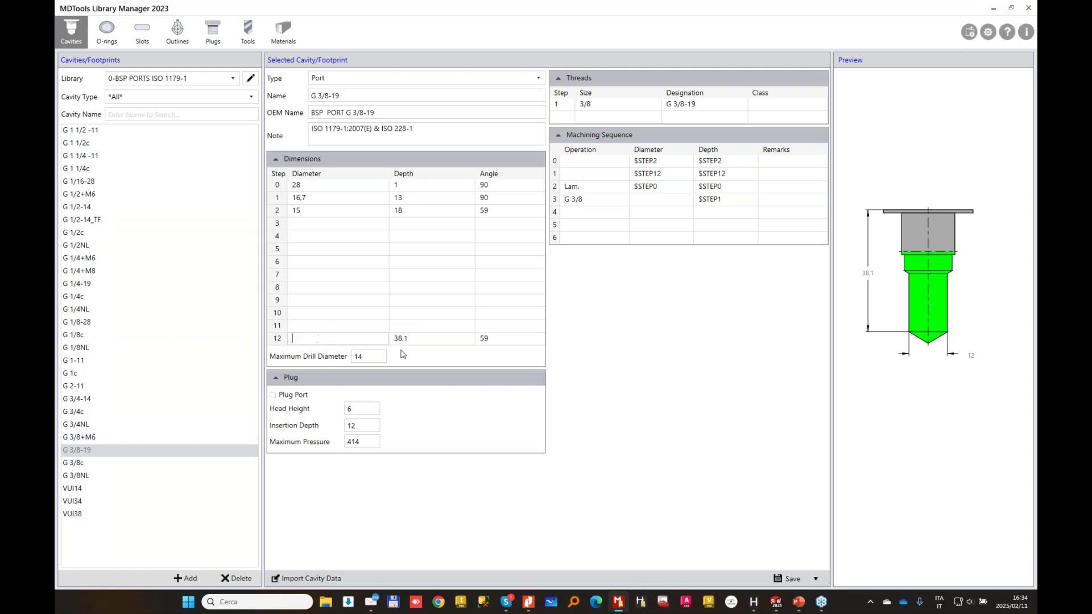
{"action": "double_click", "coordinate": [421, 340]}
{"action": "key", "text": "Delete"}
{"action": "double_click", "coordinate": [502, 340]}
{"action": "key", "text": "Delete"}
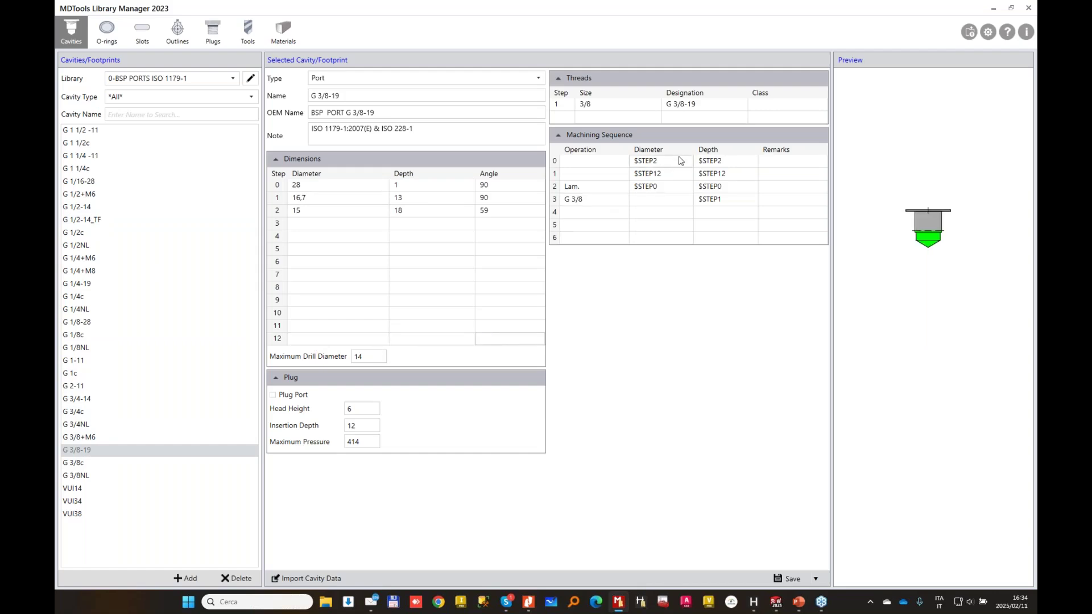
- Remove the $STEP12 diameter and depth entries from row 1 of the machining sequence
{"action": "double_click", "coordinate": [673, 174]}
{"action": "key", "text": "Delete"}
{"action": "double_click", "coordinate": [710, 174]}
{"action": "key", "text": "Delete"}
- Shift the Lam. operation with its $STEP0 diameter and depth up to row 1 of the machining sequence
{"action": "double_click", "coordinate": [594, 186]}
{"action": "key", "text": "ctrl+x"}
{"action": "double_click", "coordinate": [588, 177]}
{"action": "key", "text": "ctrl+v"}
{"action": "double_click", "coordinate": [670, 188]}
{"action": "key", "text": "ctrl+x"}
{"action": "double_click", "coordinate": [670, 174]}
{"action": "key", "text": "ctrl+v"}
{"action": "double_click", "coordinate": [725, 188]}
{"action": "key", "text": "ctrl+x"}
{"action": "double_click", "coordinate": [710, 173]}
{"action": "key", "text": "ctrl+v"}
- Shift the G 3/8 operation and its $STEP1 depth up to row 2 of the machining sequence
{"action": "double_click", "coordinate": [574, 199]}
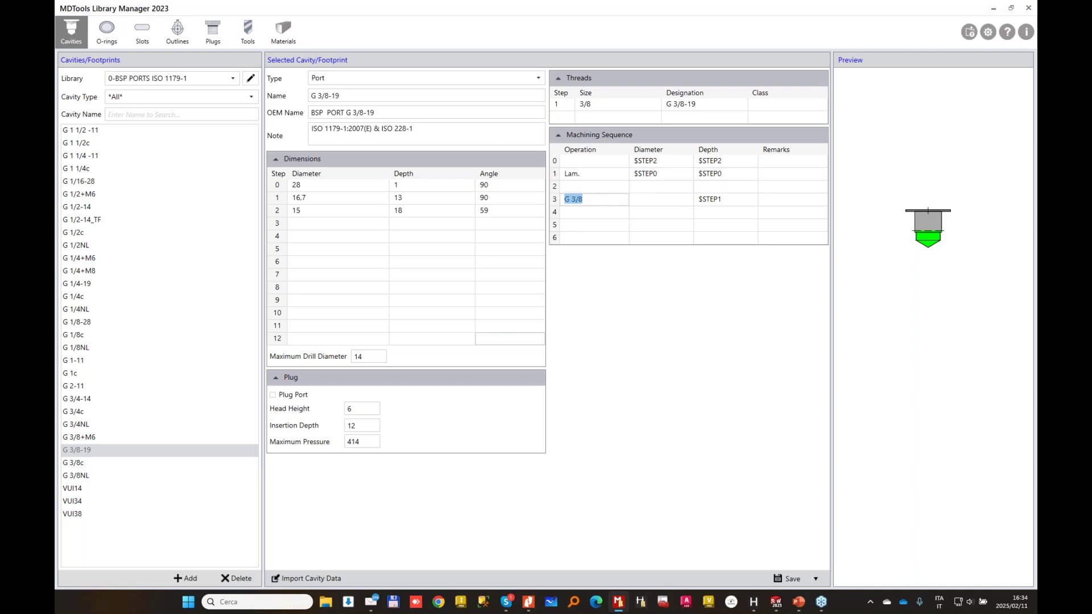
{"action": "key", "text": "ctrl+x"}
{"action": "double_click", "coordinate": [593, 186]}
{"action": "key", "text": "ctrl+v"}
{"action": "double_click", "coordinate": [711, 199]}
{"action": "key", "text": "ctrl+x"}
{"action": "double_click", "coordinate": [711, 187]}
{"action": "key", "text": "ctrl+v"}
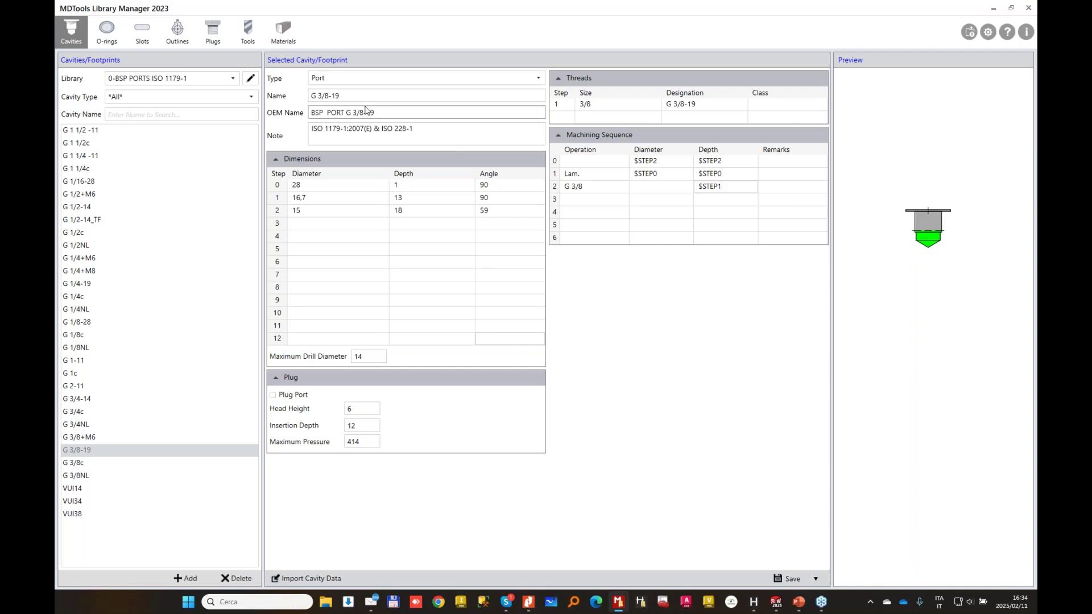
- Rename the port as G 3/8 no step 12
{"action": "left_click", "coordinate": [332, 96]}
{"action": "left_click_drag", "start_coordinate": [332, 96], "coordinate": [364, 96]}
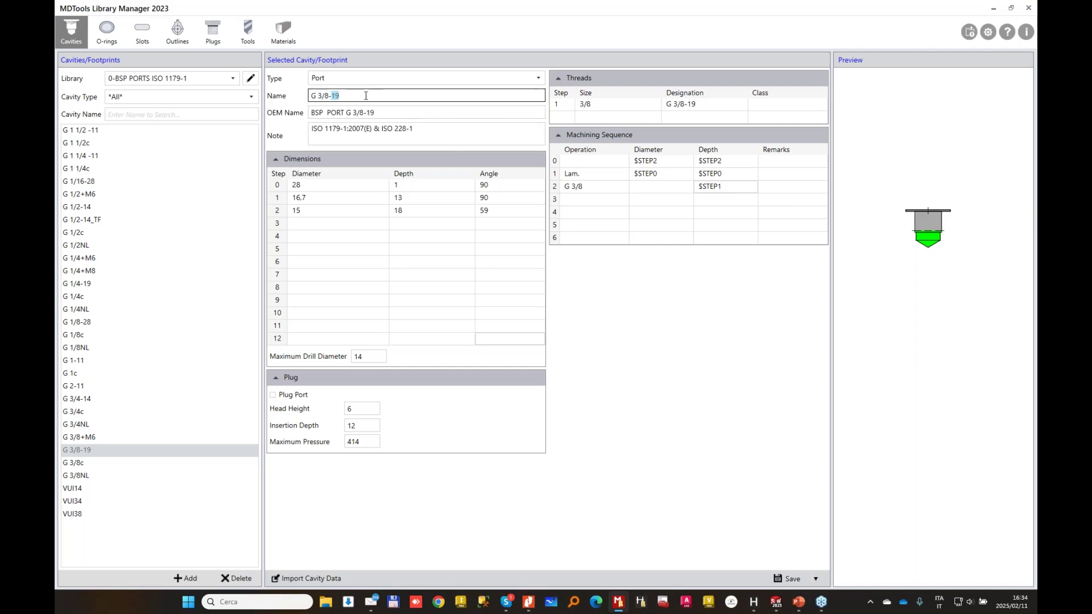
{"action": "key", "text": "BackSpace"}
{"action": "key", "text": "BackSpace"}
{"action": "type", "text": "no"}
- Check the port's dimension rows and save it as a separate cavity in the 0-BSP PORTS ISO 1179-1 library
{"action": "left_click", "coordinate": [346, 187]}
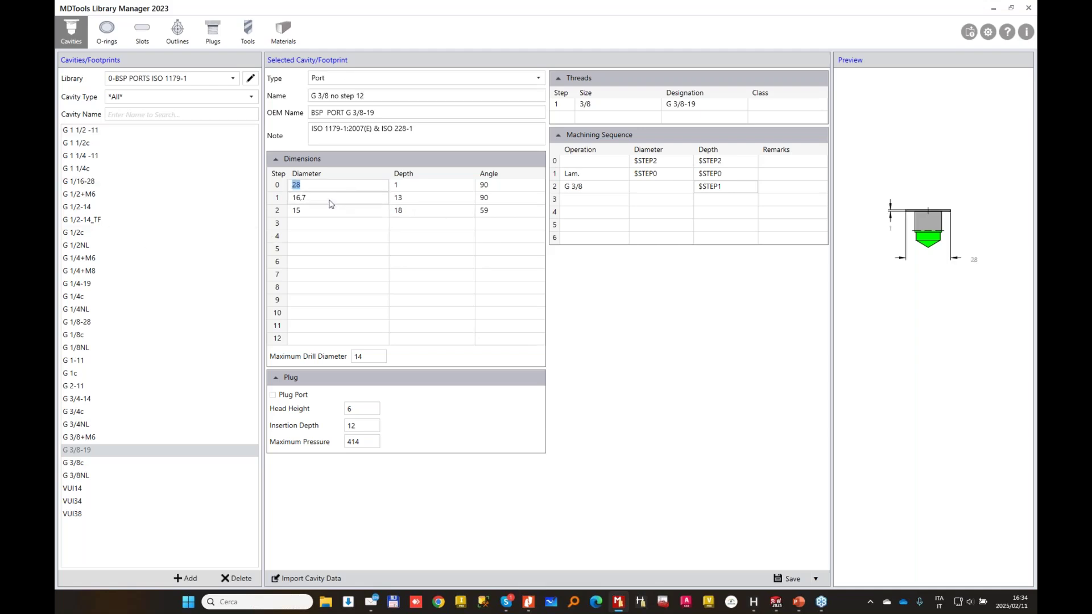
{"action": "left_click", "coordinate": [331, 202]}
{"action": "left_click", "coordinate": [323, 215]}
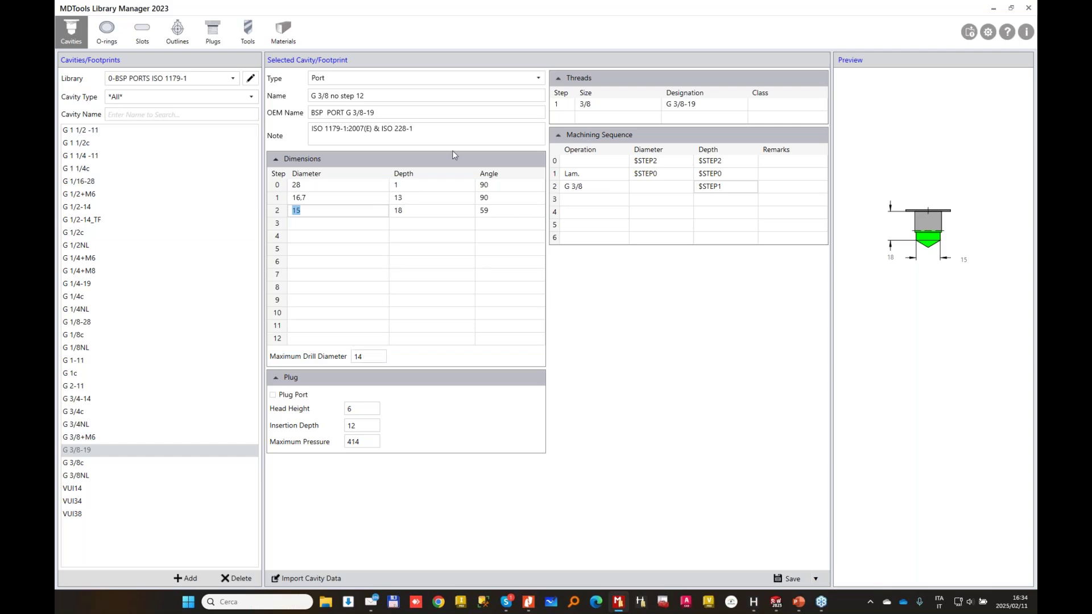
{"action": "left_click", "coordinate": [449, 339]}
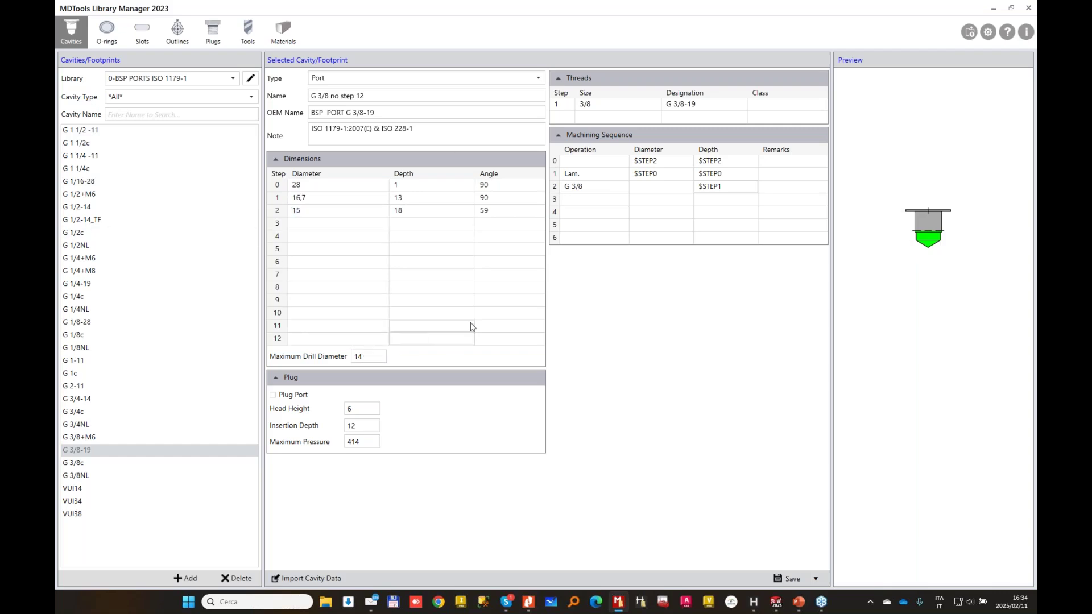
{"action": "left_click", "coordinate": [816, 579]}
{"action": "left_click", "coordinate": [795, 562]}
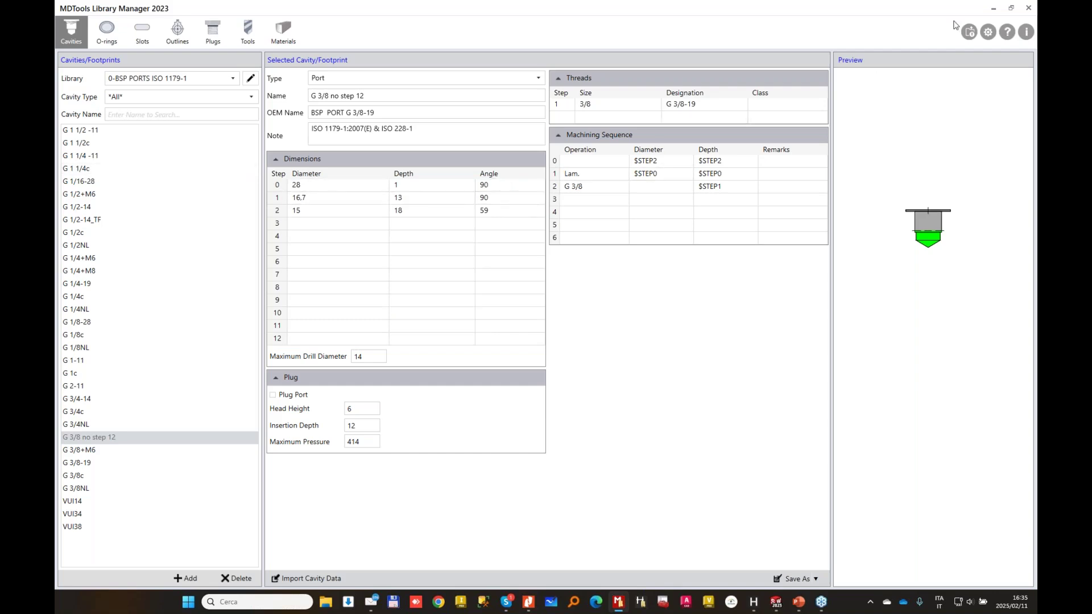
- Switch to SOLIDWORKS, choose the G 3/8 no step 12 port from the 0-BSP PORTS ISO 1179-1 library and enter component ID MA
{"action": "left_click", "coordinate": [994, 11]}
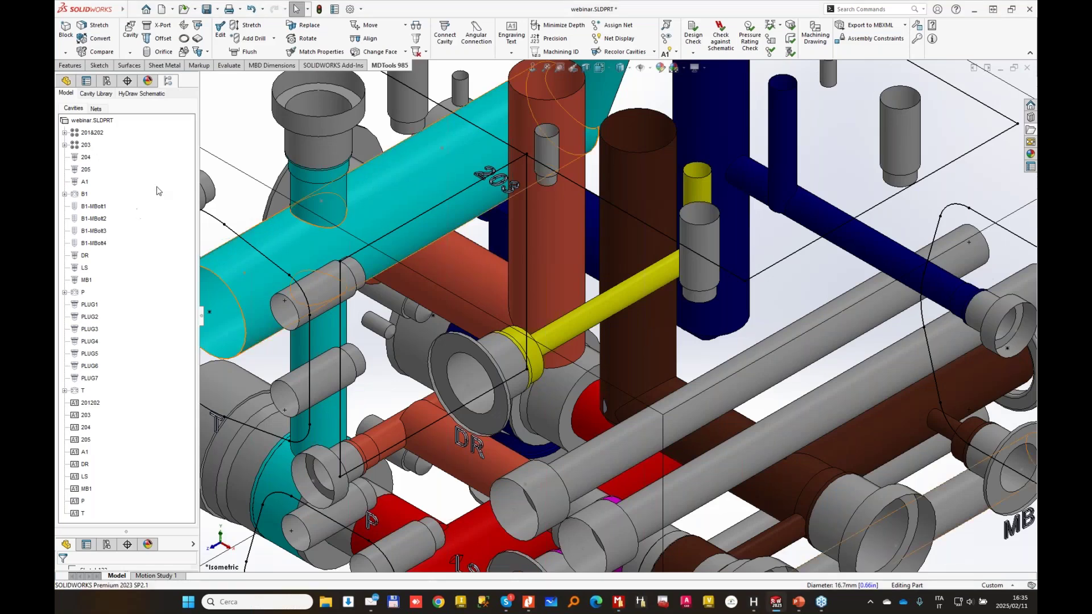
{"action": "left_click", "coordinate": [105, 94]}
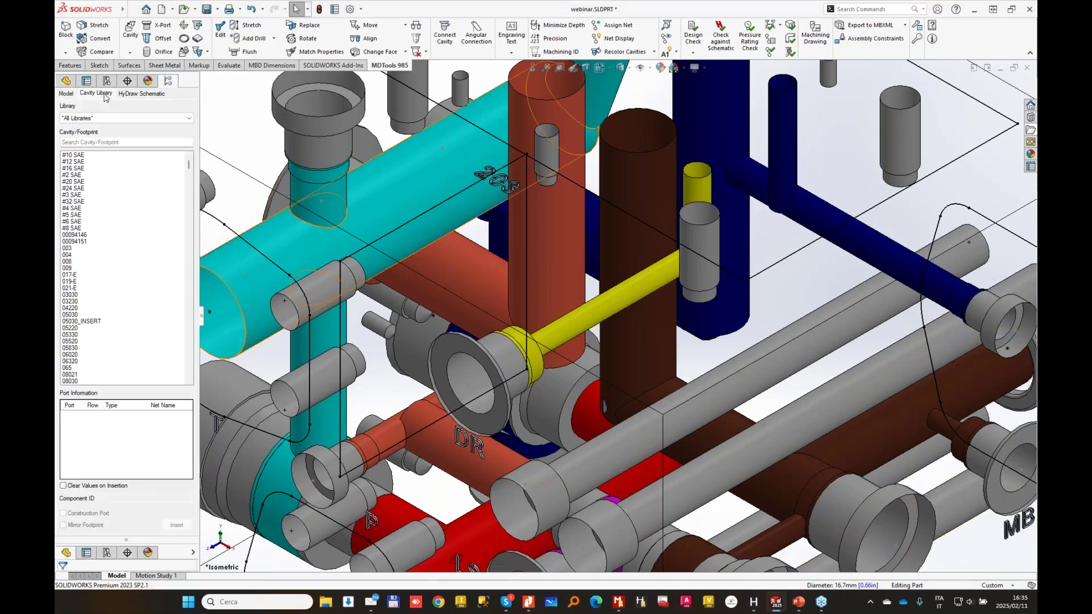
{"action": "left_click", "coordinate": [124, 118]}
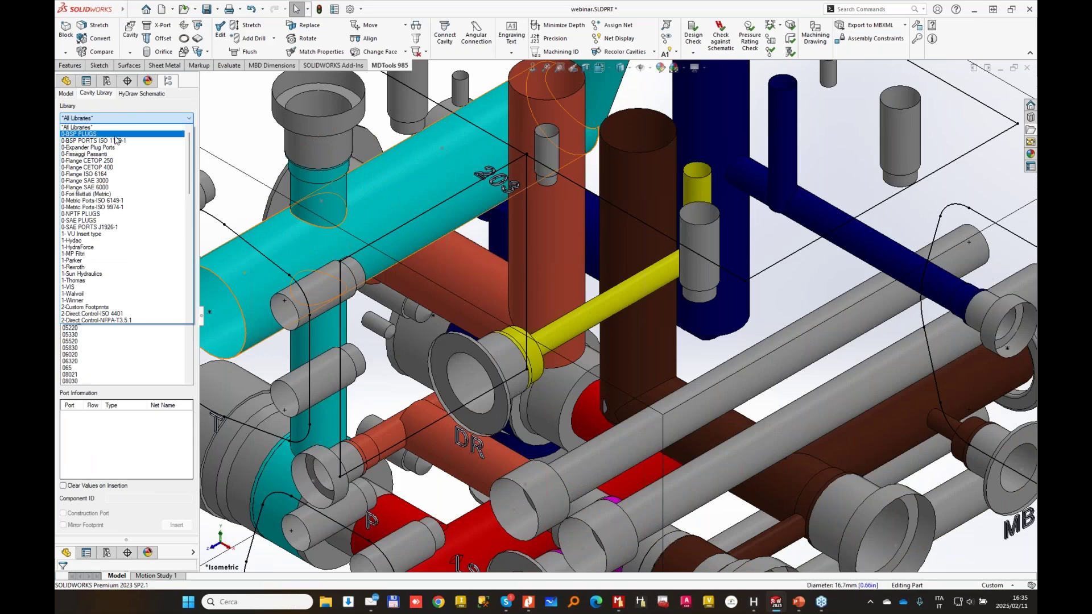
{"action": "left_click", "coordinate": [115, 140]}
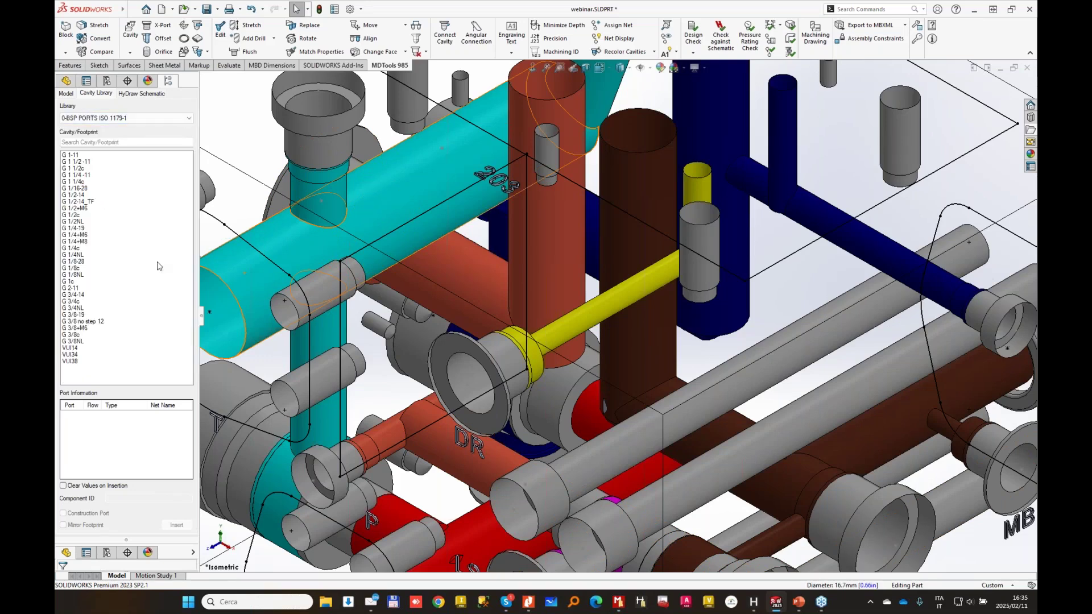
{"action": "left_click", "coordinate": [83, 322]}
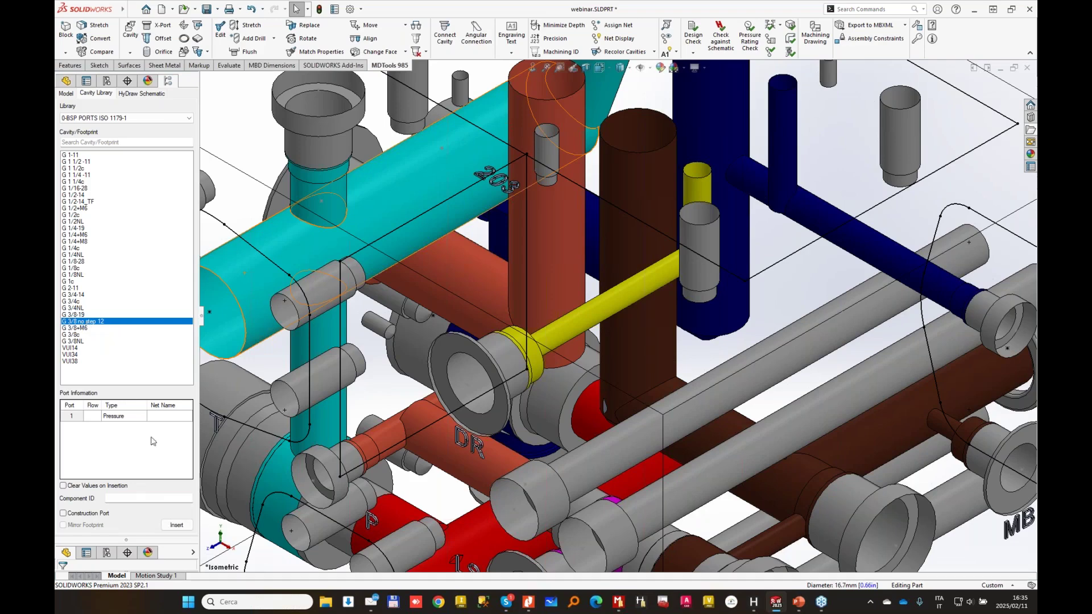
{"action": "left_click", "coordinate": [119, 498]}
{"action": "key", "text": "Caps_Lock"}
{"action": "type", "text": "MA"}
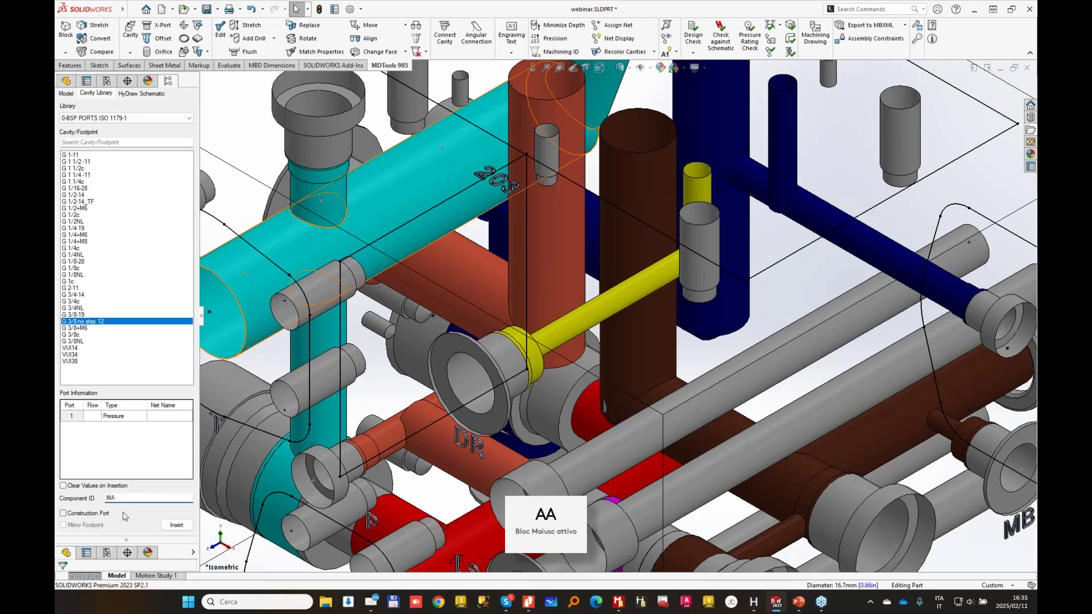
- Try to insert the MA port at X 97, Y 33 on the manifold face that carries DR
{"action": "left_click", "coordinate": [177, 526]}
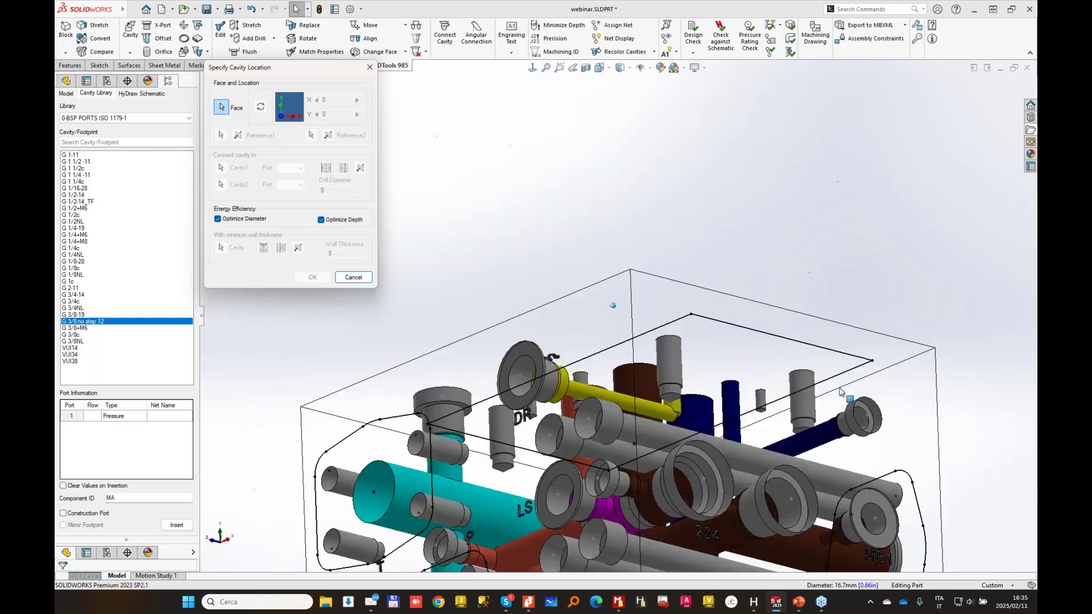
{"action": "left_click", "coordinate": [428, 333]}
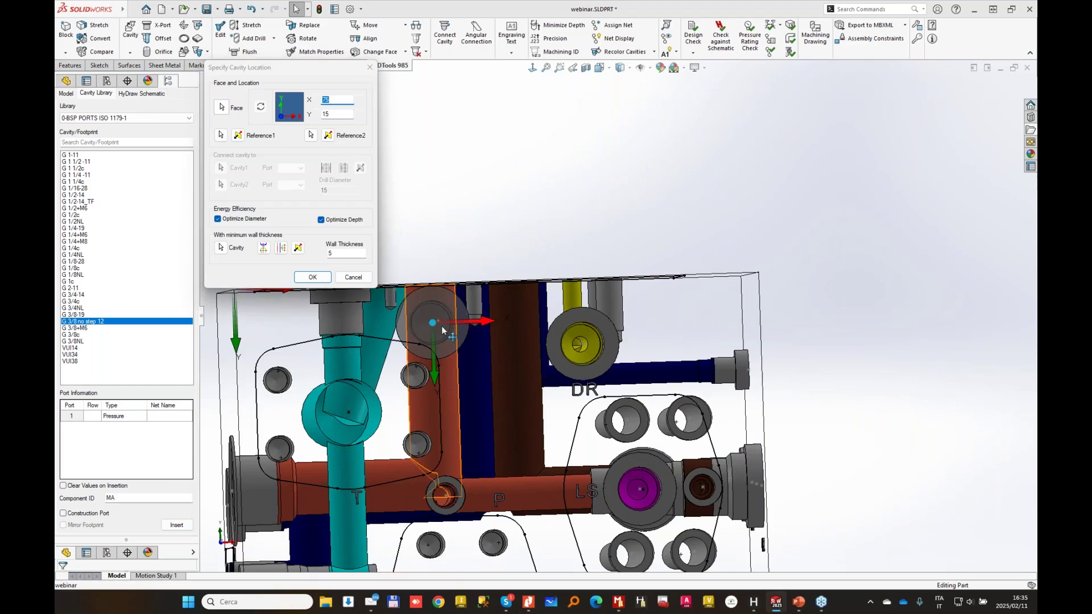
{"action": "left_click_drag", "start_coordinate": [481, 366], "coordinate": [491, 368]}
{"action": "left_click", "coordinate": [312, 277]}
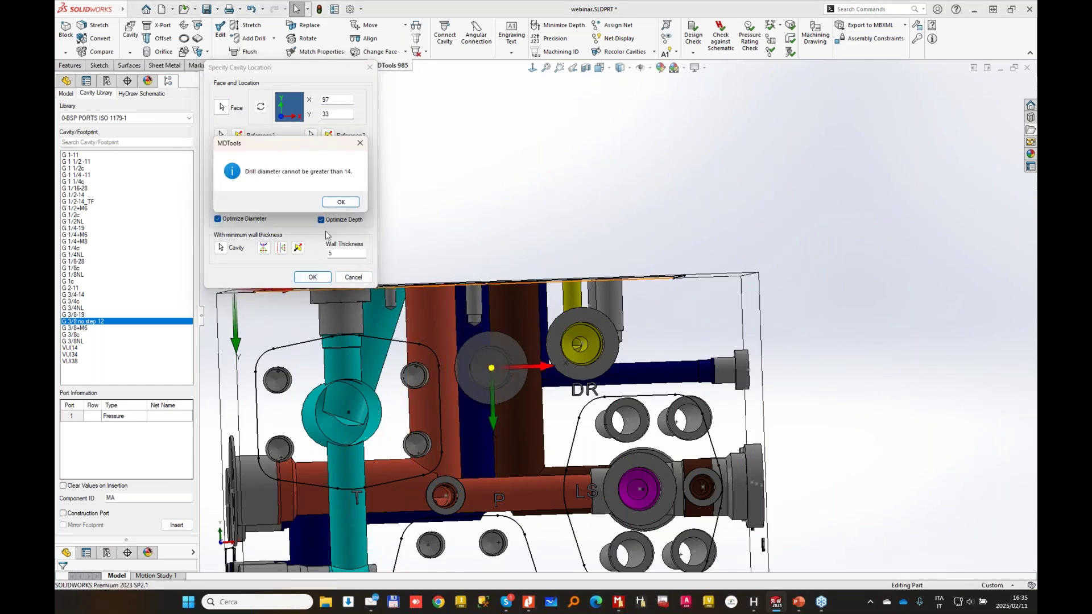
{"action": "left_click", "coordinate": [341, 202]}
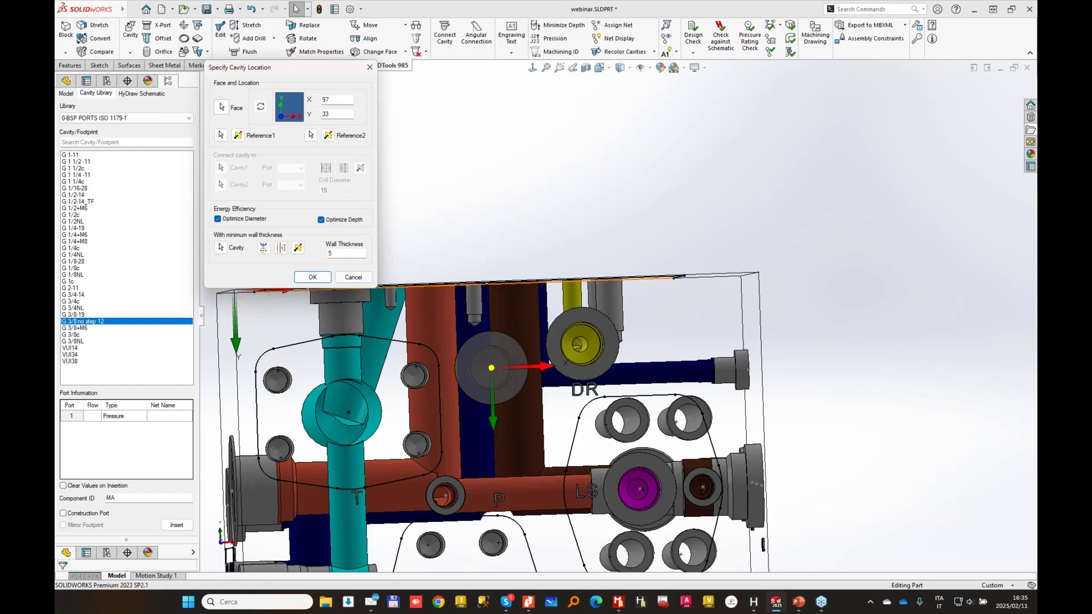
{"action": "left_click", "coordinate": [312, 277]}
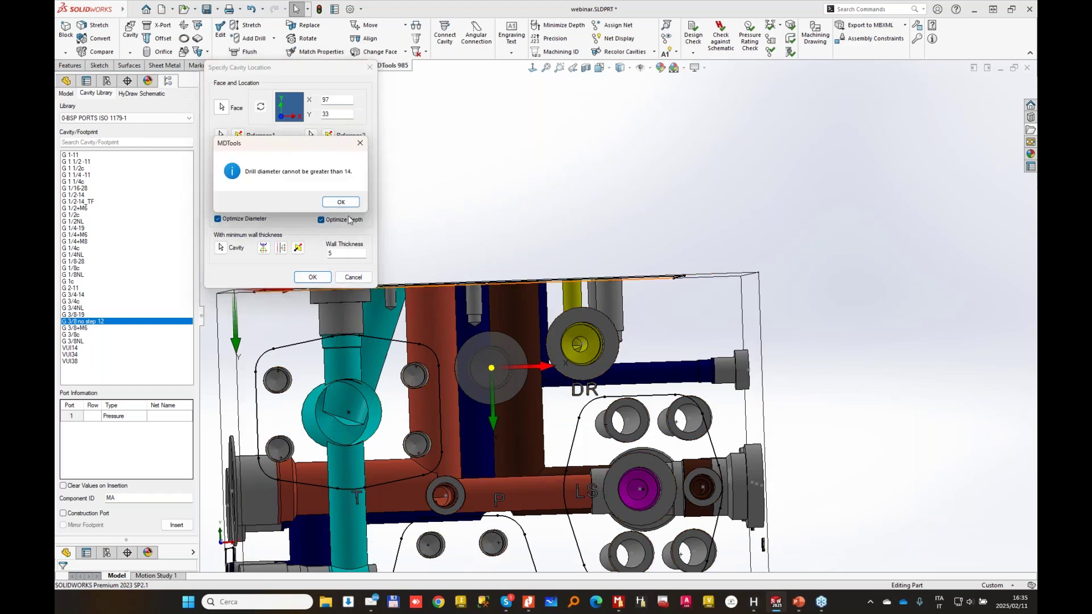
{"action": "left_click", "coordinate": [341, 201]}
{"action": "left_click", "coordinate": [353, 277]}
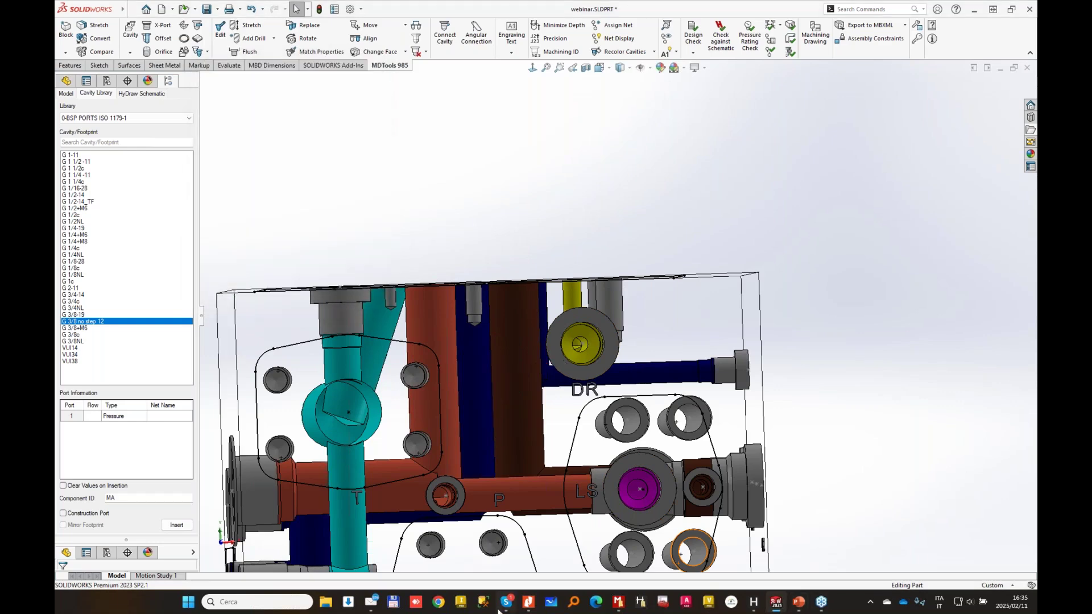
- Switch to MDTools Library Manager, set the G 3/8 no step 12 port's maximum drill diameter to 15 and save it
{"action": "left_click", "coordinate": [624, 608]}
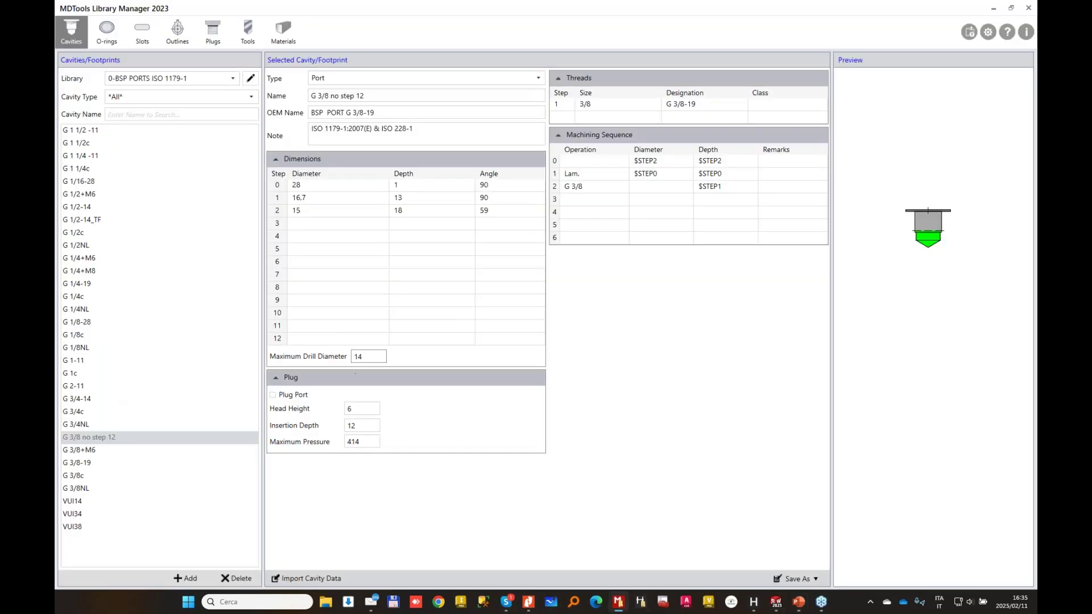
{"action": "left_click_drag", "start_coordinate": [370, 357], "coordinate": [335, 359]}
{"action": "type", "text": "15"}
{"action": "left_click", "coordinate": [816, 578]}
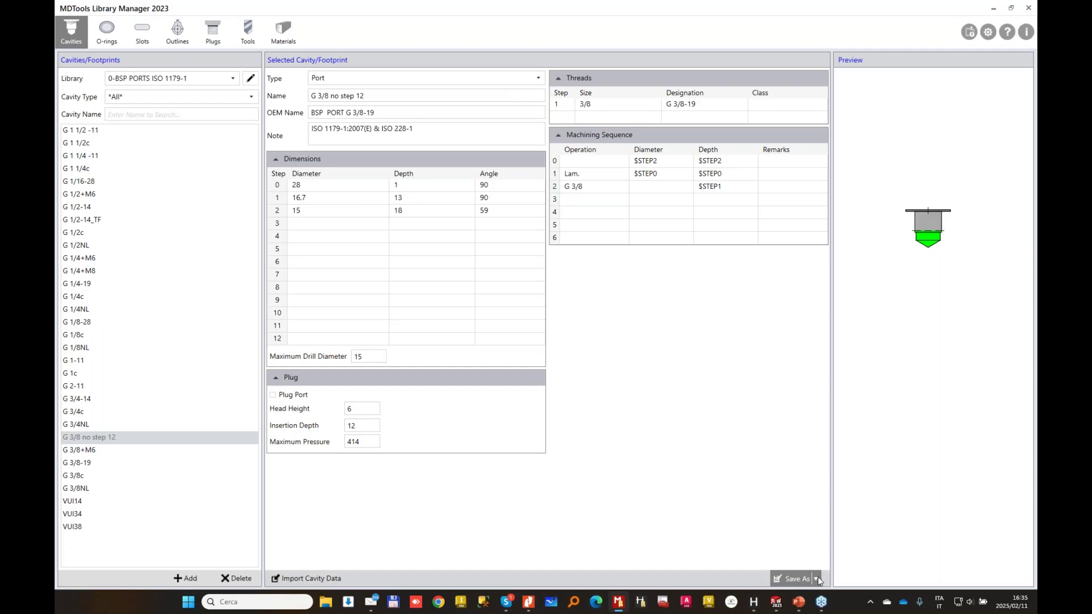
{"action": "left_click", "coordinate": [320, 212]}
{"action": "left_click", "coordinate": [364, 356]}
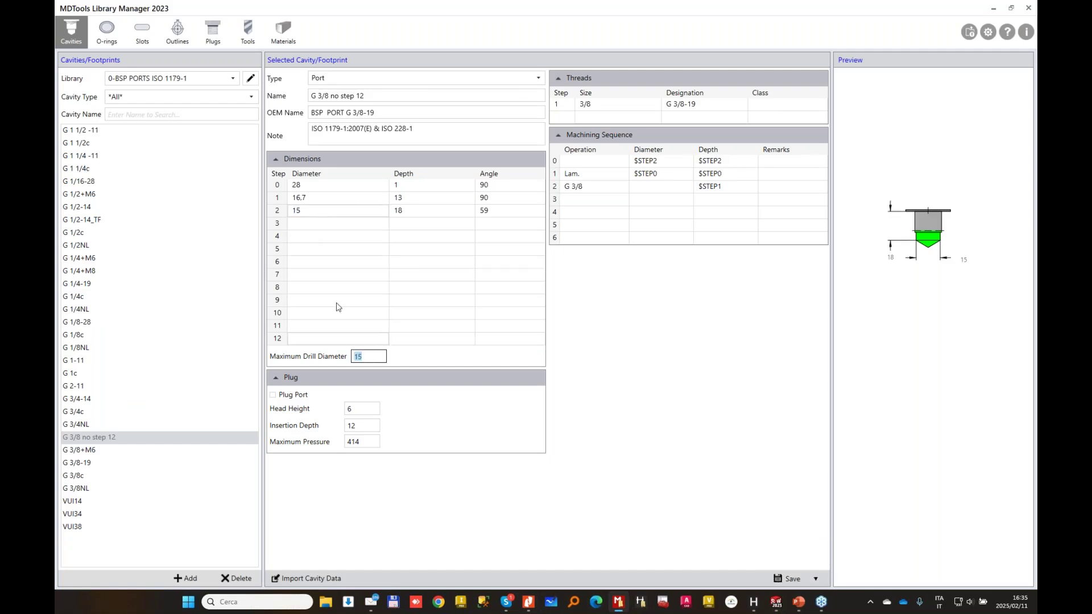
- Switch to SOLIDWORKS and insert the G 3/8 no step 12 port as MA on the manifold face that carries A1
{"action": "left_click", "coordinate": [994, 10]}
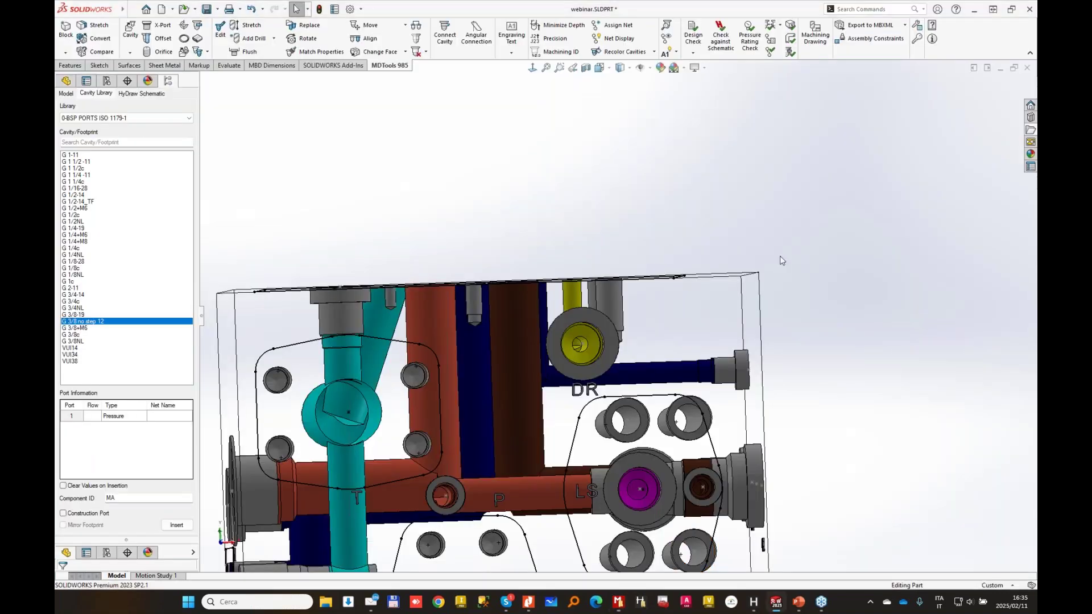
{"action": "left_click", "coordinate": [70, 248]}
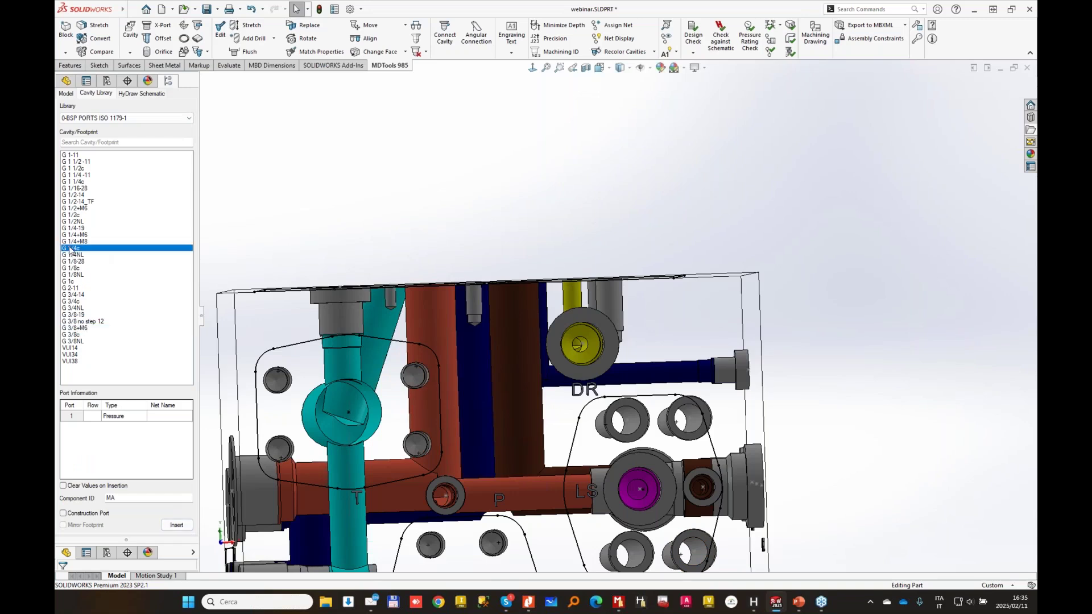
{"action": "left_click", "coordinate": [79, 329]}
{"action": "left_click", "coordinate": [85, 322]}
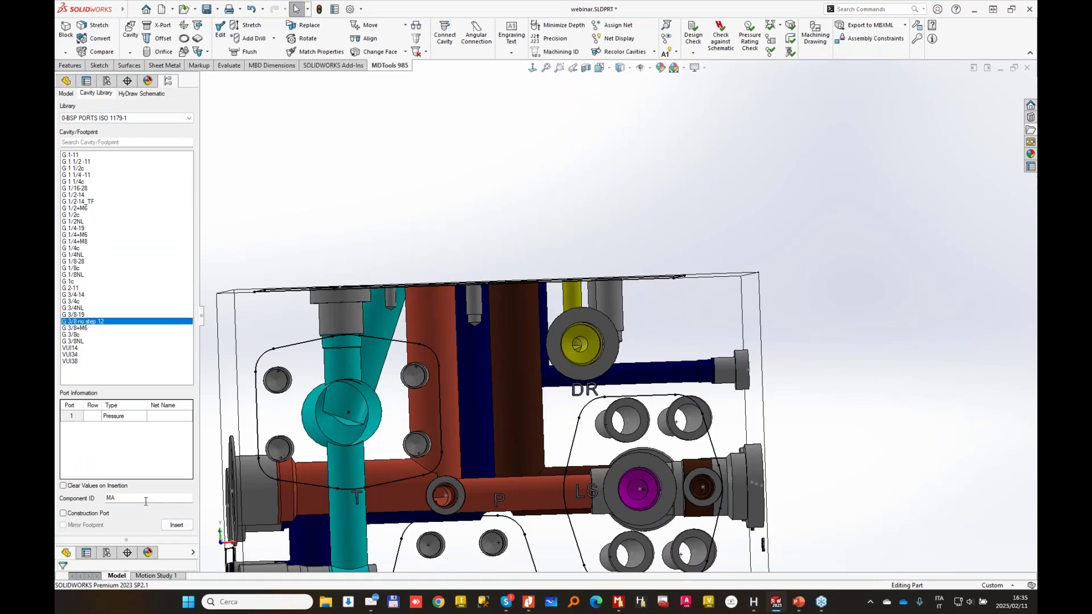
{"action": "left_click", "coordinate": [176, 524]}
{"action": "middle_click_drag", "start_coordinate": [527, 437], "coordinate": [607, 313]}
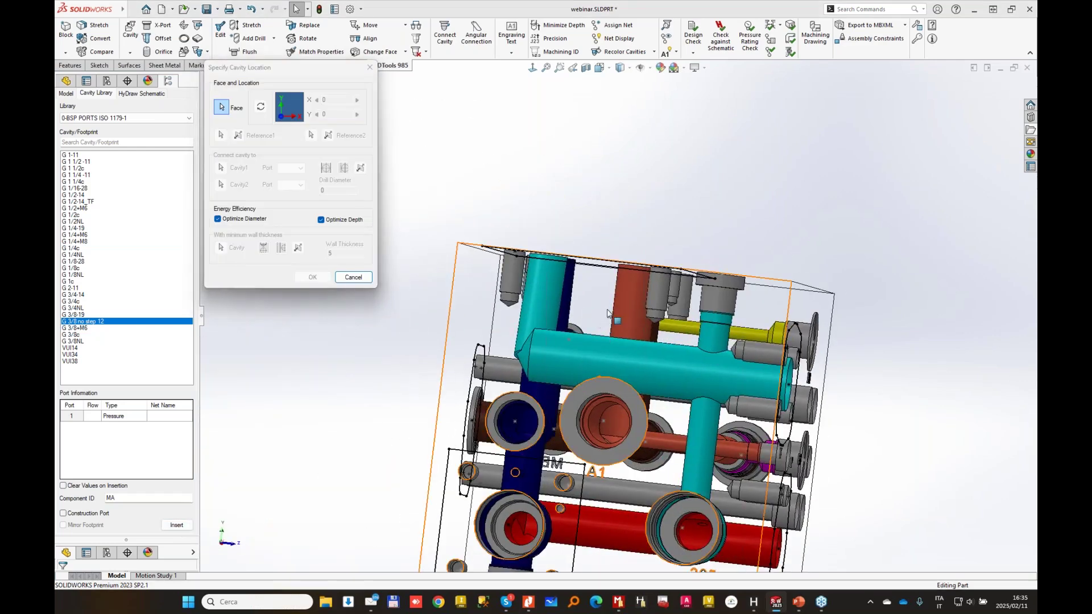
{"action": "left_click", "coordinate": [608, 313]}
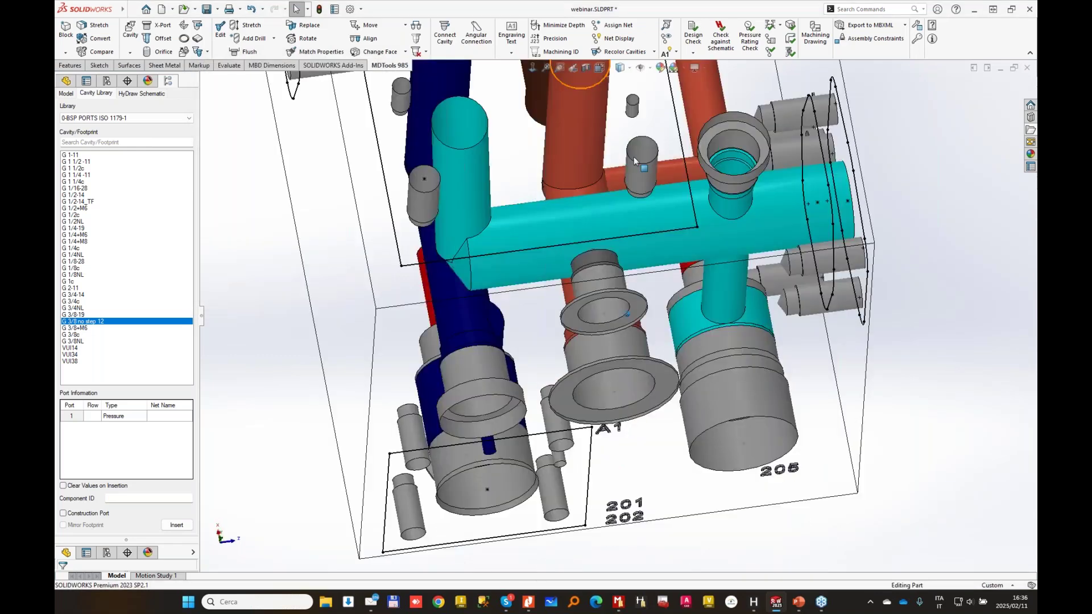
- Set the step 0 depth of the MA port to 2 mm
{"action": "middle_click_drag", "start_coordinate": [633, 157], "coordinate": [604, 300]}
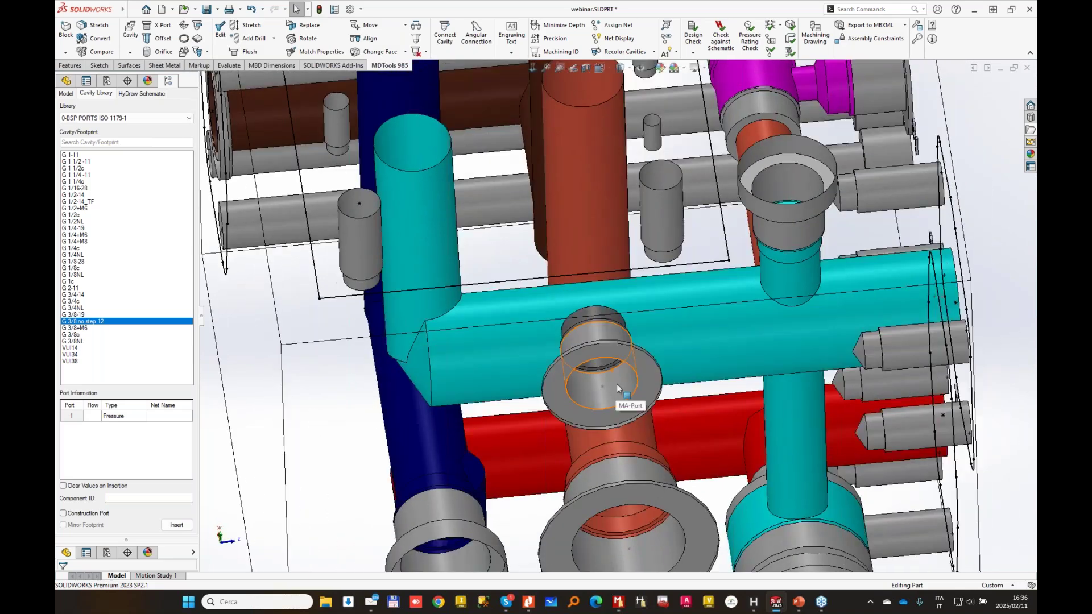
{"action": "left_click", "coordinate": [616, 383]}
{"action": "left_click", "coordinate": [220, 31]}
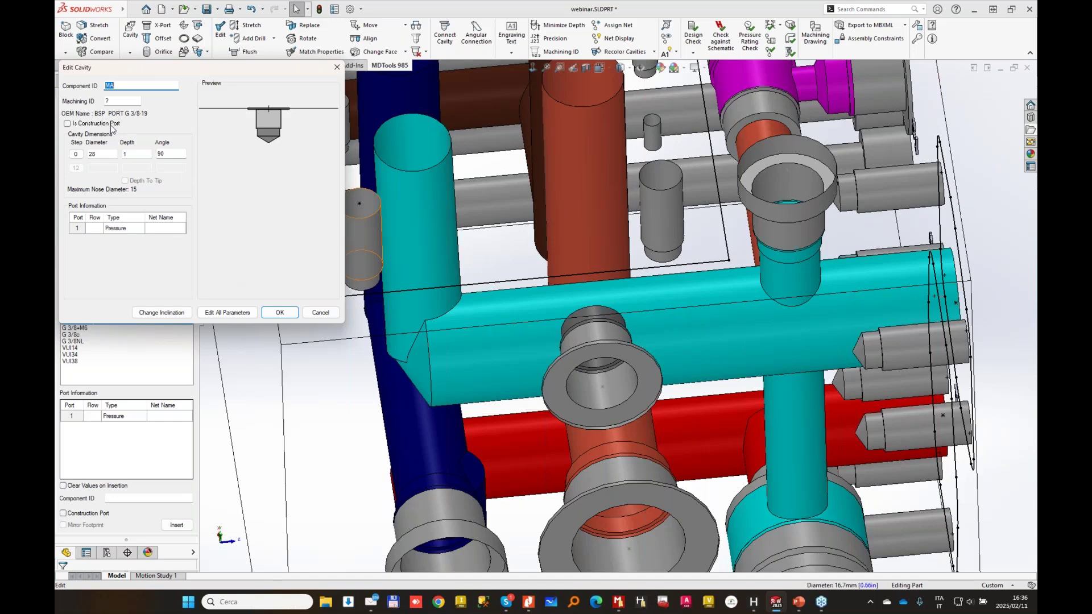
{"action": "left_click", "coordinate": [132, 156]}
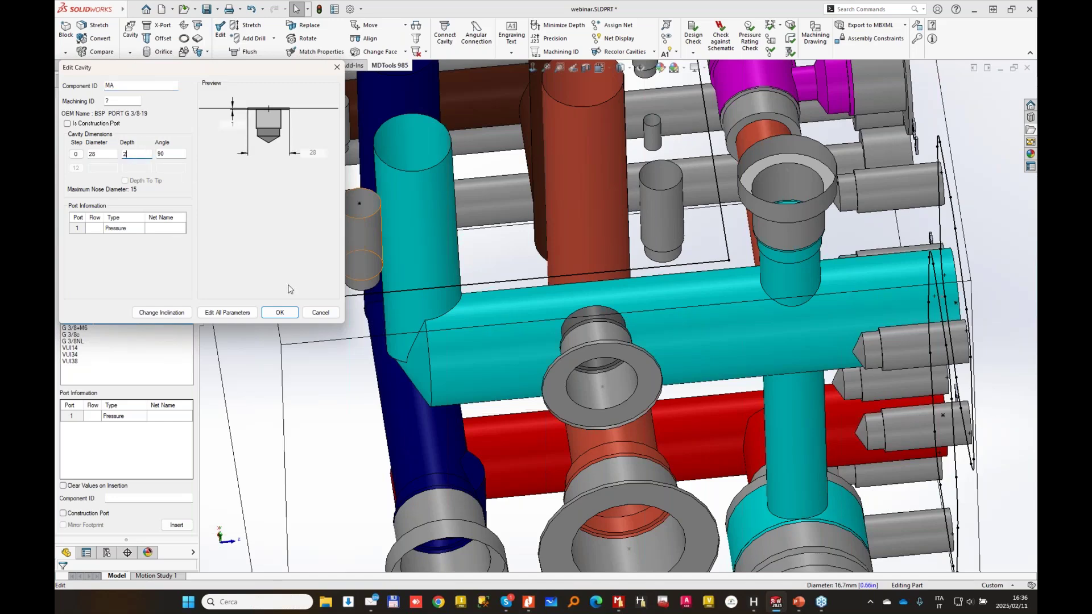
{"action": "type", "text": "2"}
{"action": "key", "text": "Tab"}
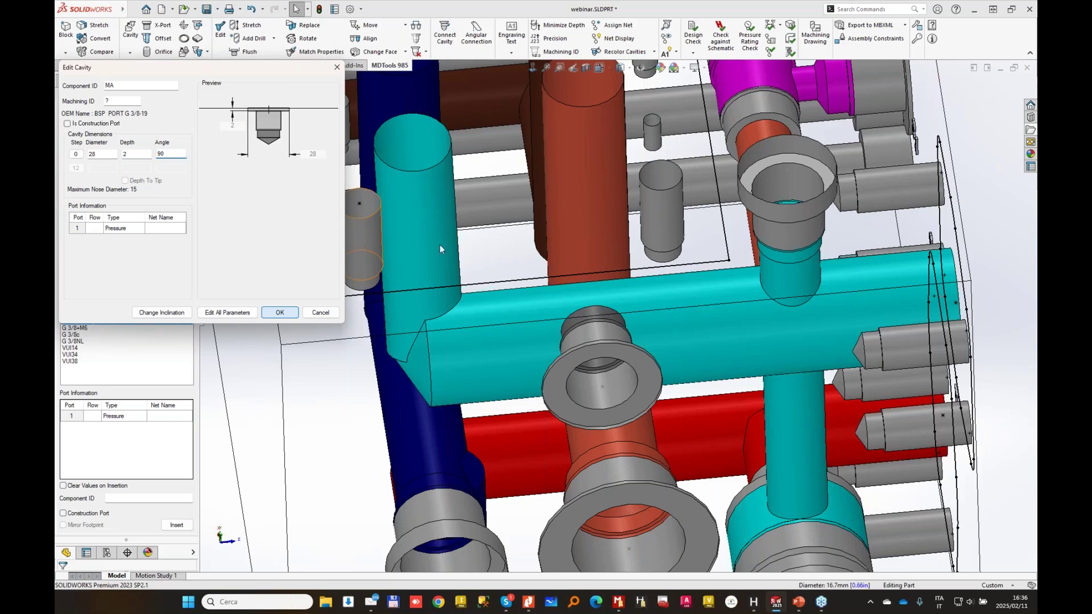
{"action": "left_click", "coordinate": [584, 375]}
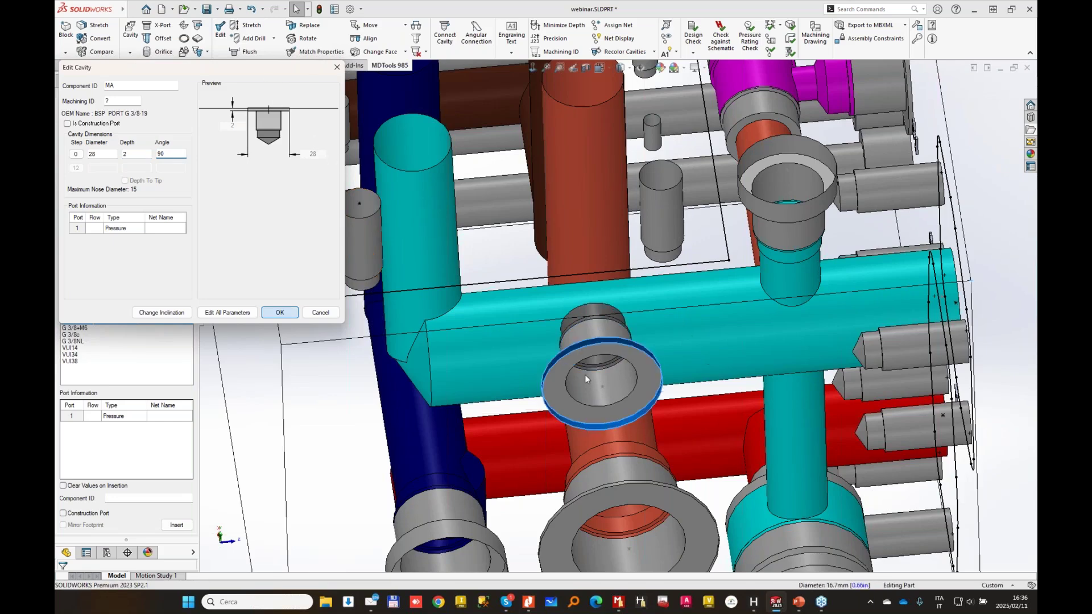
{"action": "key", "text": "Return"}
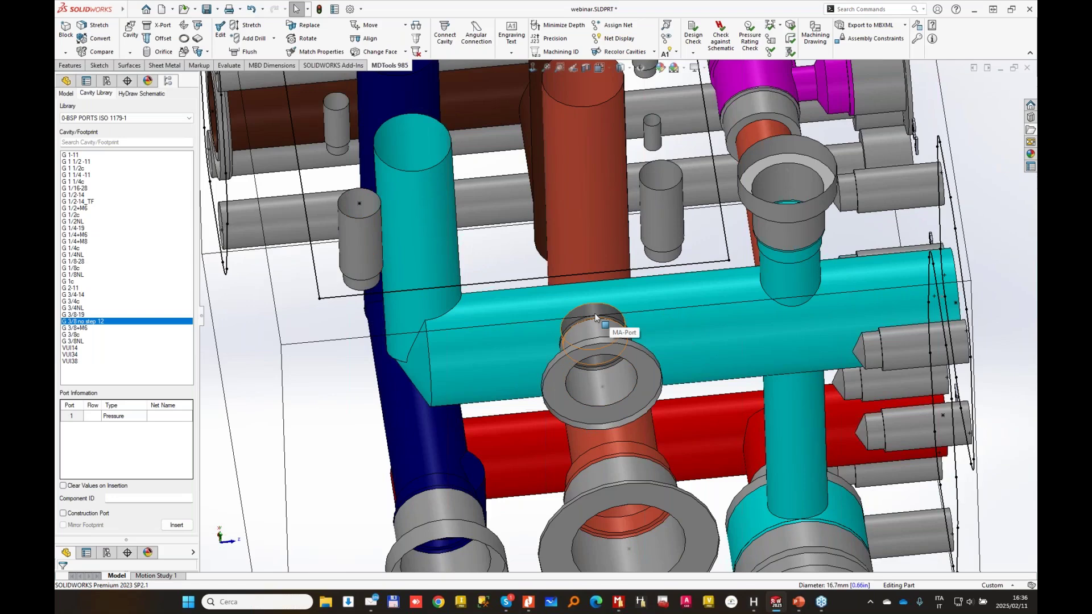
- Insert an M8x1.25 orifice plug into the MA port from the Orifice Plugs library, merged with the cavity
{"action": "left_click", "coordinate": [160, 51]}
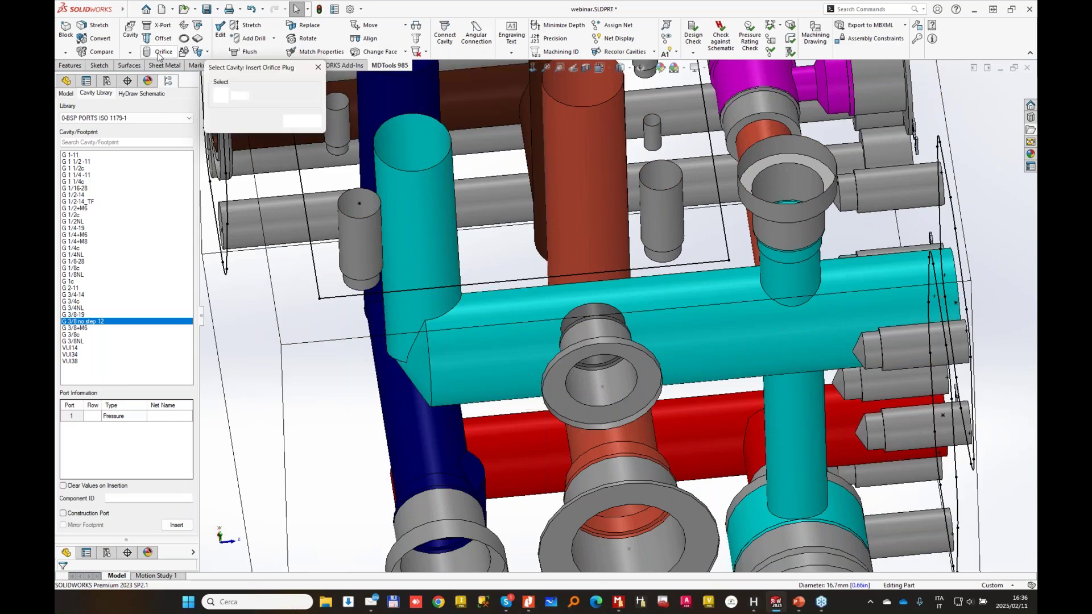
{"action": "left_click", "coordinate": [601, 384]}
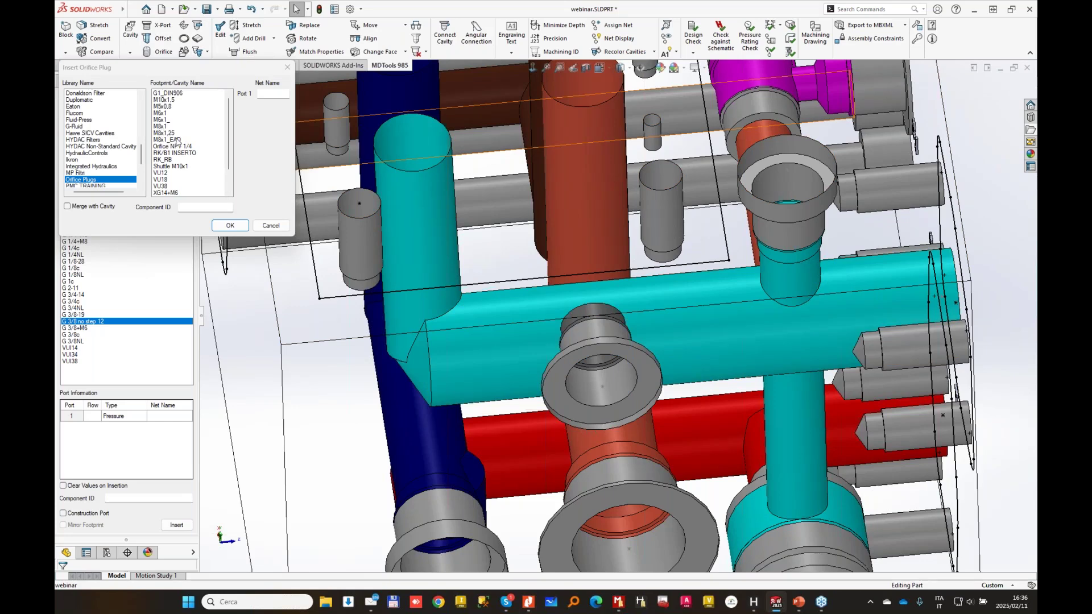
{"action": "left_click", "coordinate": [171, 133]}
{"action": "left_click", "coordinate": [68, 207]}
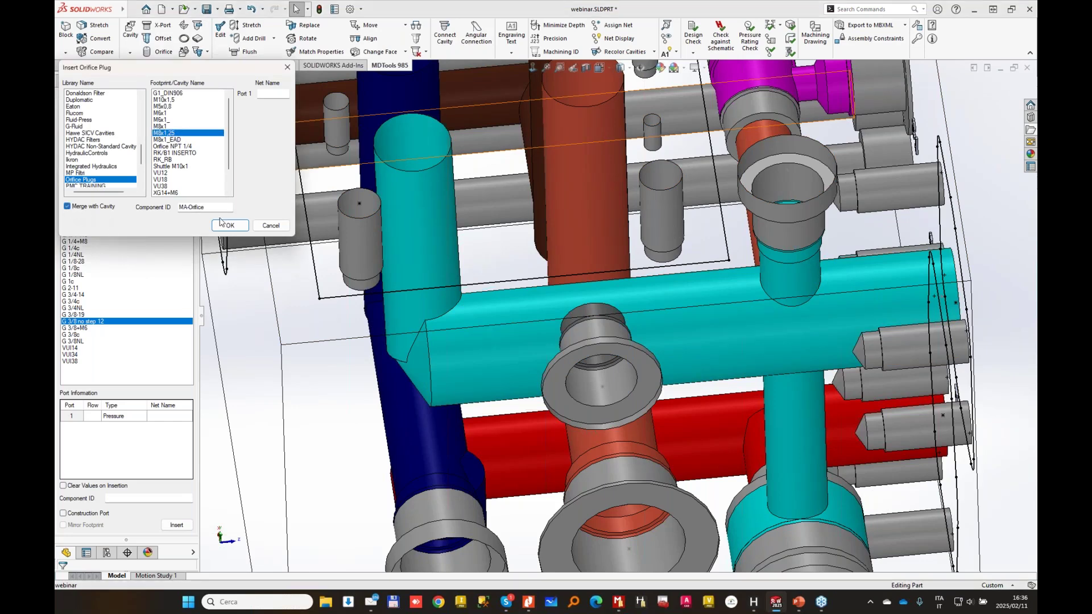
{"action": "left_click", "coordinate": [230, 226]}
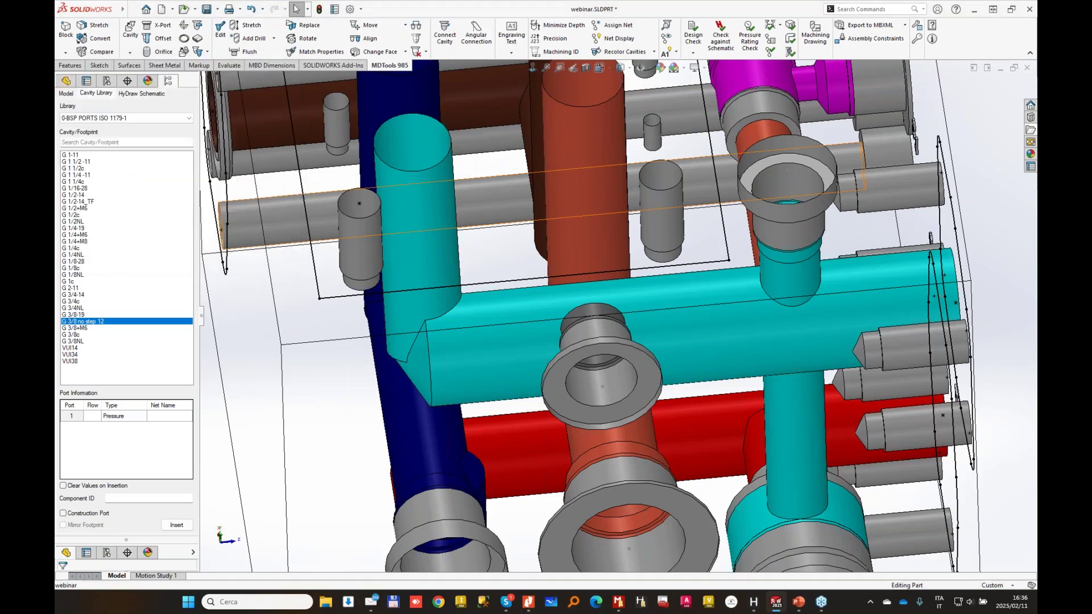
- Switch to MDTools Library Manager, examine the dimensions and machining sequence of the G 1/4+M8 port, and return to SOLIDWORKS
{"action": "left_click", "coordinate": [185, 180]}
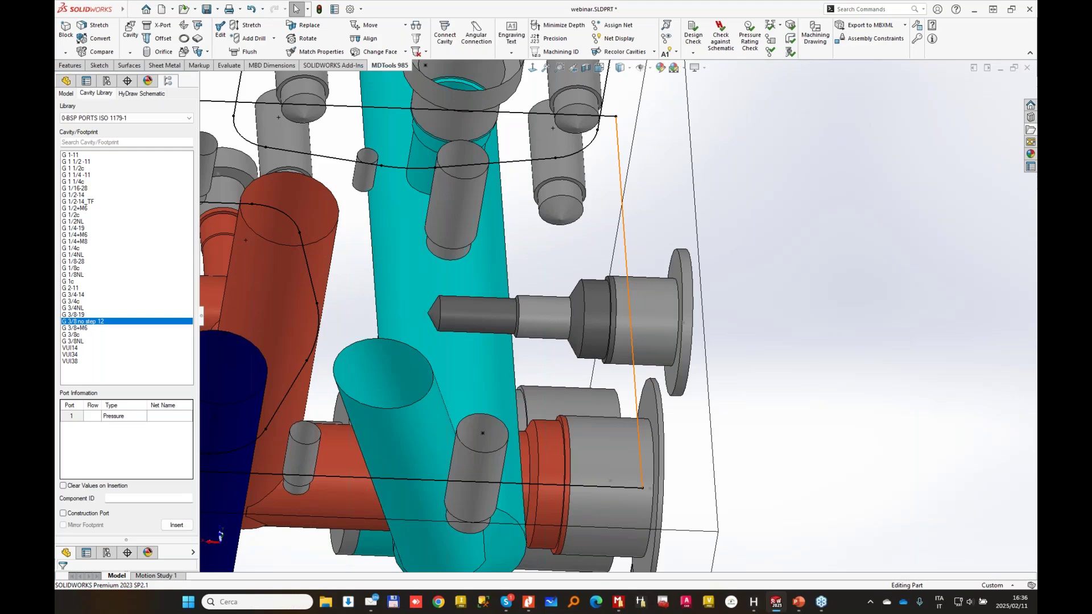
{"action": "middle_click_drag", "start_coordinate": [796, 358], "coordinate": [737, 302]}
{"action": "mouse_move", "coordinate": [621, 606]}
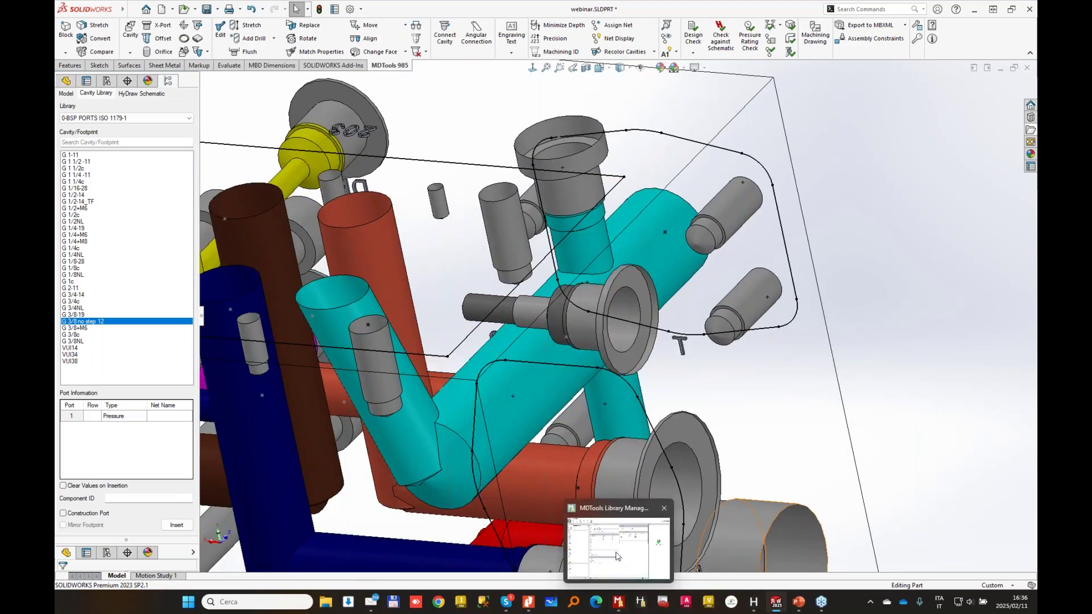
{"action": "left_click", "coordinate": [618, 557]}
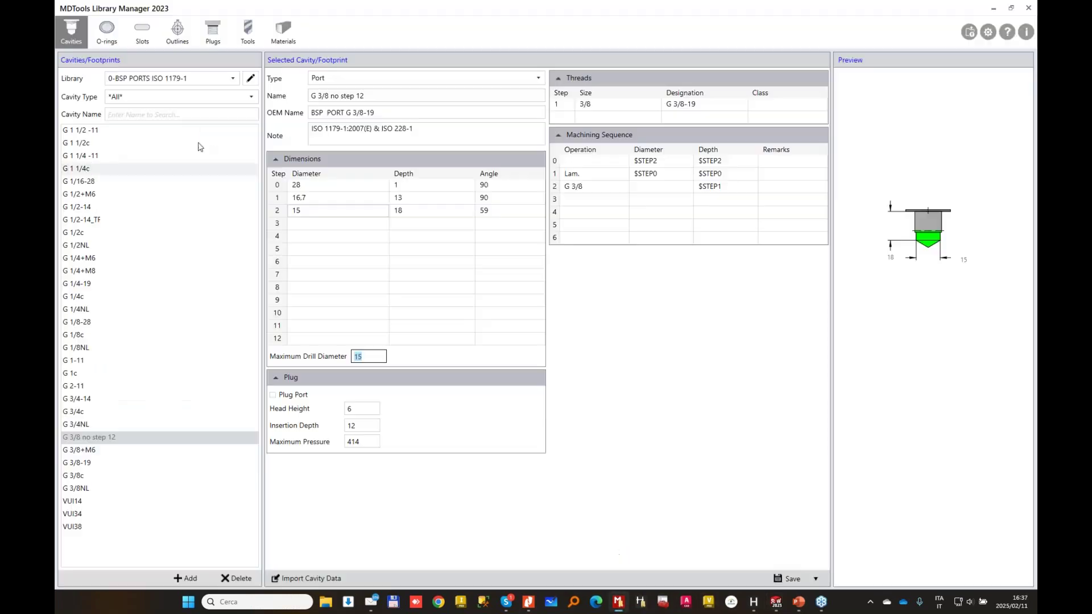
{"action": "left_click", "coordinate": [84, 271]}
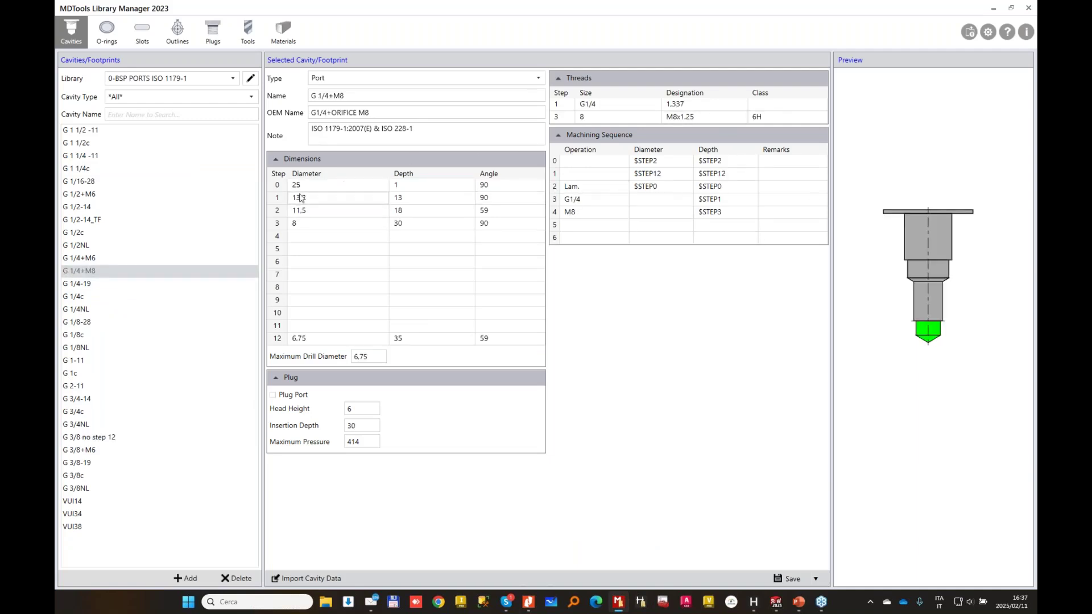
{"action": "left_click", "coordinate": [593, 214]}
{"action": "double_click", "coordinate": [581, 200]}
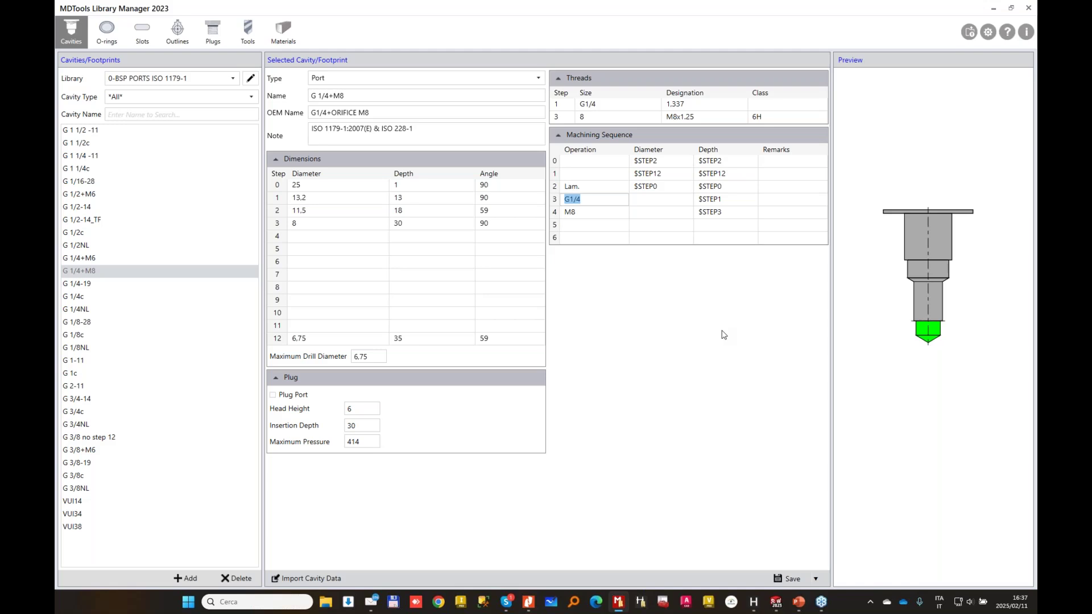
{"action": "left_click", "coordinate": [994, 9]}
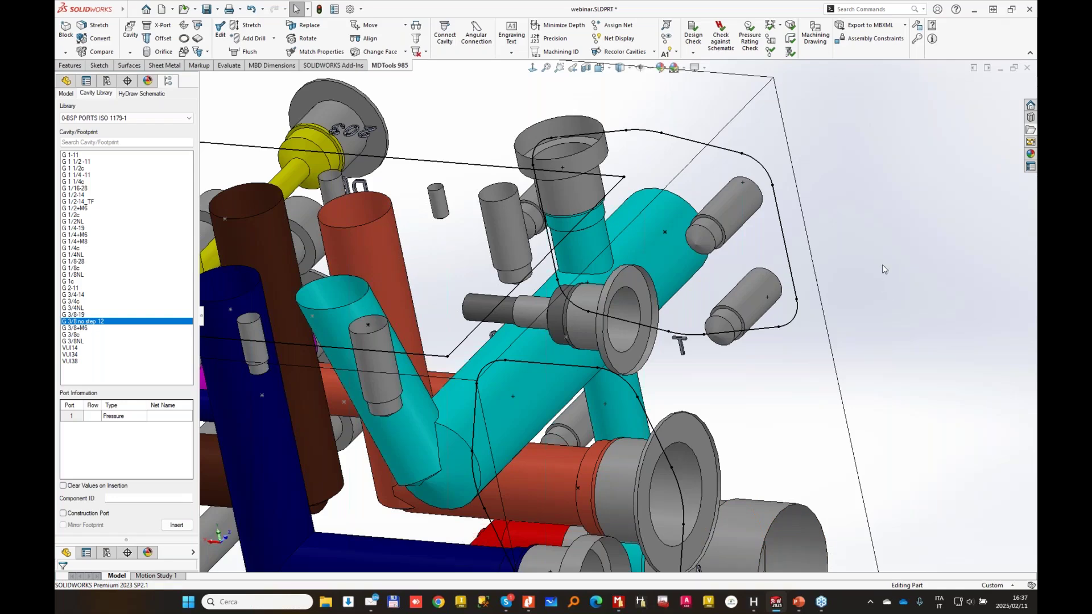